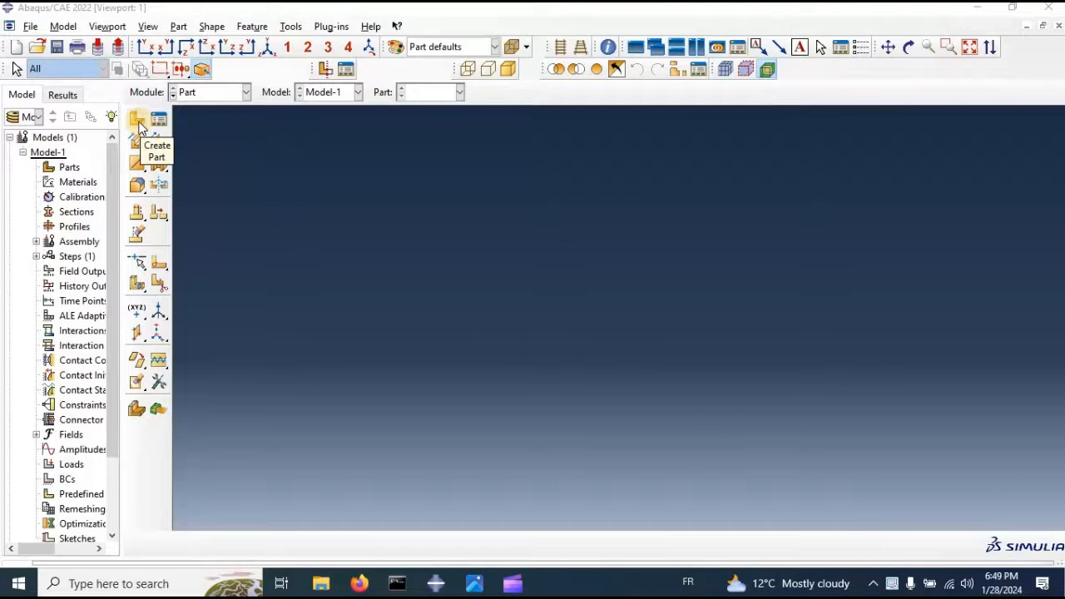
Create a 3D deformable solid part named TensitTestSpecmen with a Revolution base feature and an approximate size of 200
click(137, 122)
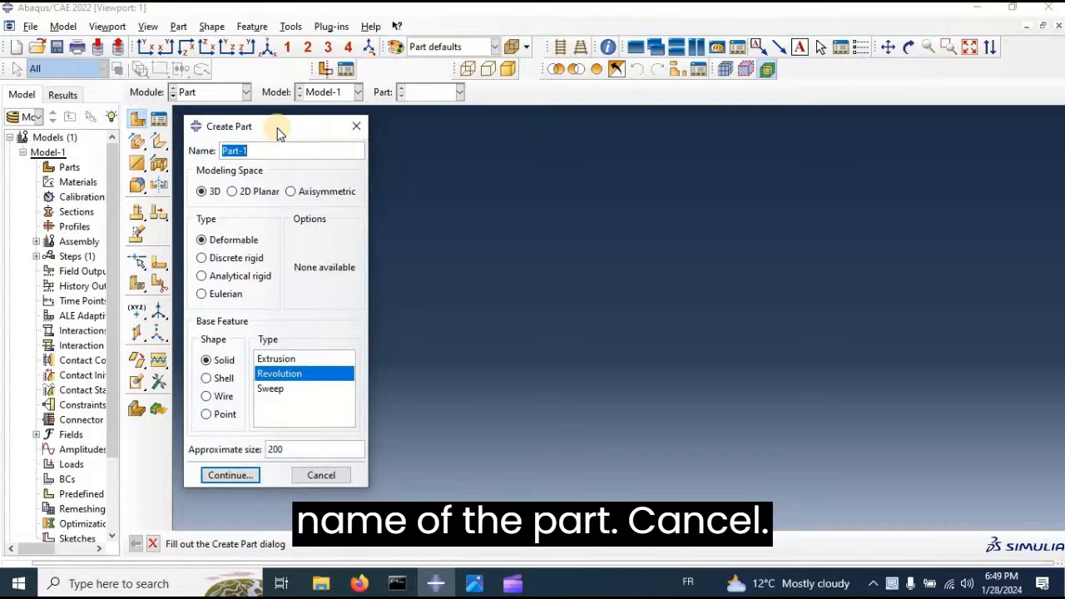
text(Tens)
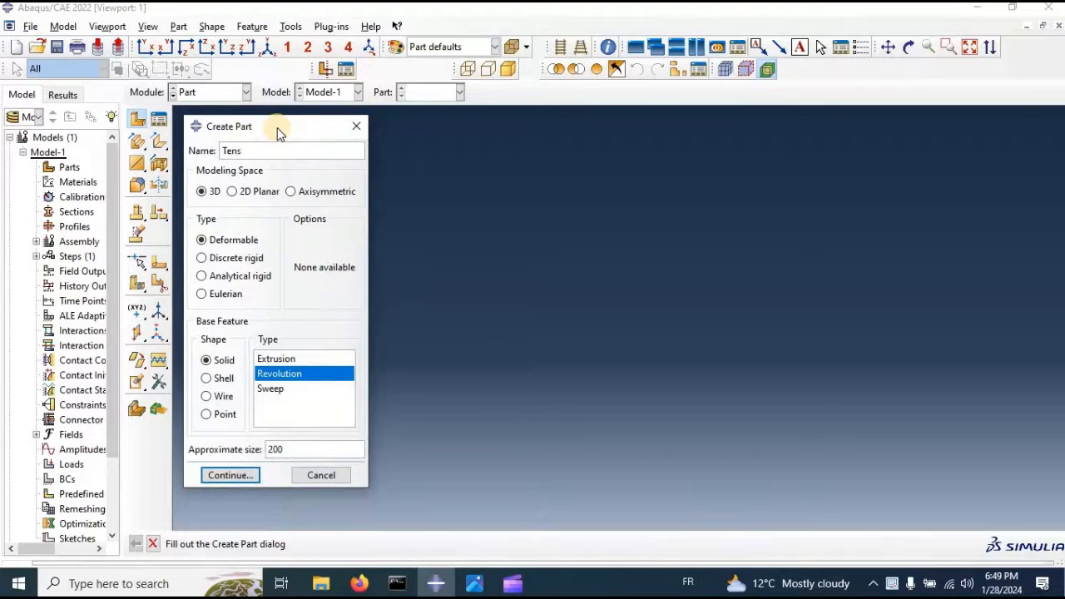
text(itTe)
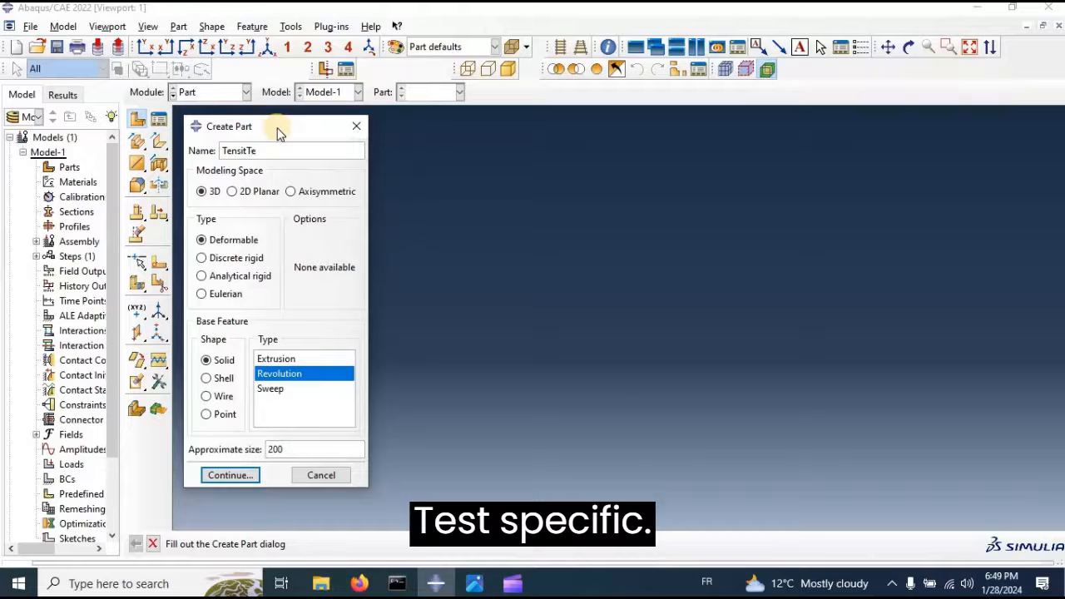
text(stSpecmen)
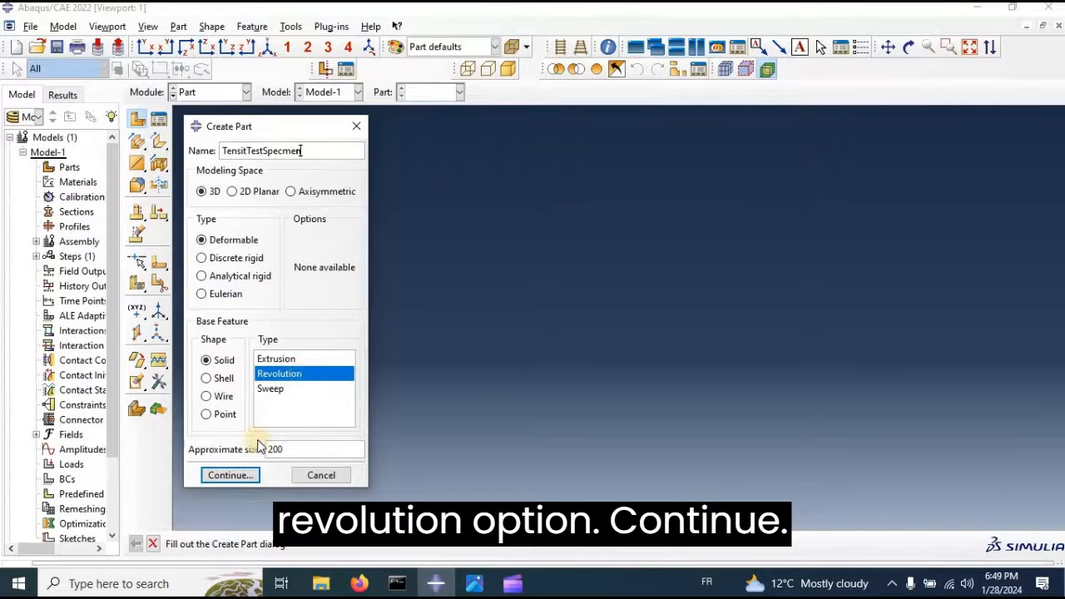
click(226, 475)
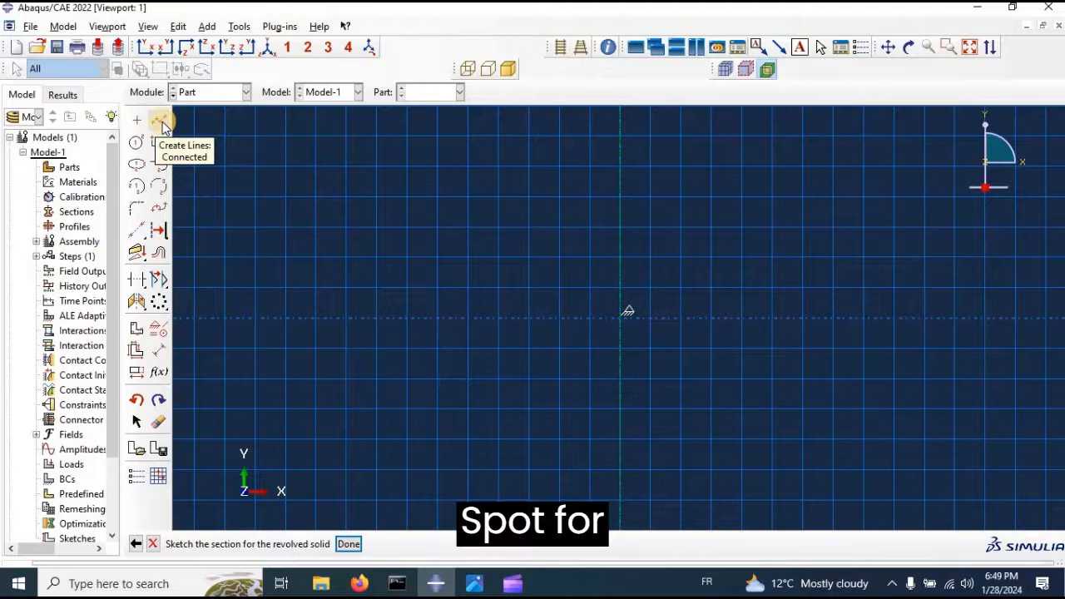
Sketch a horizontal line from the origin to x 5 with connected lines
click(160, 121)
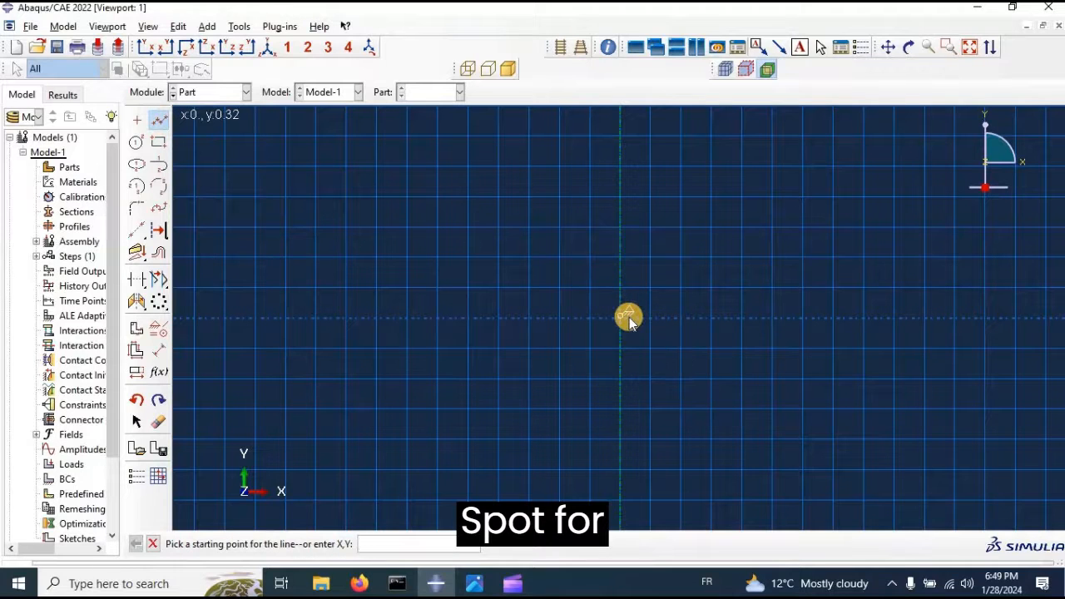
click(621, 319)
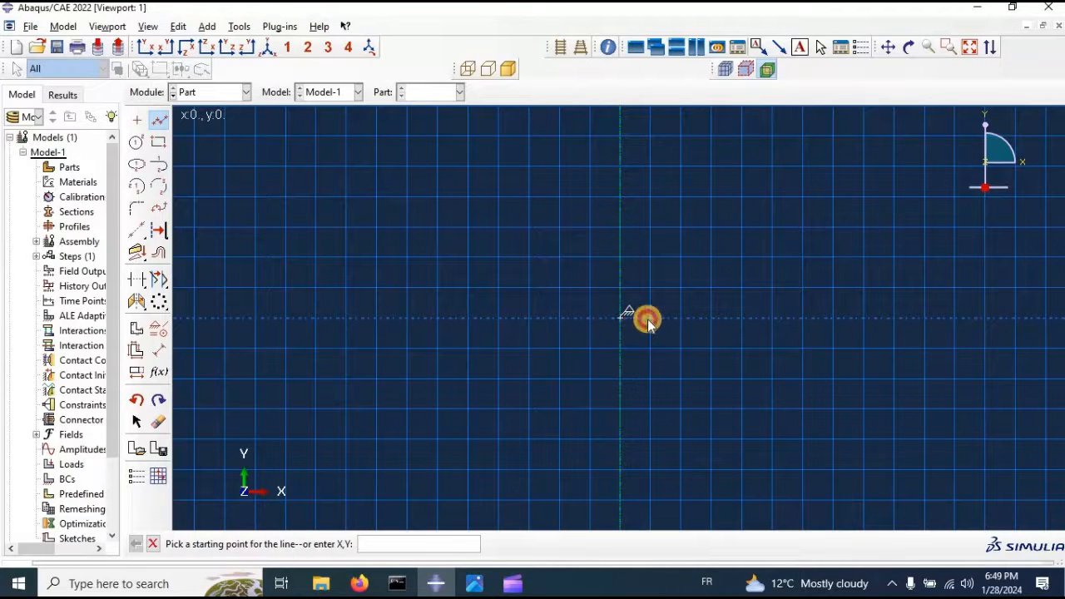
click(648, 321)
click(619, 321)
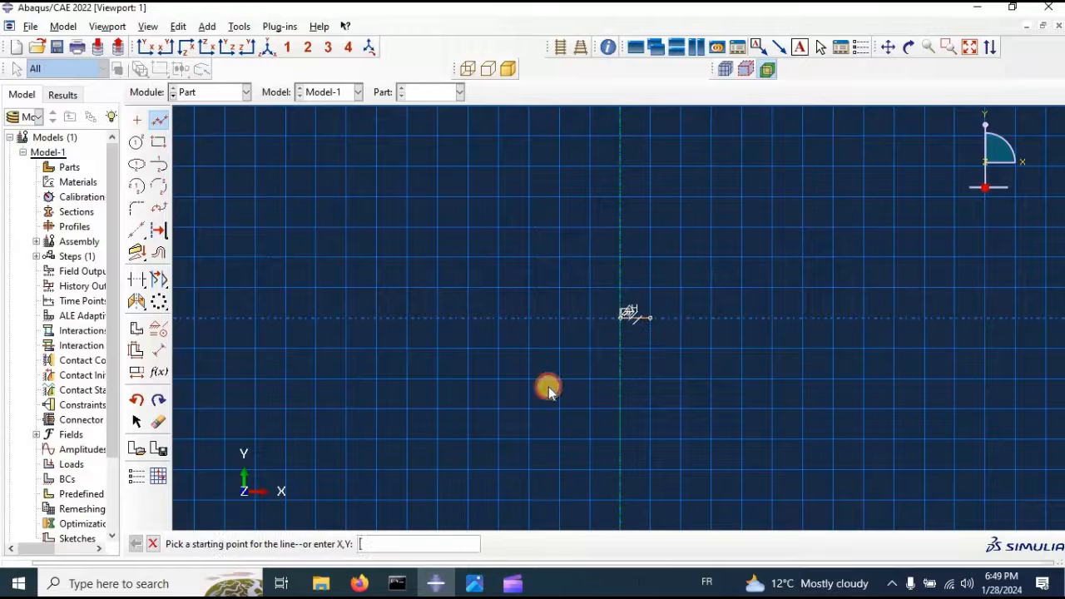
Sketch connected lines up the axis to about y 37.3, across to x 7.5 and down to y 25
click(620, 319)
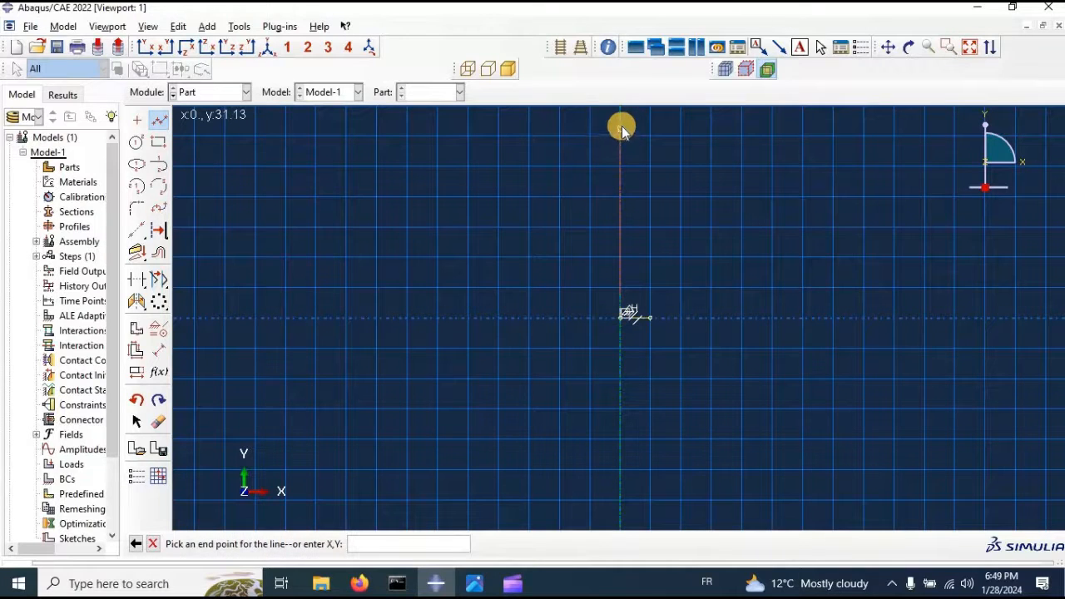
scroll(622, 129, down, 3)
click(625, 115)
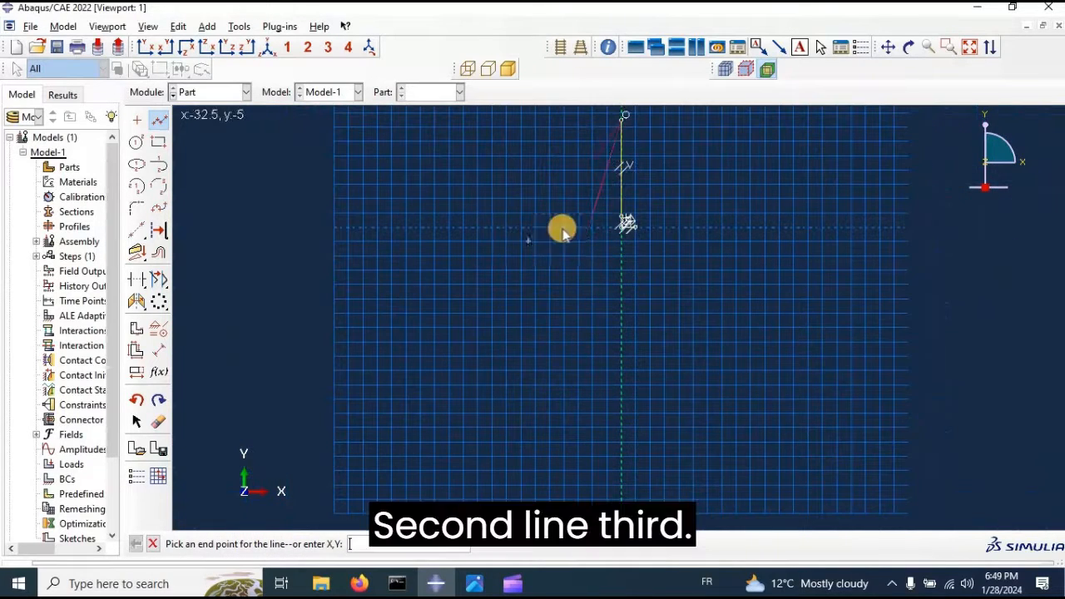
click(642, 119)
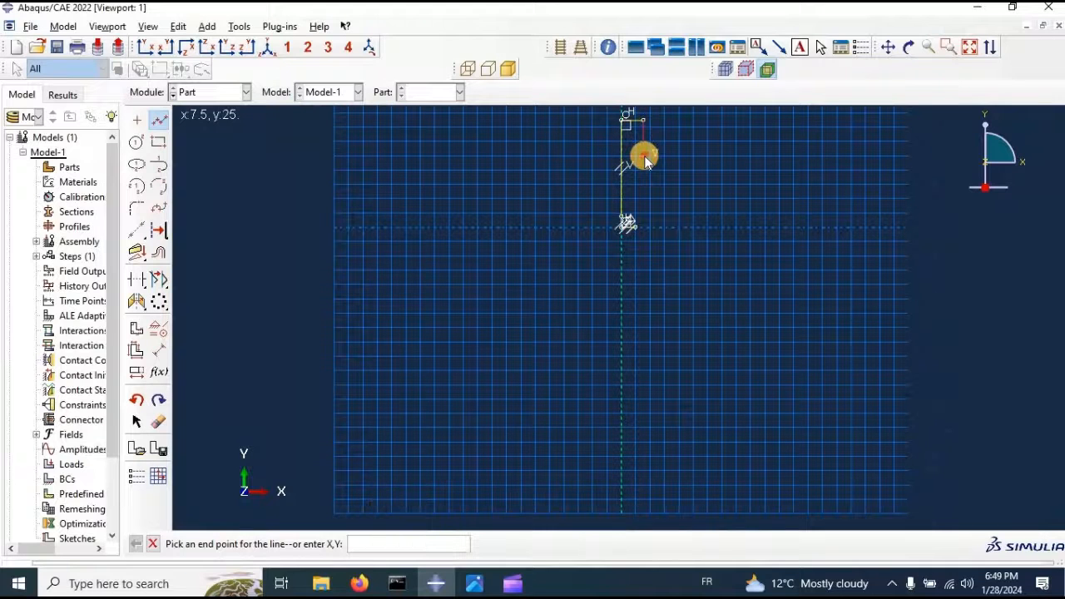
click(644, 157)
middle_click(618, 219)
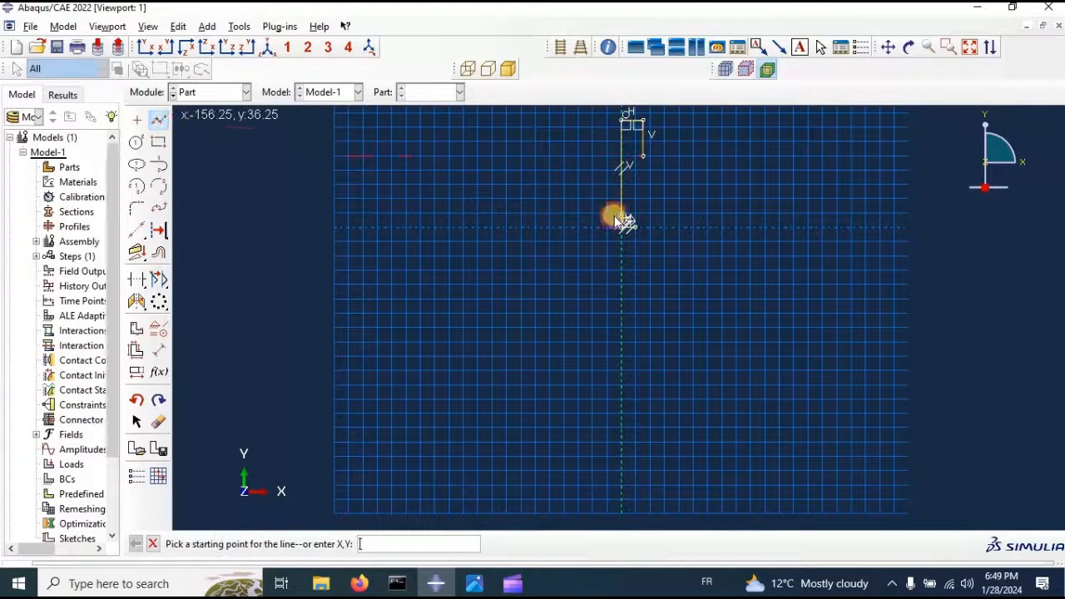
Sketch a vertical line from the outer end of the bottom line up to y 20
scroll(645, 213, up, 3)
click(630, 240)
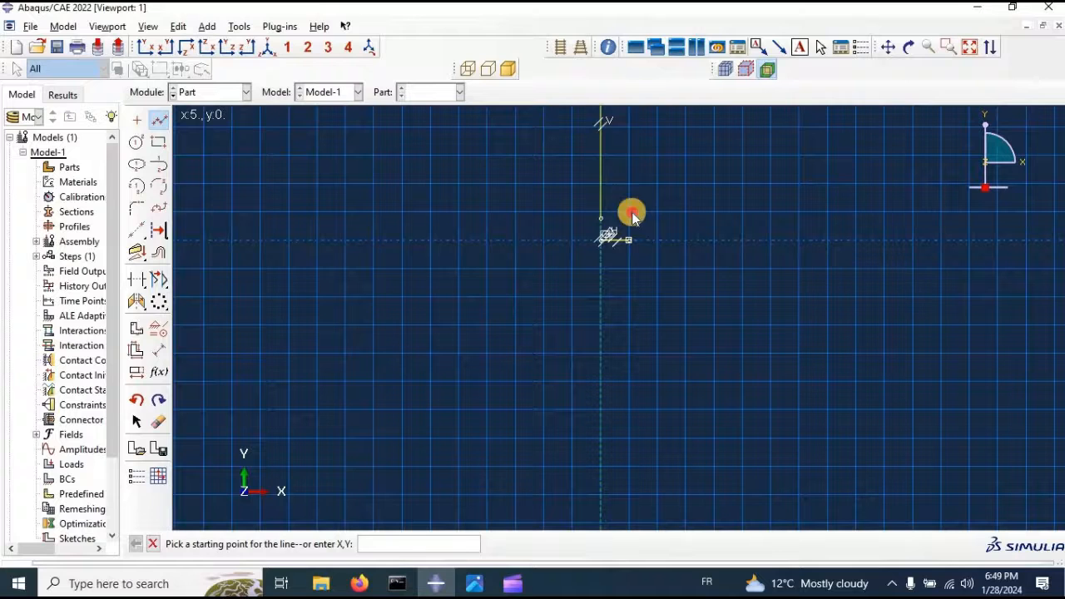
click(630, 127)
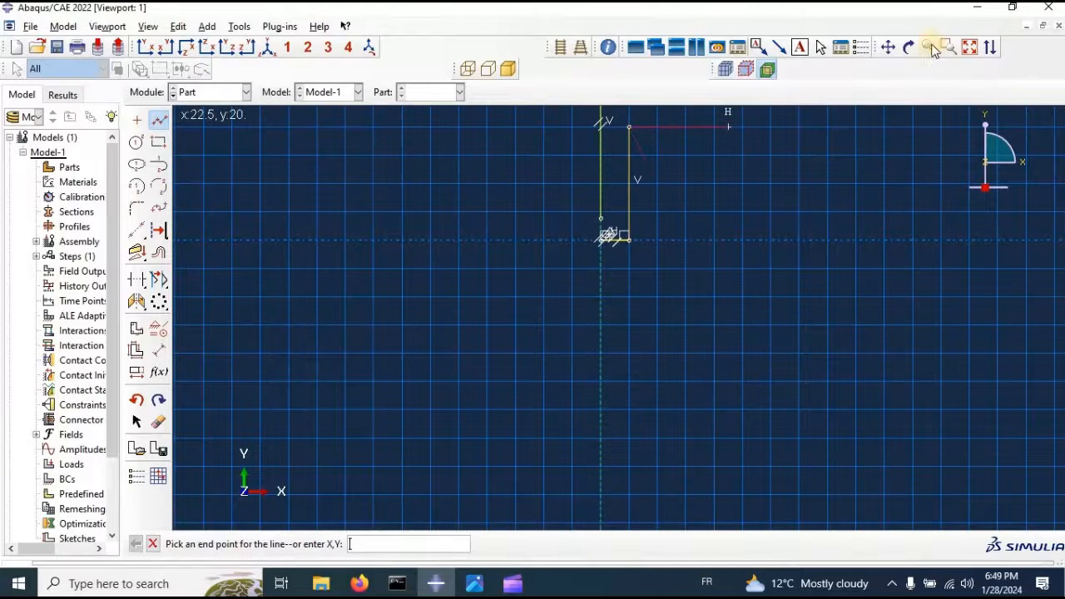
Delete the vertical line on the axis and redraw it from the top line's inner end down to the origin
click(969, 49)
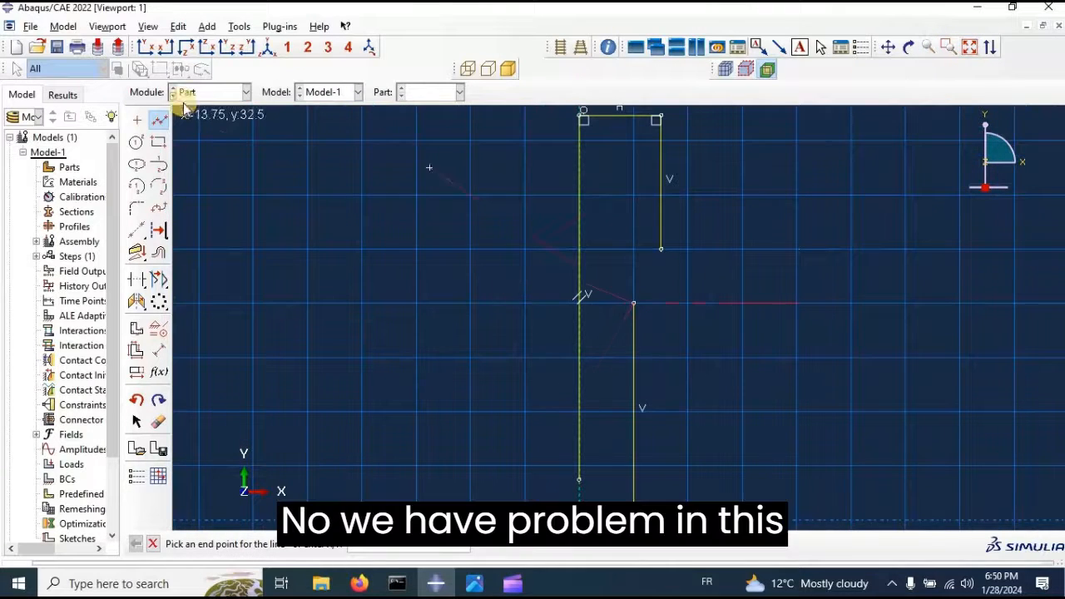
click(137, 280)
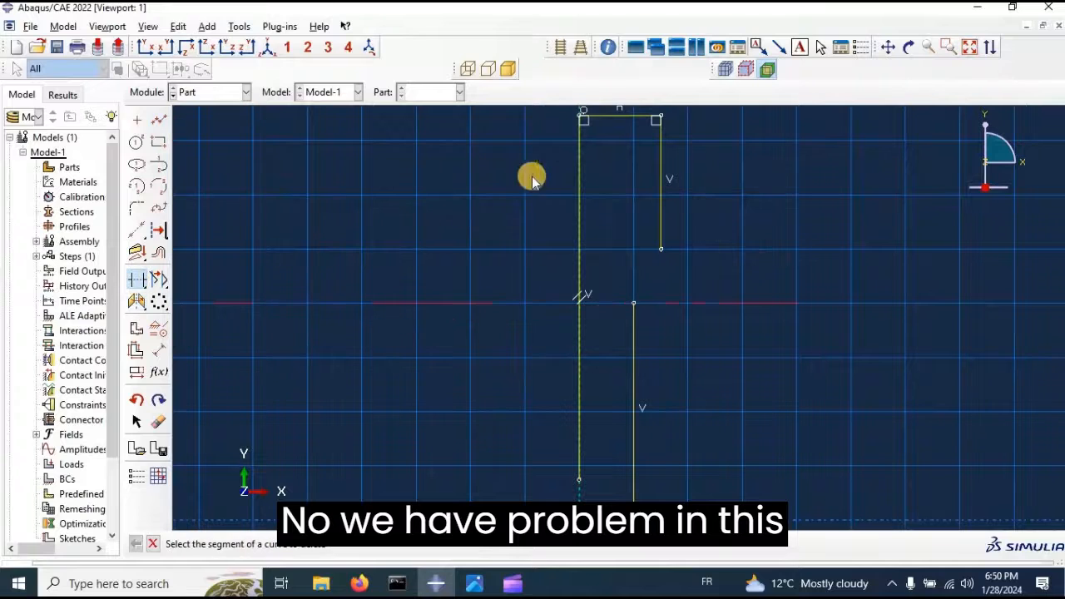
click(577, 163)
click(159, 119)
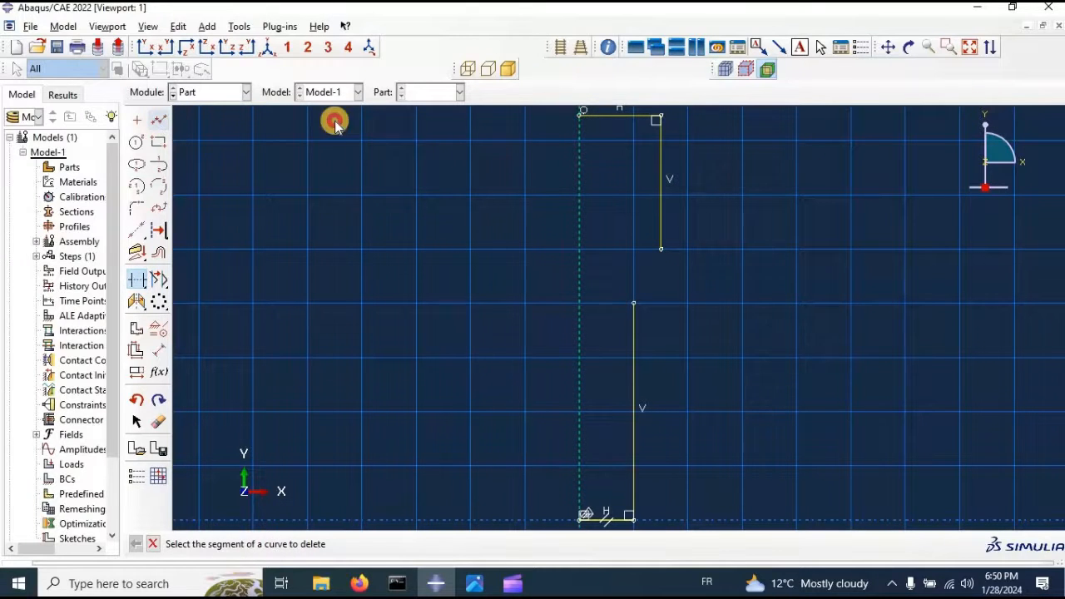
click(579, 115)
click(577, 520)
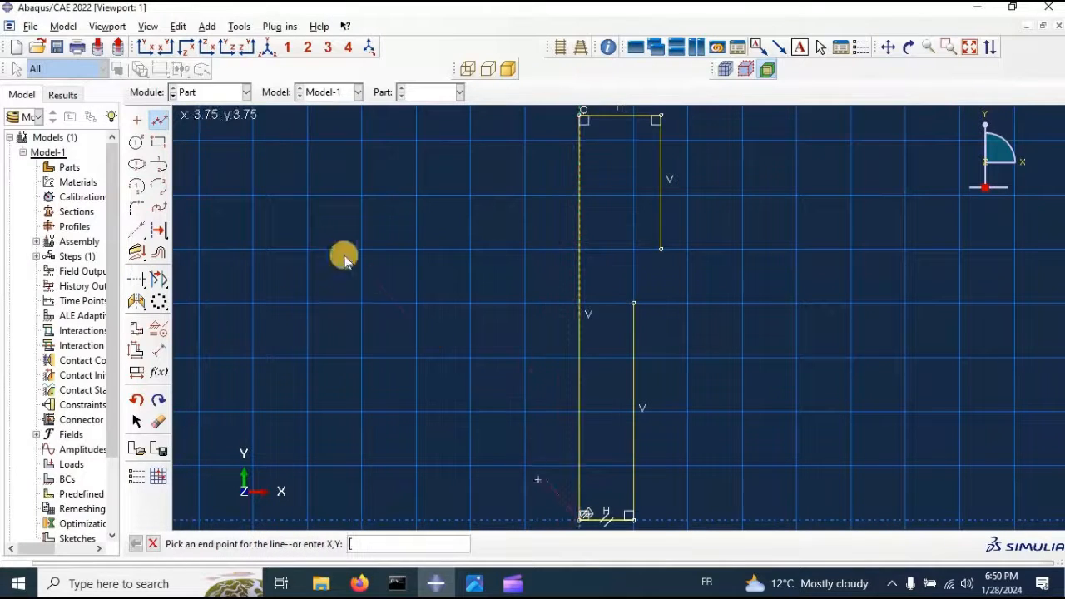
click(159, 350)
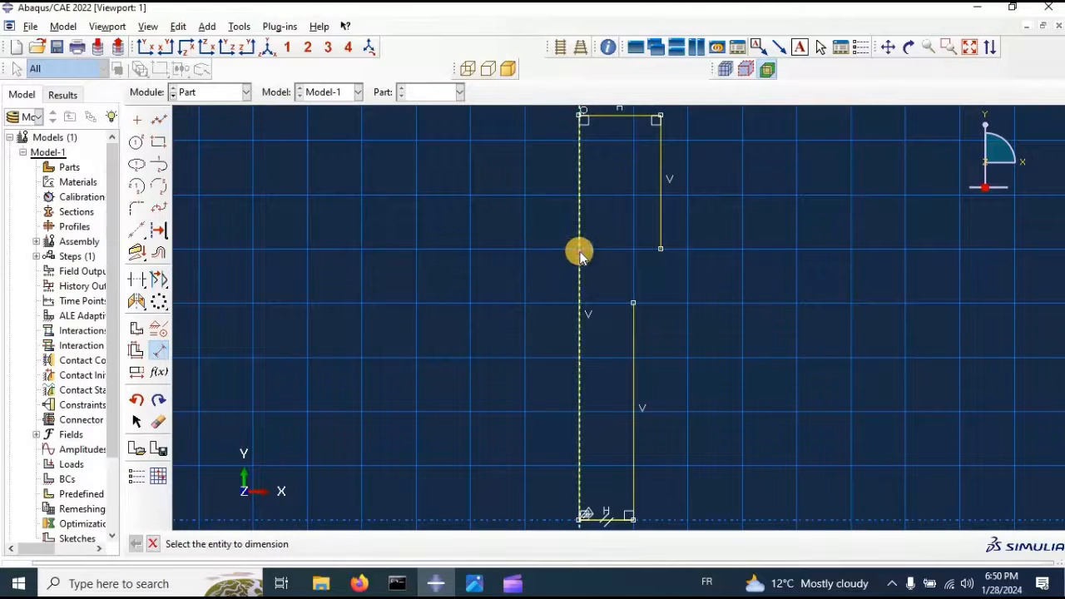
click(579, 251)
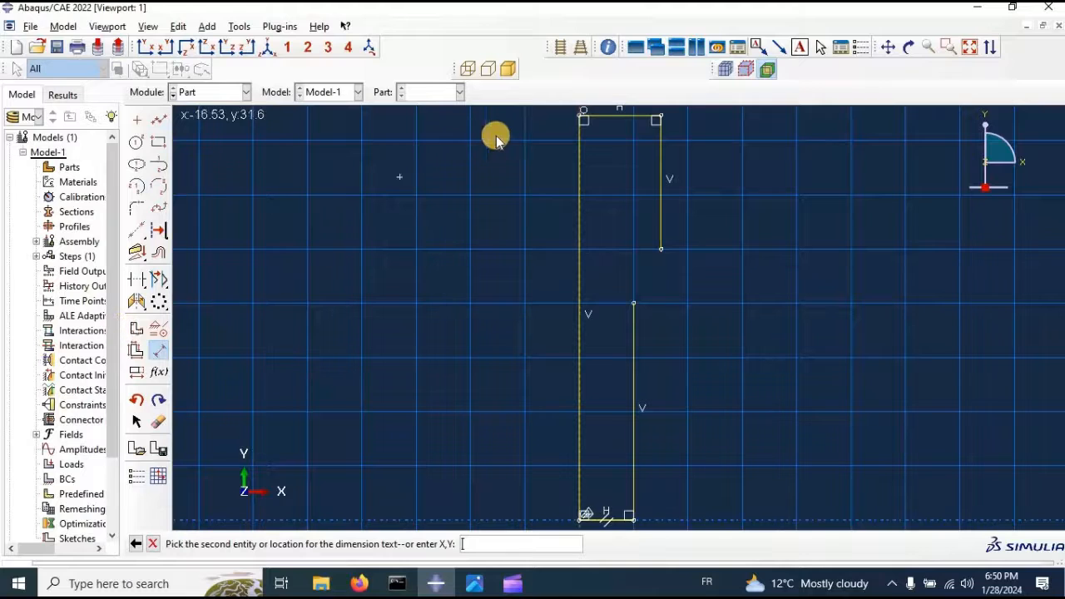
click(566, 123)
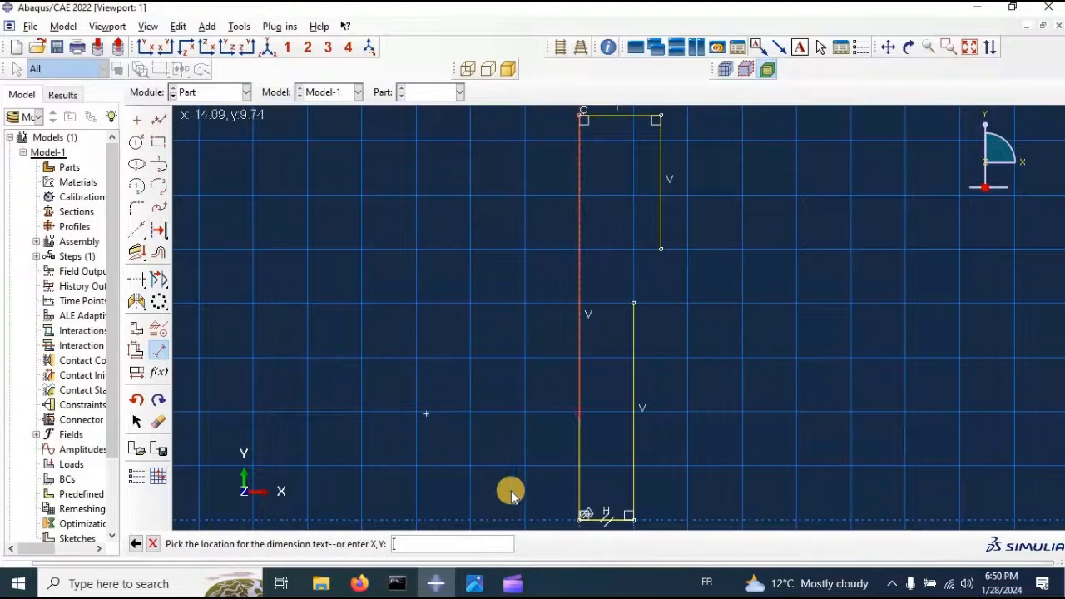
click(575, 518)
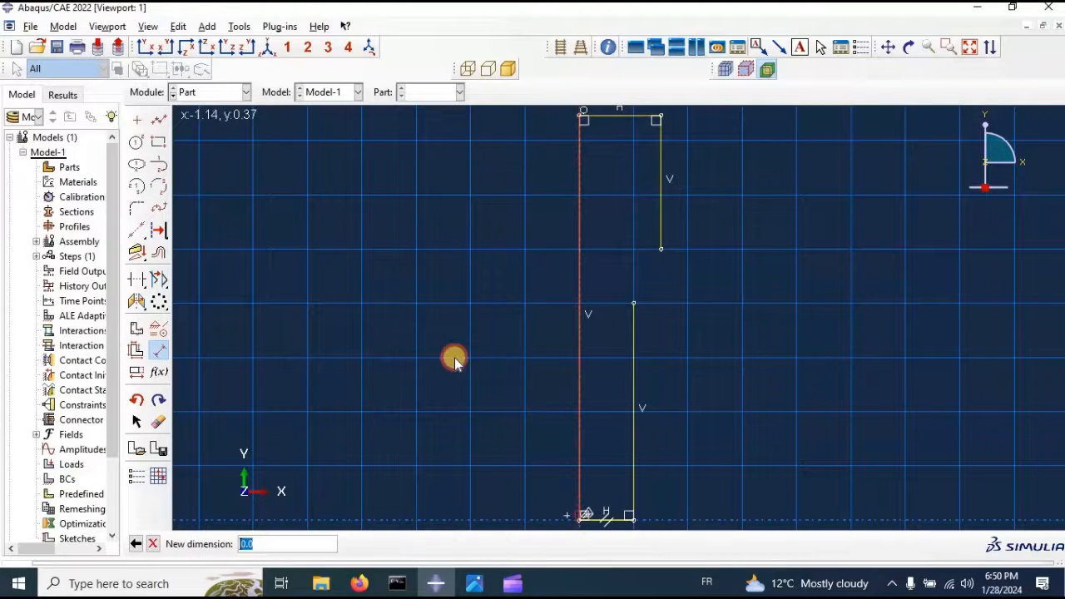
click(153, 544)
click(159, 350)
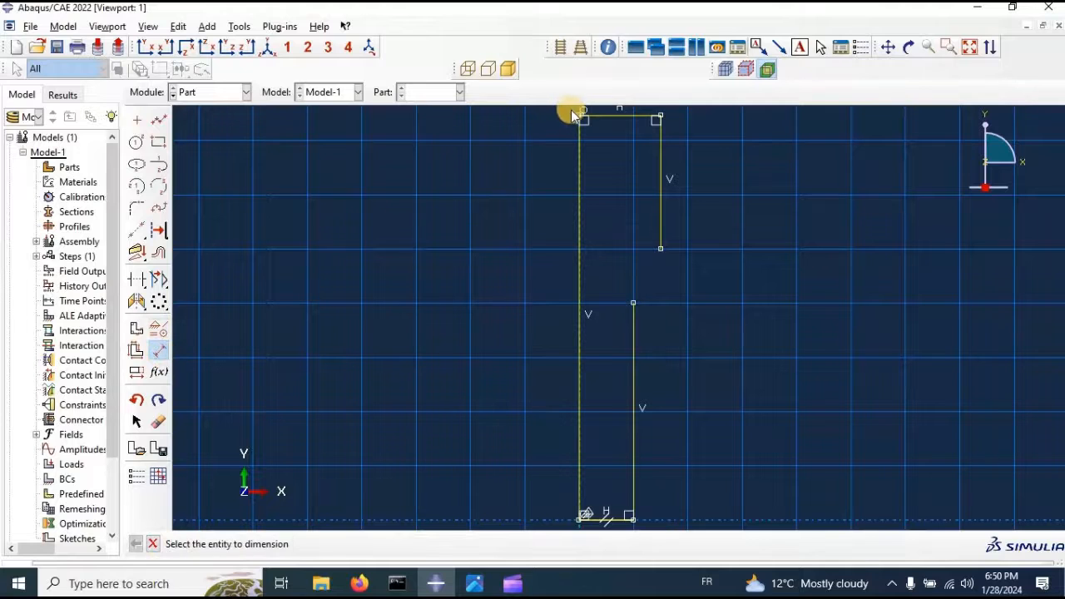
click(581, 204)
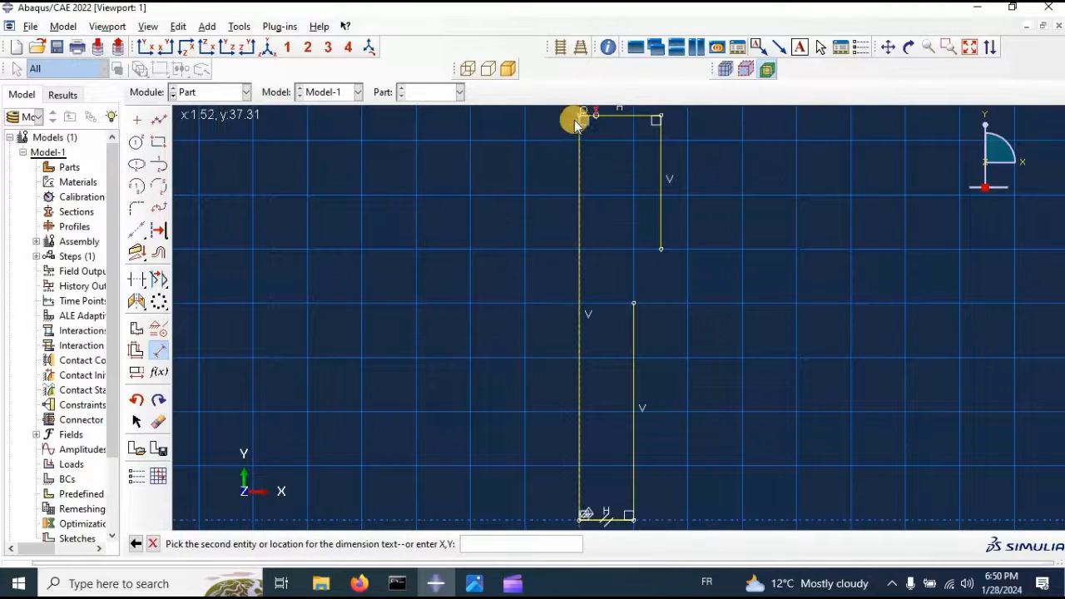
click(159, 350)
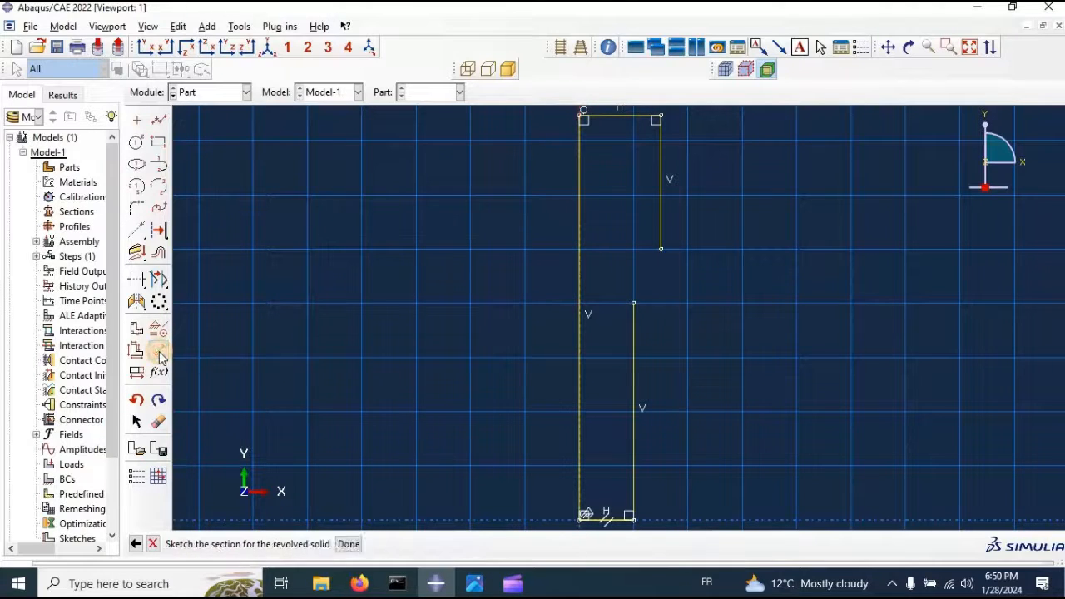
Dimension the profile's full height between the two end points on the axis and set it to 90 mm
click(159, 350)
click(581, 115)
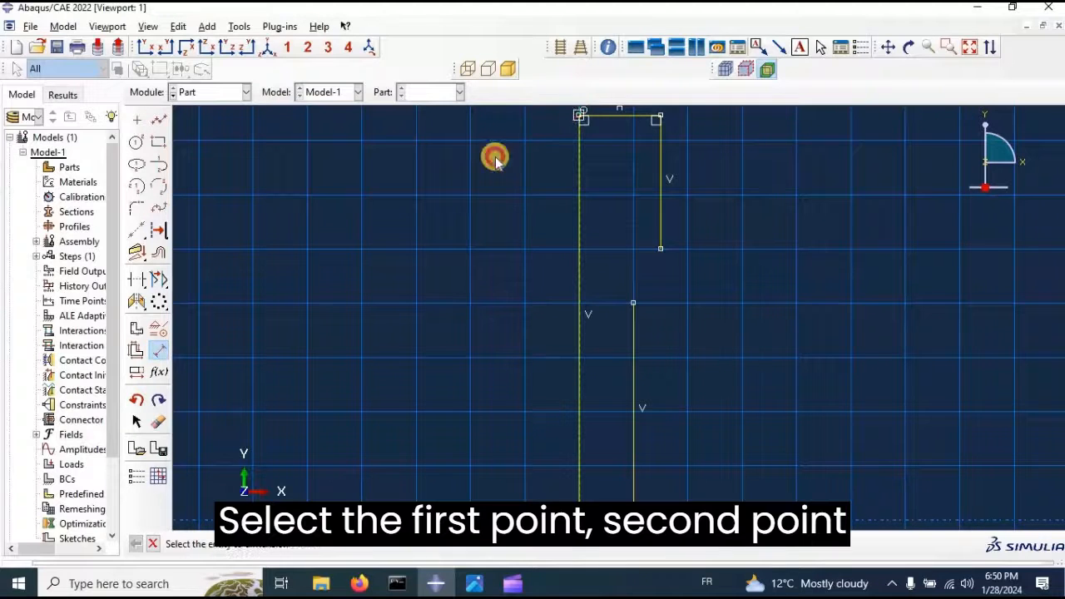
click(580, 516)
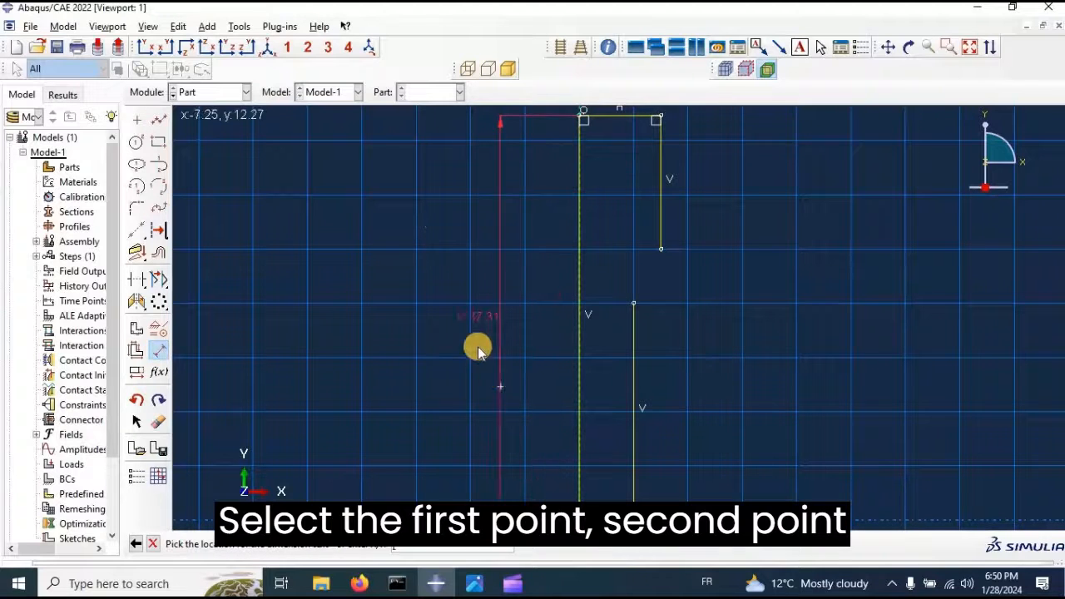
click(472, 319)
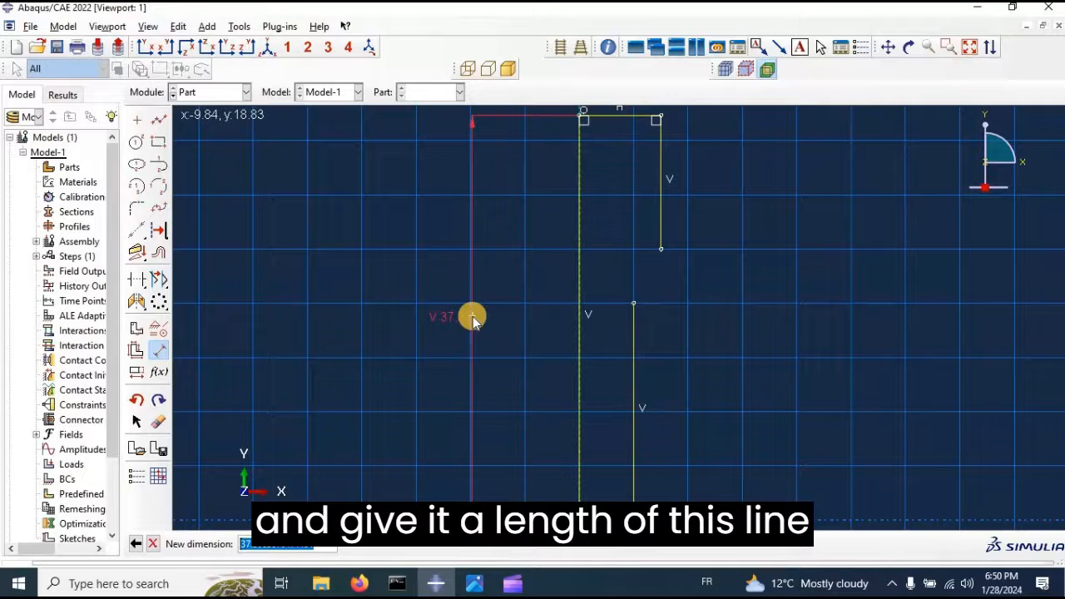
text(90)
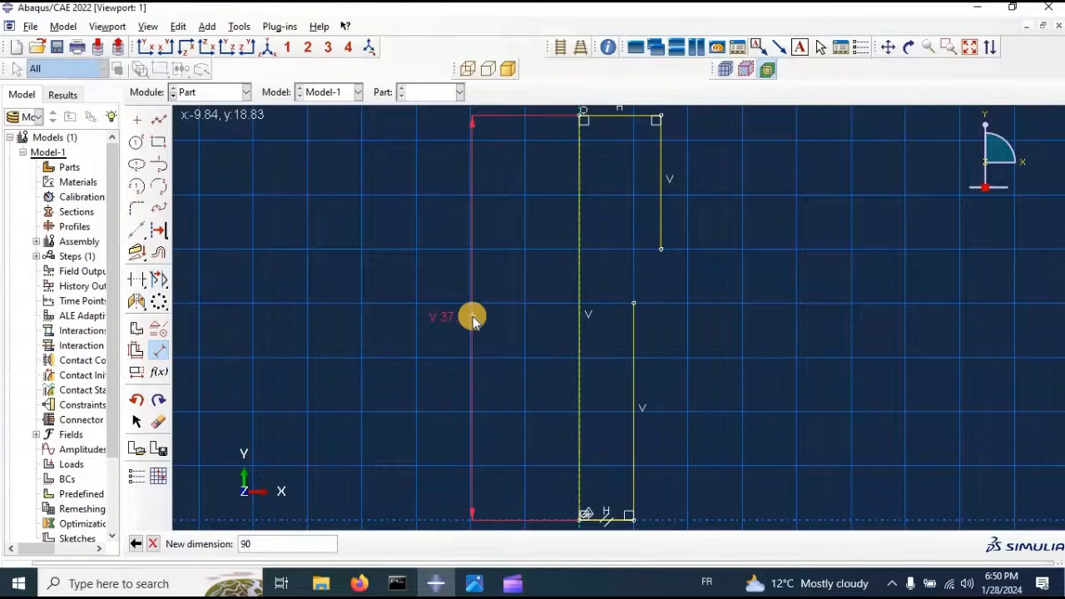
key(Return)
Dimension the bottom horizontal line below the profile with a width of 5 mm
scroll(724, 268, up, 3)
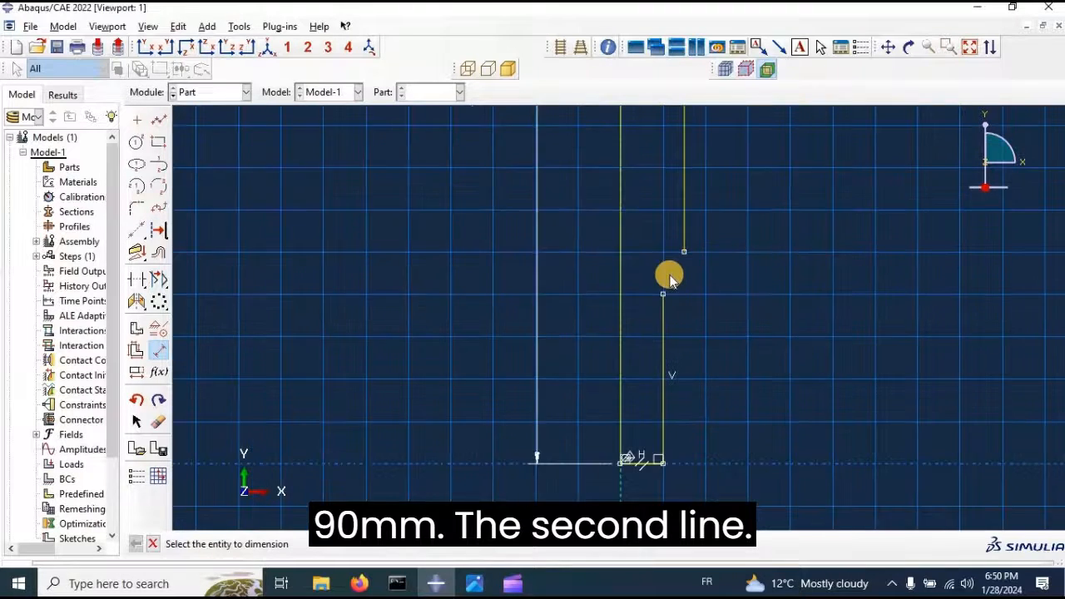
scroll(677, 348, up, 2)
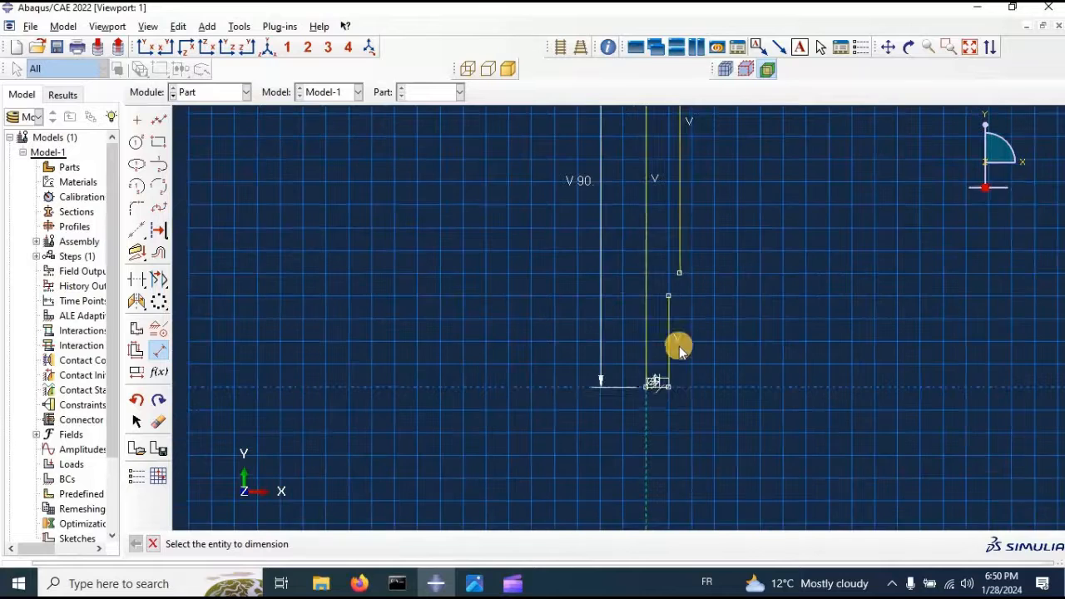
click(658, 387)
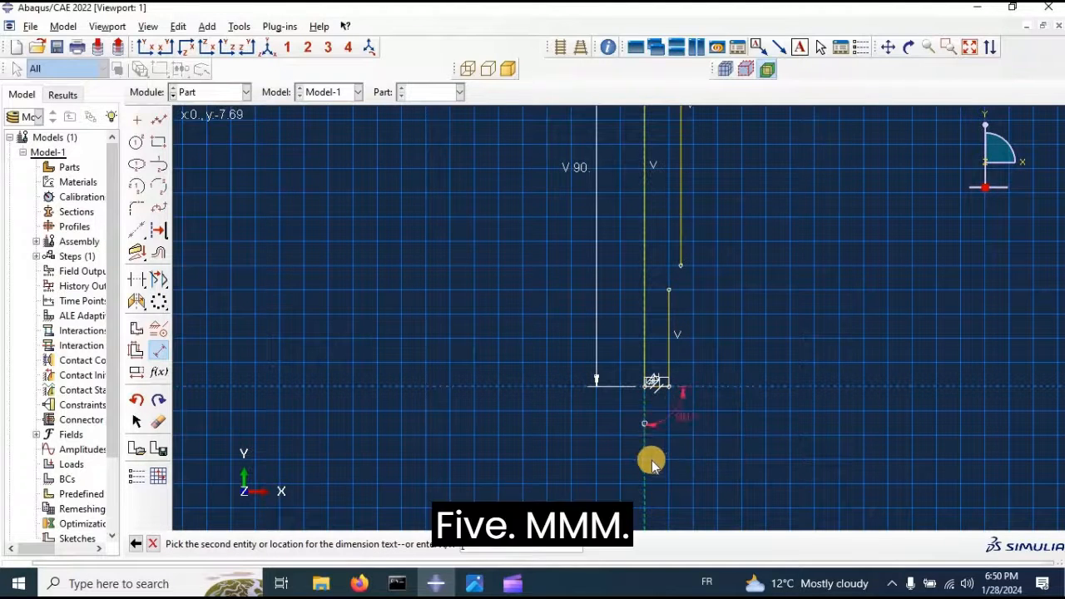
scroll(657, 389, down, 4)
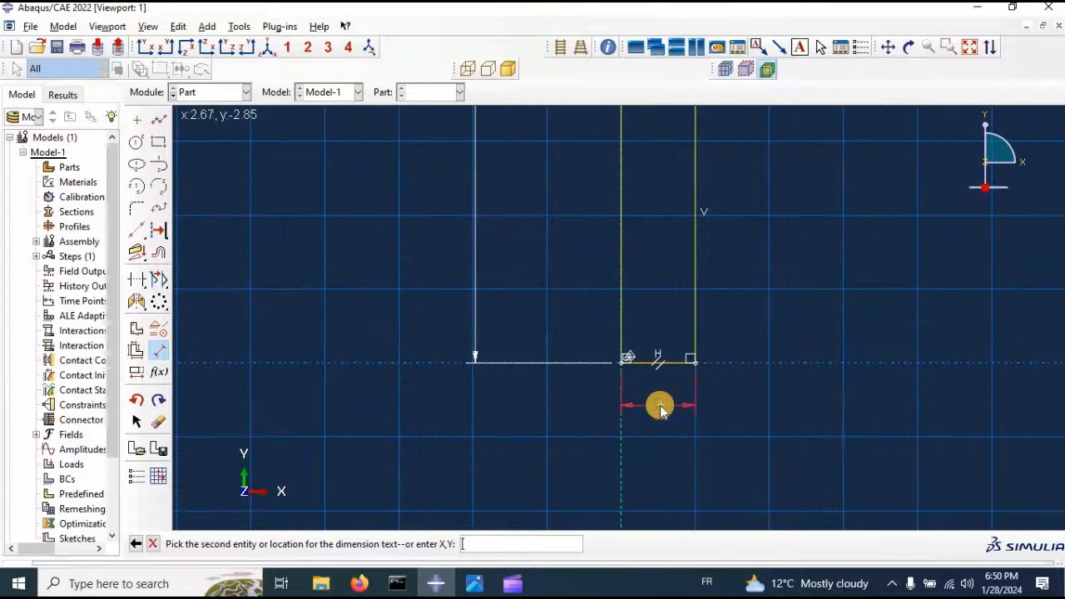
click(658, 404)
key(Return)
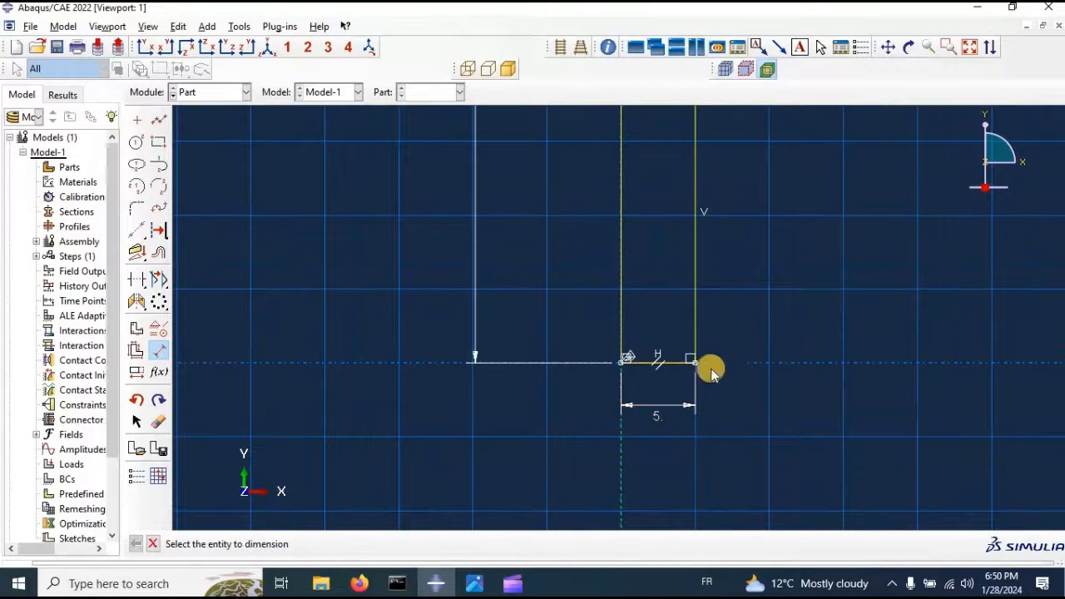
Dimension the lower outer vertical line of the profile and set its length to 40 mm
click(763, 258)
click(792, 258)
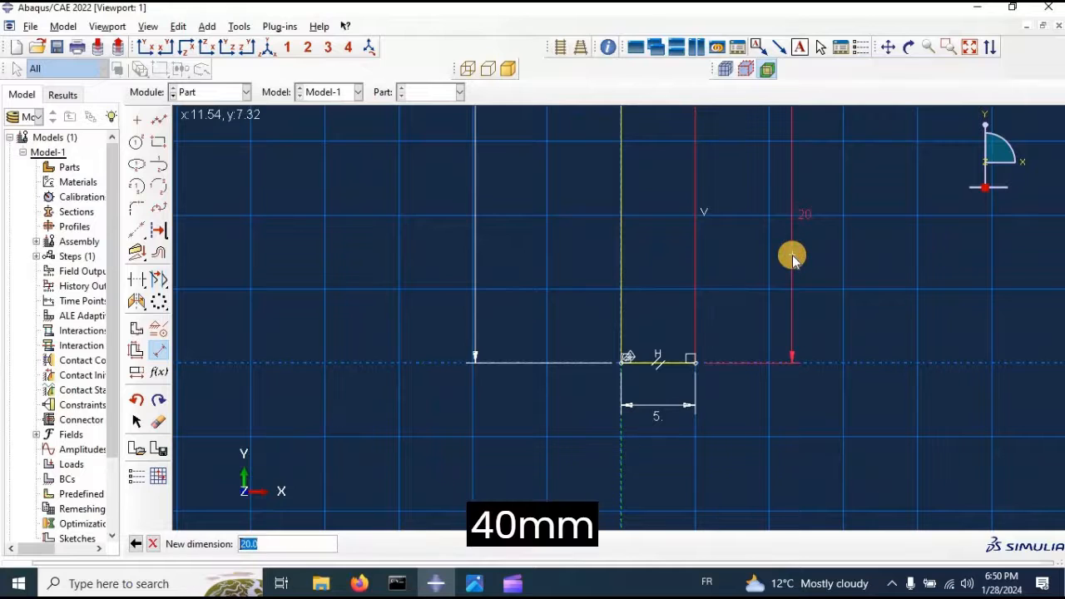
text(40)
key(Return)
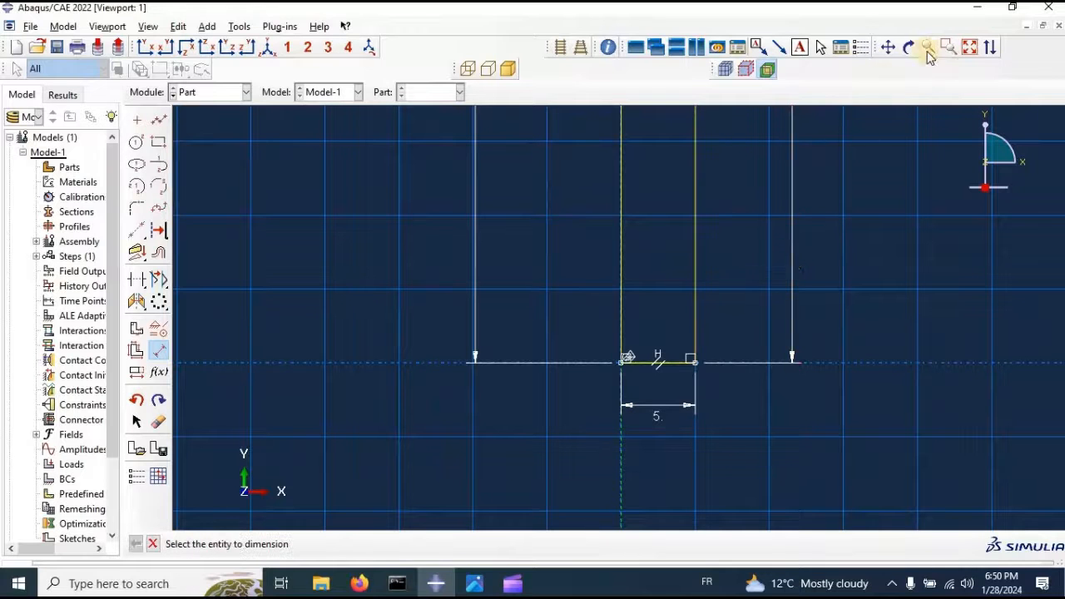
Dimension the upper outer vertical line of the profile and set its length to 30 mm
click(968, 50)
scroll(708, 266, down, 1)
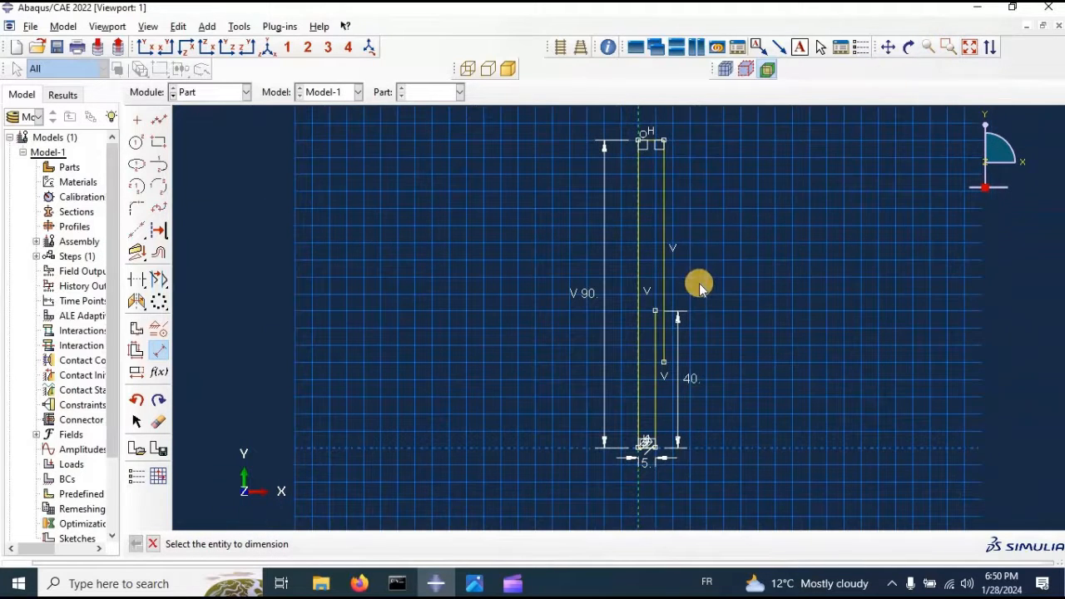
click(663, 221)
click(733, 229)
text(30)
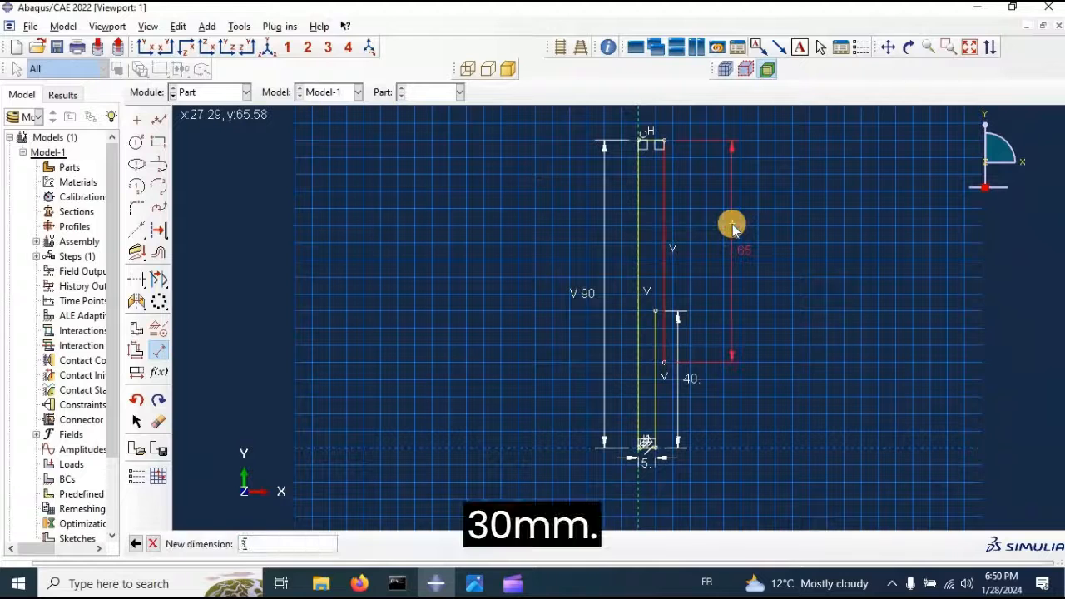
key(Return)
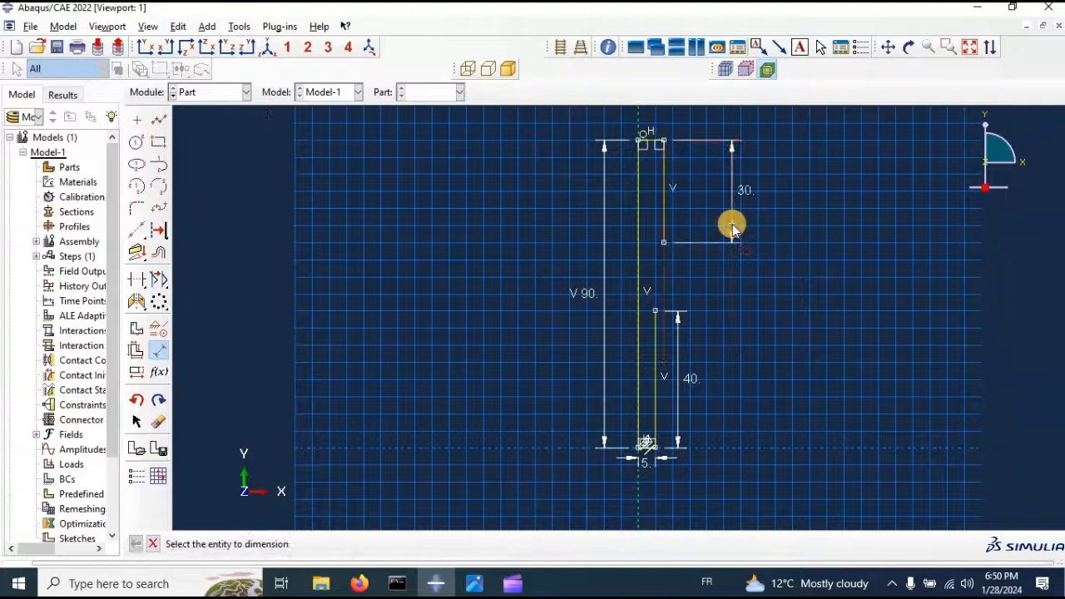
Dimension the top horizontal line, place the text above it and set its width to 10 mm
click(646, 140)
scroll(651, 133, up, 5)
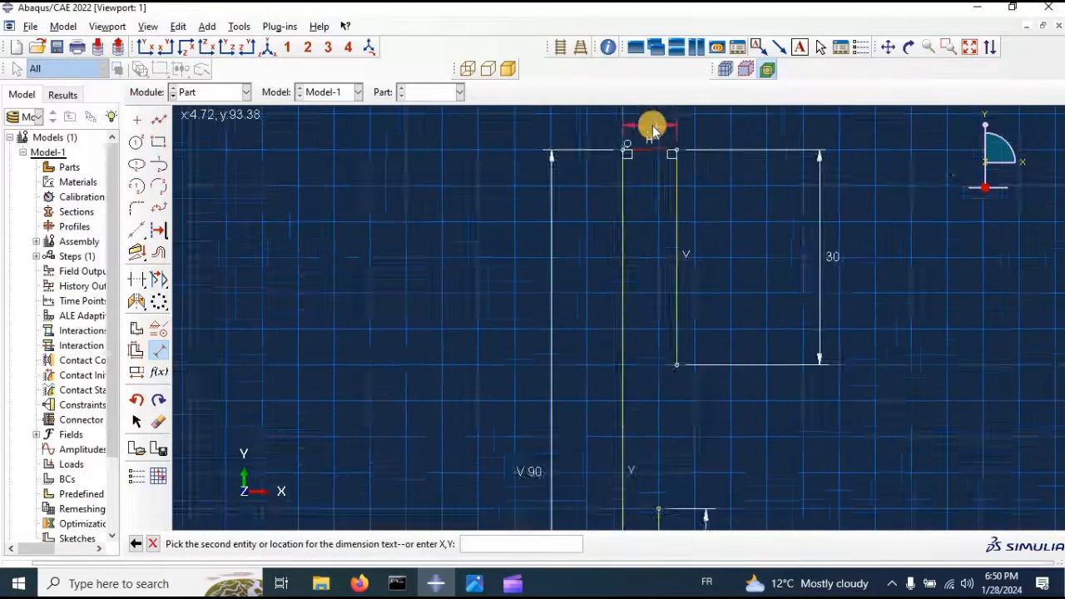
click(654, 132)
text(10)
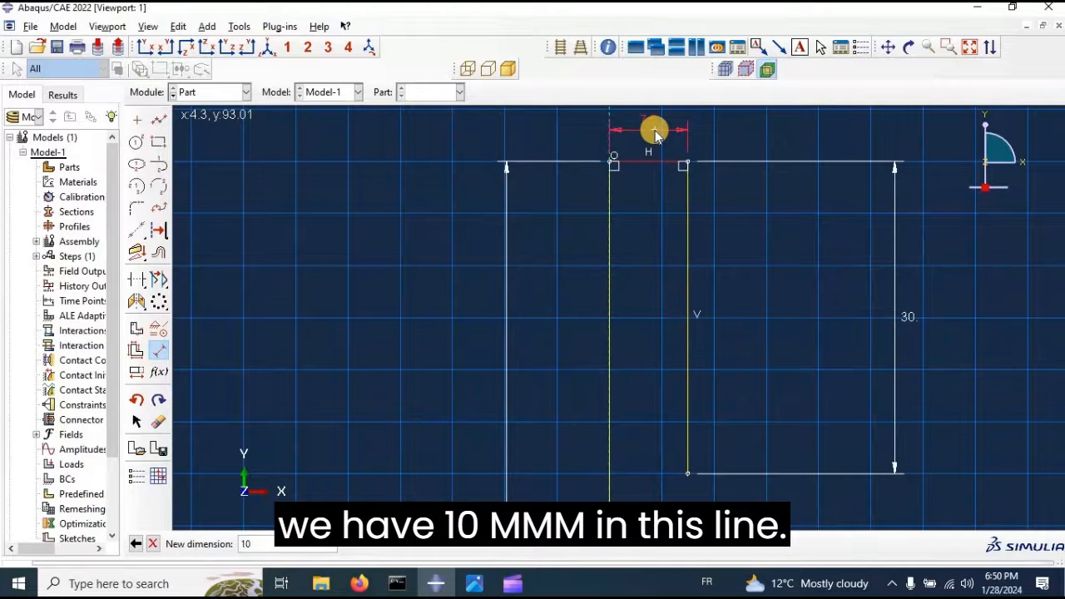
key(Return)
scroll(661, 133, down, 5)
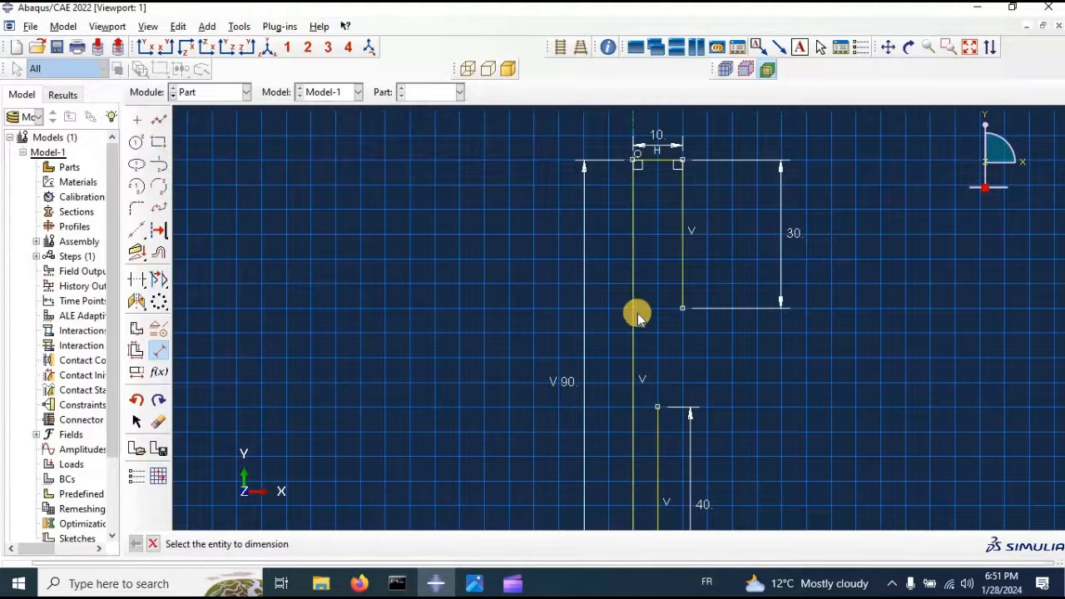
click(682, 308)
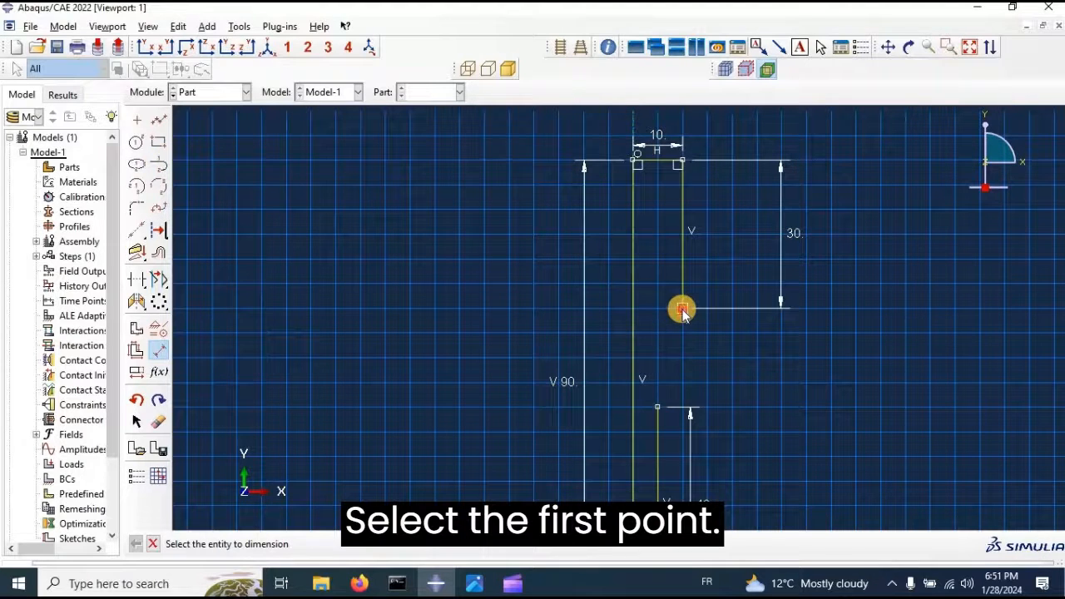
click(659, 410)
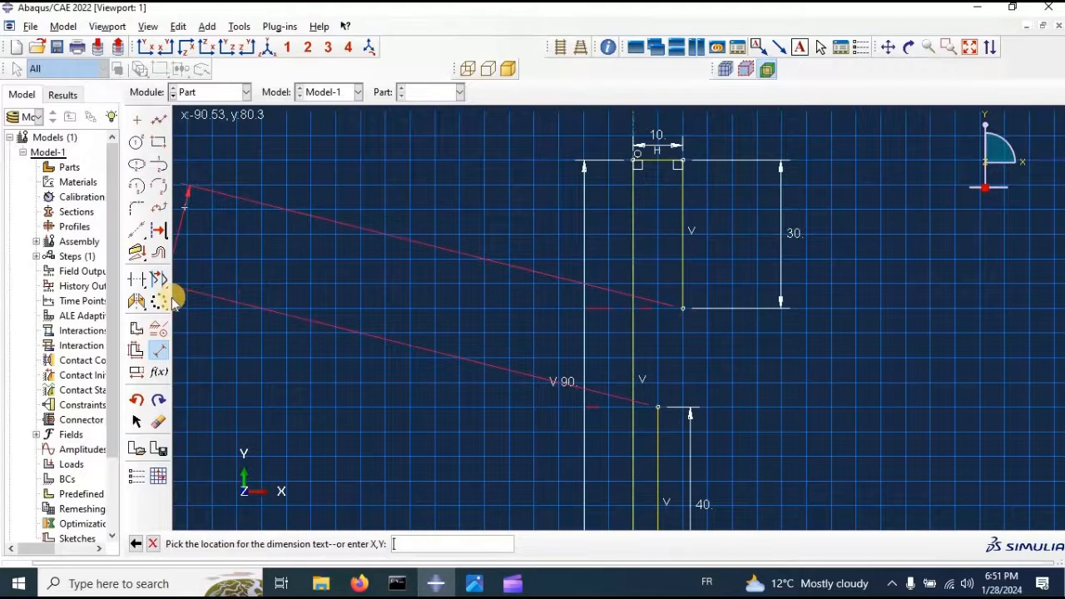
click(160, 353)
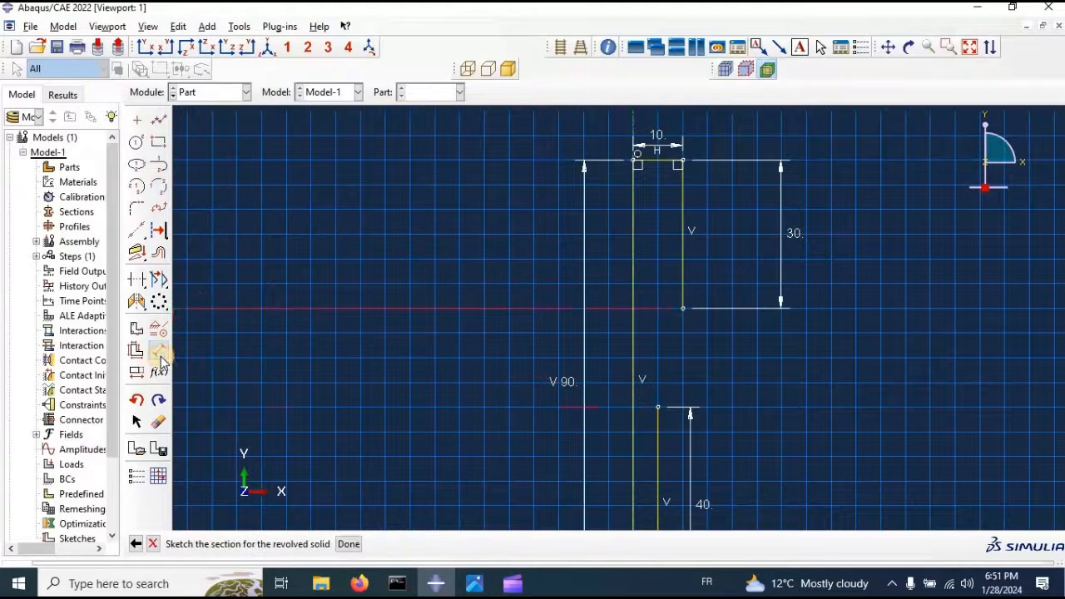
Draw a tangent arc from the upper end of the 40 mm line to the lower end of the 30 mm line
click(158, 166)
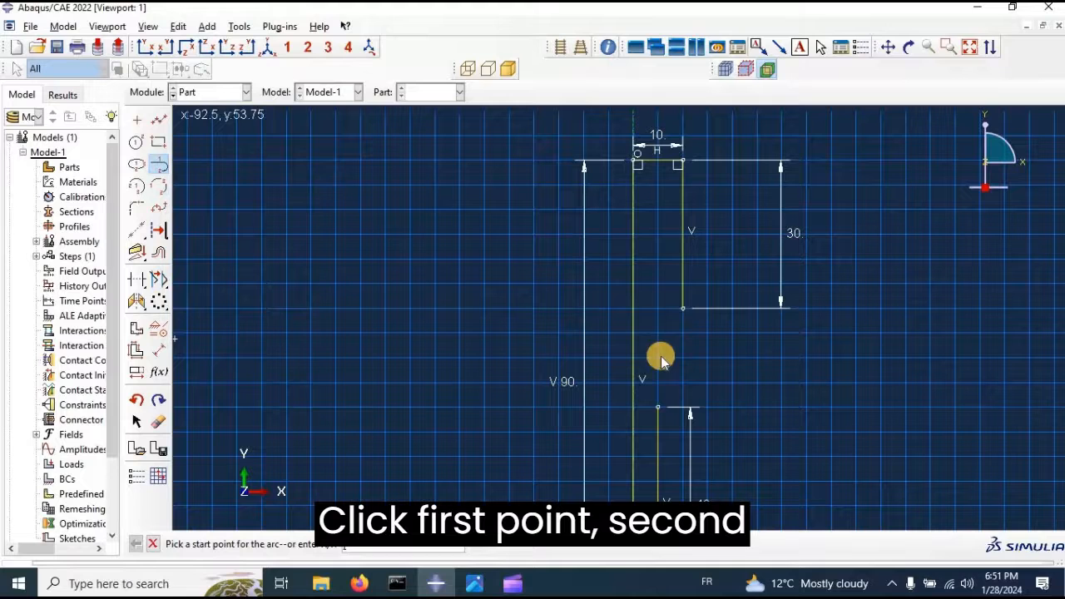
click(657, 408)
click(679, 311)
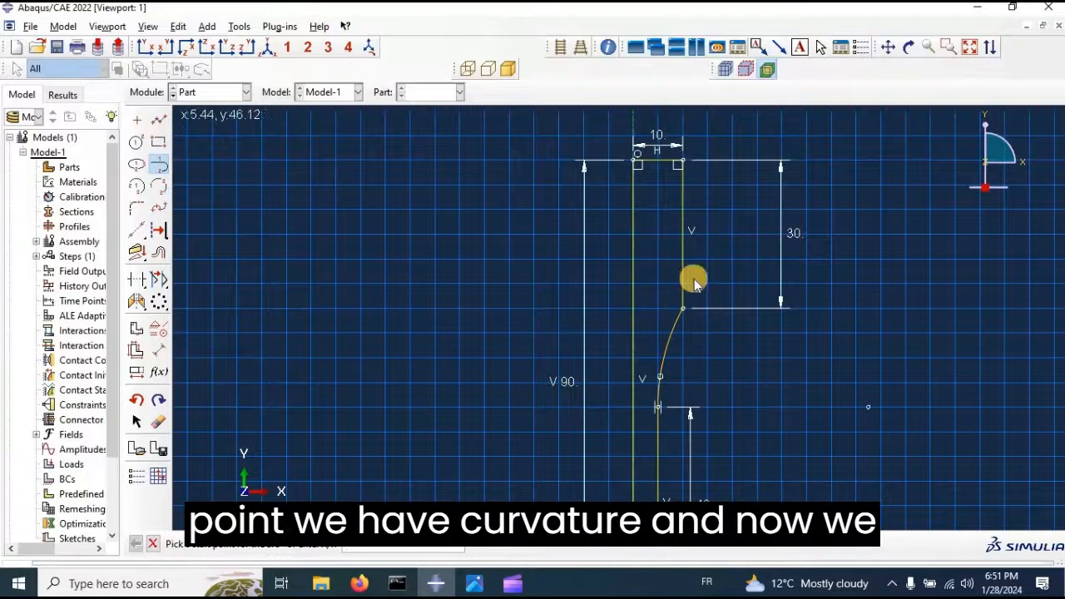
Try to set the bottom horizontal line of the profile as construction geometry
scroll(508, 223, down, 1)
scroll(491, 224, down, 1)
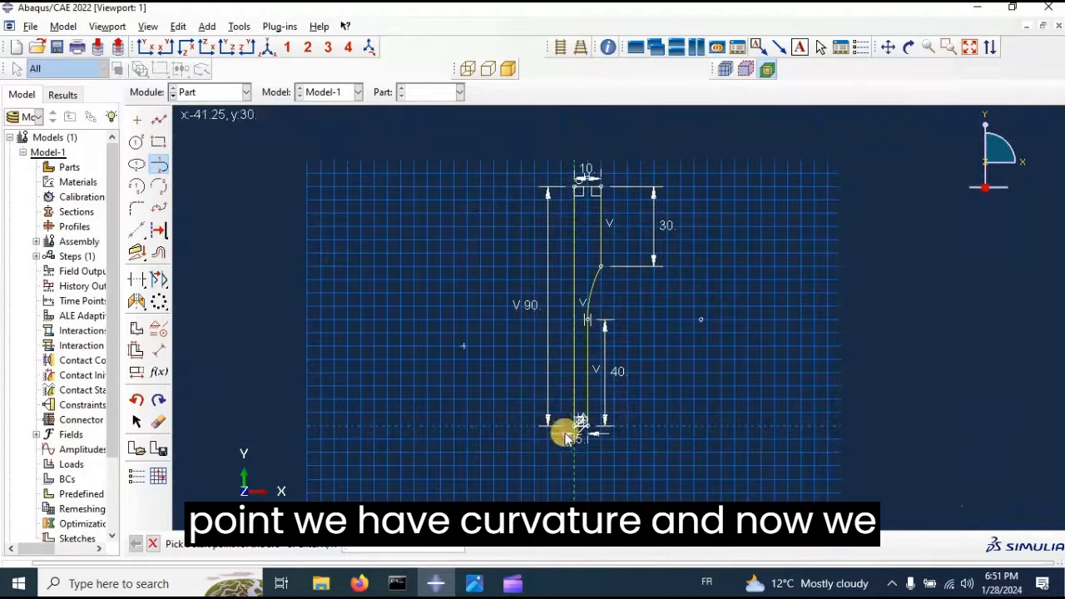
scroll(589, 456, up, 2)
scroll(581, 416, up, 2)
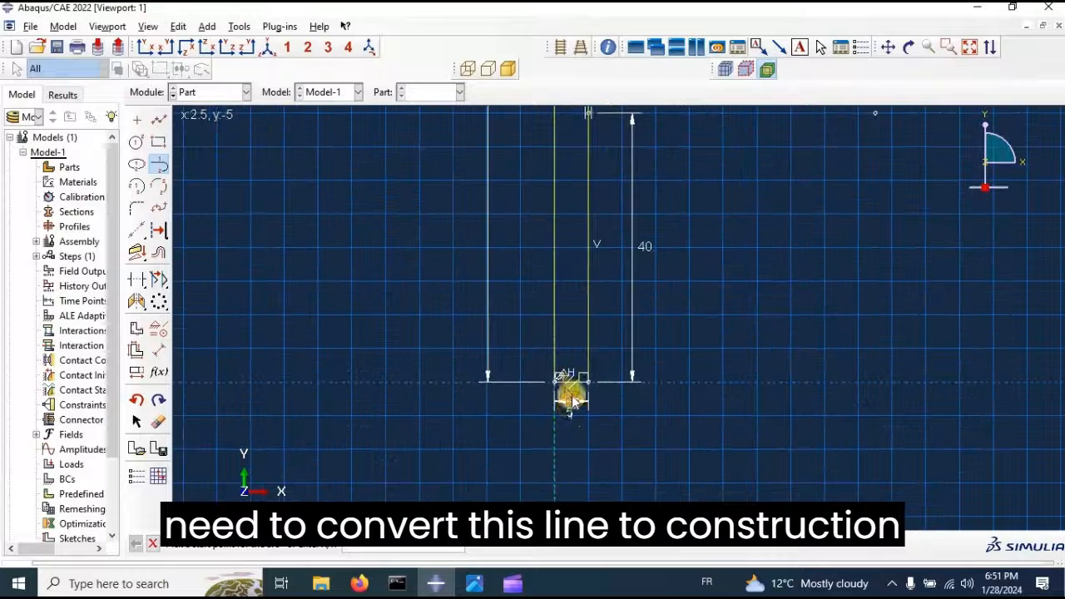
click(159, 232)
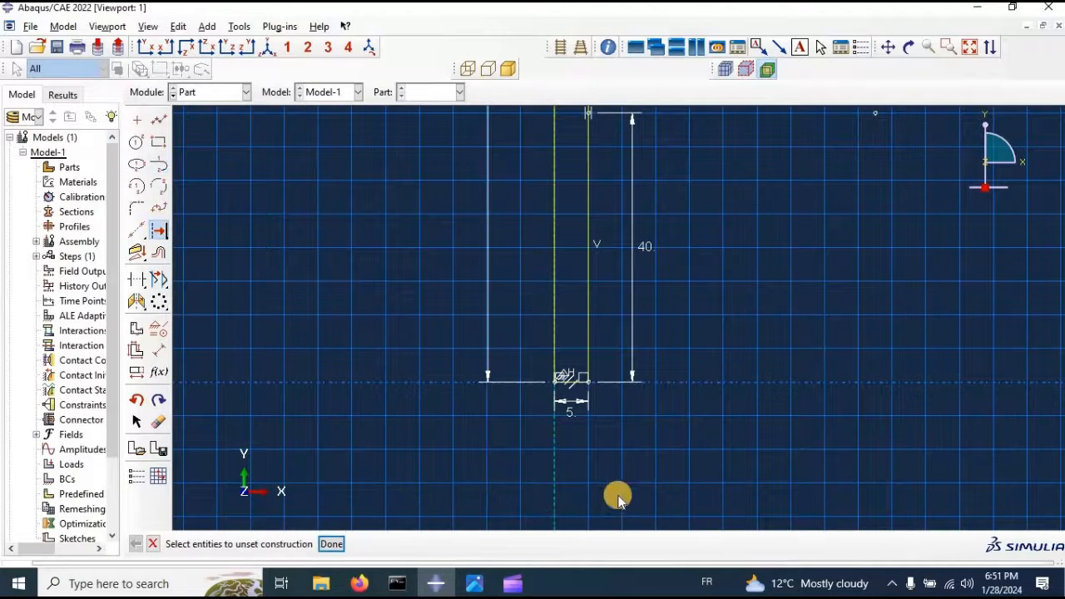
click(159, 232)
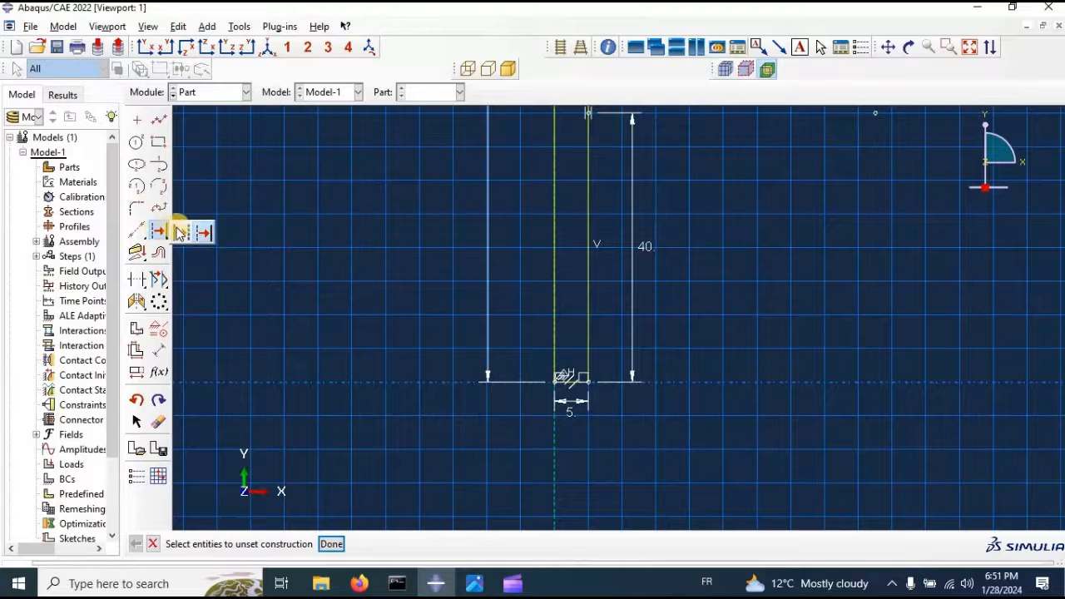
click(180, 233)
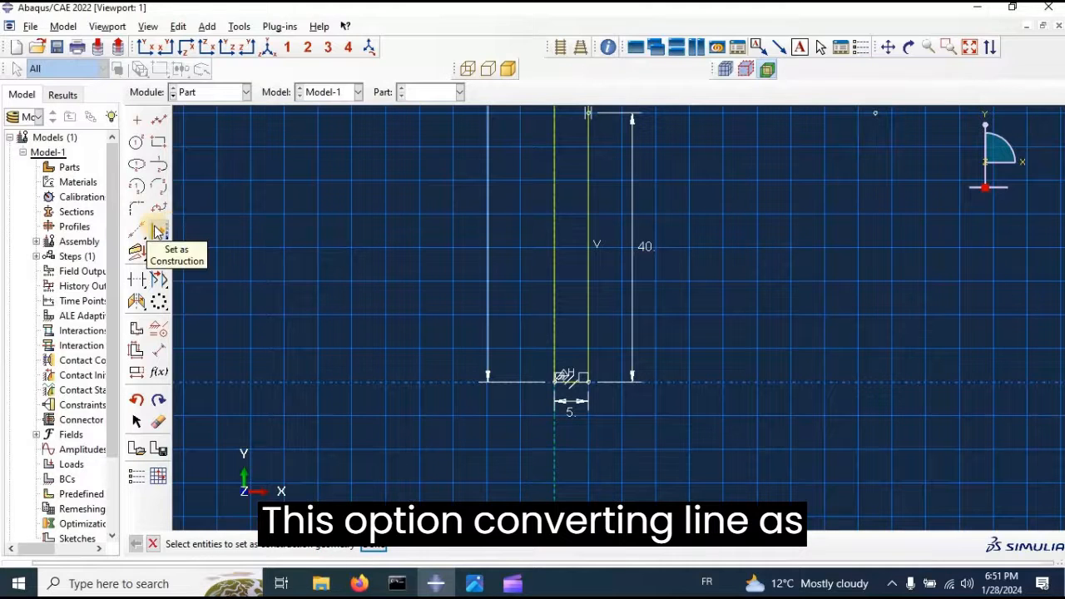
click(568, 385)
click(369, 542)
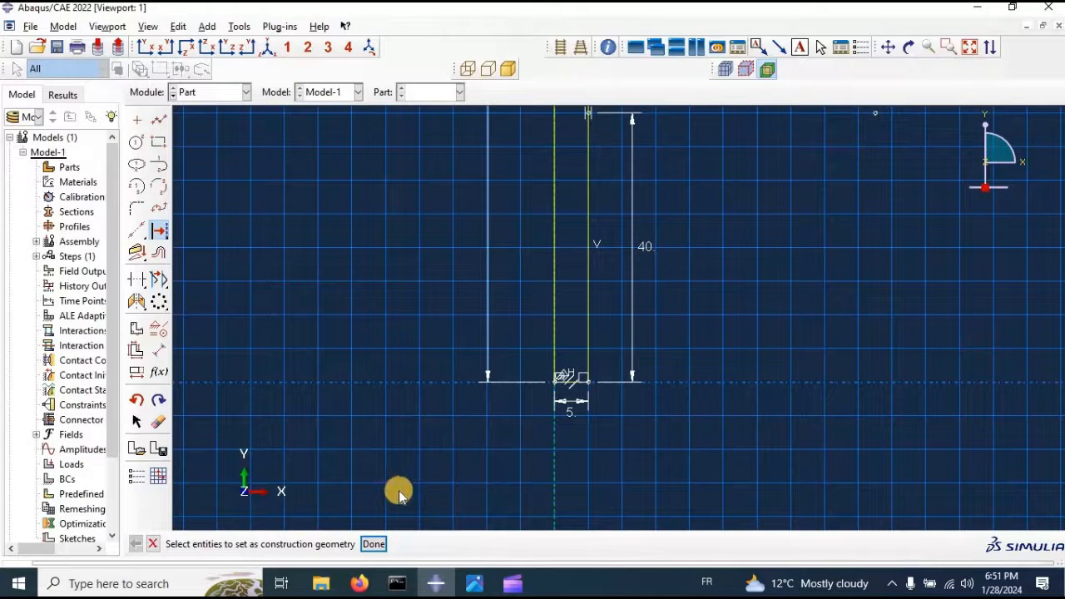
click(374, 544)
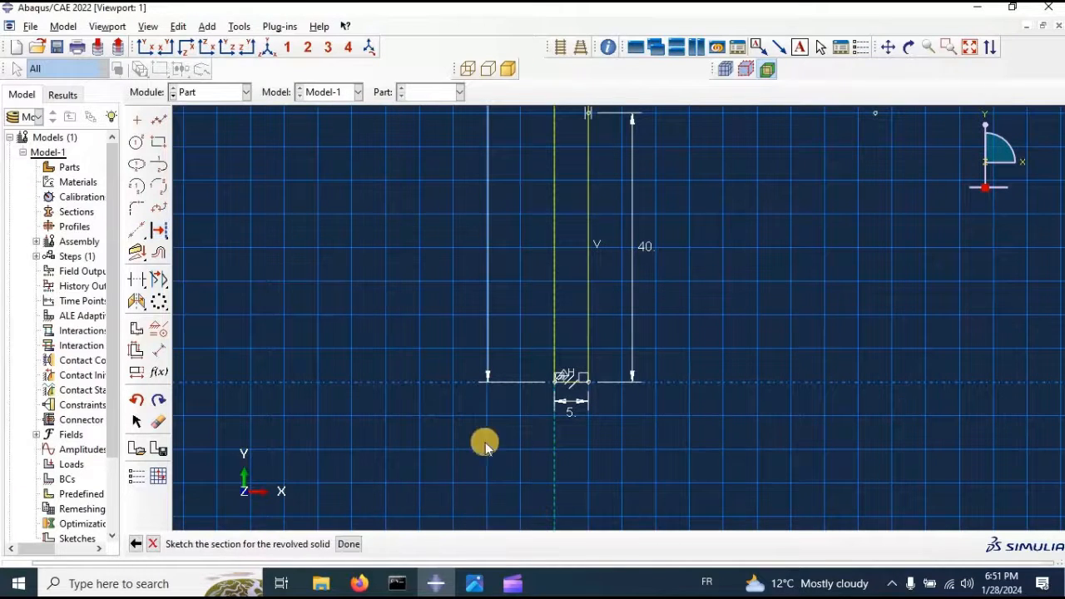
Convert the 5 mm bottom horizontal line into construction geometry
scroll(532, 385, up, 2)
scroll(574, 401, up, 3)
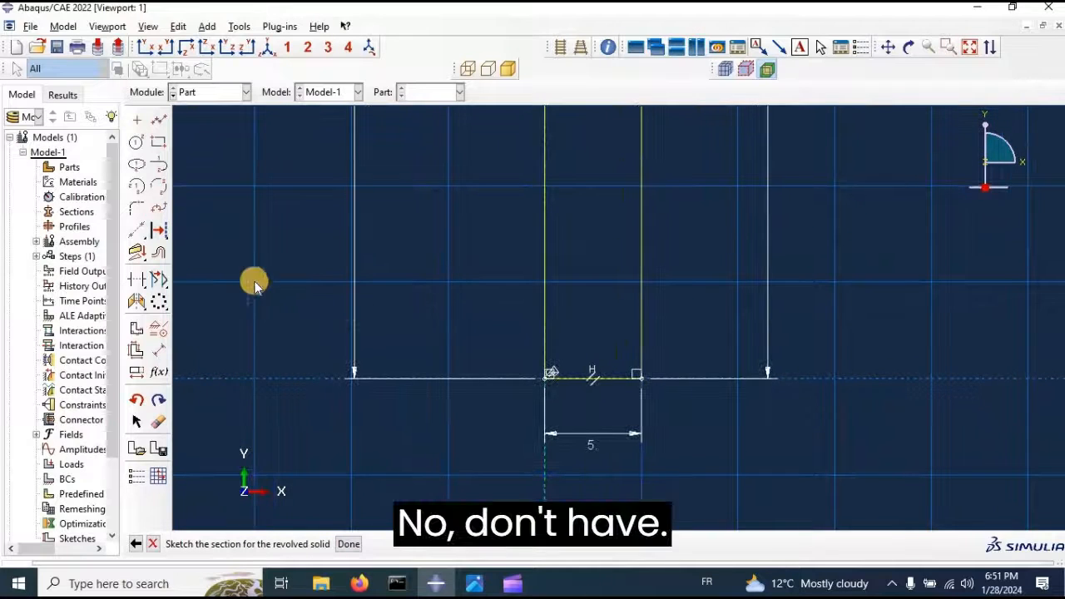
scroll(610, 373, up, 4)
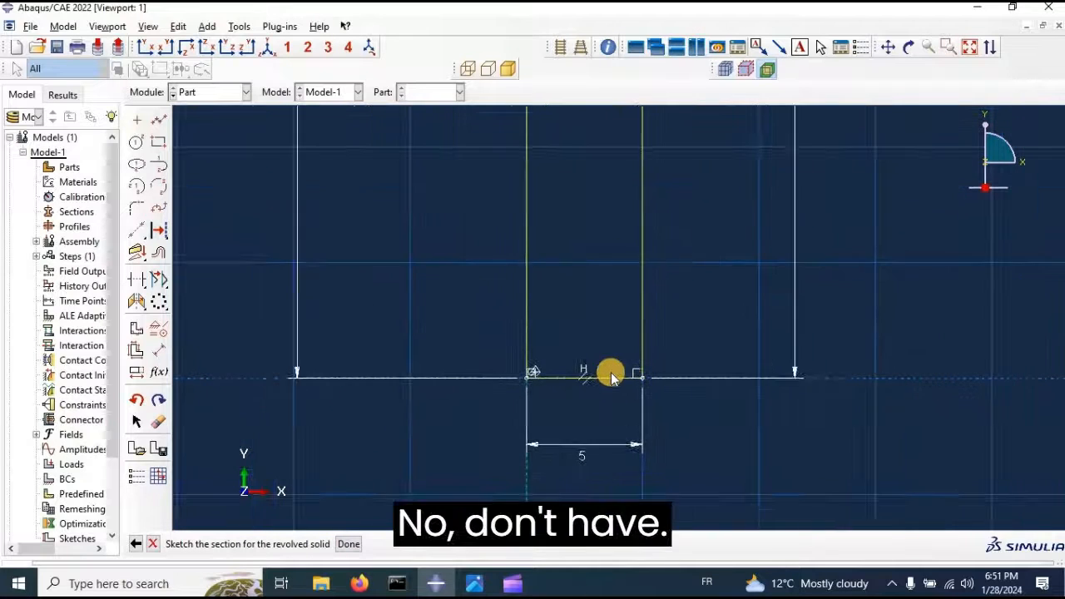
click(159, 230)
click(538, 381)
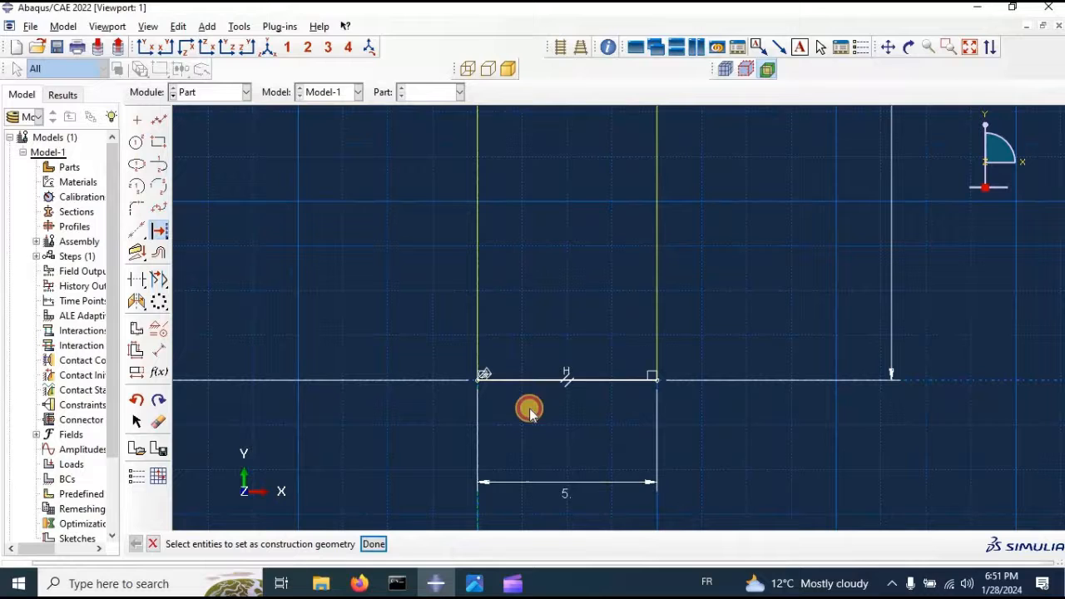
click(372, 543)
scroll(532, 283, down, 3)
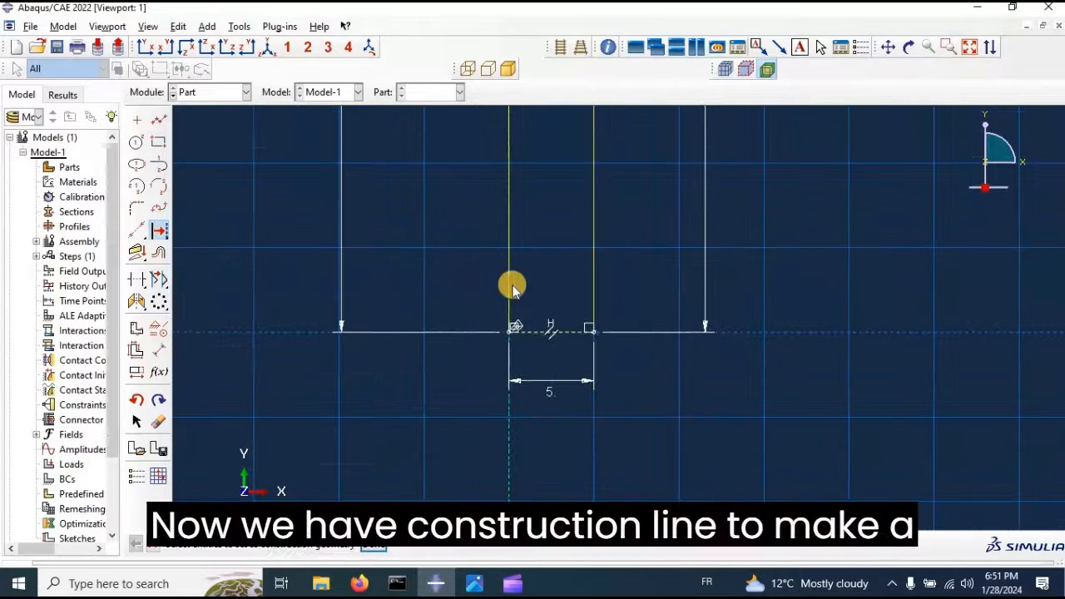
scroll(587, 333, down, 1)
scroll(598, 323, down, 1)
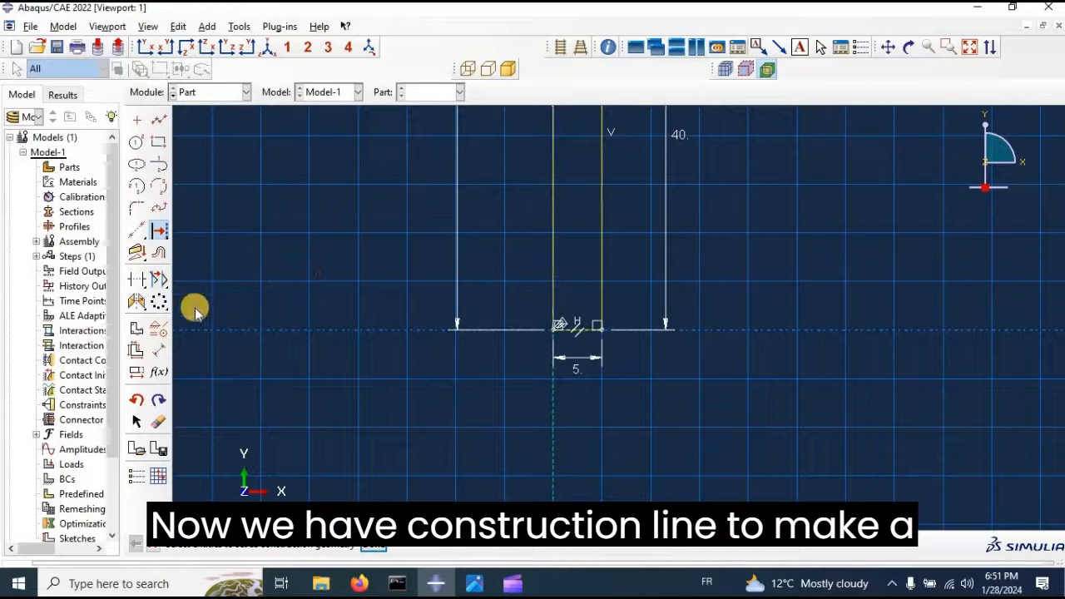
Mirror a copy of the whole profile about the bottom construction line and finish the section sketch
click(138, 302)
scroll(612, 309, down, 3)
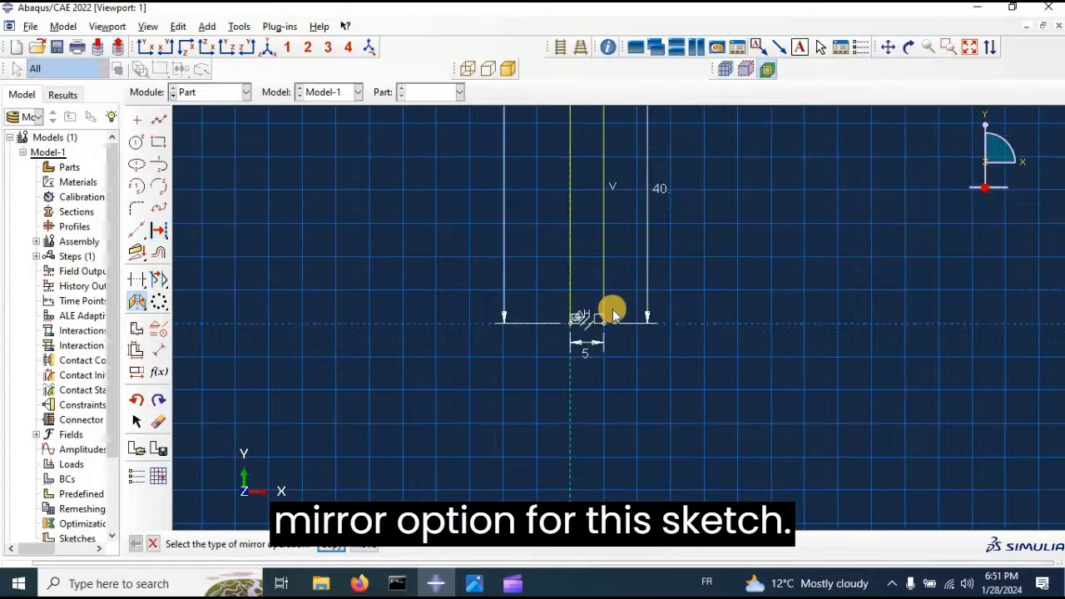
click(970, 47)
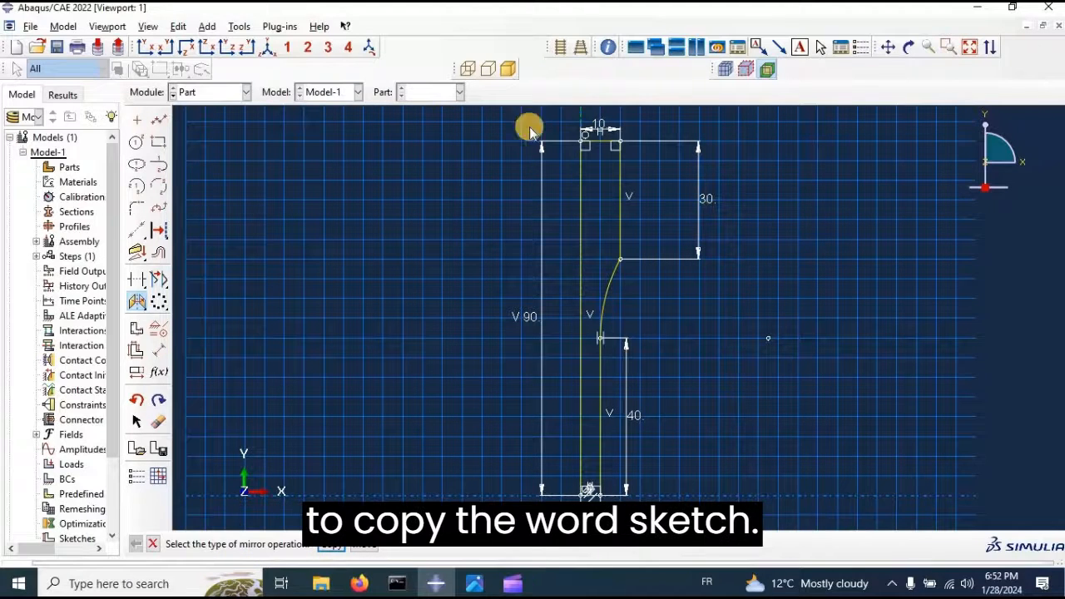
click(336, 545)
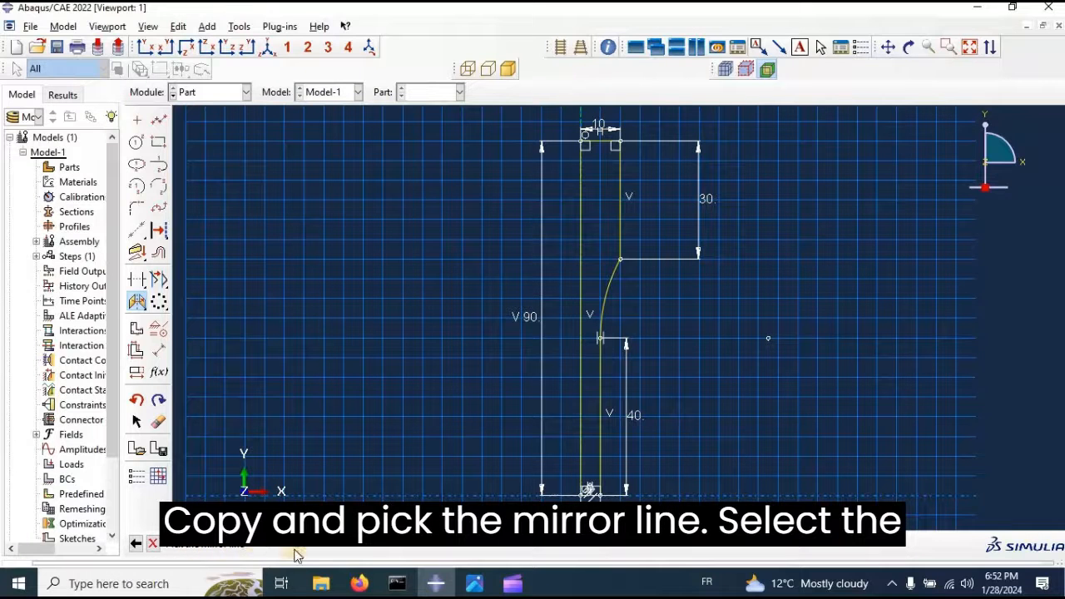
scroll(589, 493, up, 5)
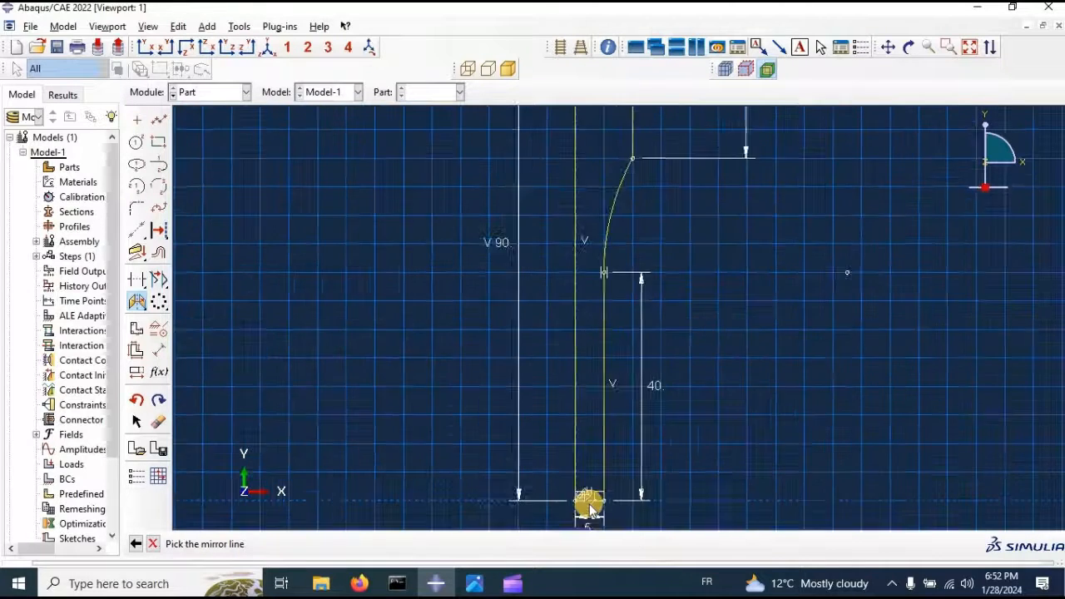
click(589, 496)
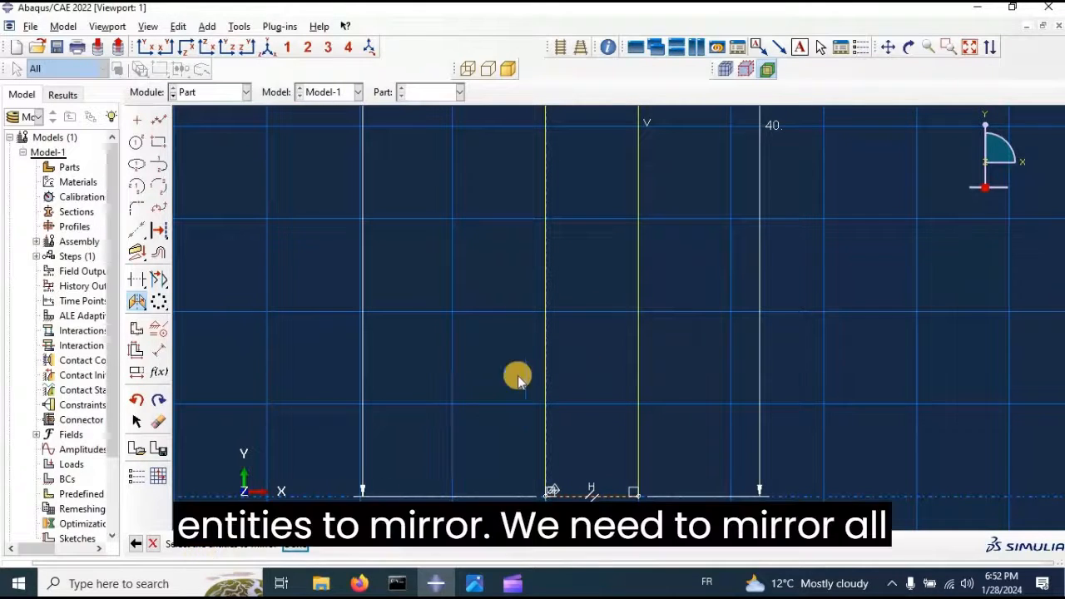
scroll(585, 341, down, 6)
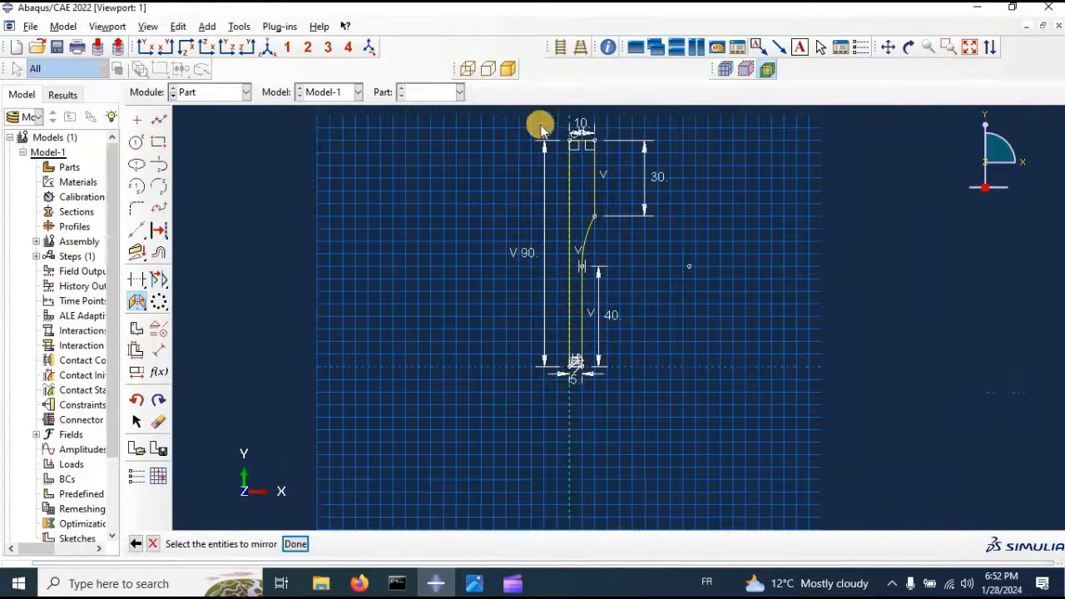
mouse_move(541, 124)
mouse_down()
mouse_move(673, 325)
mouse_move(679, 383)
mouse_up()
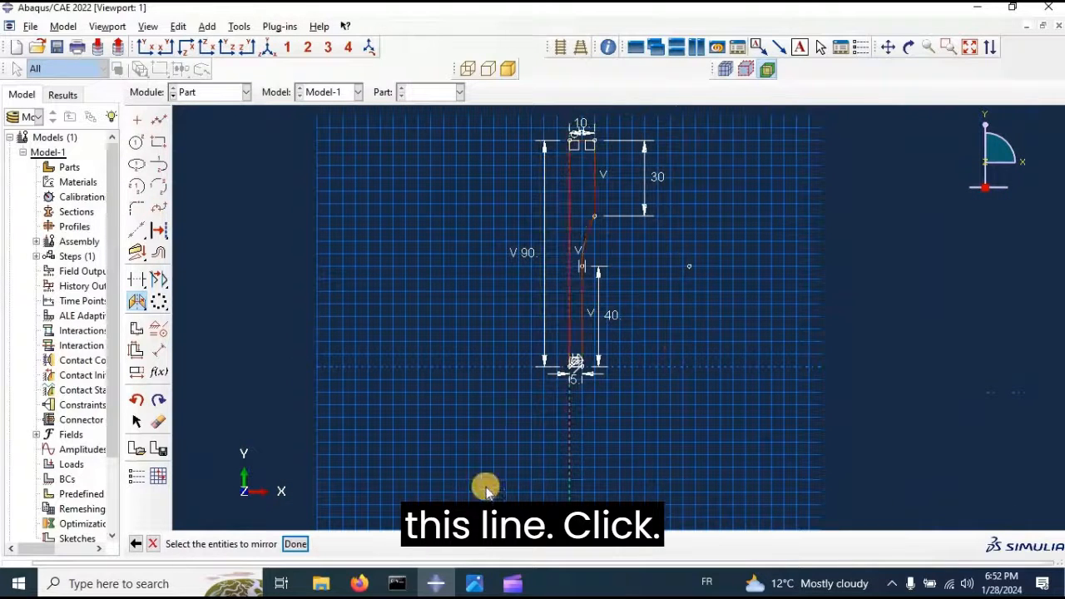
click(295, 543)
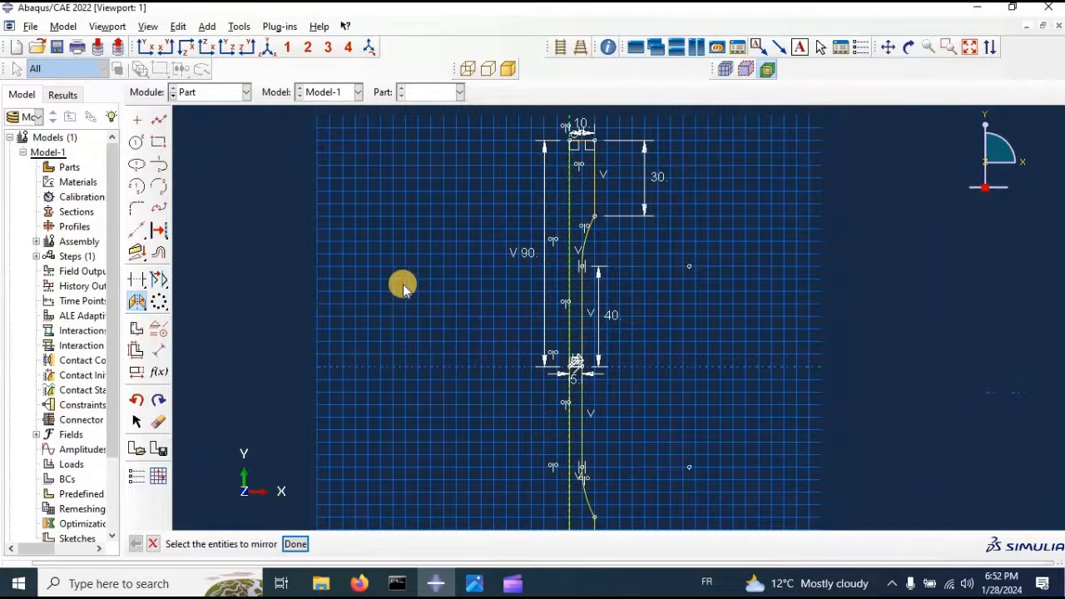
scroll(404, 286, down, 4)
click(297, 545)
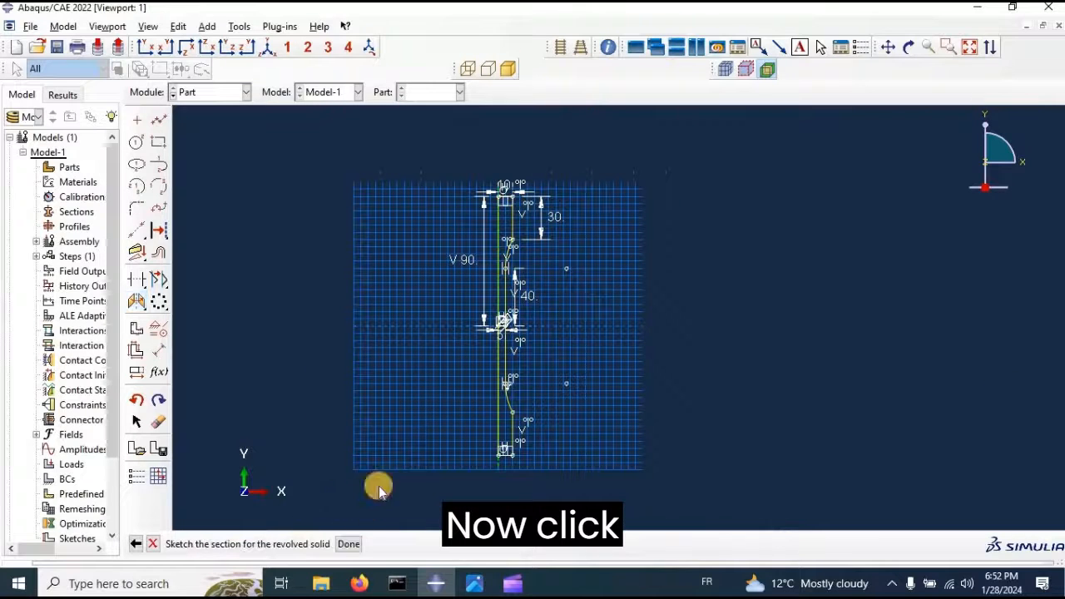
click(349, 544)
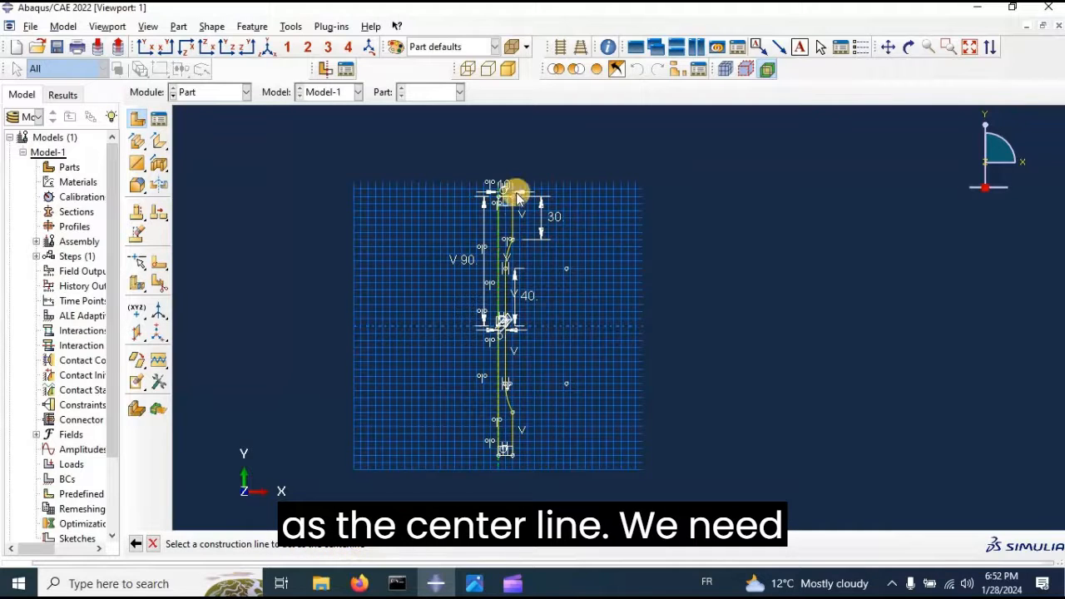
Revolve the mirrored profile 360 degrees about the vertical construction line to create the solid specimen
scroll(494, 279, up, 5)
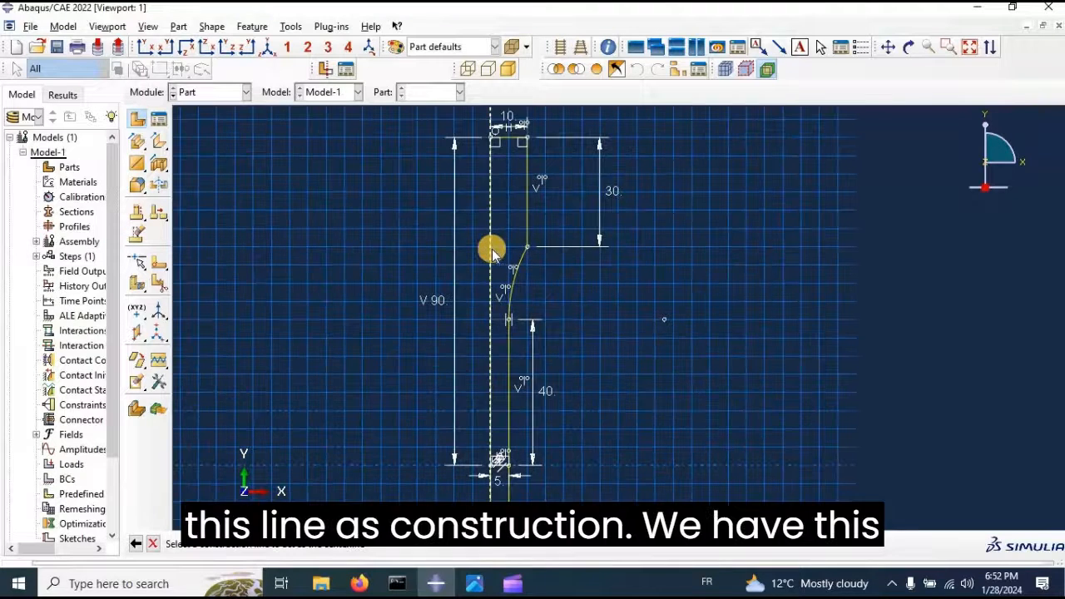
click(492, 251)
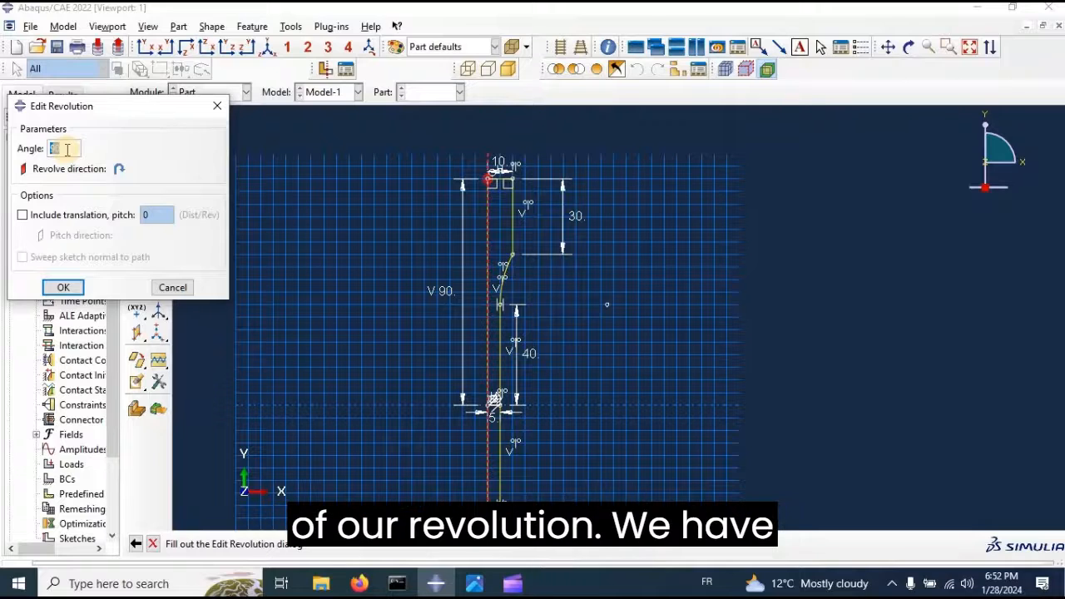
text(36)
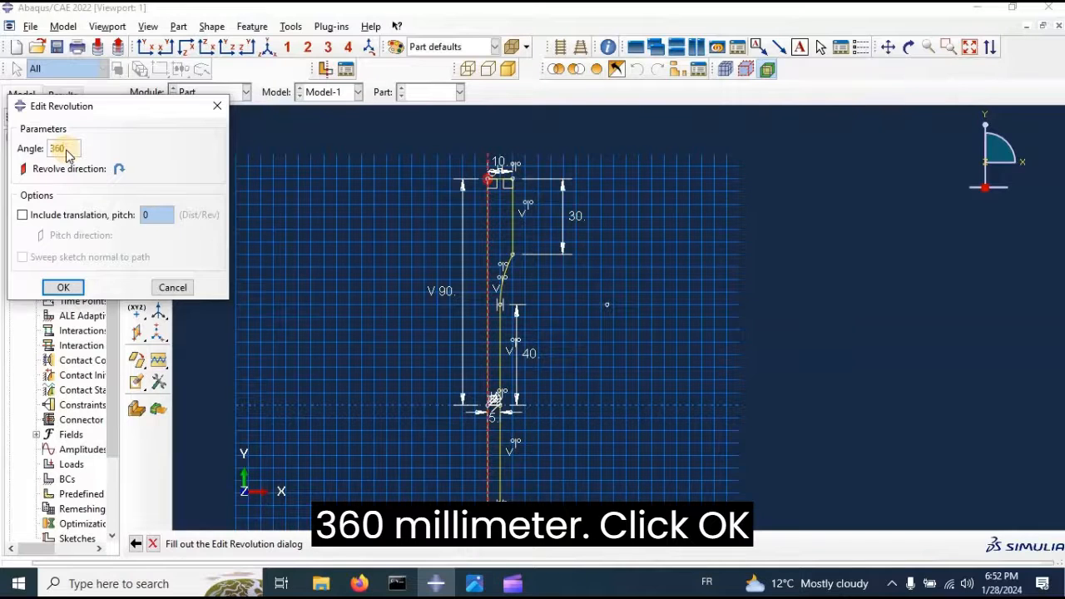
key(Return)
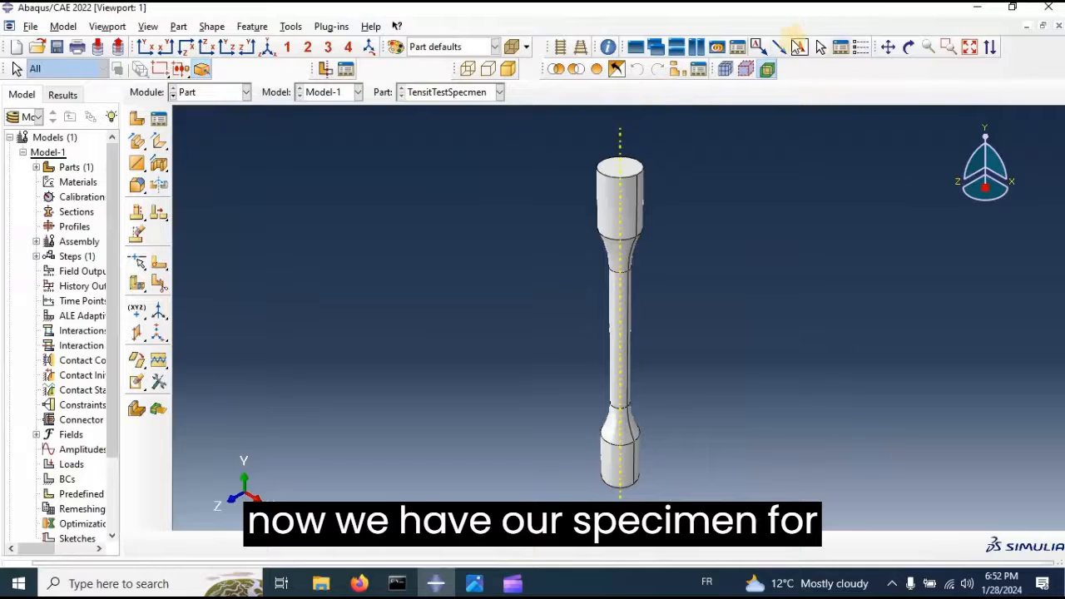
click(908, 47)
drag(604, 311, 544, 394)
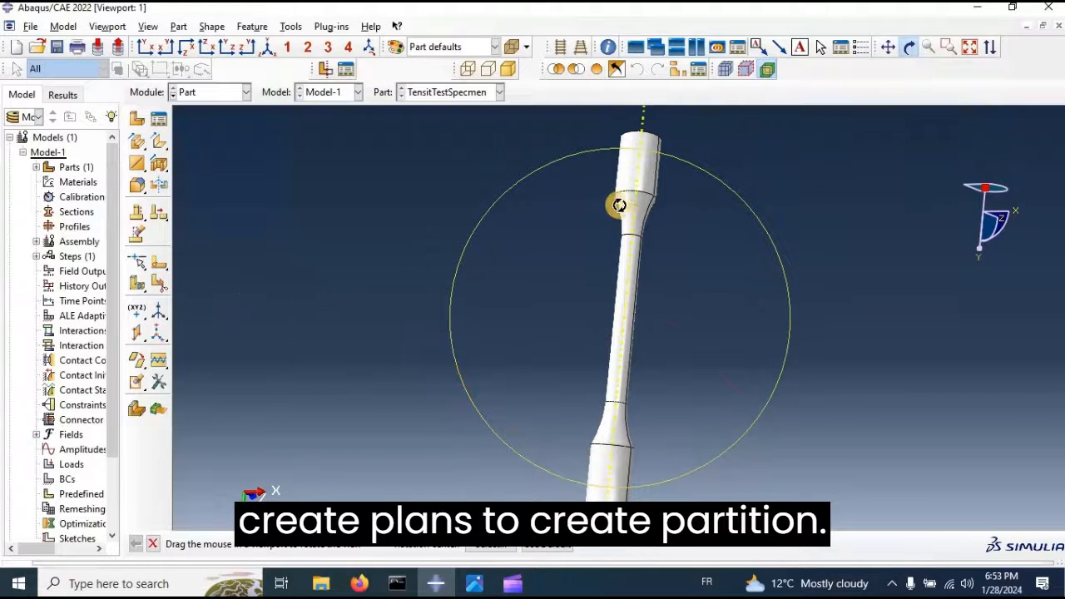
drag(618, 205, 530, 328)
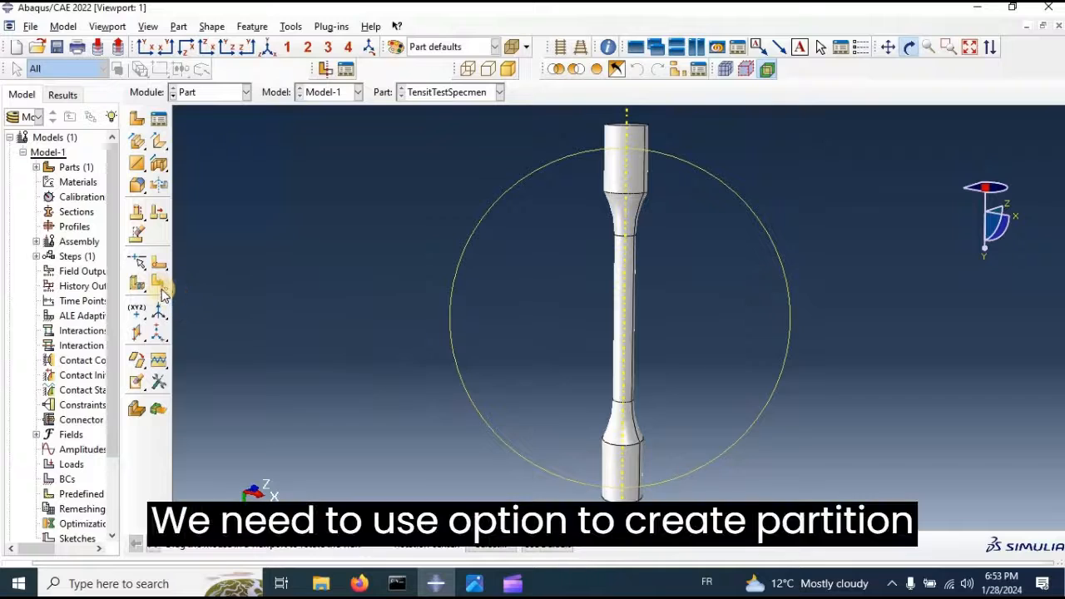
drag(142, 289, 167, 296)
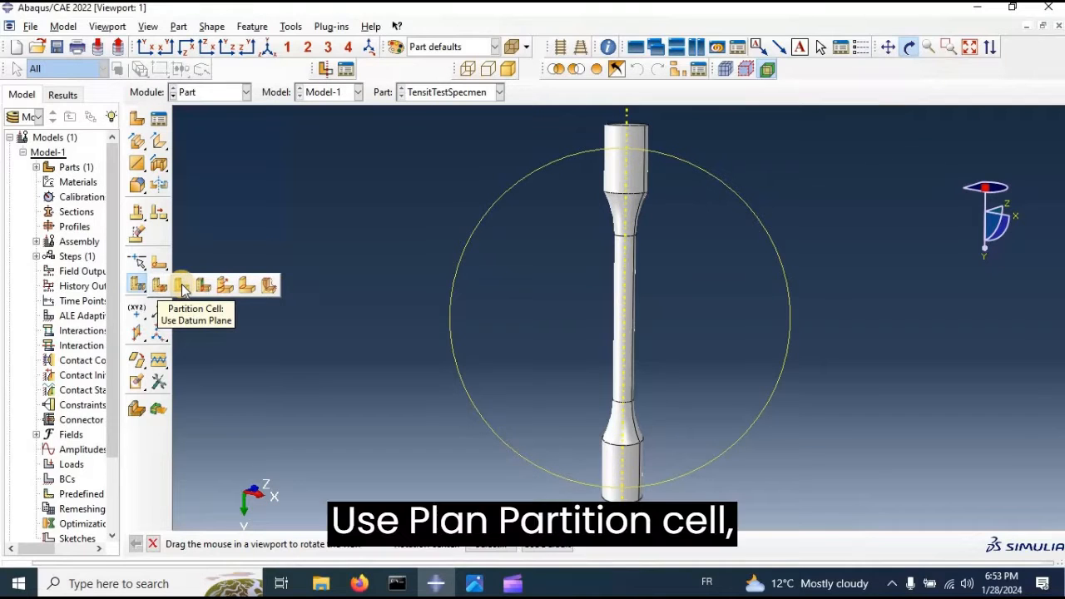
click(245, 287)
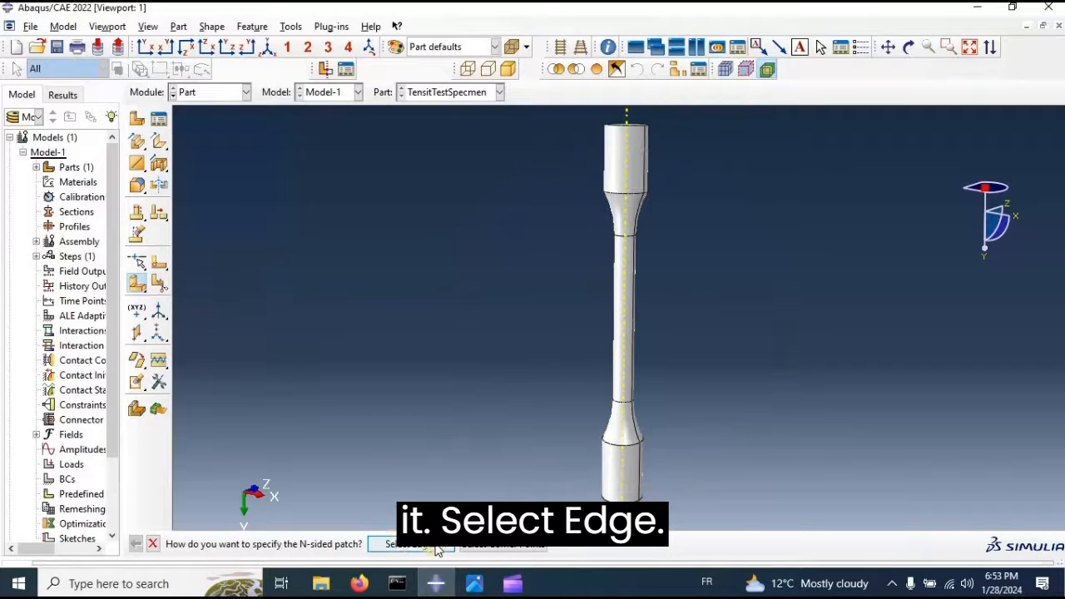
click(139, 287)
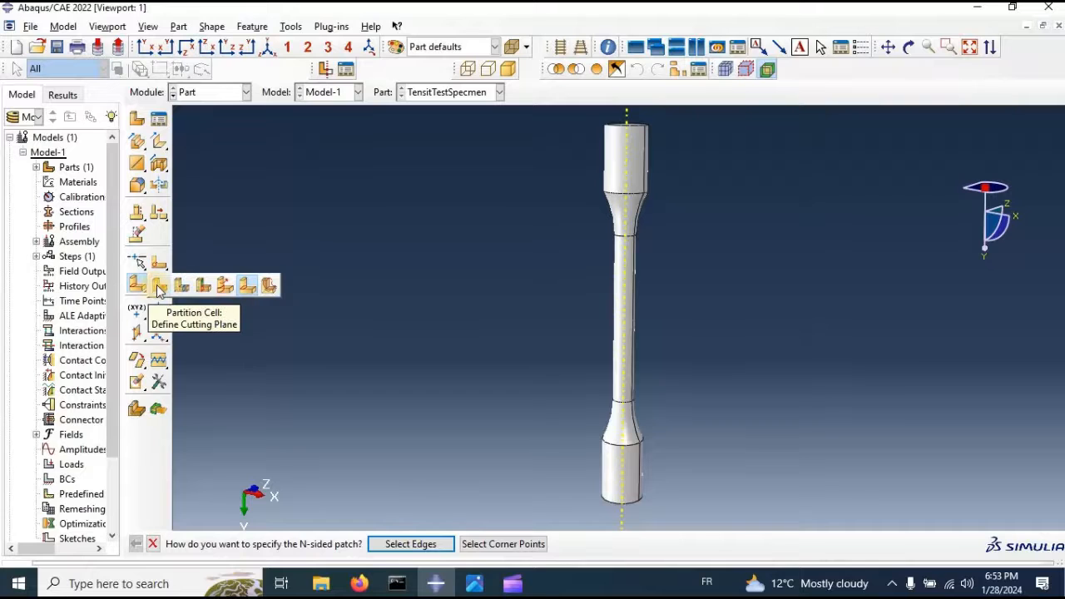
click(247, 285)
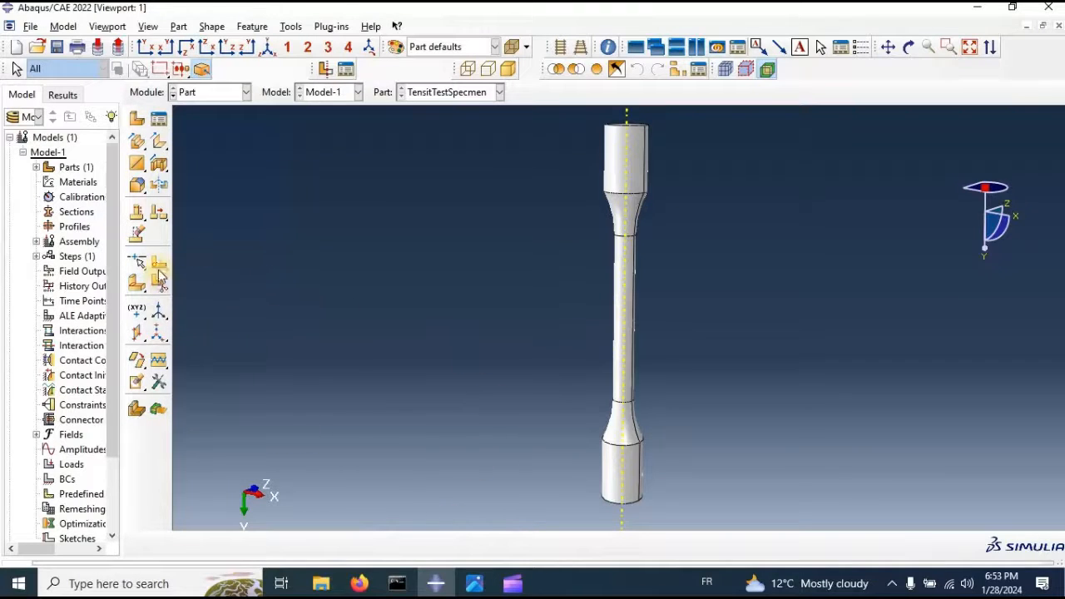
drag(140, 291, 249, 288)
click(410, 544)
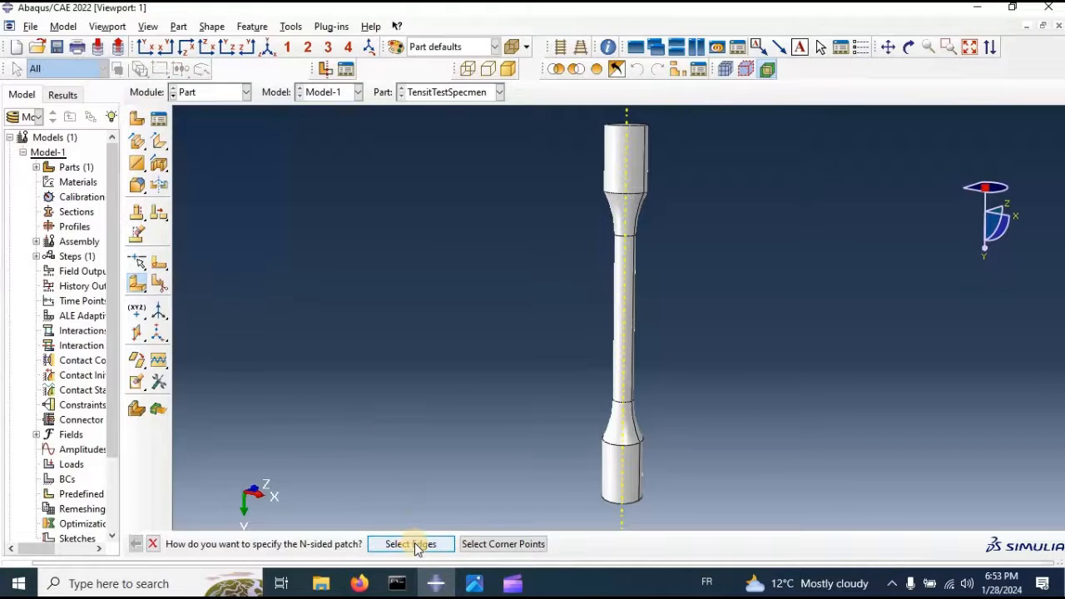
click(487, 545)
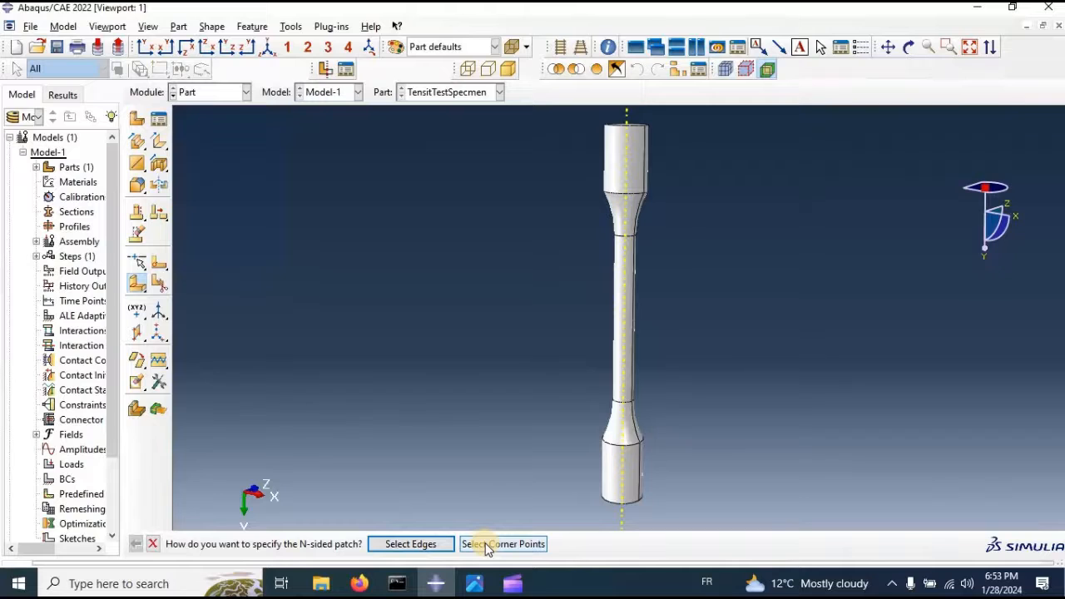
click(427, 544)
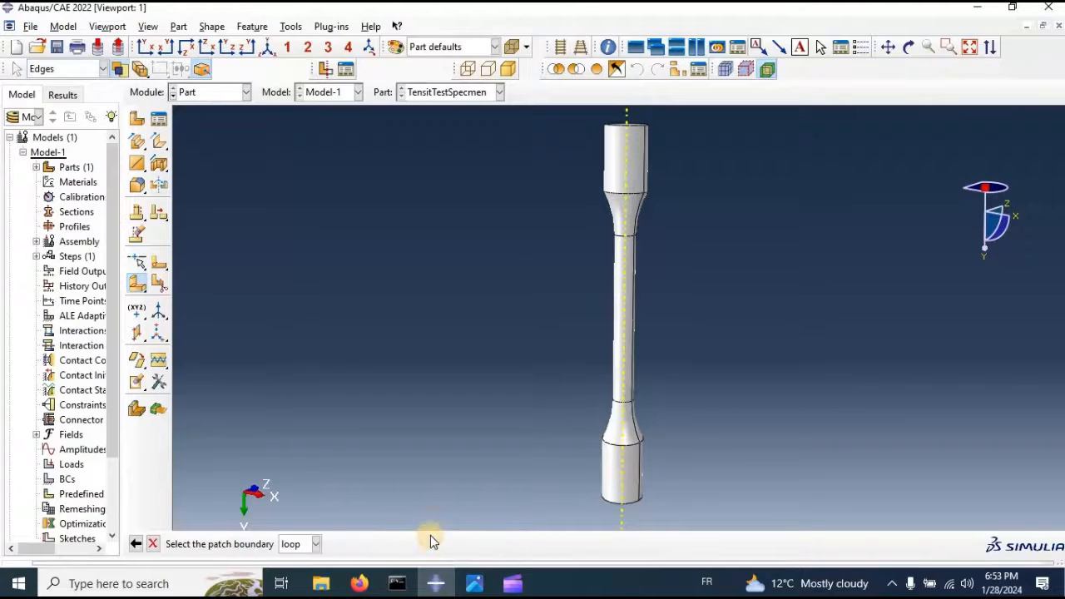
click(153, 544)
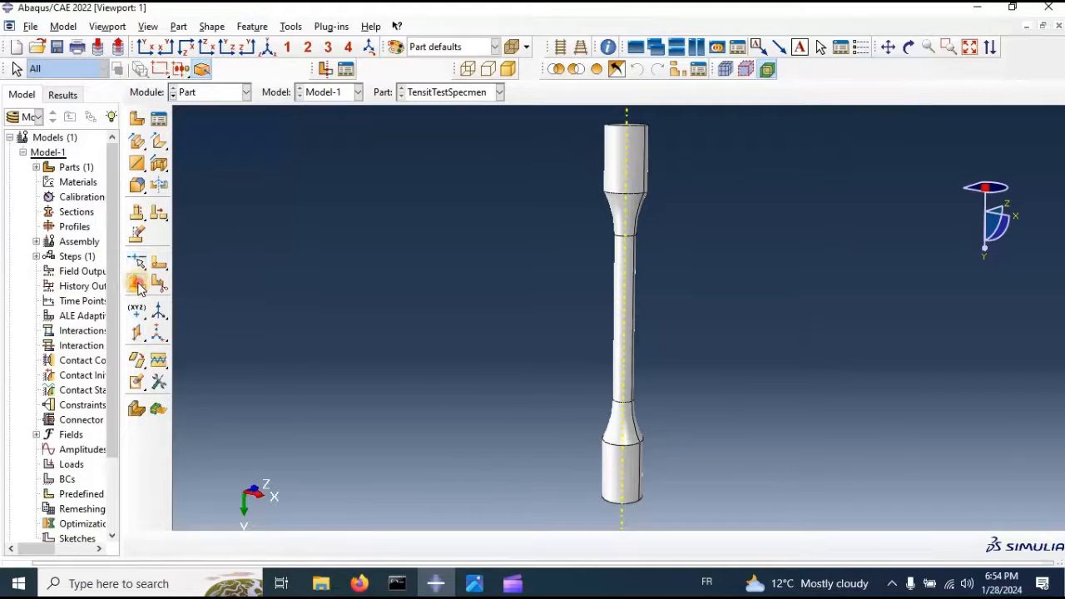
Partition the solid where the upper grip meets the fillet, using a Point & Normal cutting plane perpendicular to the grip's straight edge
mouse_move(139, 286)
mouse_down()
mouse_move(181, 287)
mouse_move(138, 286)
mouse_move(158, 288)
mouse_up()
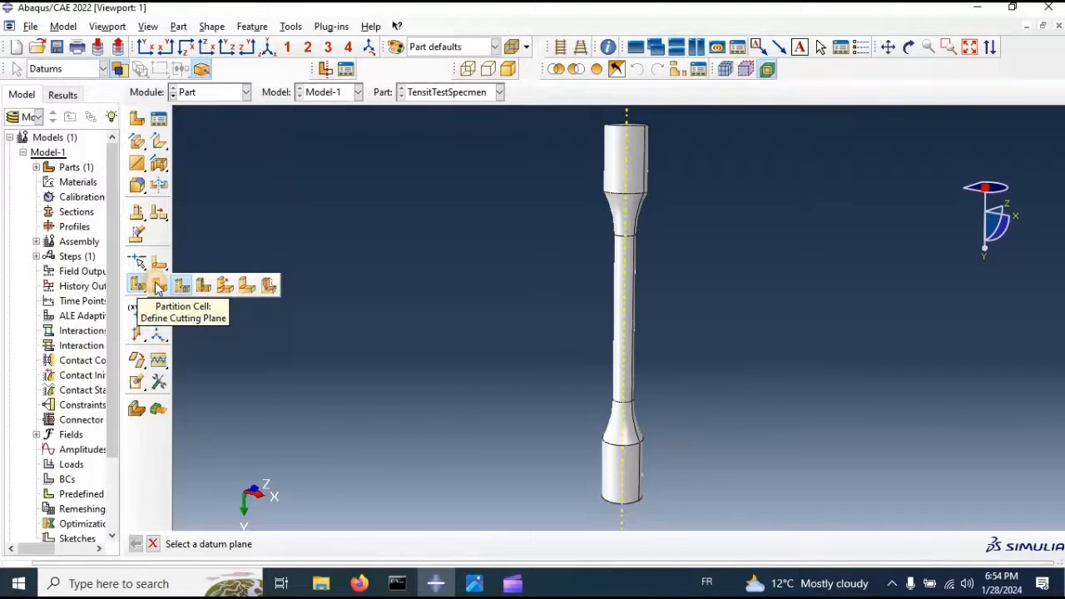
click(158, 287)
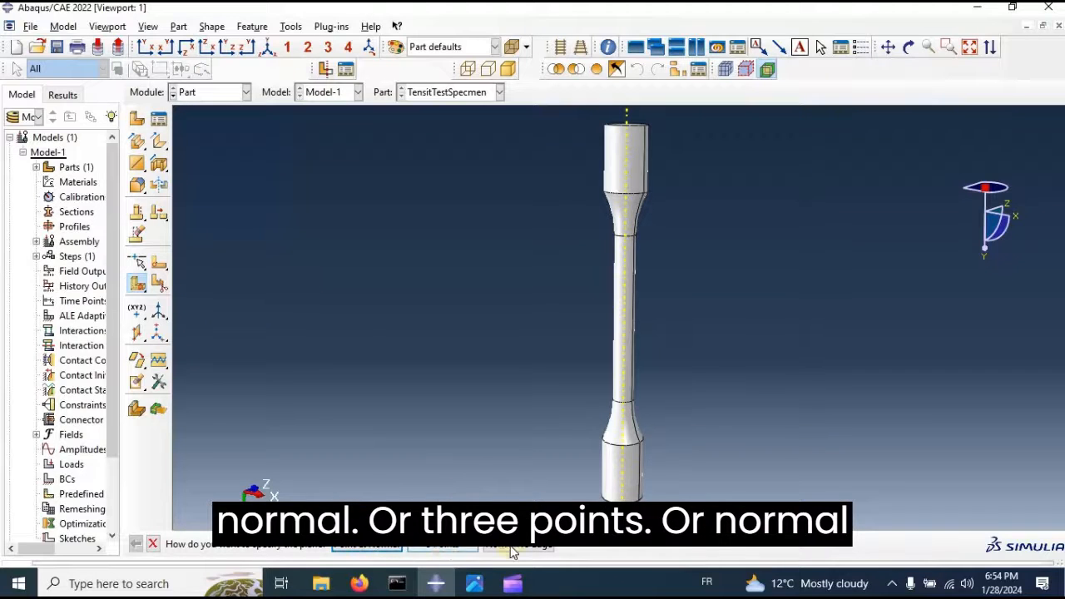
click(456, 551)
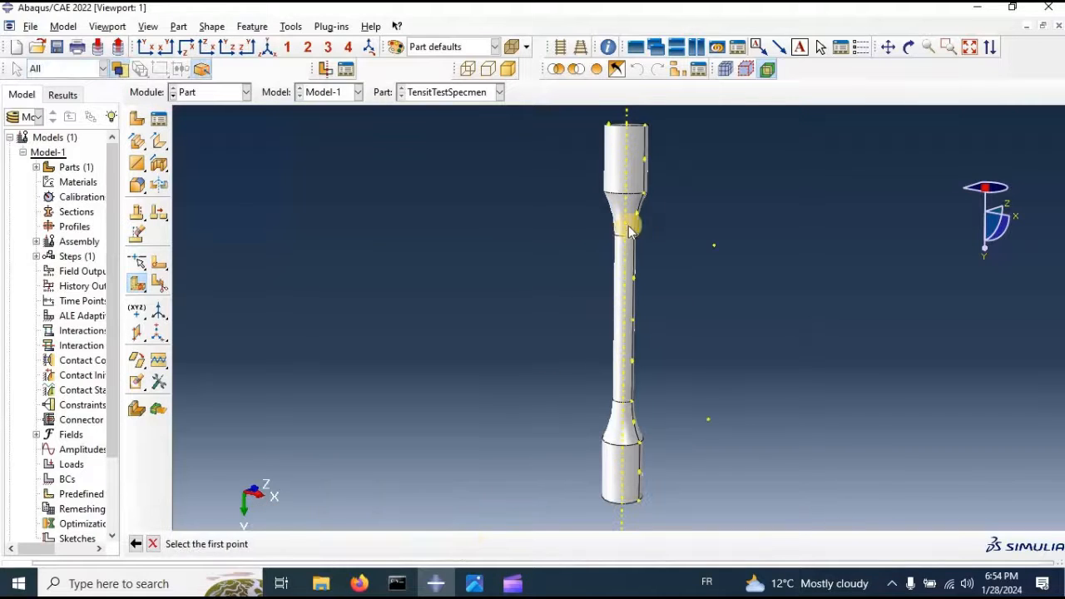
scroll(631, 225, up, 2)
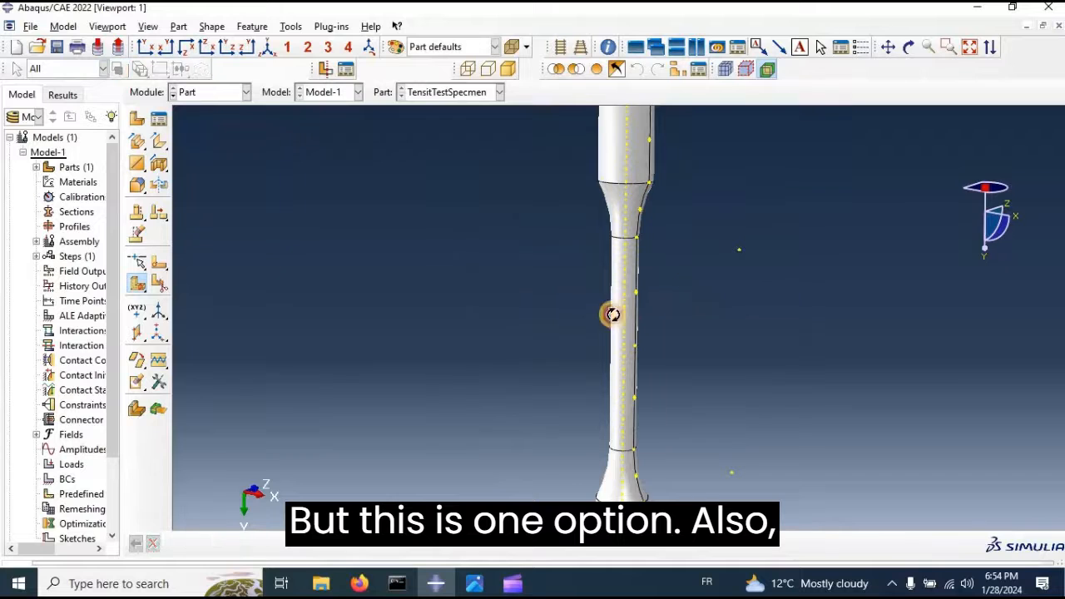
ctrl+alt+drag(611, 314, 545, 200)
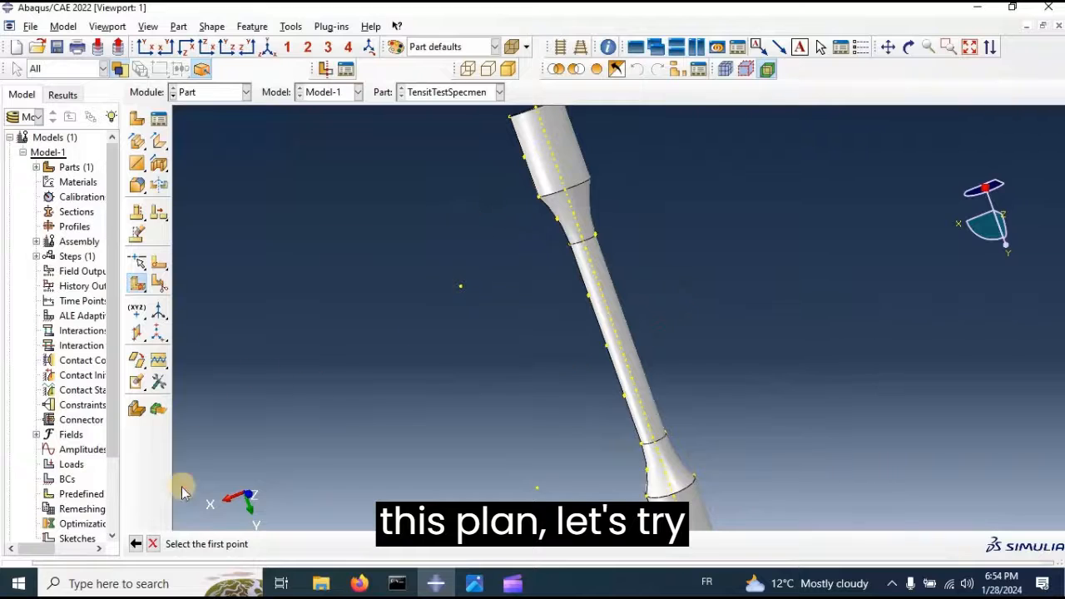
click(138, 546)
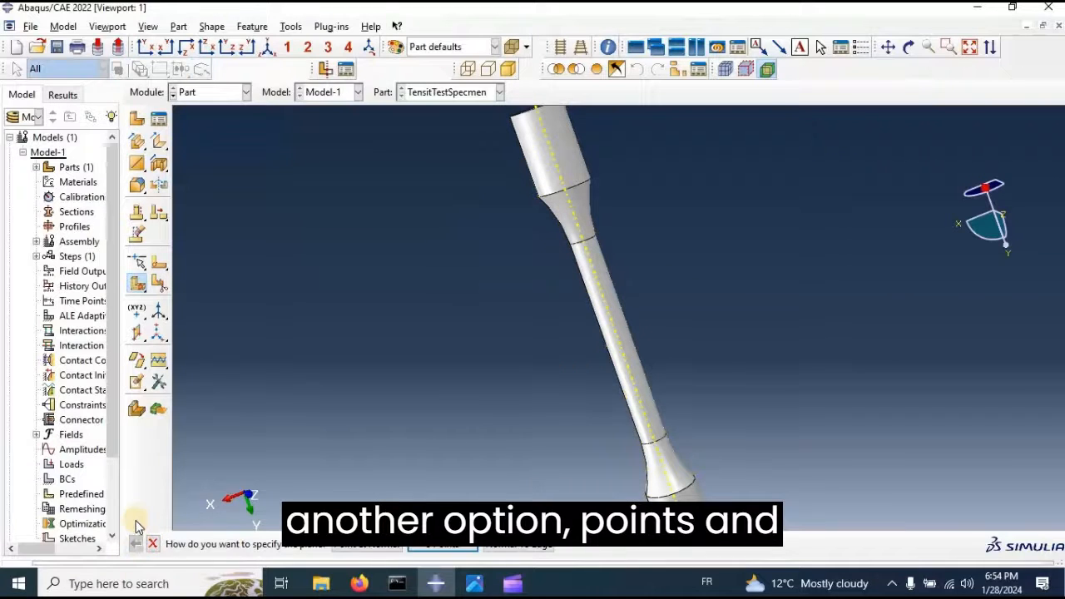
click(366, 545)
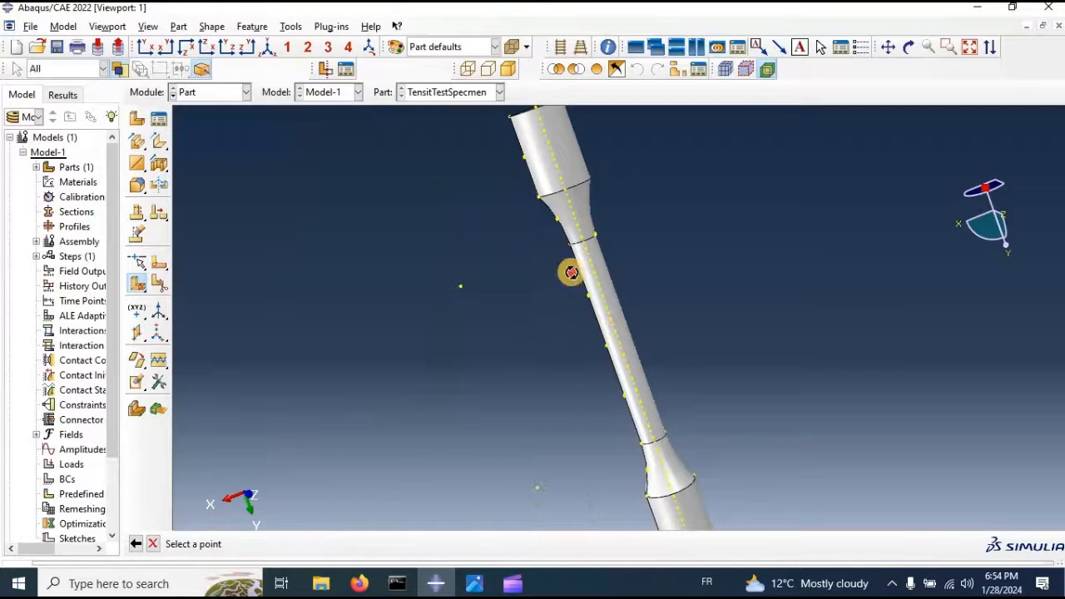
ctrl+alt+drag(571, 273, 599, 225)
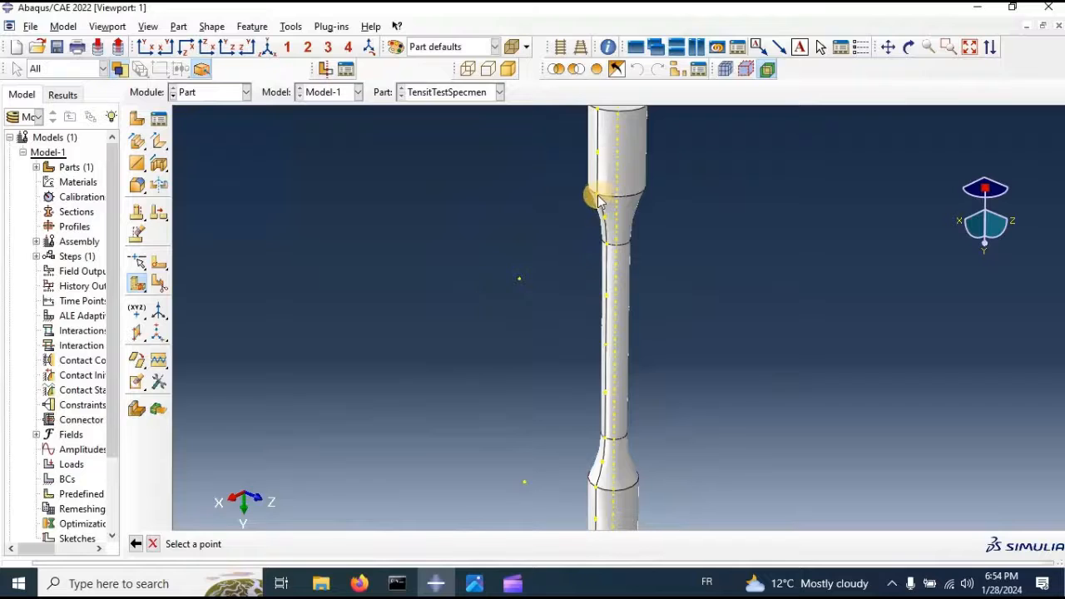
click(594, 198)
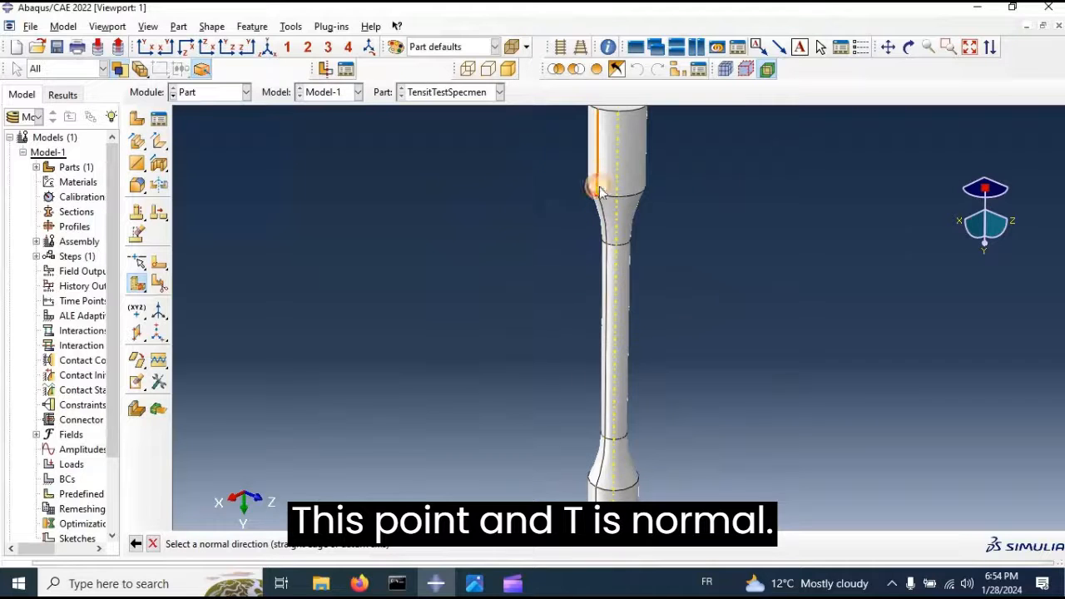
click(599, 192)
click(343, 543)
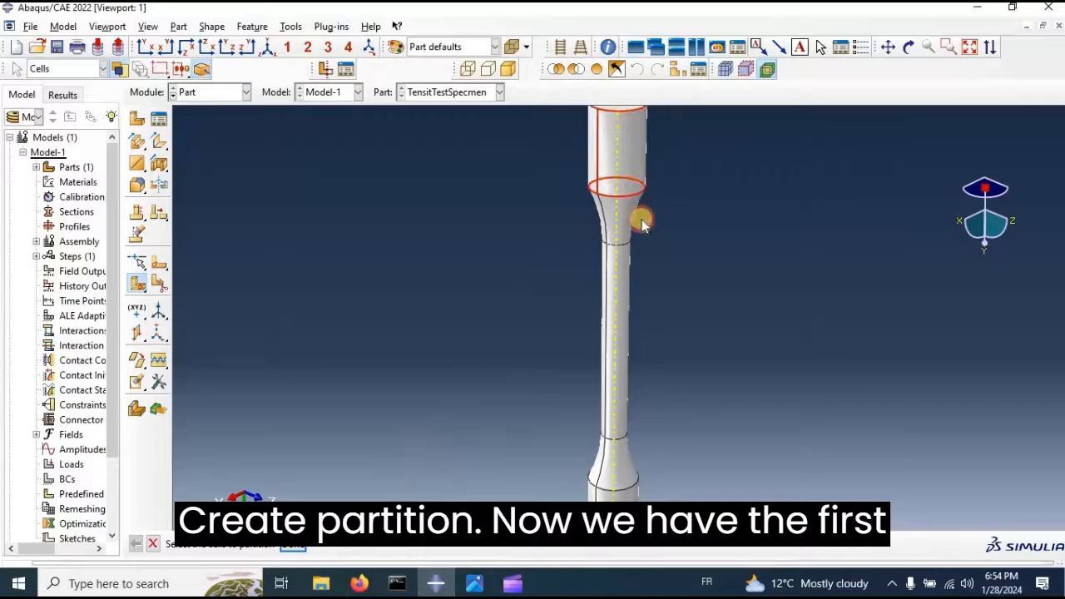
Partition the remaining lower cell where the upper fillet meets the gauge section, using a Point & Normal cutting plane perpendicular to the gauge edge
scroll(634, 214, down, 5)
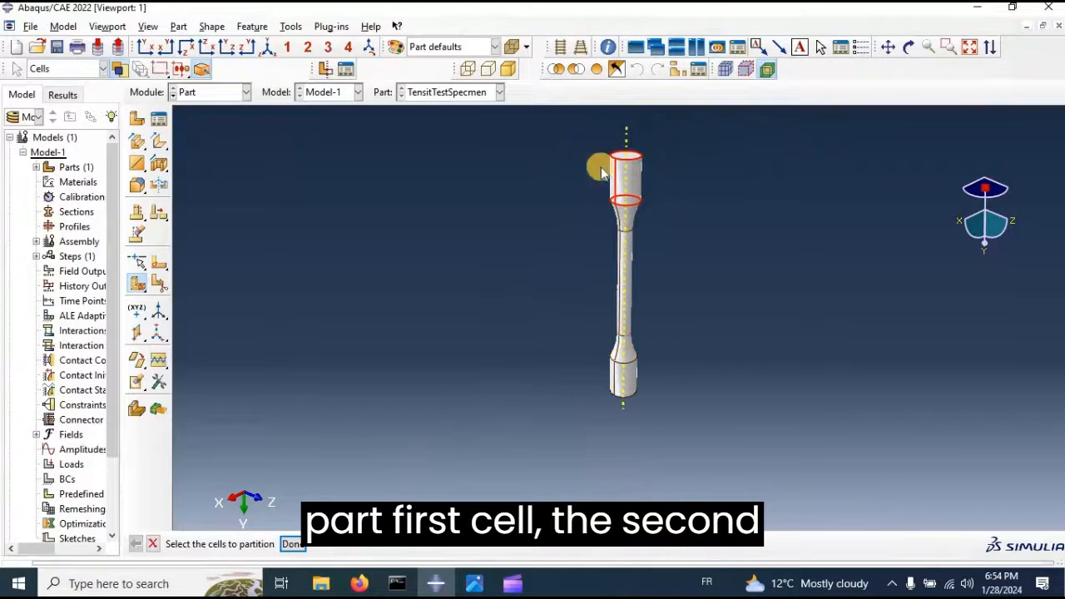
click(623, 266)
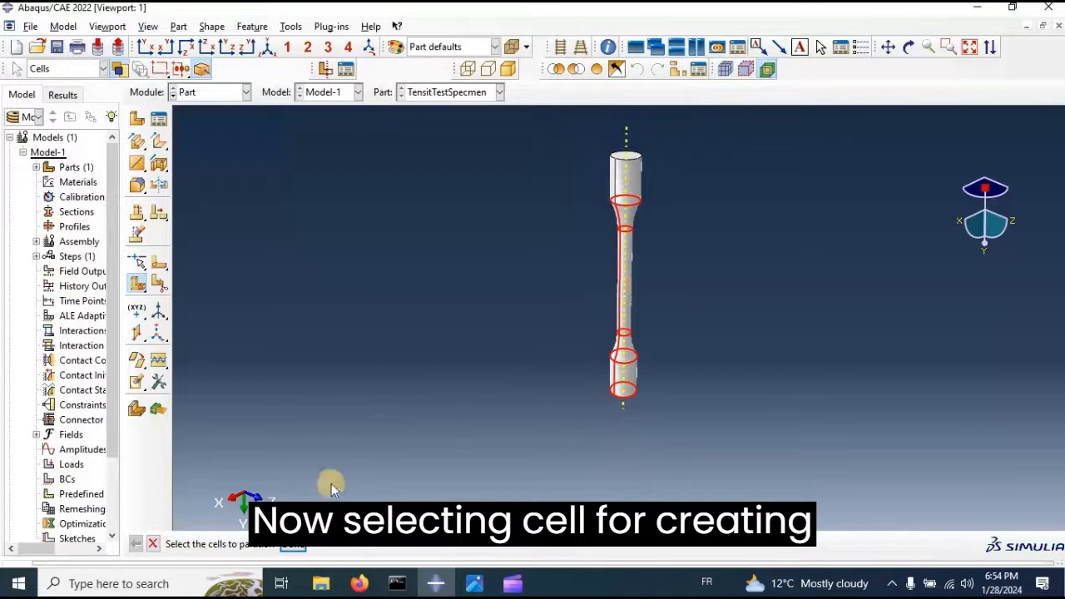
click(293, 548)
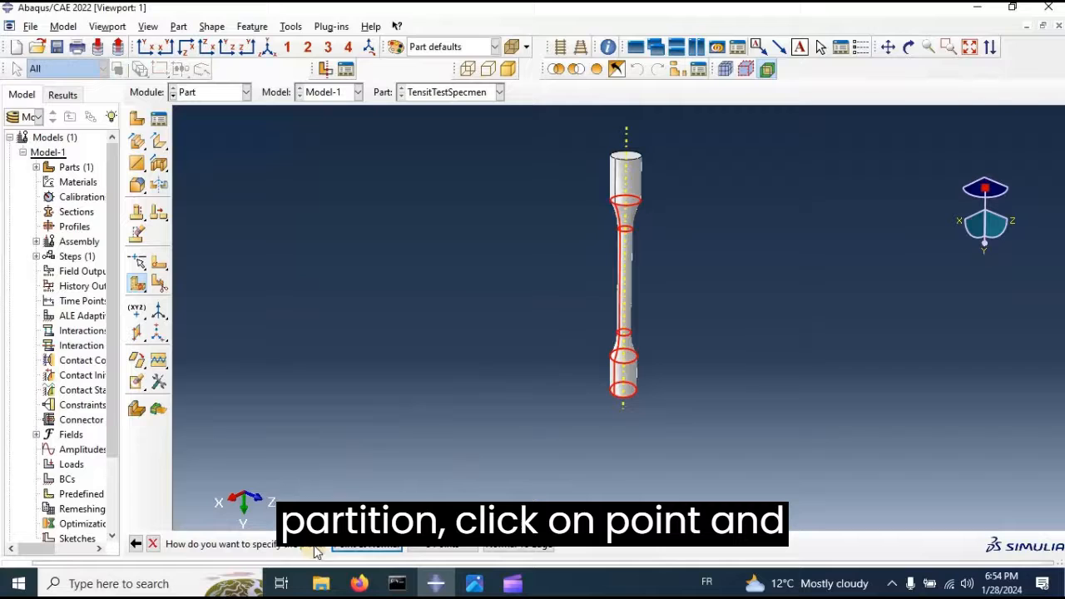
click(366, 545)
scroll(618, 230, up, 5)
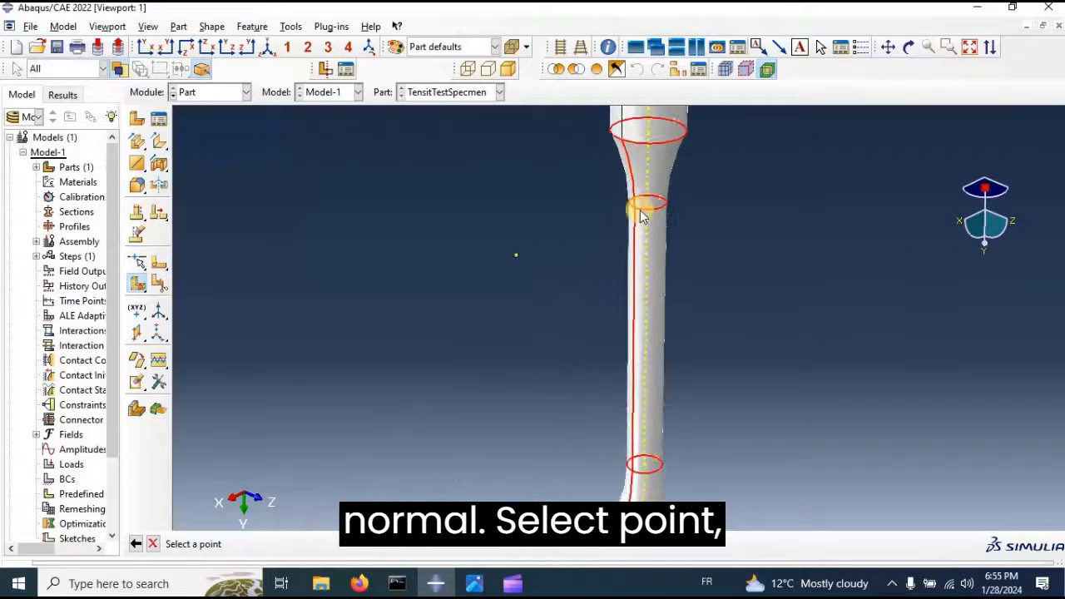
click(637, 215)
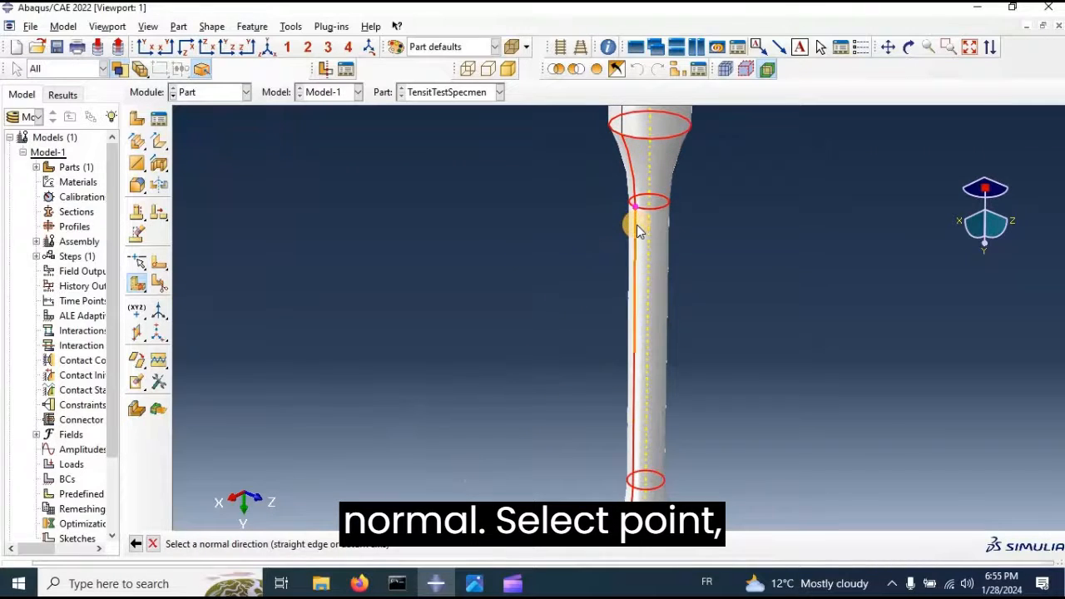
click(636, 231)
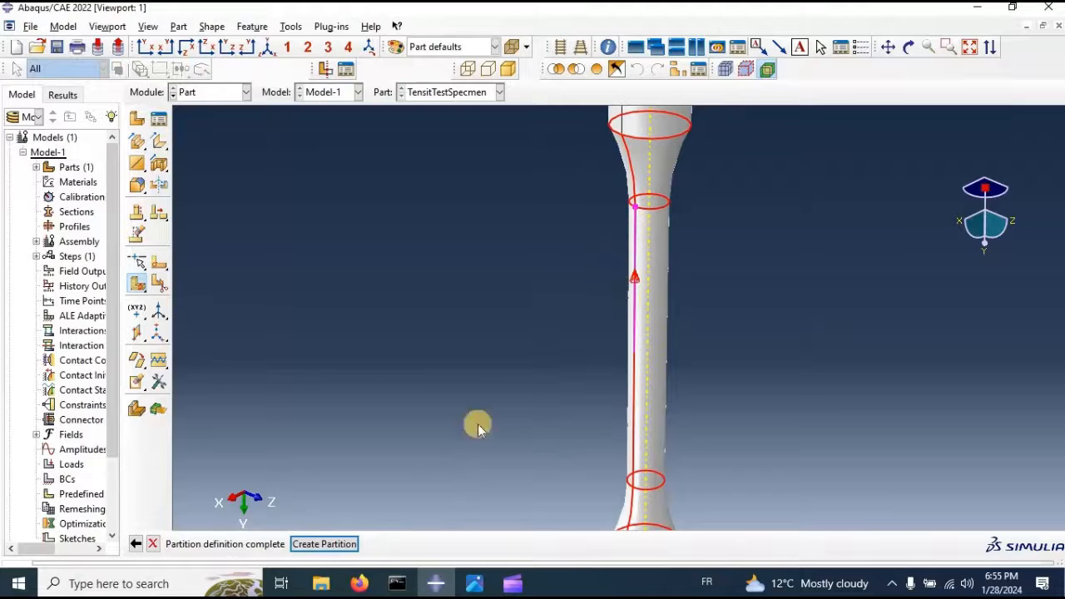
click(344, 551)
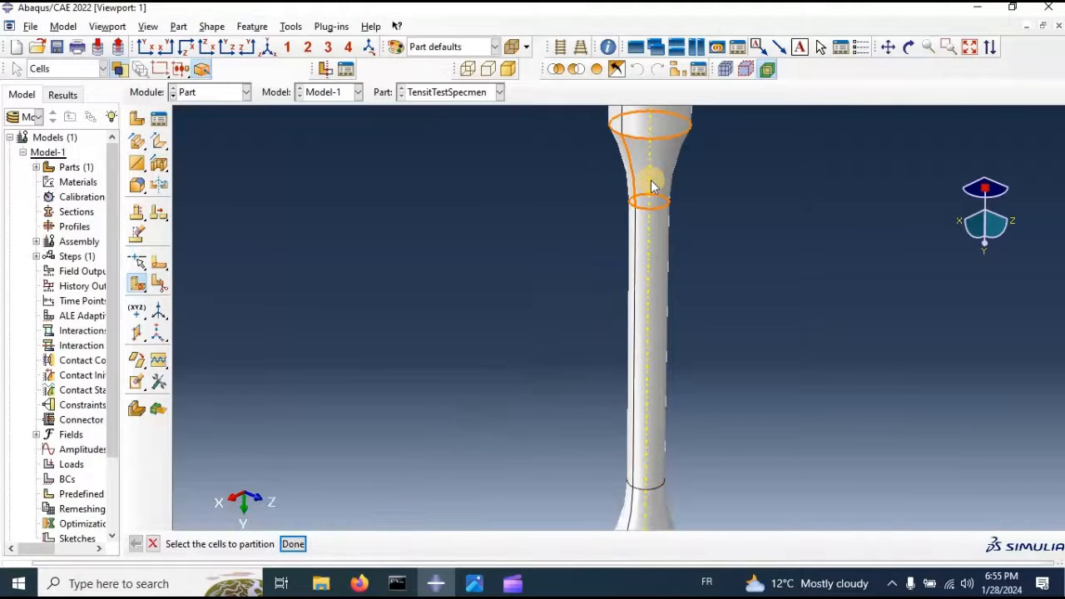
Partition the lower cell where the gauge section meets the lower fillet, using a Point & Normal cutting plane perpendicular to the straight gauge edge
scroll(650, 180, down, 5)
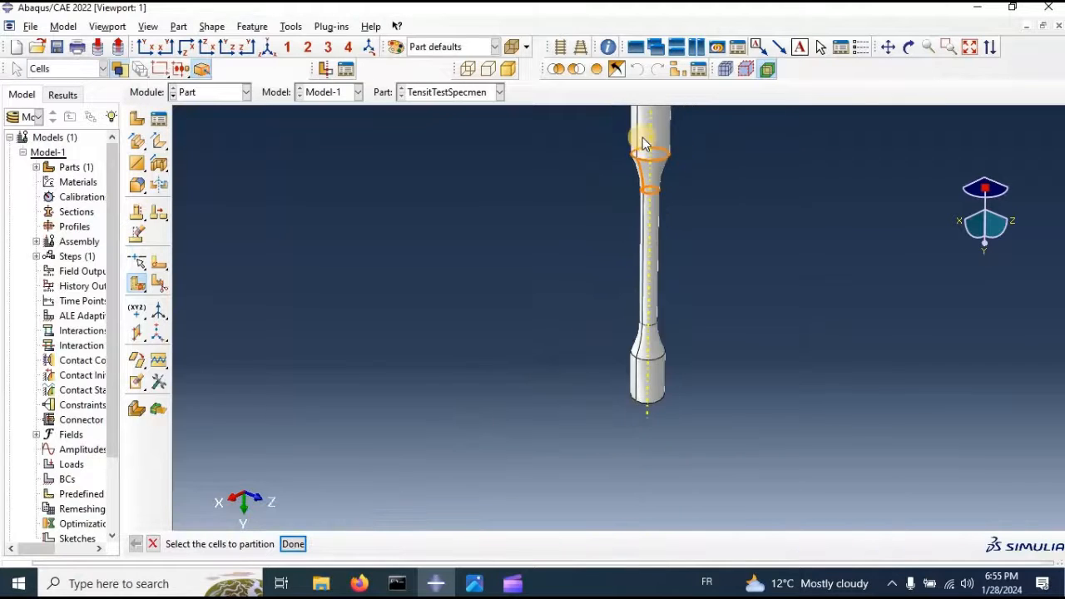
click(646, 215)
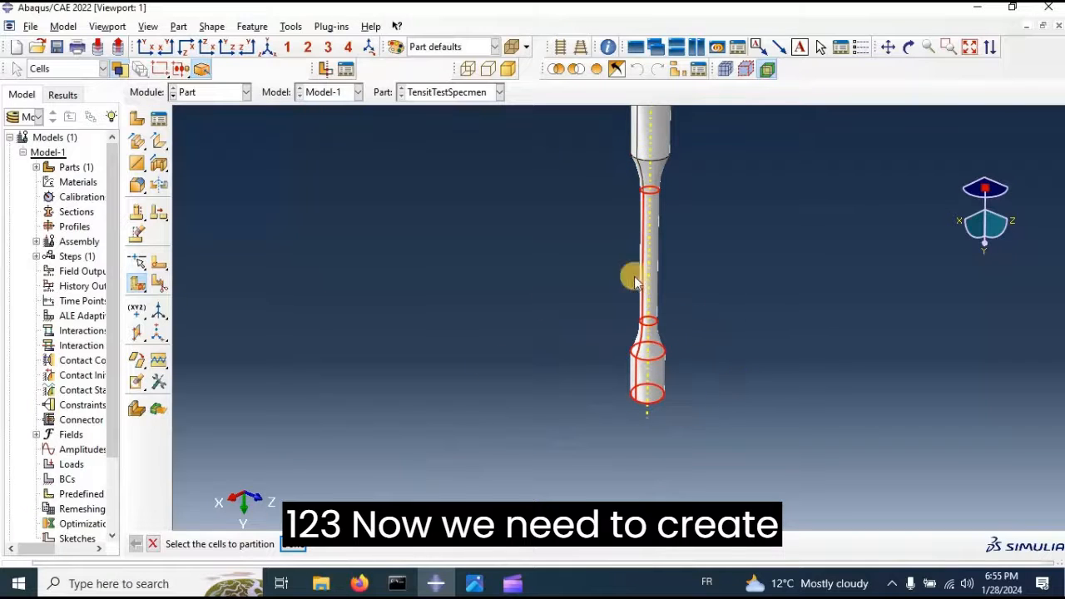
click(292, 544)
click(368, 545)
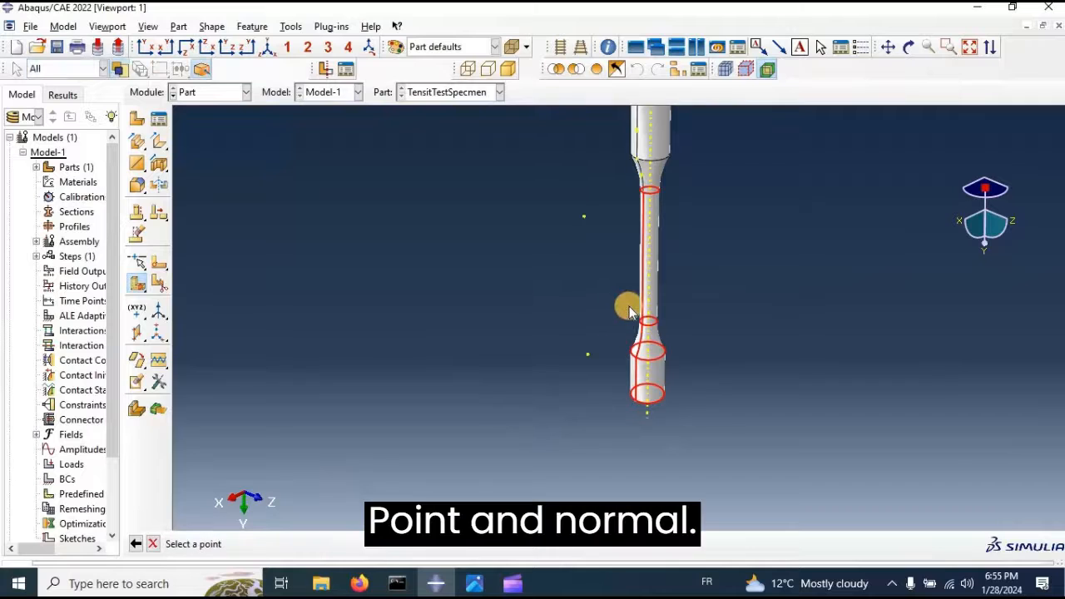
scroll(640, 320, up, 3)
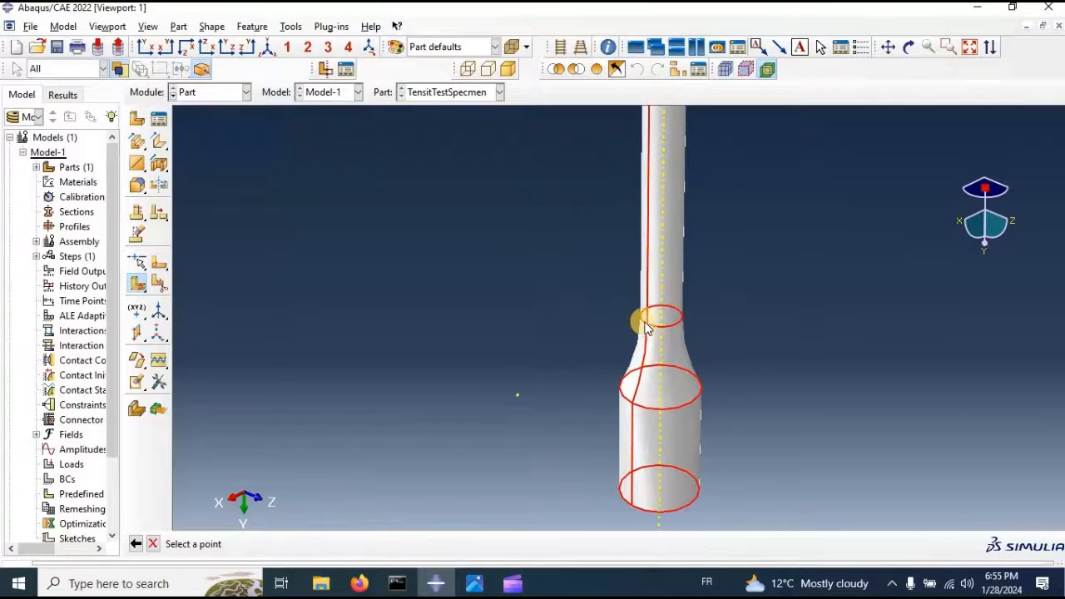
scroll(647, 327, up, 1)
click(646, 321)
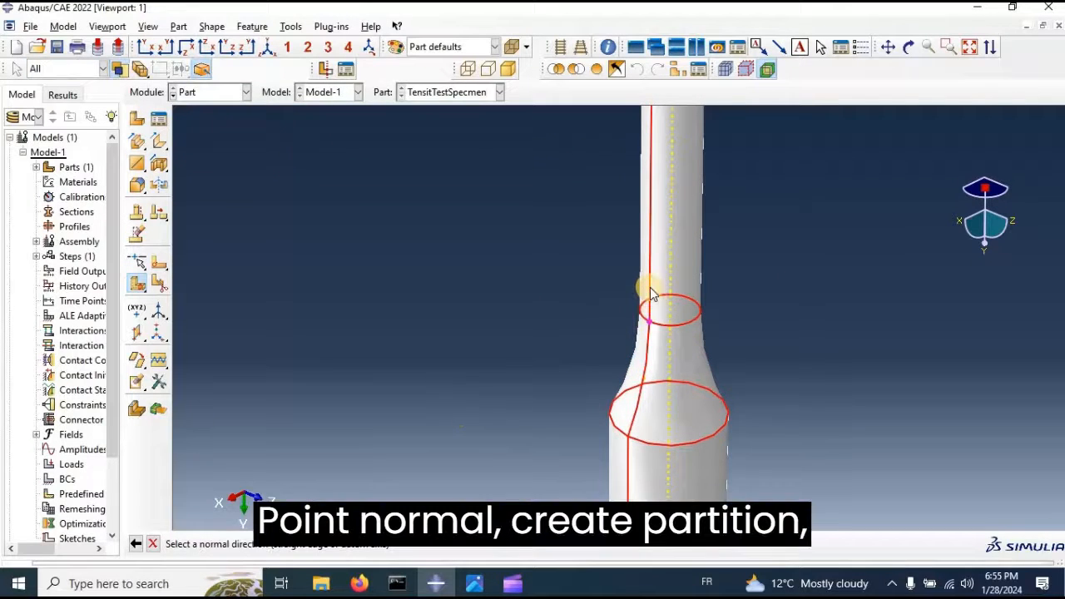
click(649, 283)
click(346, 549)
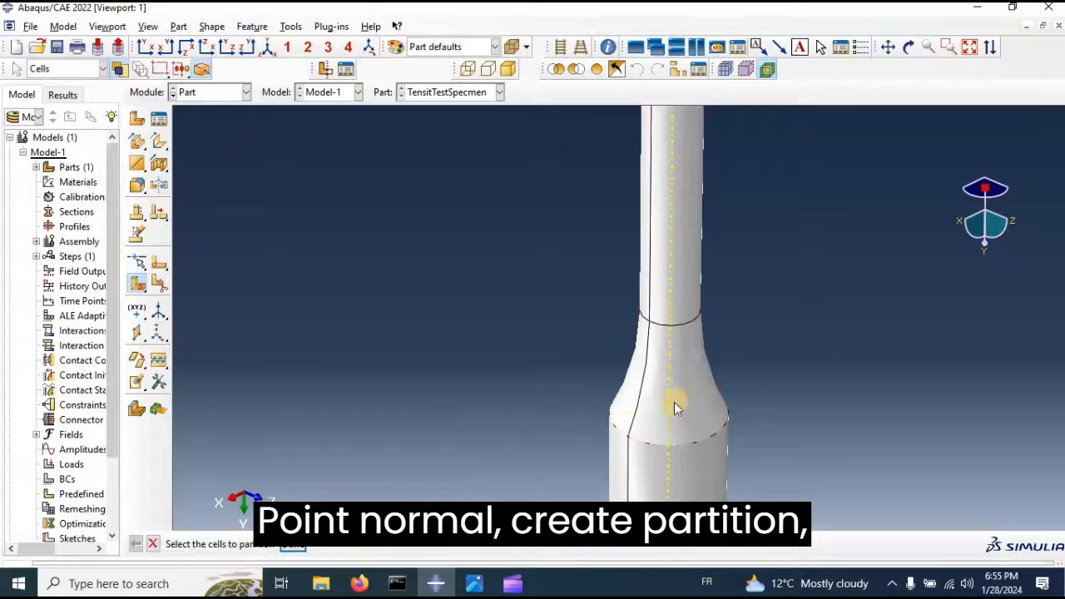
Partition the bottom cell where the lower fillet meets the lower grip, using a Point & Normal cutting plane perpendicular to the grip's straight edge
click(641, 480)
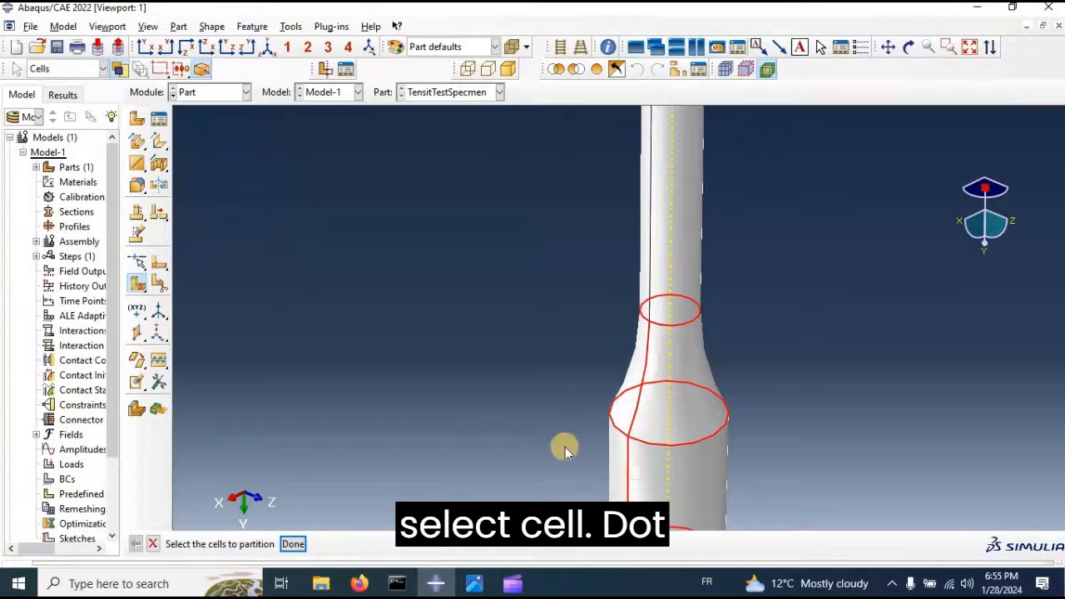
click(295, 544)
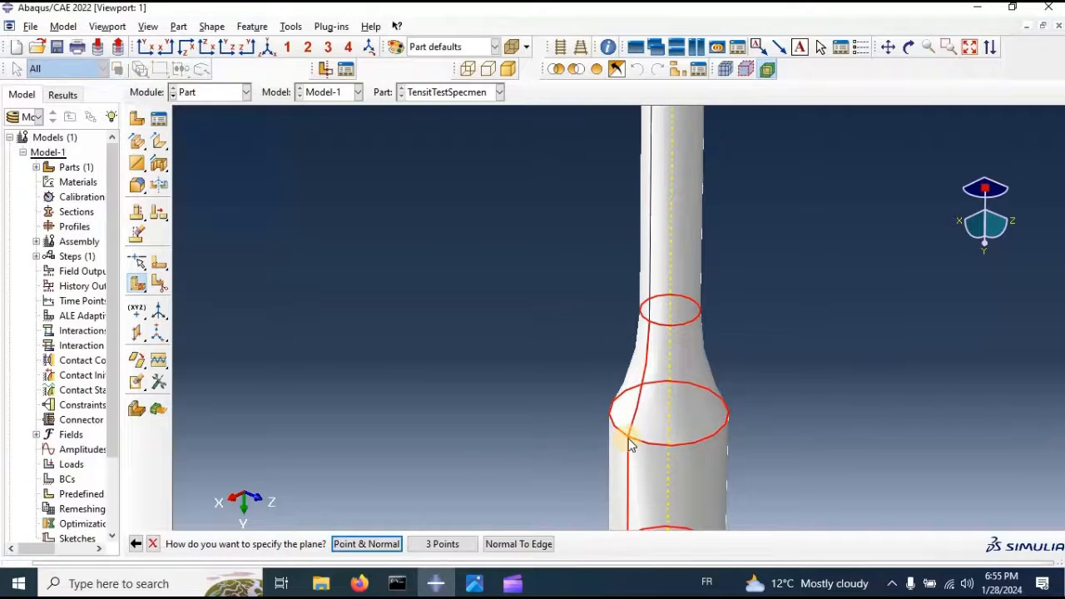
click(364, 545)
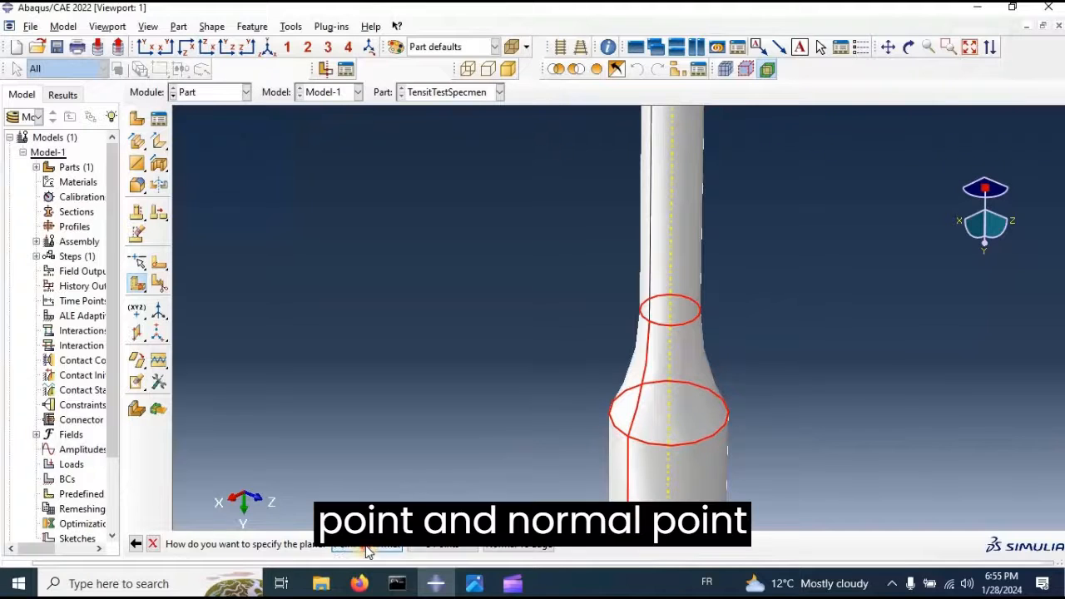
click(627, 437)
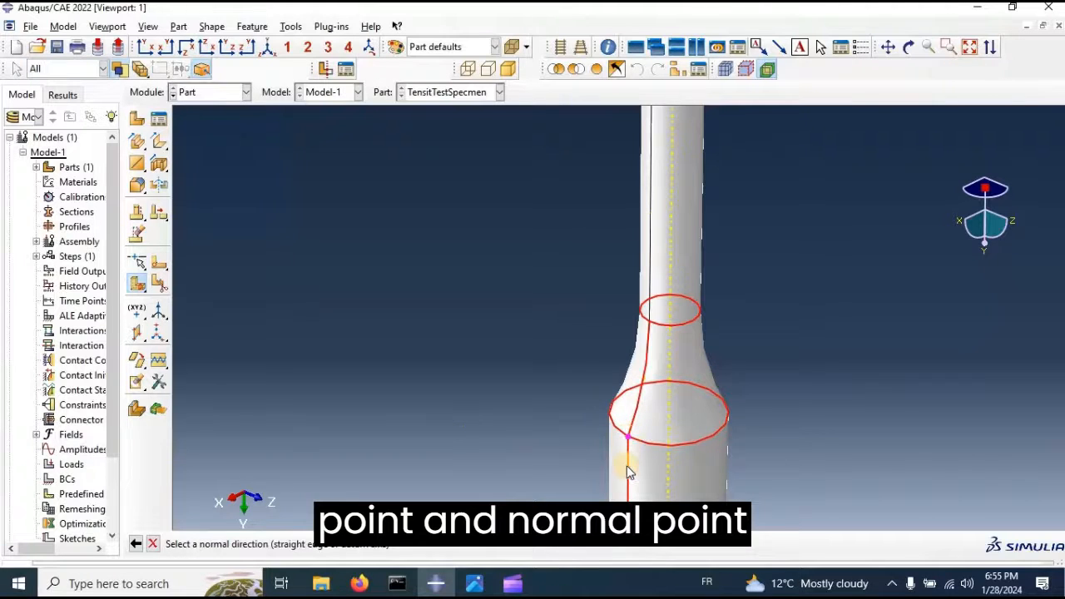
click(628, 471)
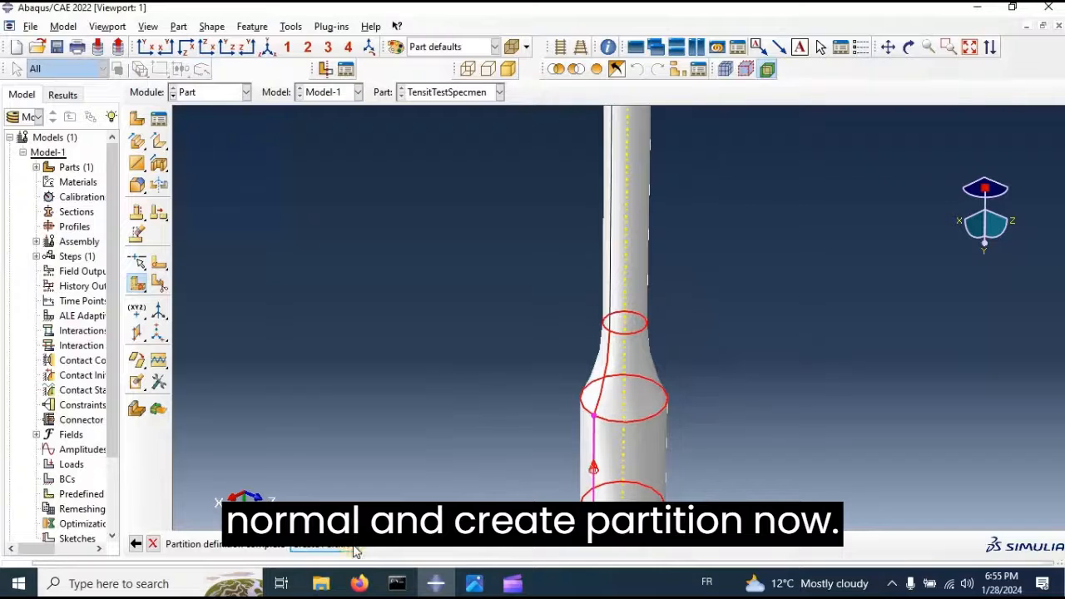
click(324, 544)
scroll(441, 345, down, 5)
scroll(451, 268, down, 2)
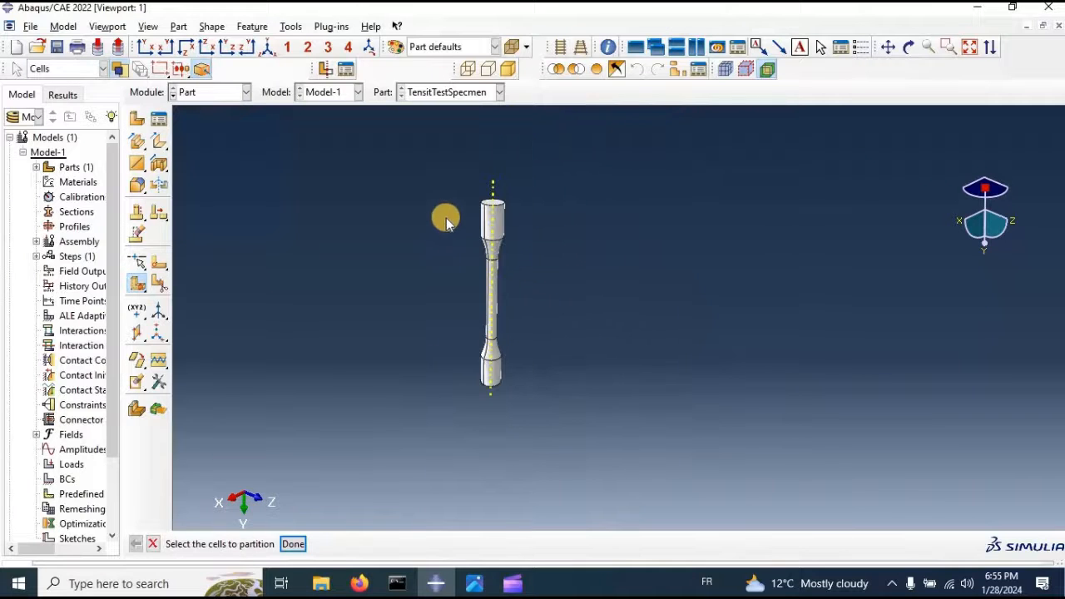
Partition all cells lengthwise with a 3 Points cutting plane through two opposite points on the upper end circle and the lower end's edge vertex
scroll(446, 218, up, 2)
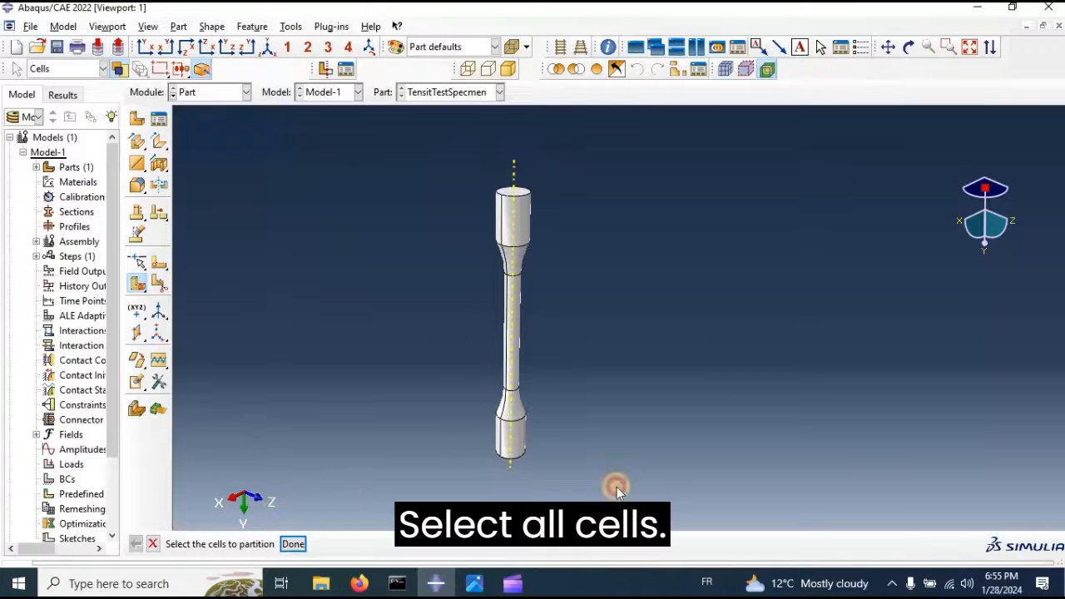
drag(613, 485, 436, 161)
click(294, 544)
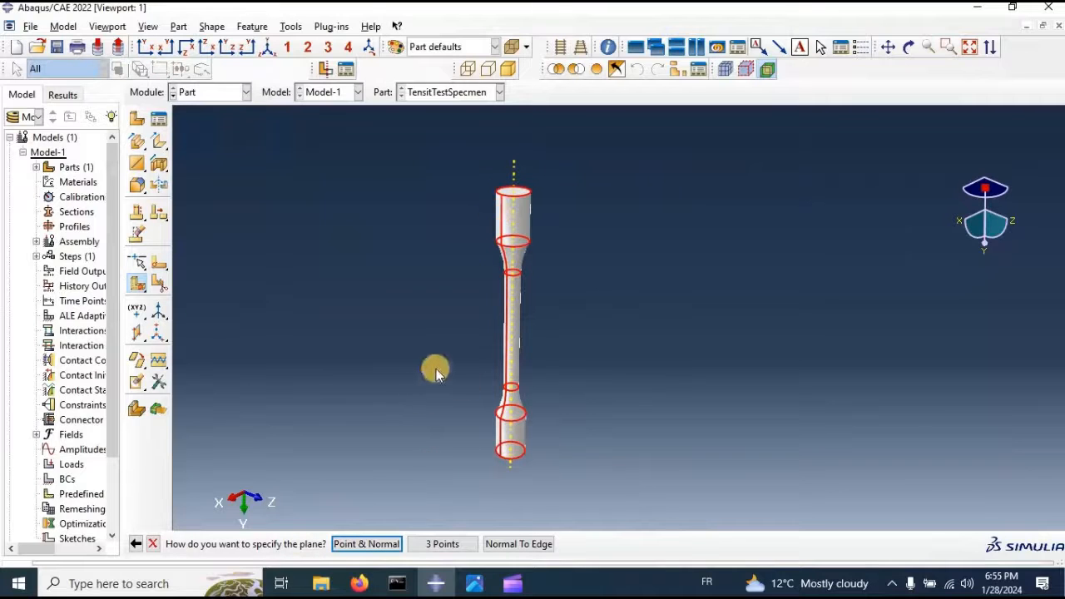
click(450, 545)
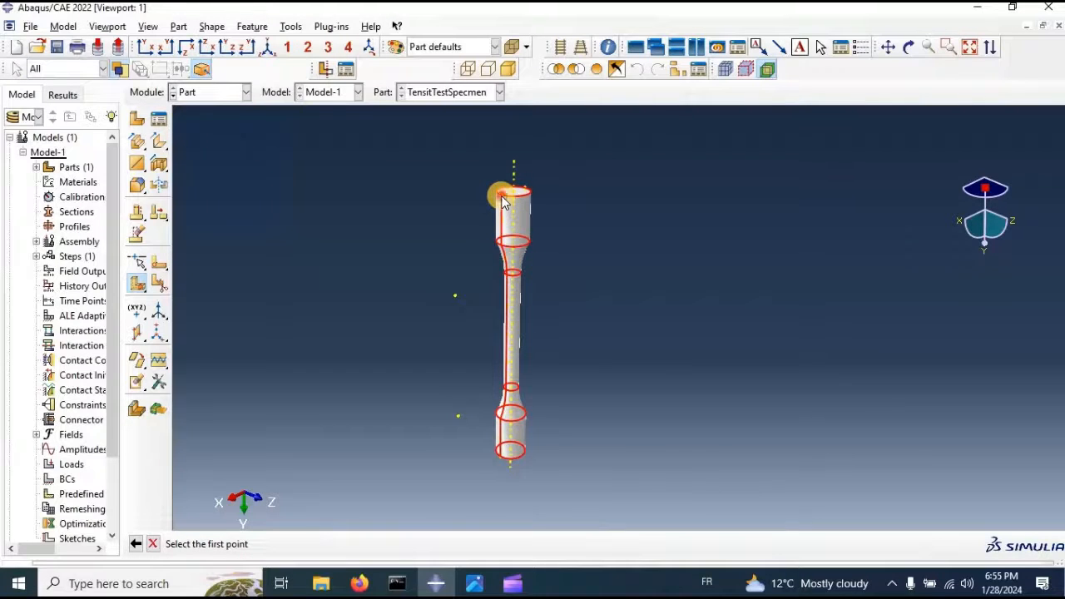
click(502, 198)
scroll(521, 191, up, 2)
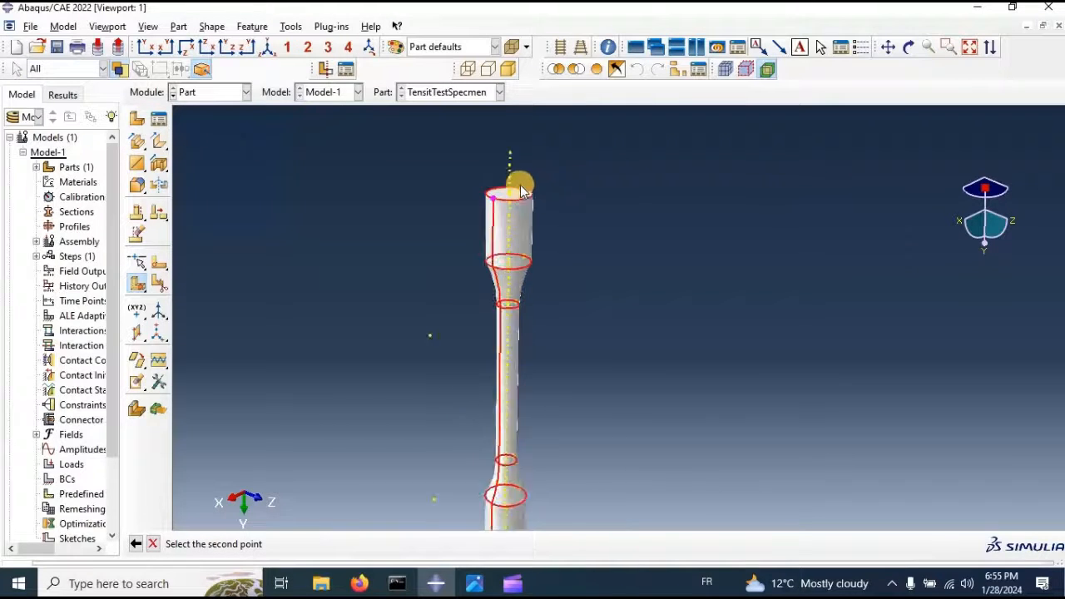
scroll(522, 192, up, 2)
click(529, 188)
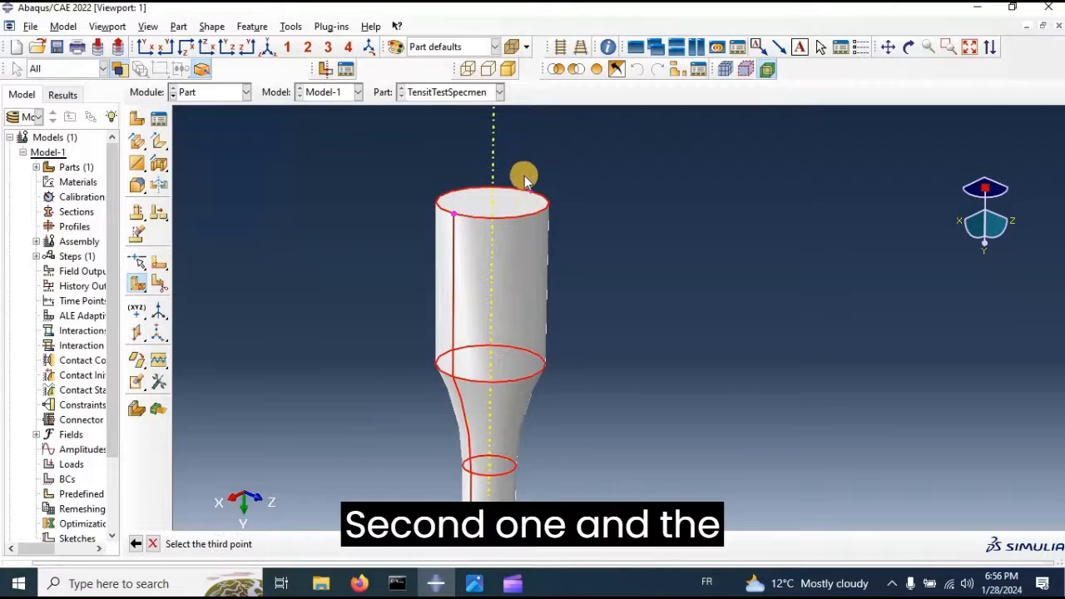
scroll(525, 175, down, 3)
scroll(499, 440, up, 3)
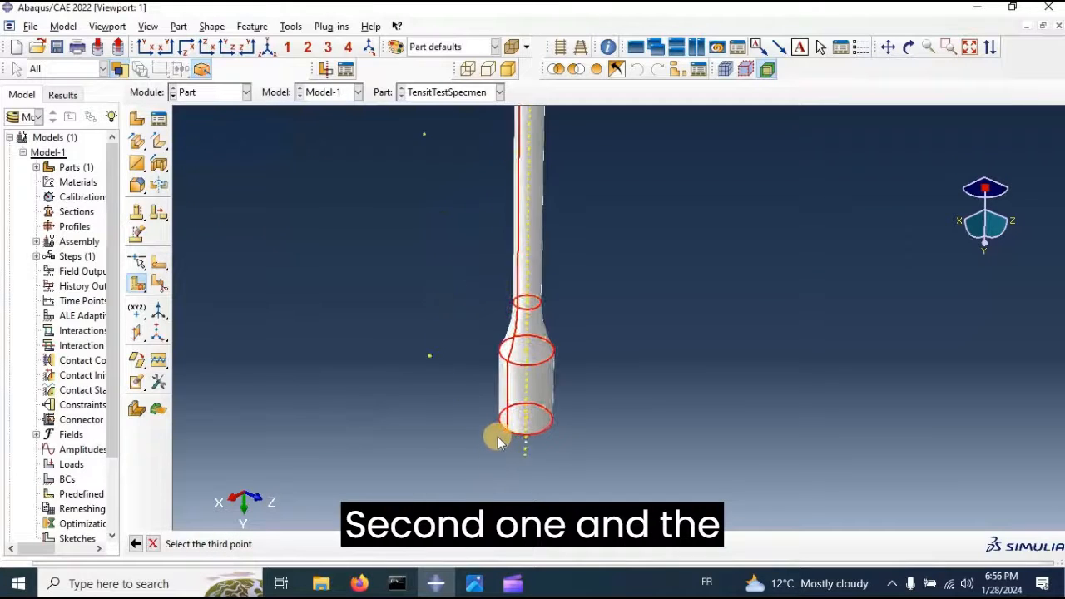
click(507, 431)
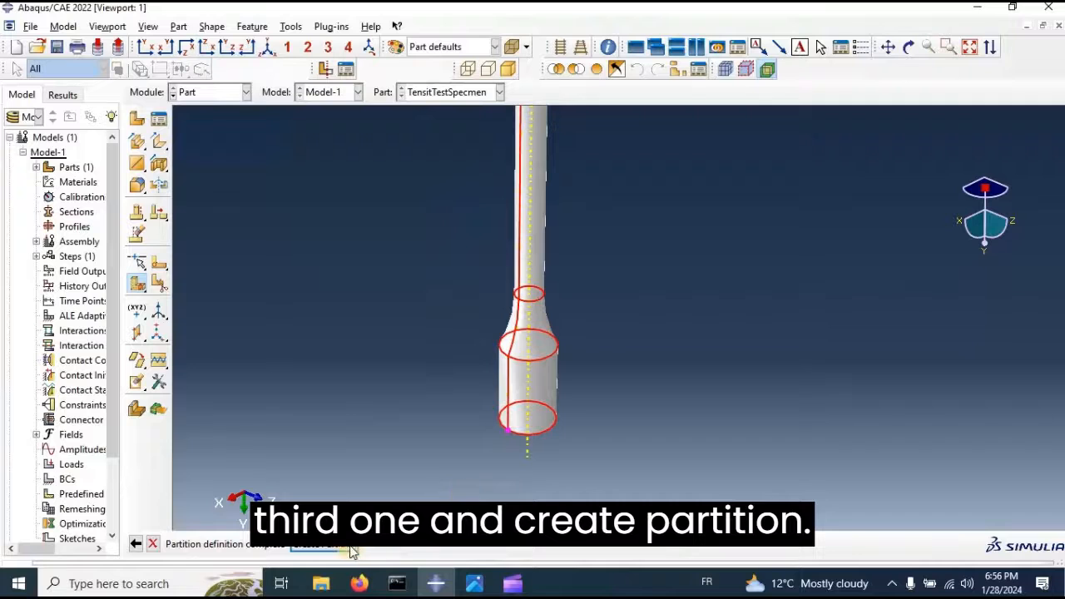
click(325, 544)
scroll(428, 366, down, 2)
scroll(437, 356, down, 2)
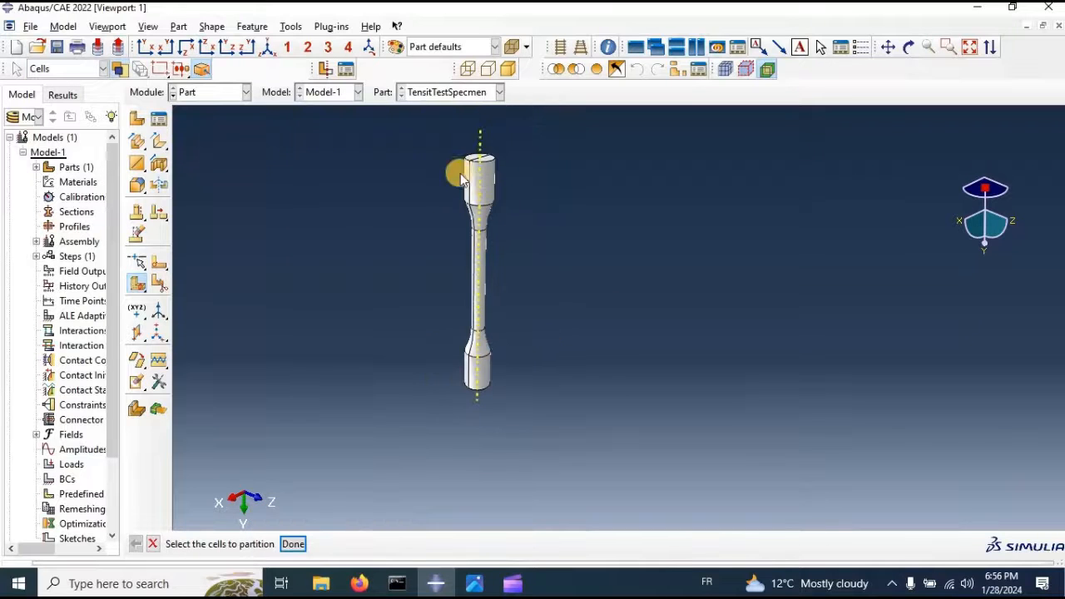
ctrl+alt+drag(493, 226, 587, 302)
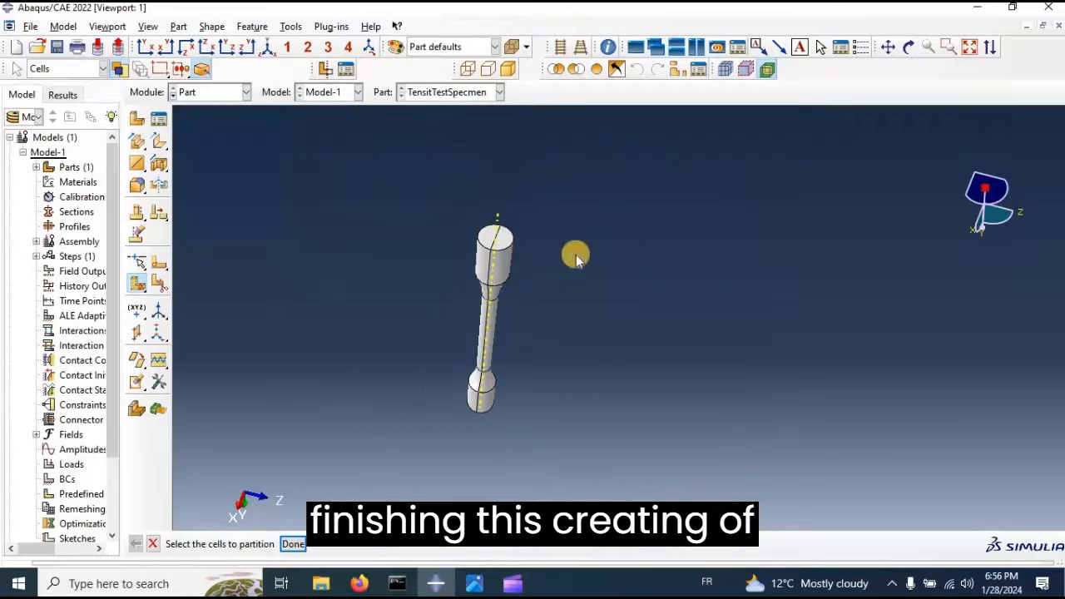
Switch to the Property module and start a new material named Steel
click(209, 96)
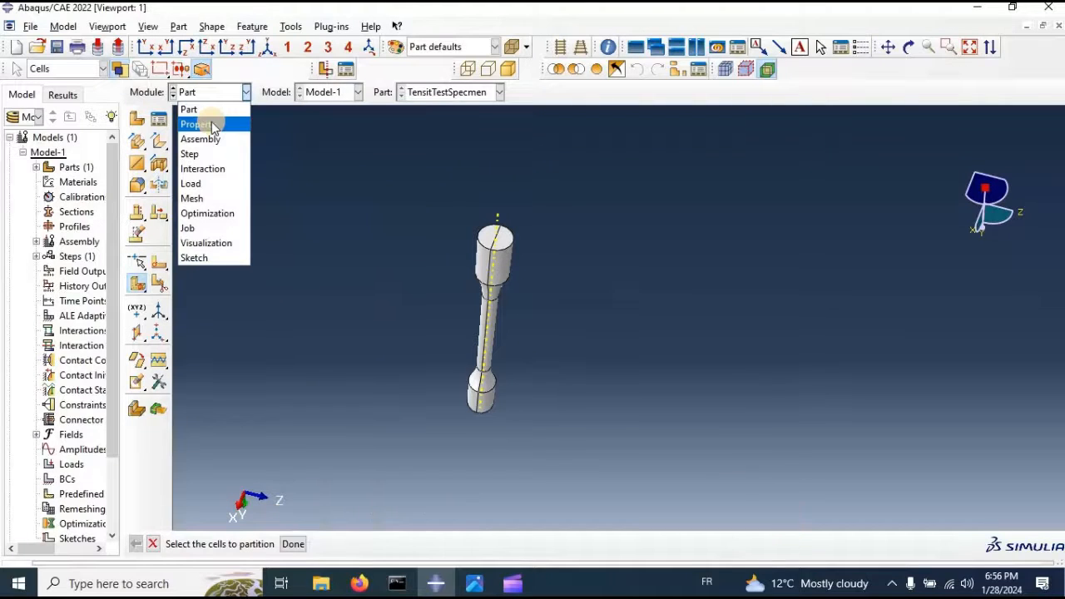
click(209, 125)
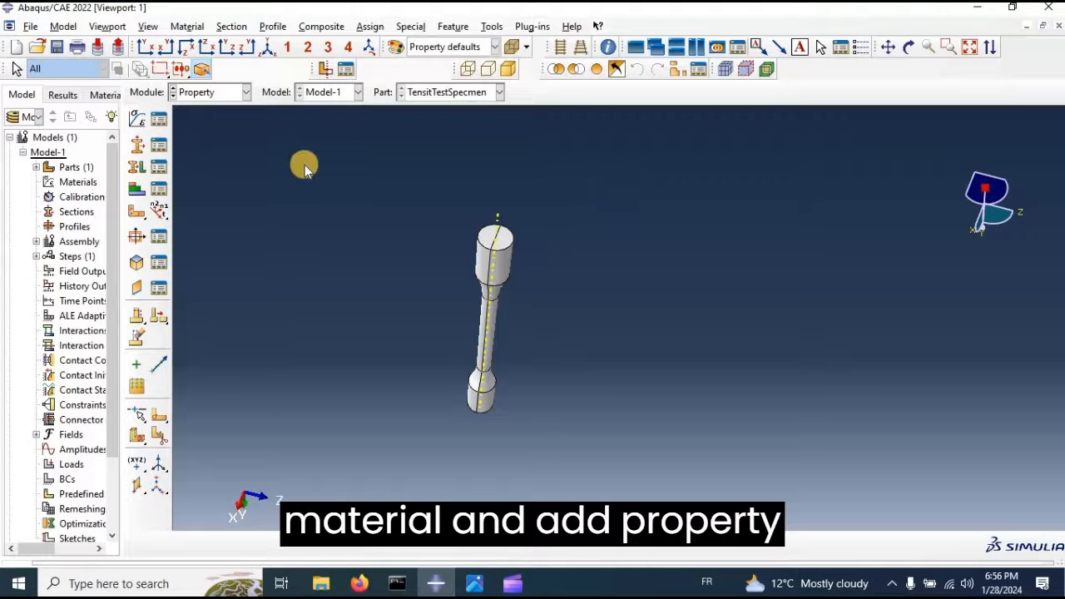
click(138, 121)
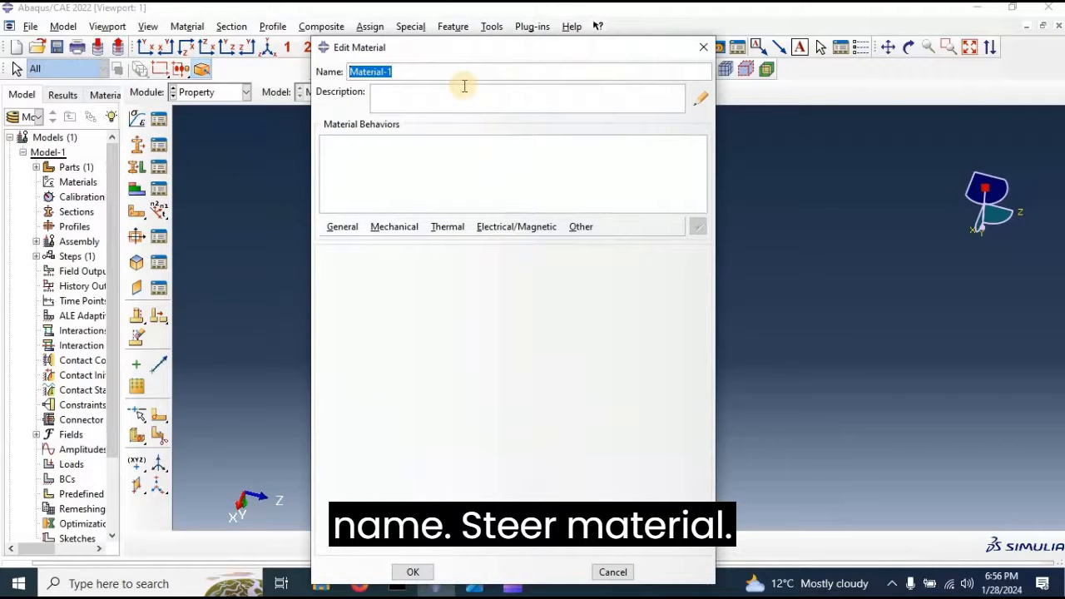
text(Steel)
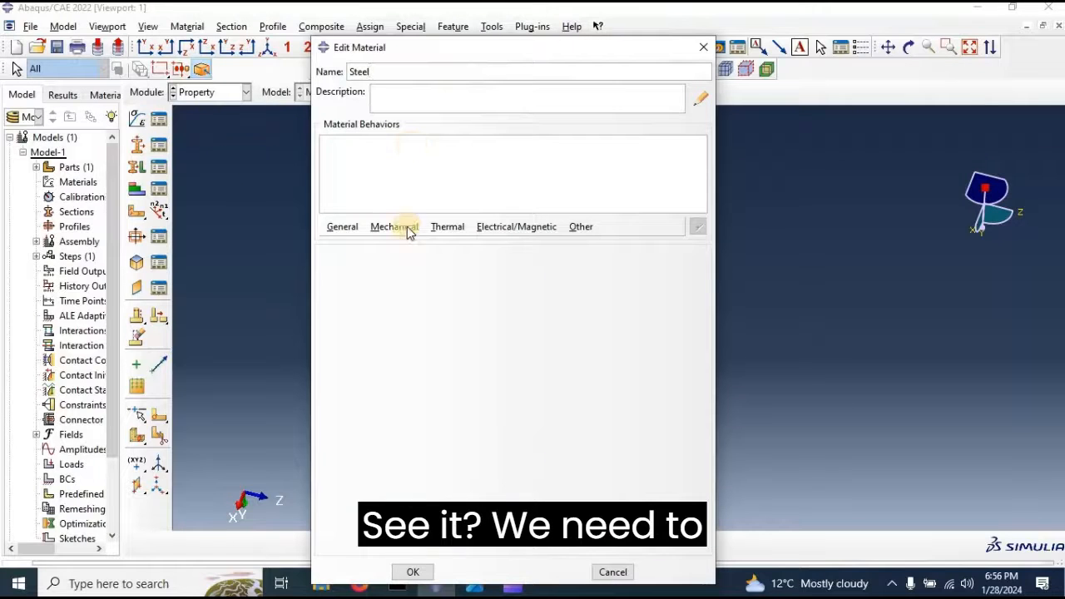
Add a uniform Density behavior to the Steel material with a mass density of 7.8e-9, entered without units
click(352, 233)
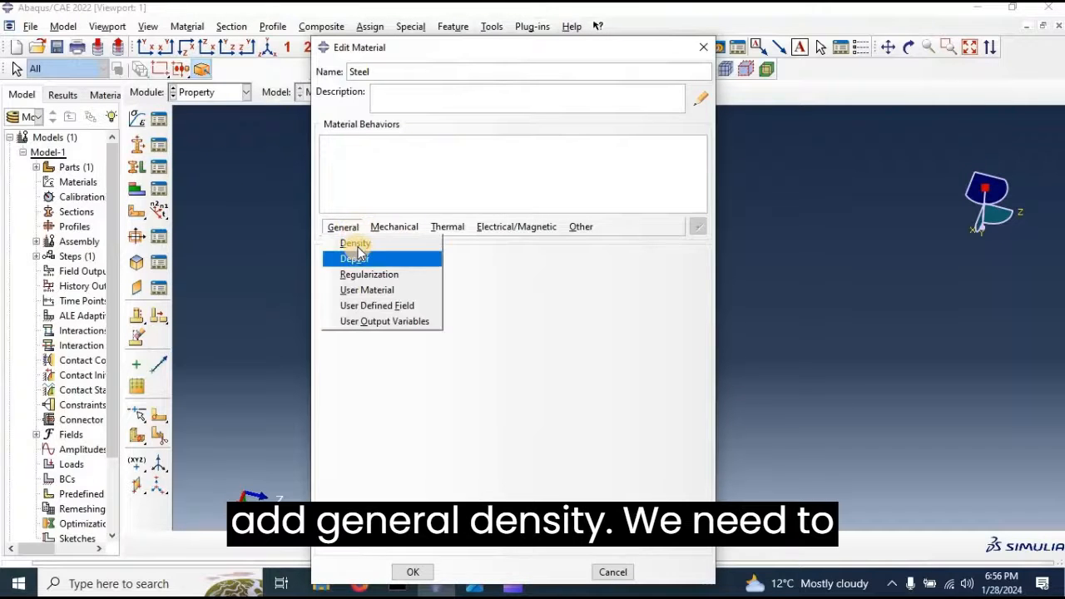
click(352, 244)
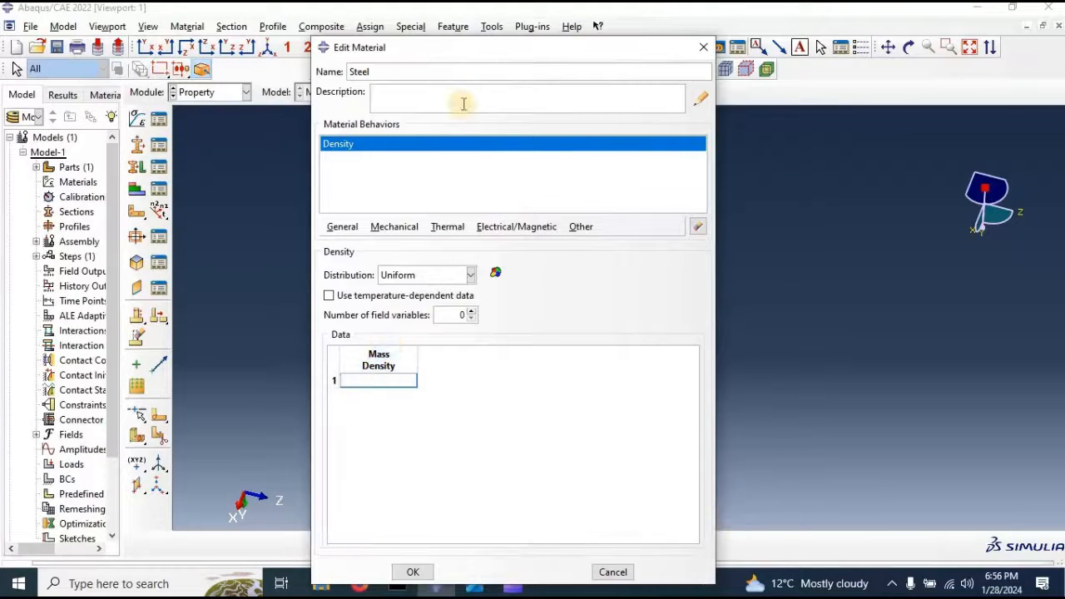
drag(451, 52, 448, 30)
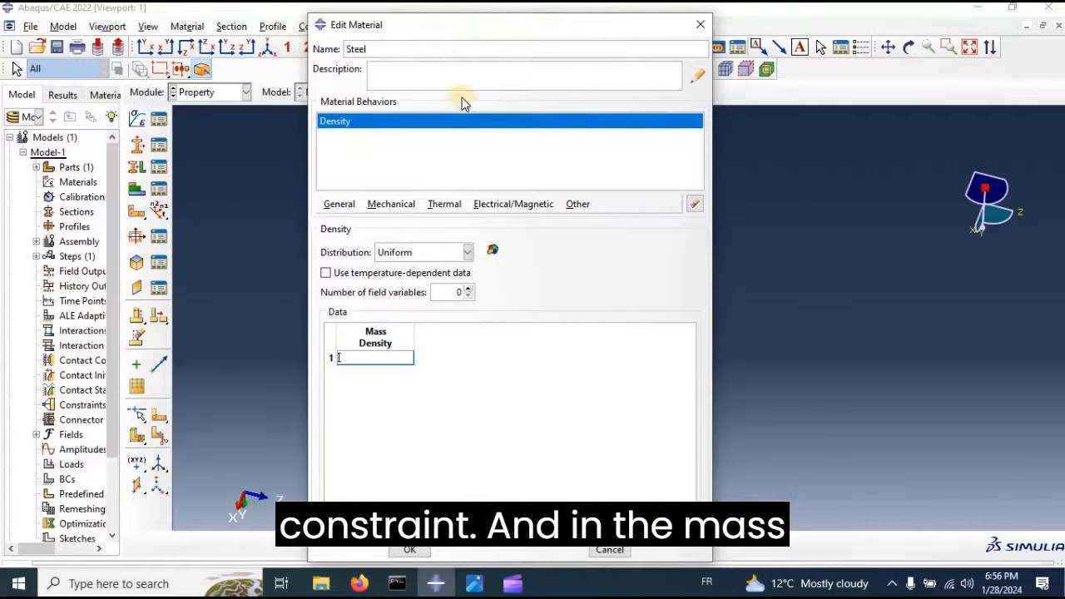
click(364, 358)
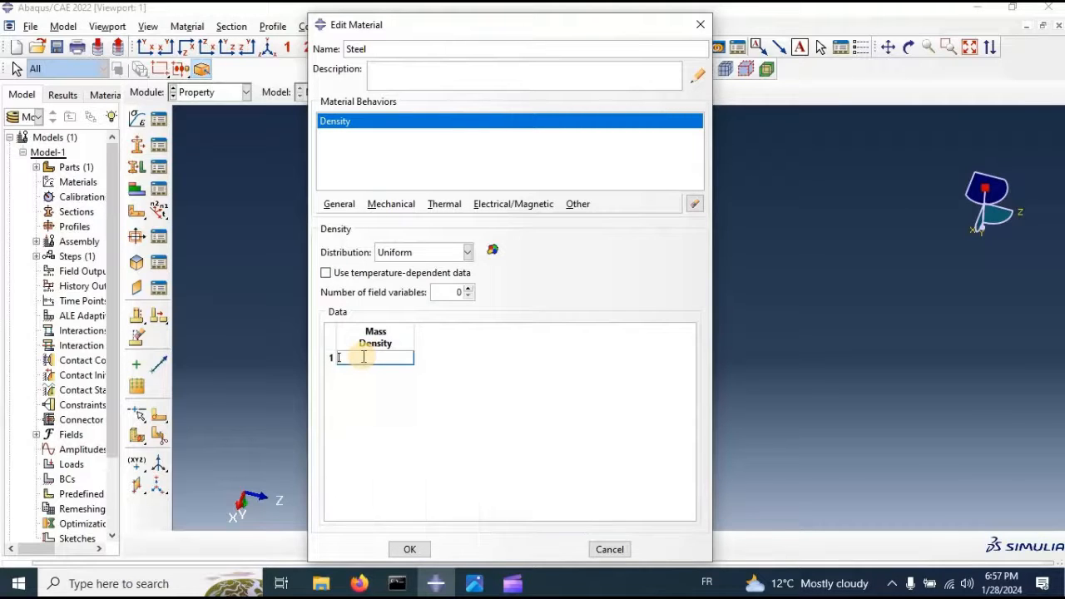
text(7.8)
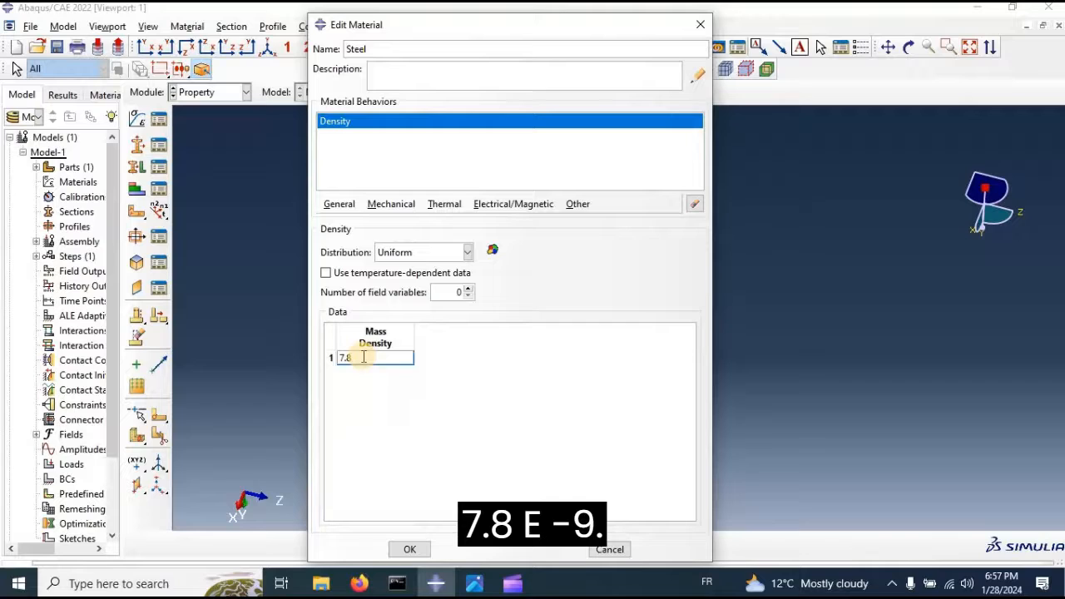
text(e-)
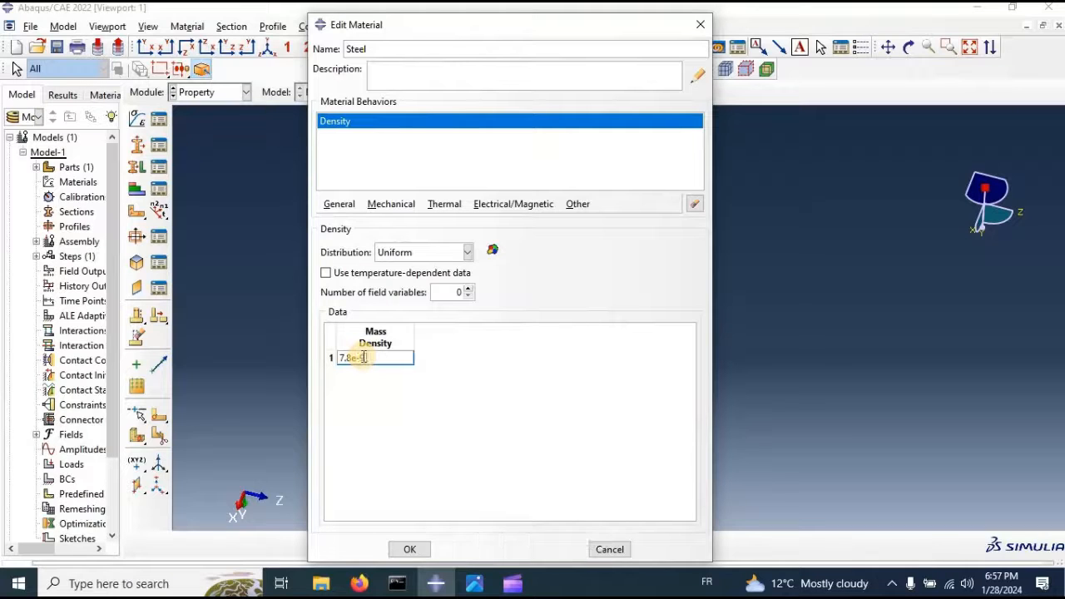
text(9 ton/mm3)
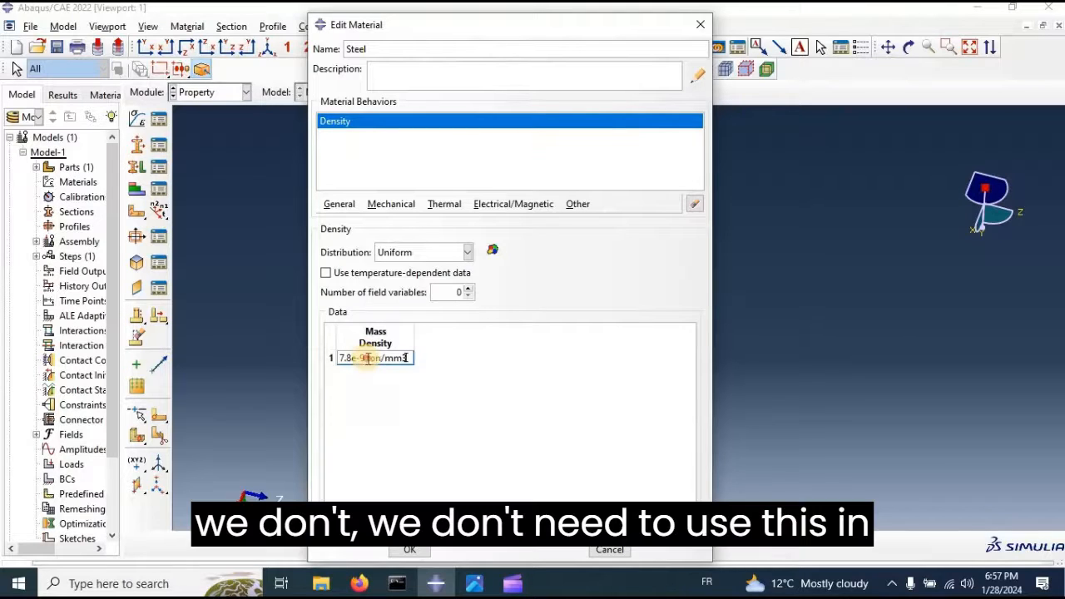
drag(368, 357, 407, 359)
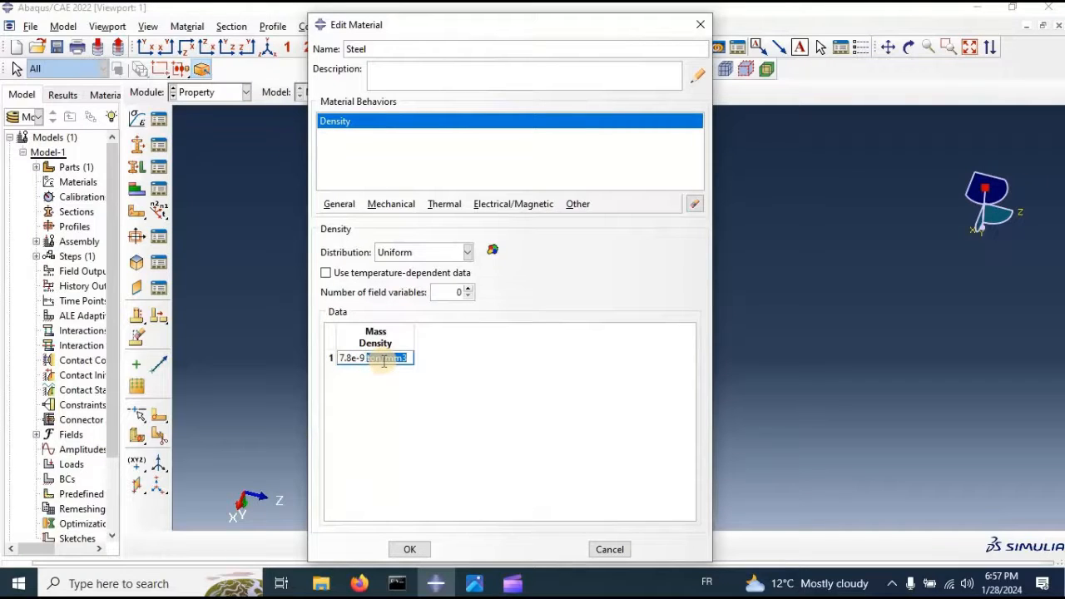
key(BackSpace)
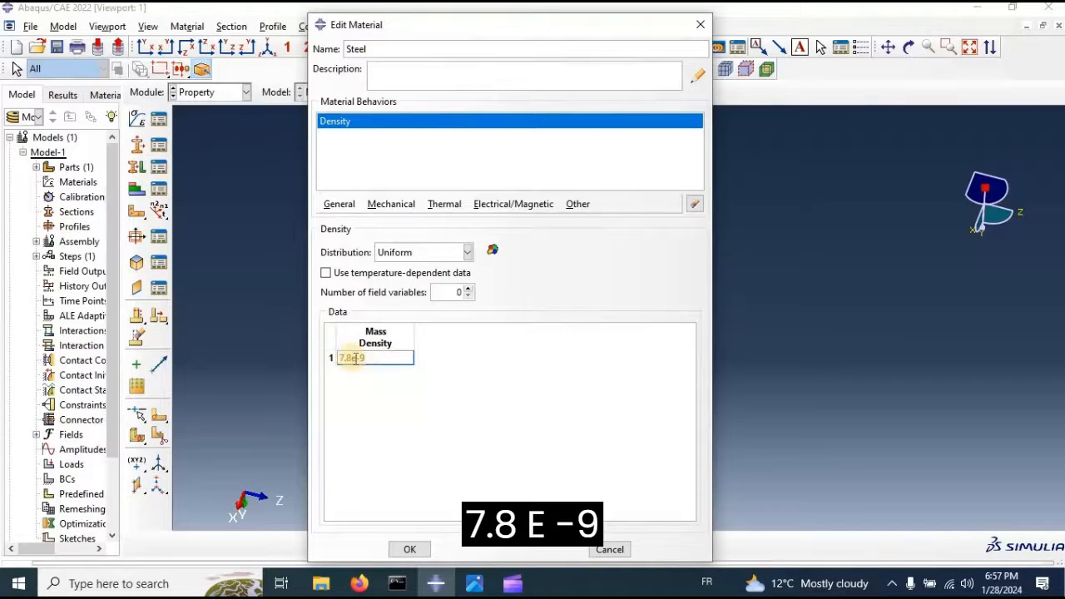
key(Return)
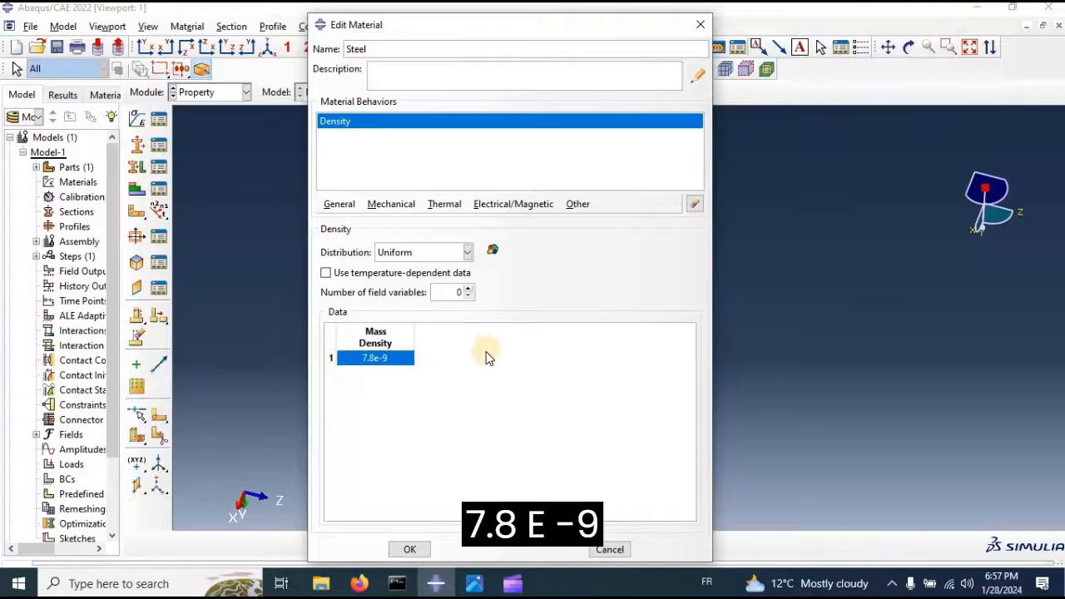
Add an isotropic Elastic behavior to the Steel material with Young's modulus 210e3 and Poisson's ratio 0.3, and save the material
click(387, 206)
mouse_move(397, 221)
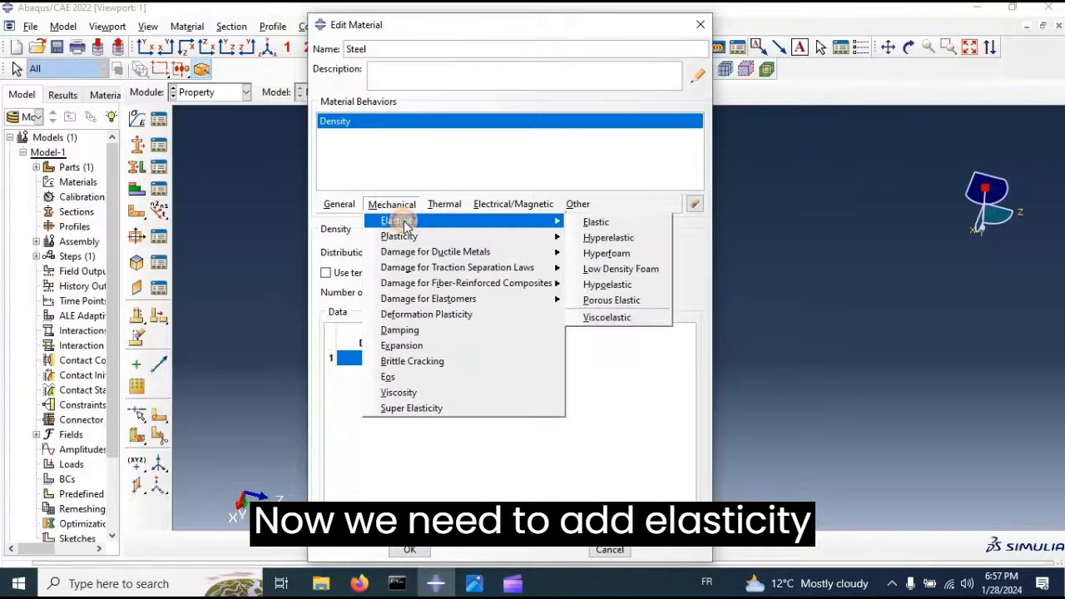
click(629, 223)
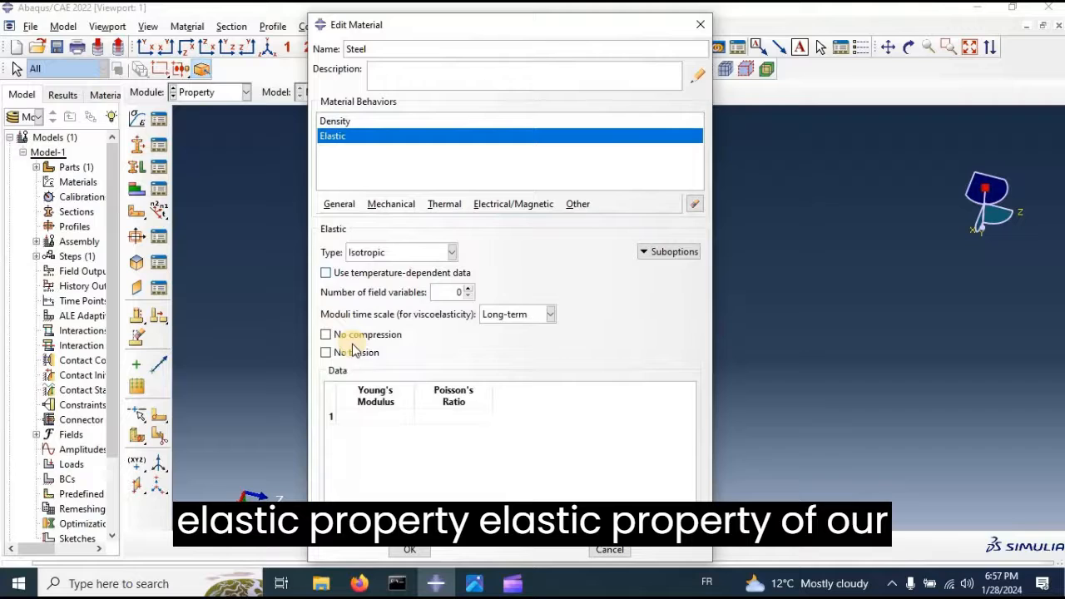
click(375, 416)
click(374, 418)
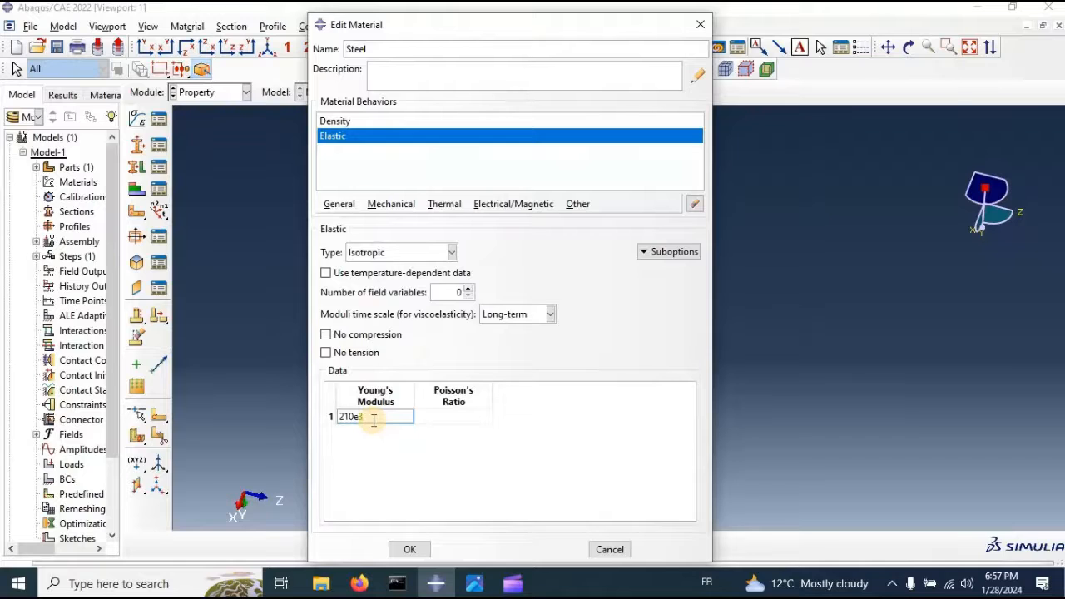
text(210e3 M)
key(BackSpace)
key(BackSpace)
key(BackSpace)
key(BackSpace)
key(Tab)
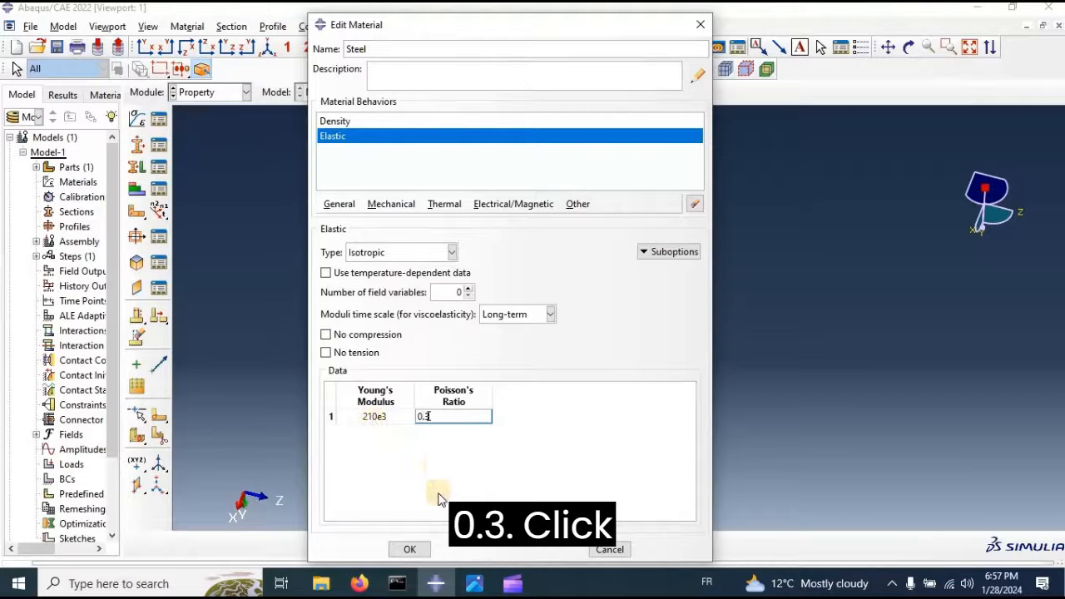
click(421, 551)
click(421, 550)
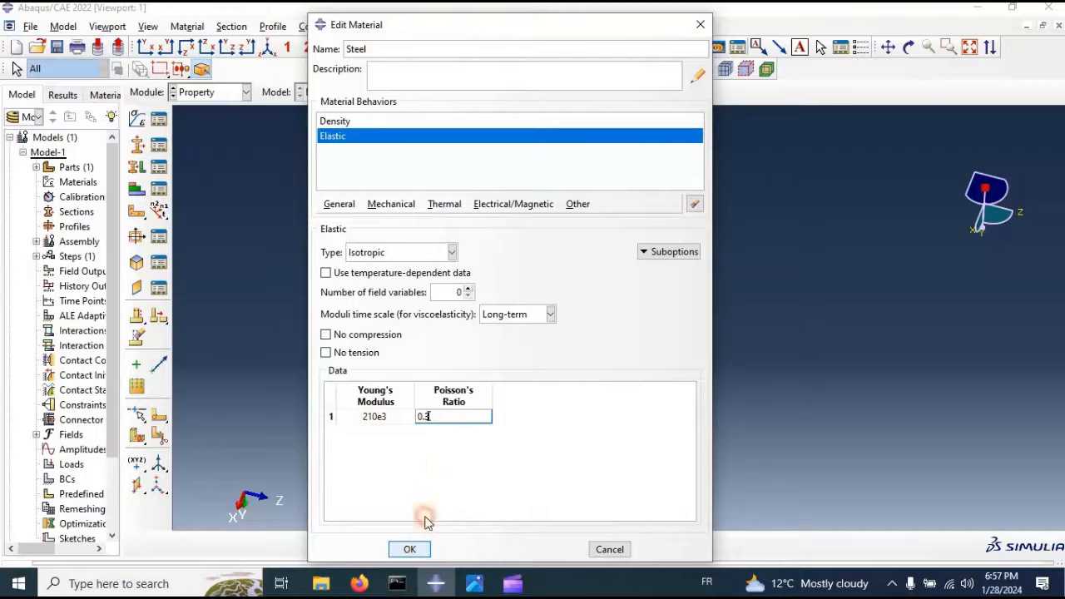
Reopen the Steel material for editing and add a Plastic behavior with isotropic hardening
click(159, 119)
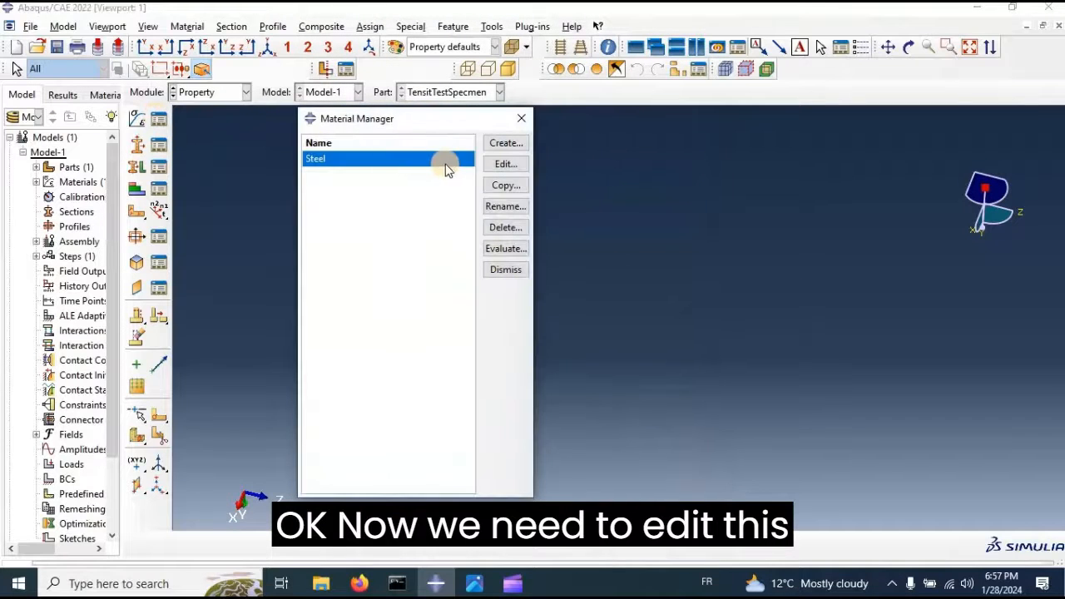
click(501, 165)
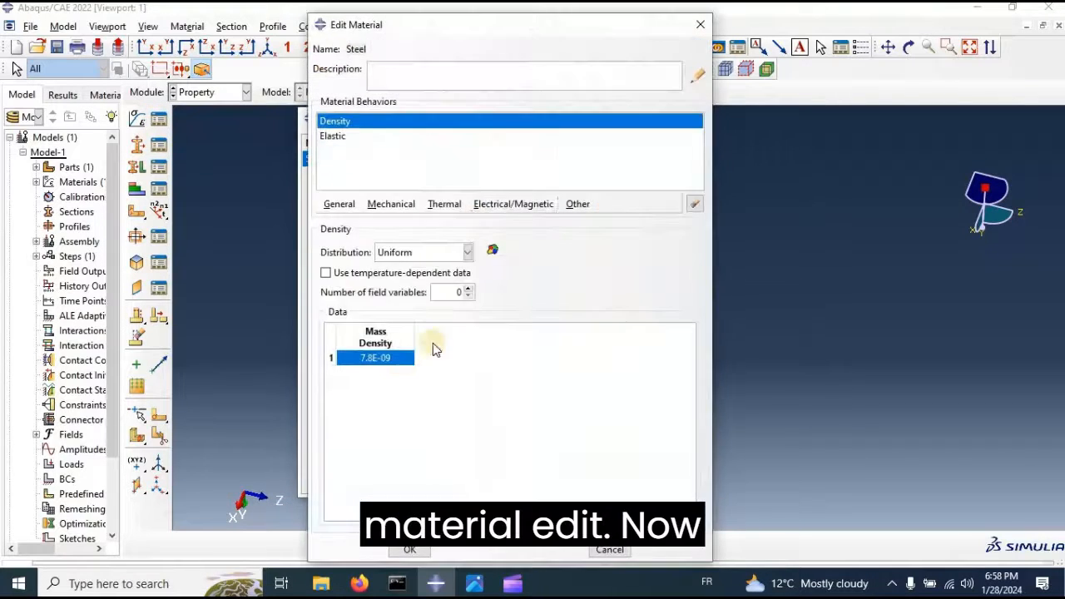
click(338, 137)
click(385, 206)
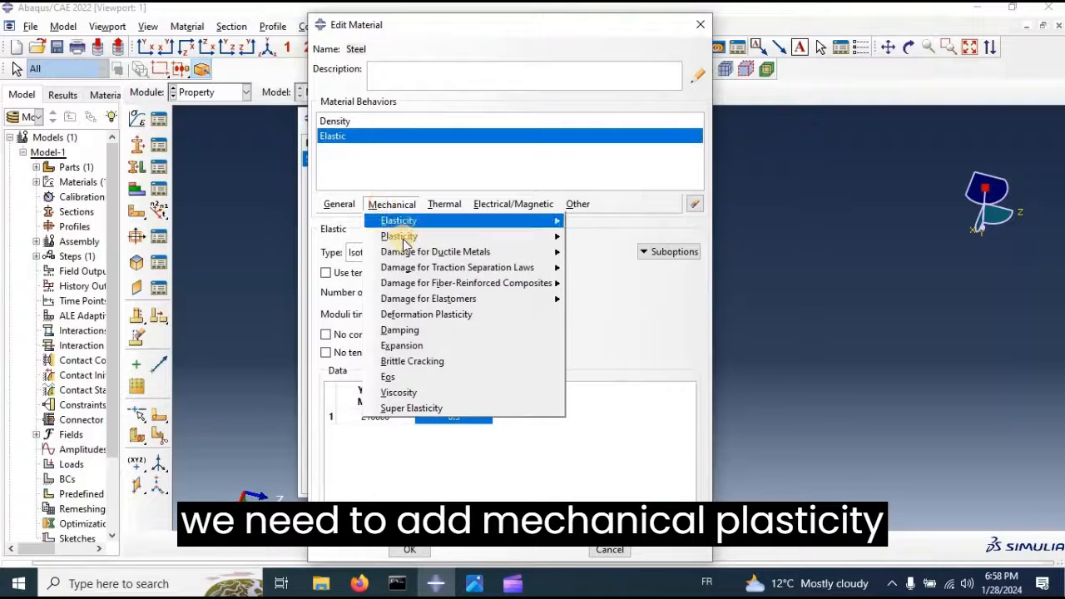
mouse_move(491, 236)
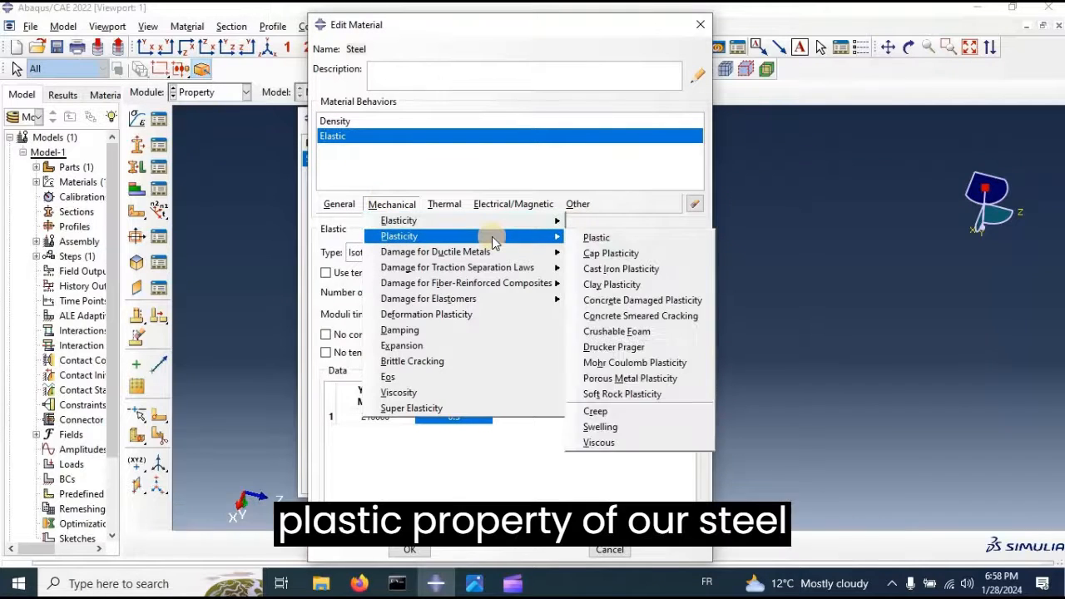
click(597, 239)
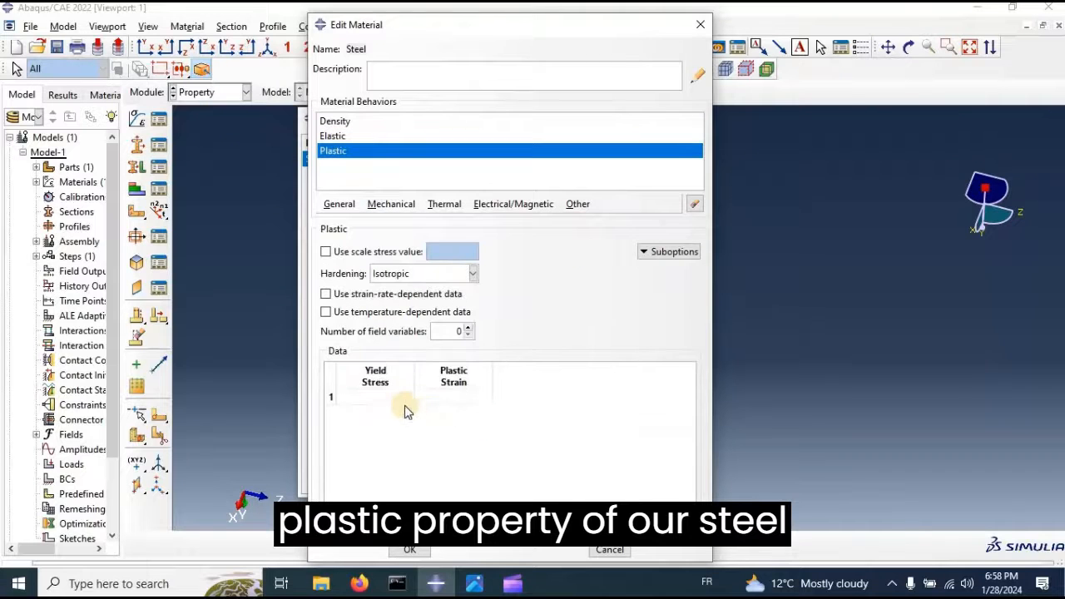
Enter yield stress/plastic strain pairs 310/0, 315/0.0035, 325/0.0086, 335/0.0163, 350/0.028, 365/0.045, 385/0.07, 400/0.1, 415/0.18 and 430/0.25
click(392, 397)
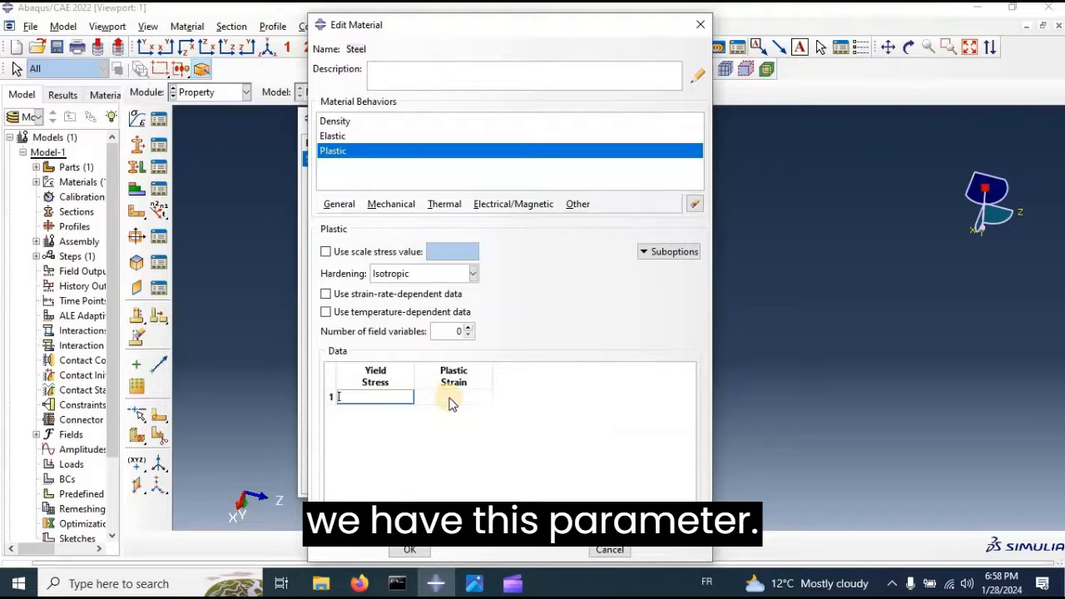
text(310)
click(450, 398)
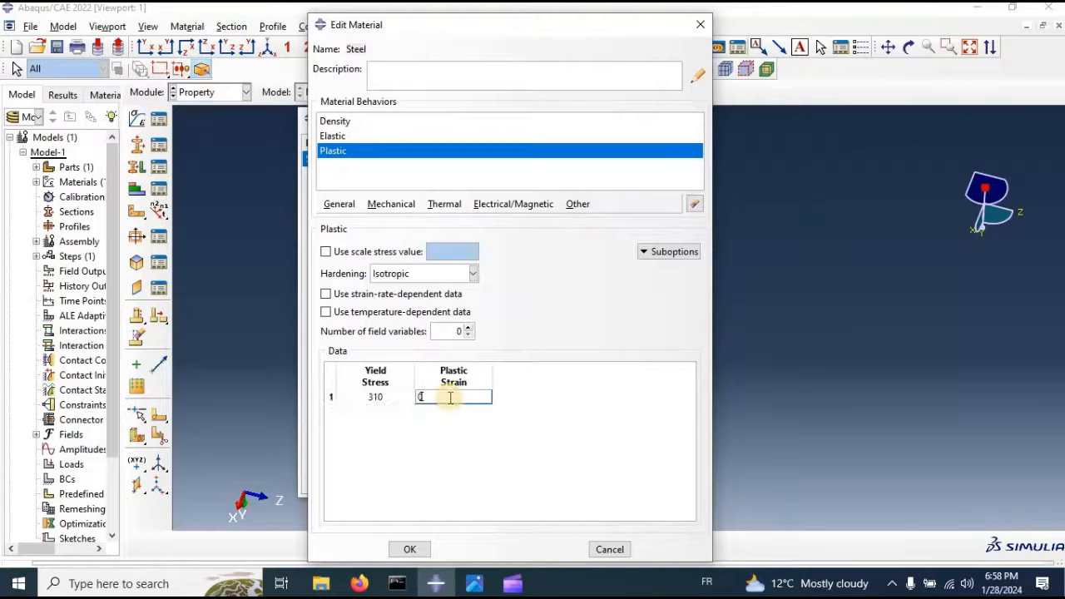
key(Tab)
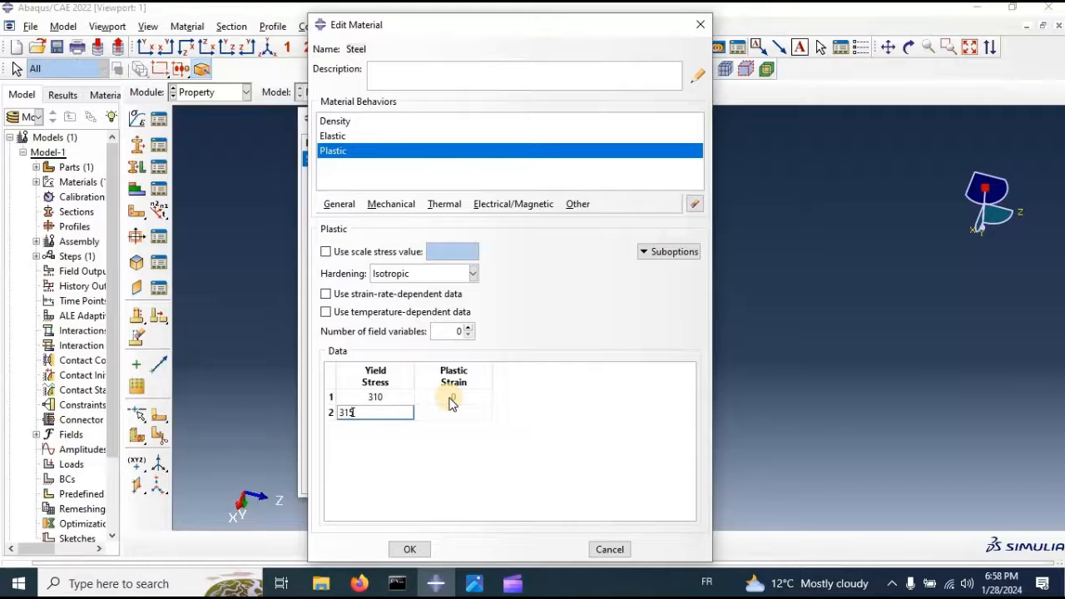
key(Tab)
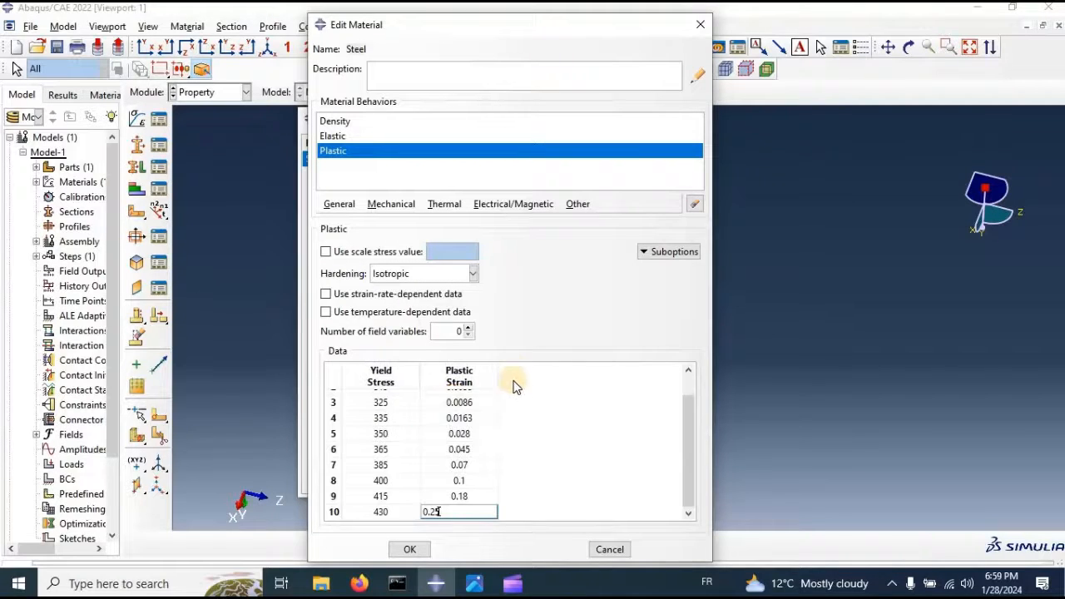
scroll(527, 421, up, 3)
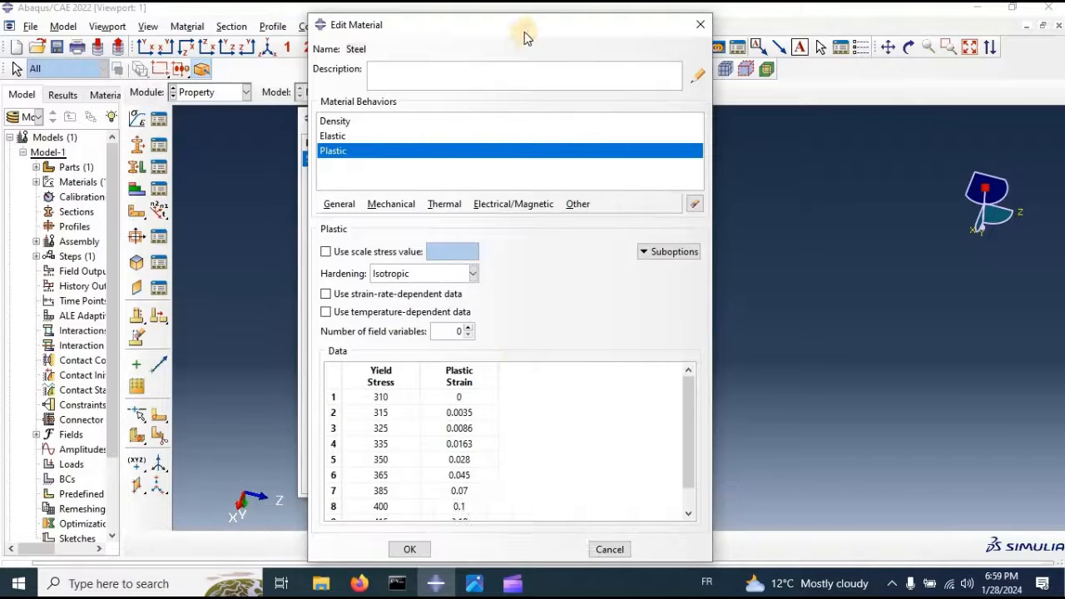
drag(524, 28, 519, 14)
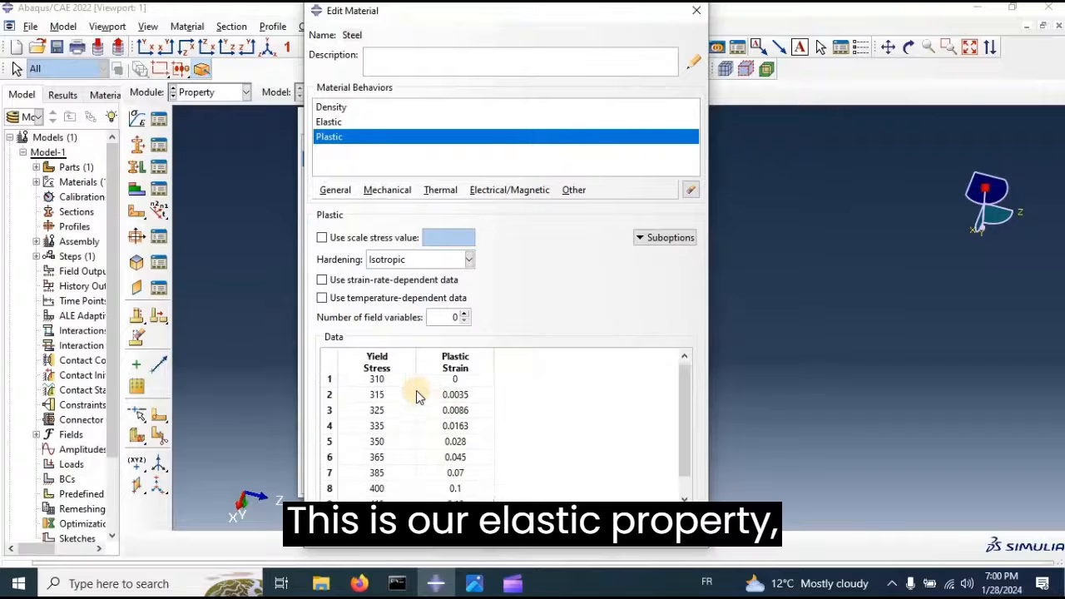
scroll(416, 391, down, 3)
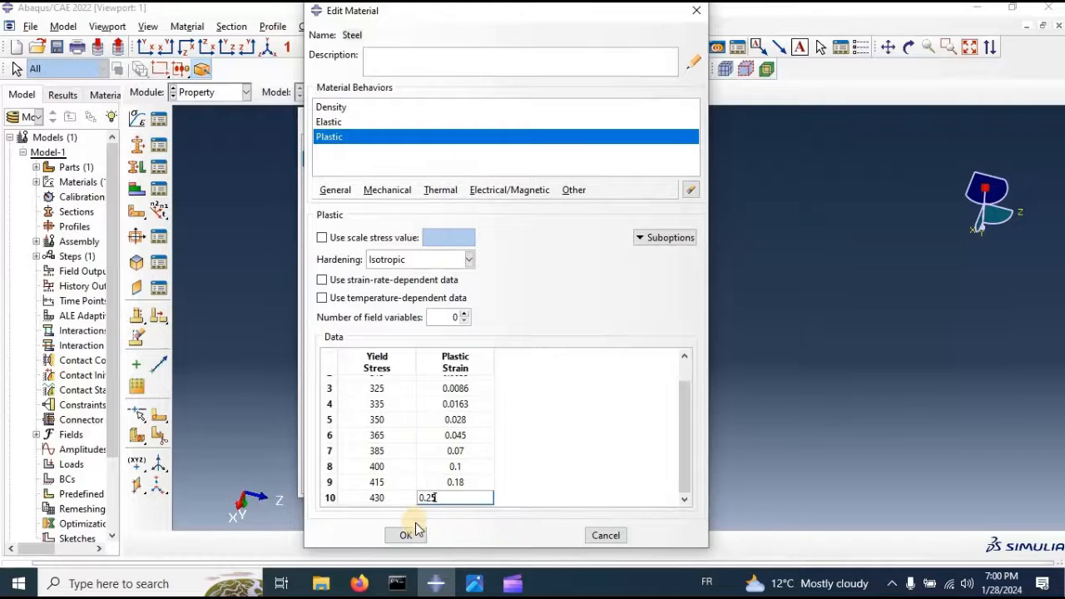
Add a Ductile Damage behavior to Steel with fracture strain 0.25, stress triaxiality 1.35 and strain rate 1
click(385, 191)
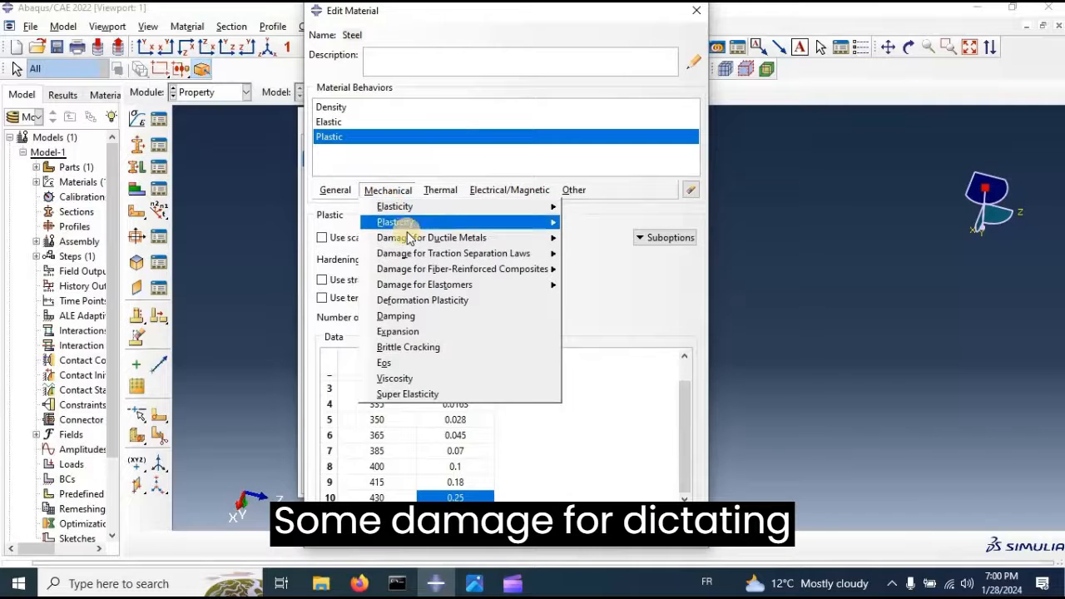
mouse_move(409, 241)
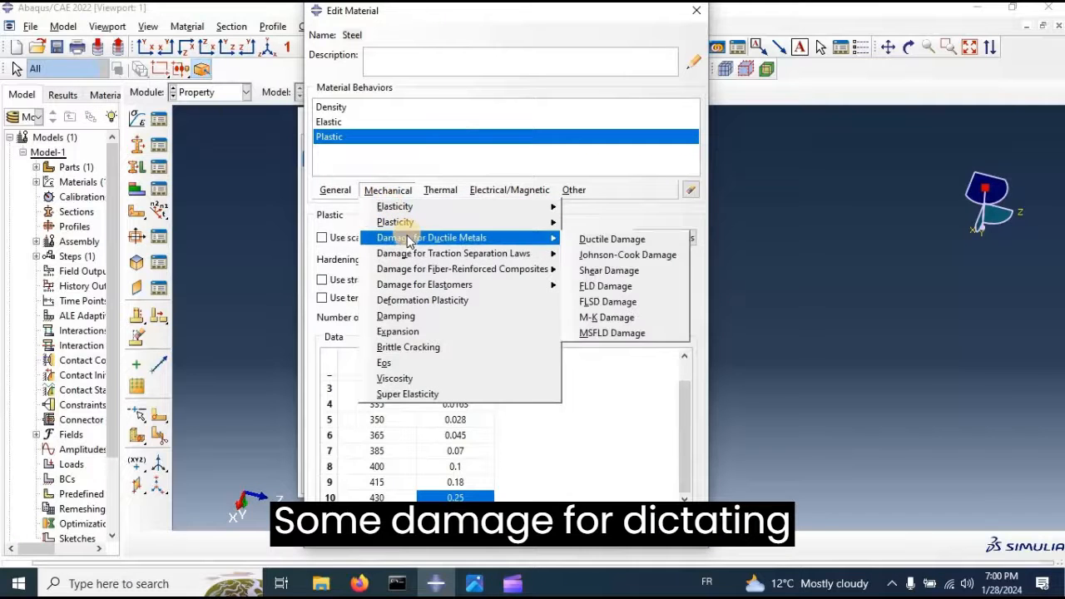
click(596, 243)
click(362, 310)
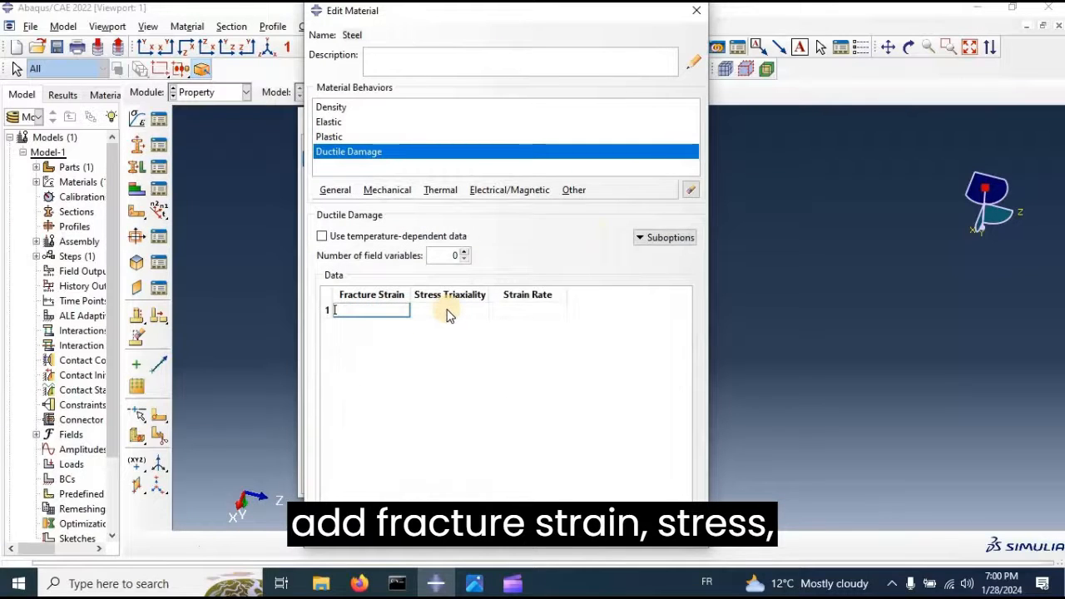
click(517, 312)
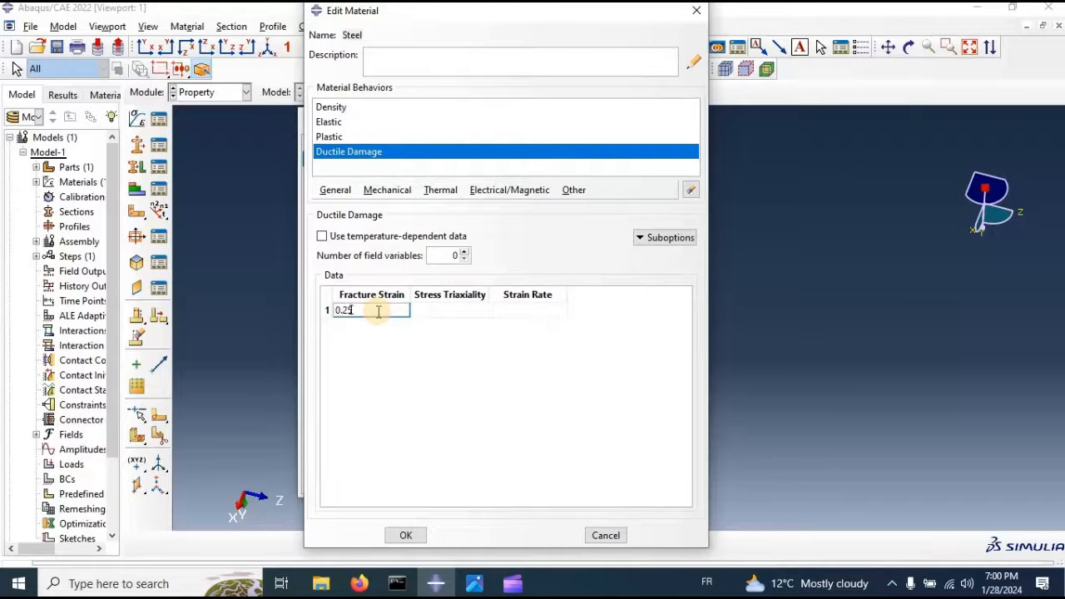
key(Tab)
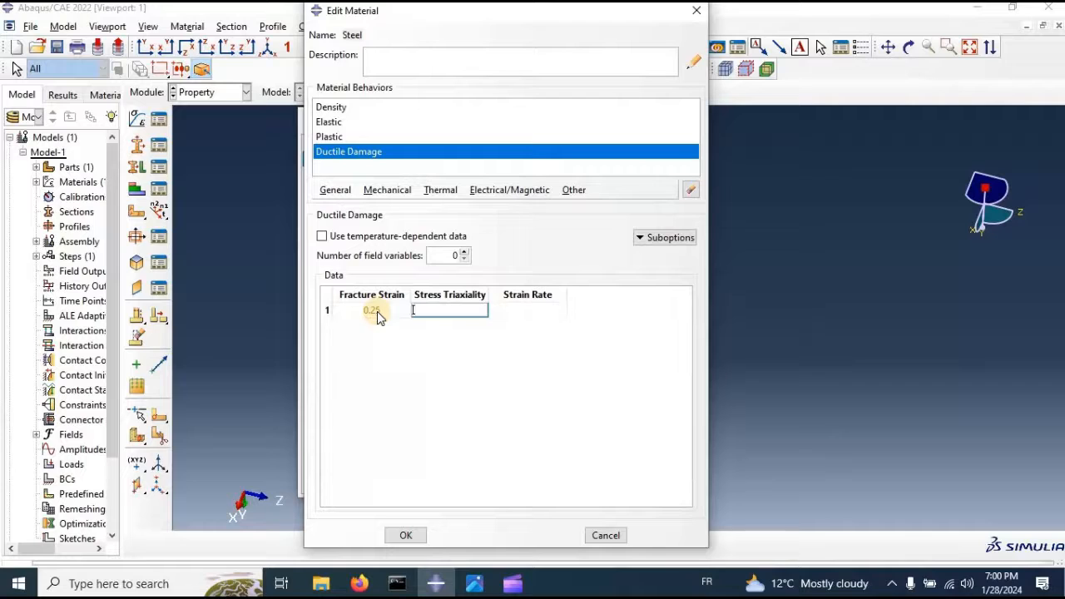
text(1.35)
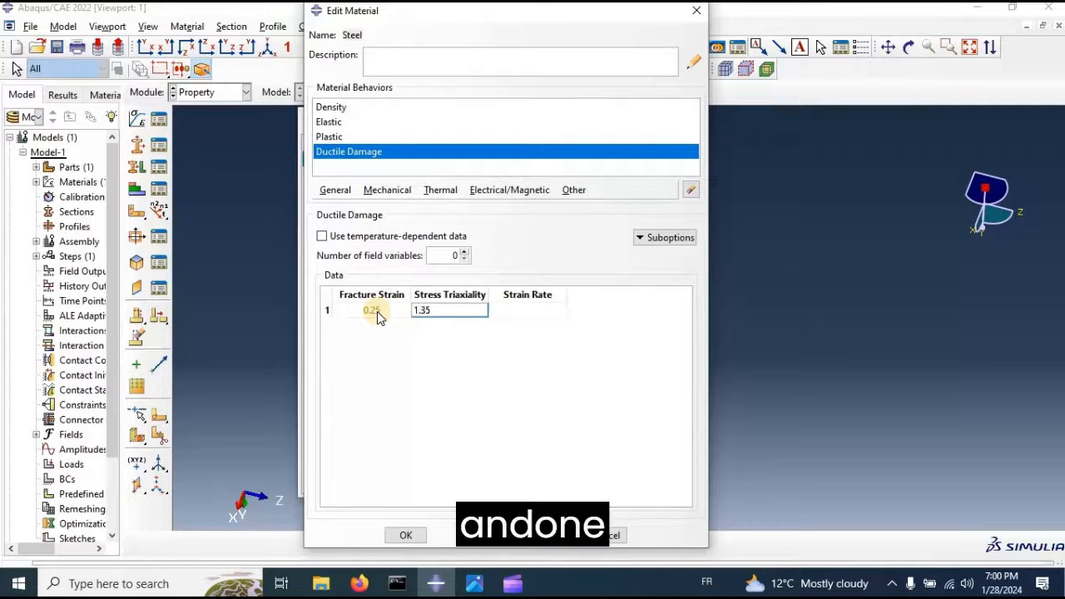
key(Tab)
text(1)
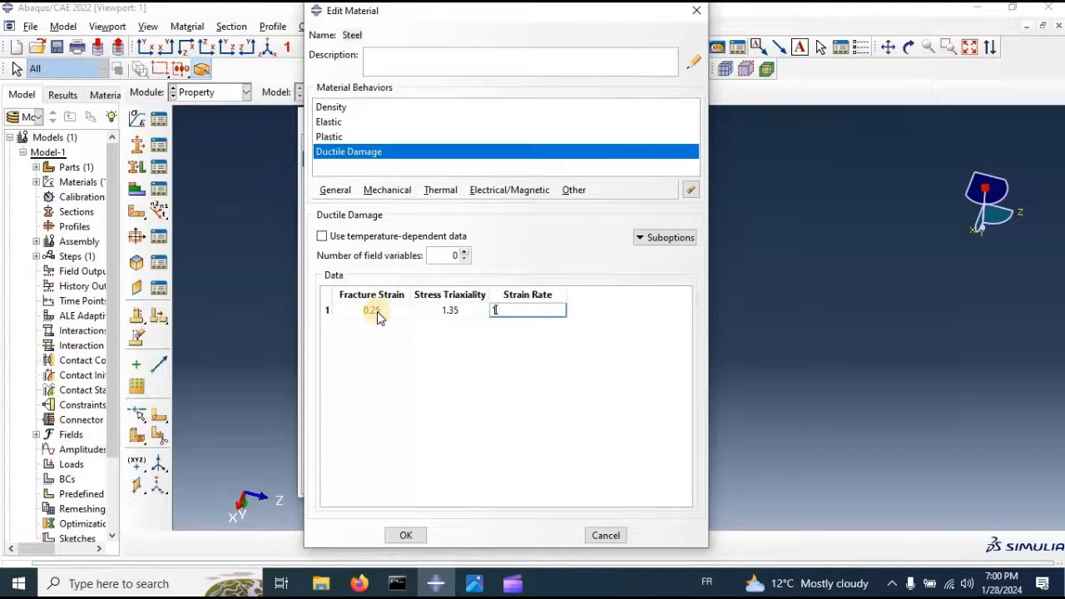
Add displacement-type Damage Evolution with linear softening and 0.65 displacement at failure to the ductile damage, and save the Steel material
click(679, 238)
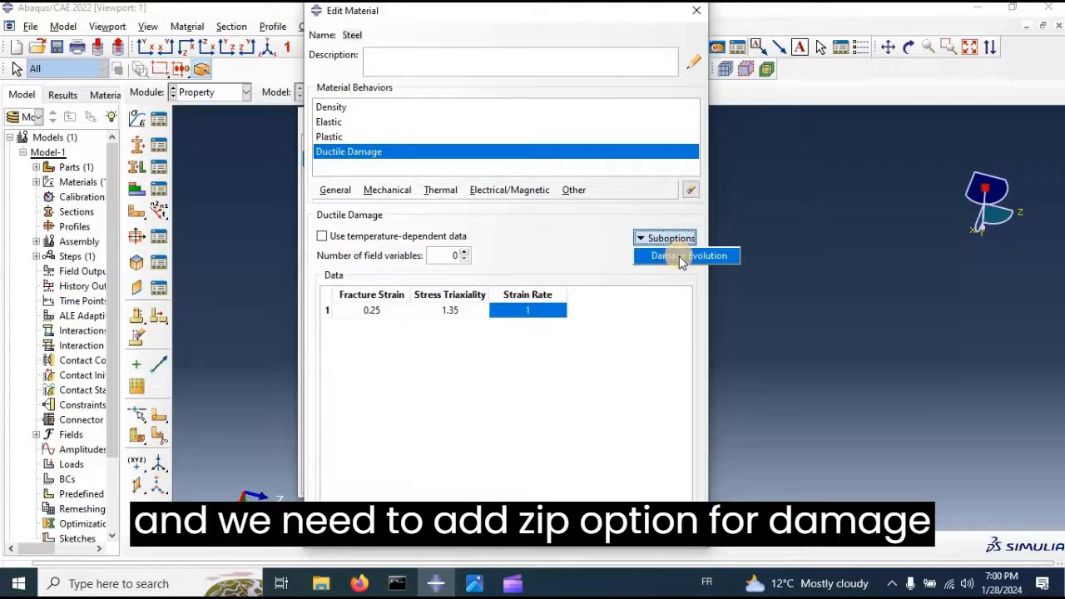
click(680, 257)
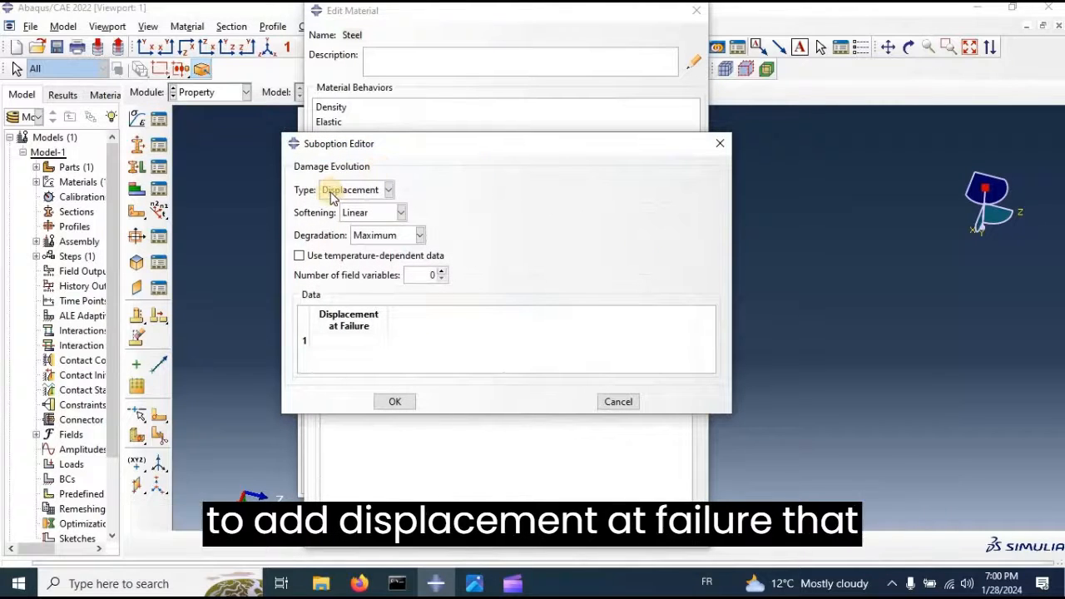
click(348, 341)
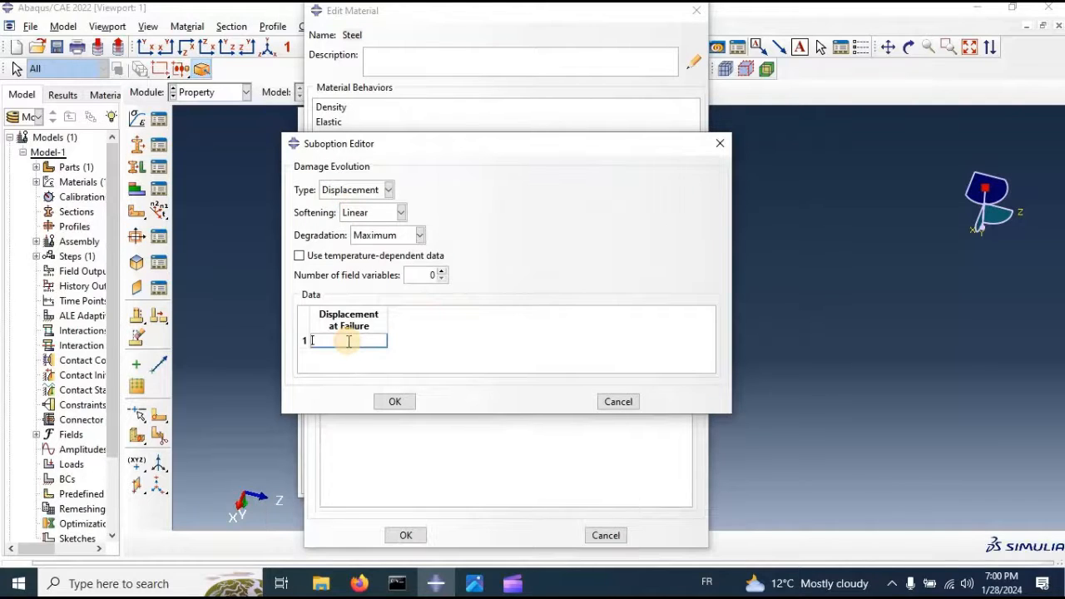
text(0.65)
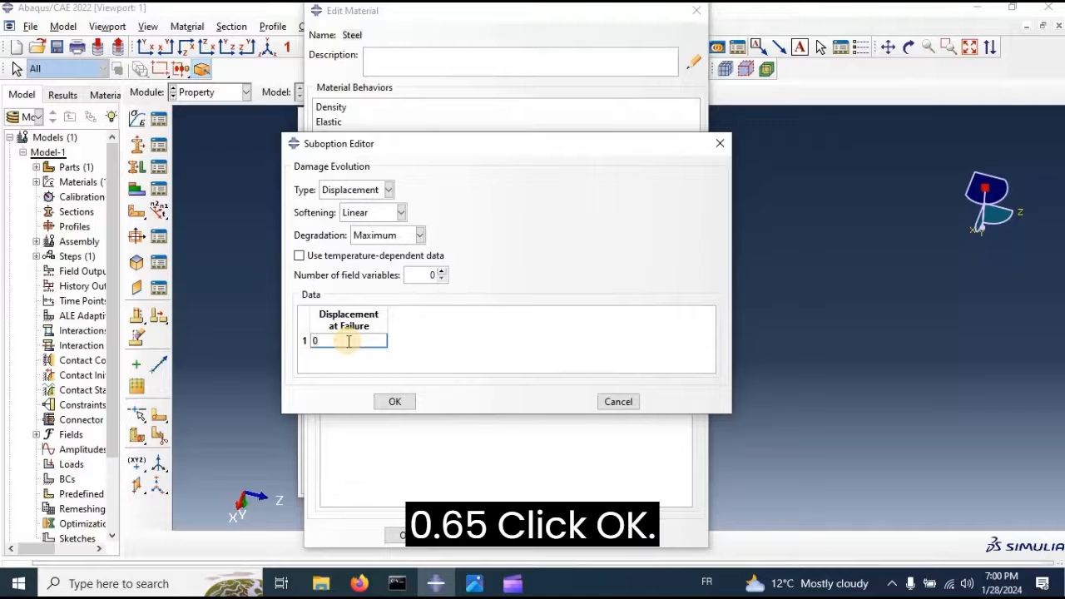
click(399, 403)
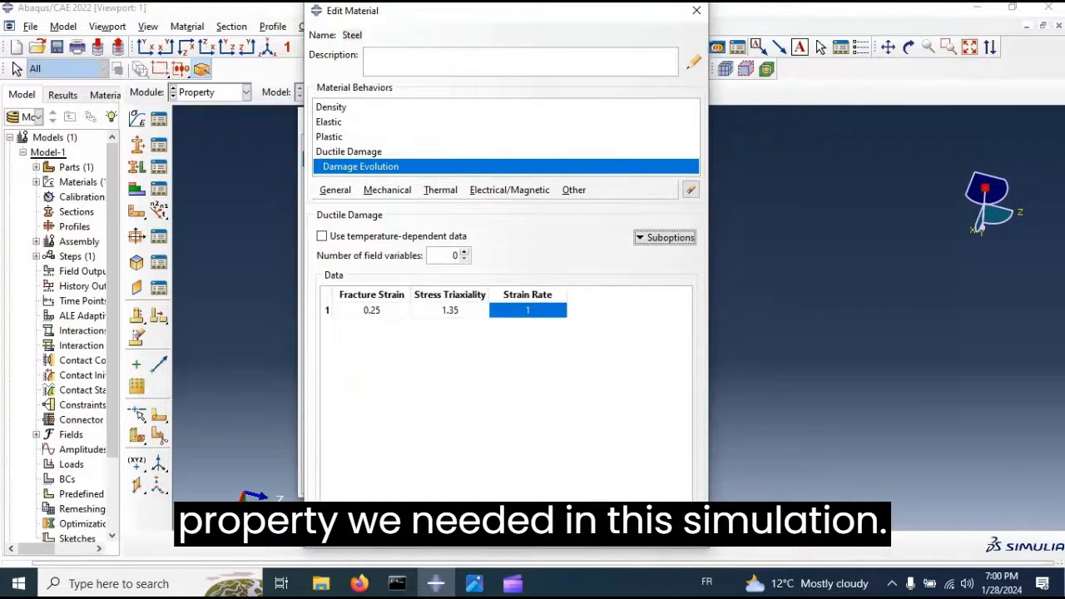
click(436, 470)
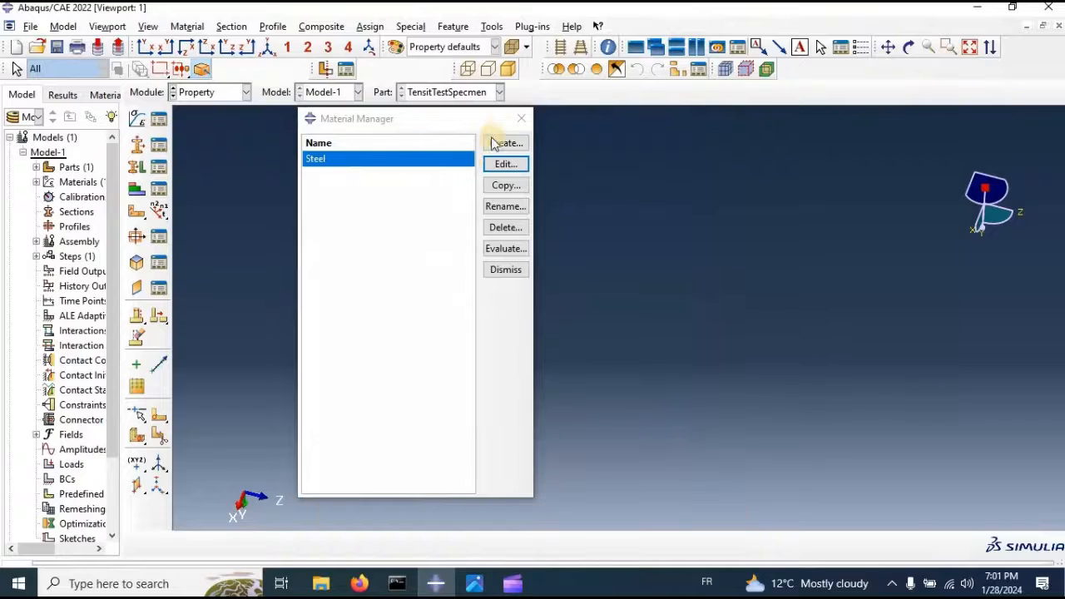
click(522, 121)
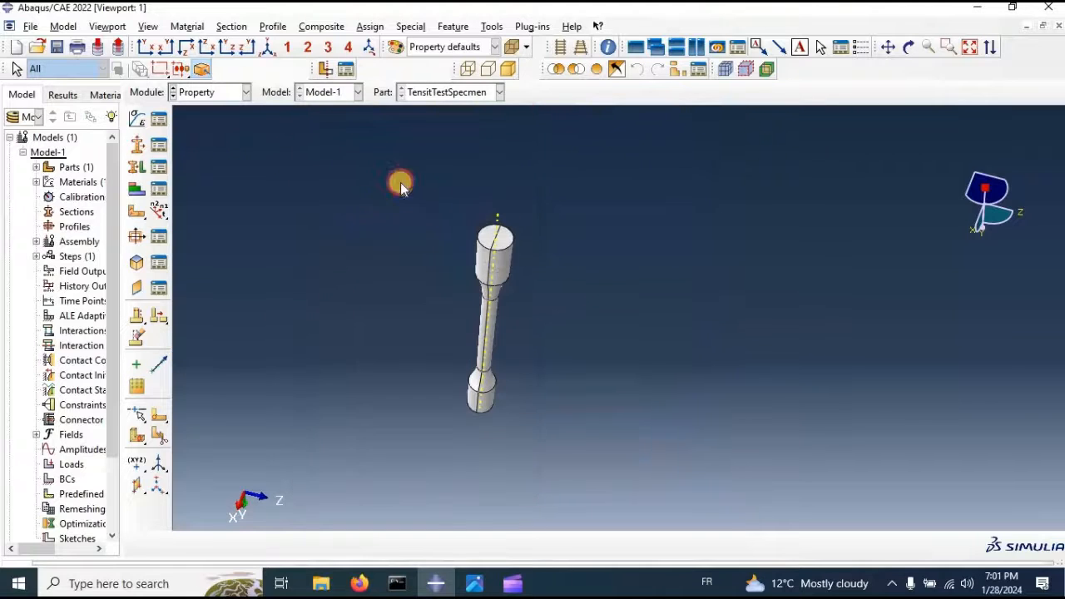
Create a solid, homogeneous section named SteelSection that uses the Steel material
click(137, 148)
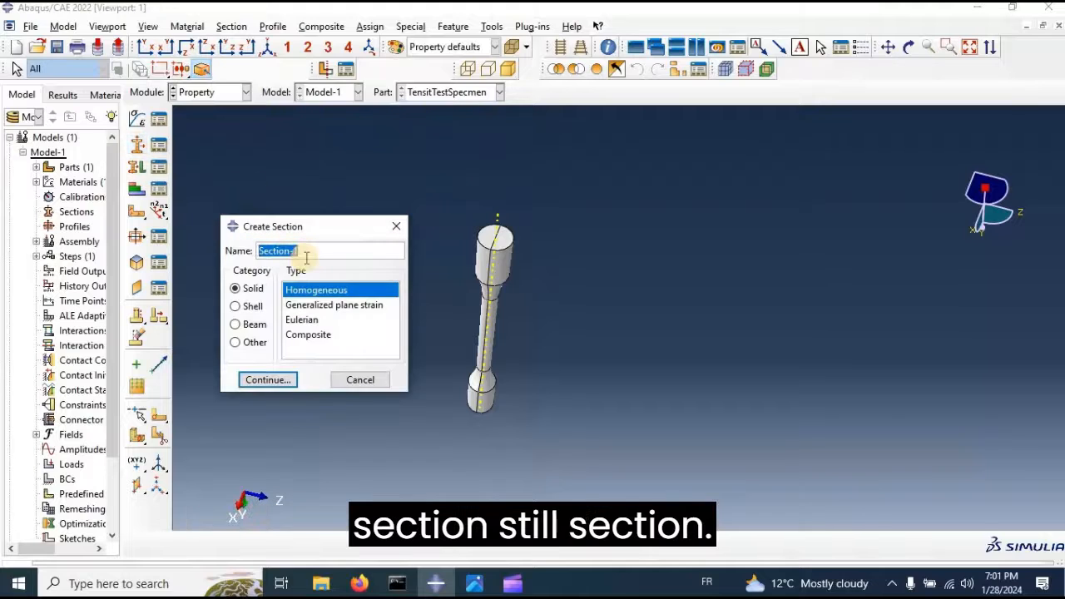
text(S)
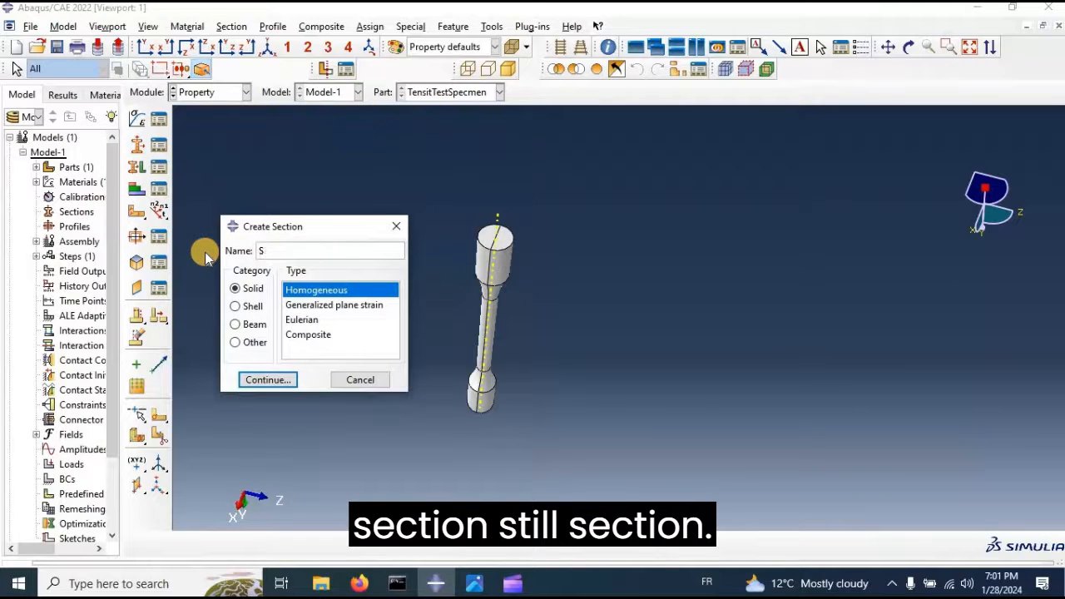
text(eelSection)
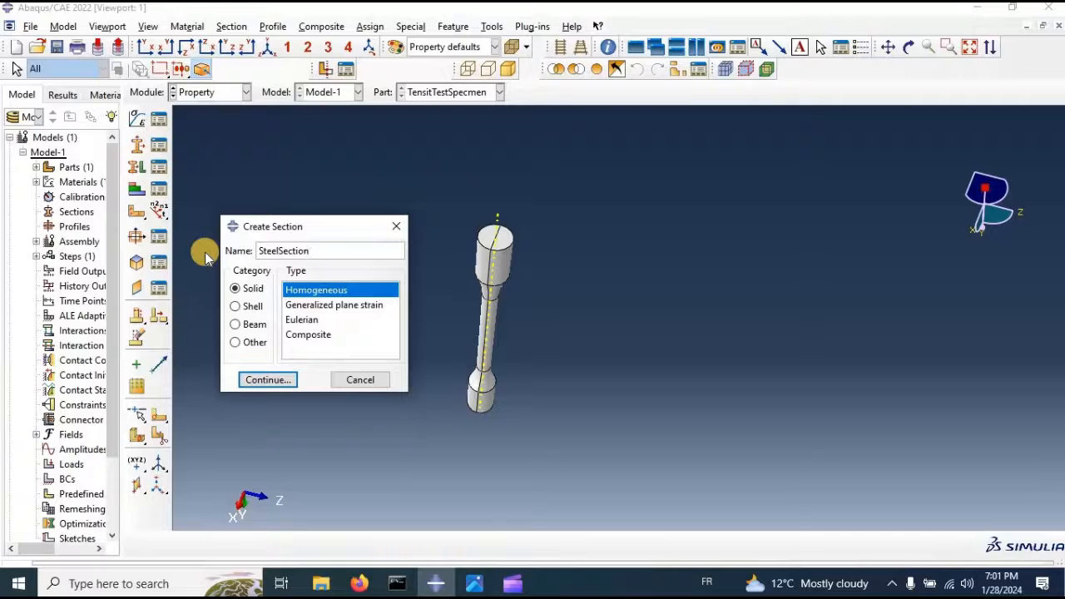
click(280, 383)
click(60, 271)
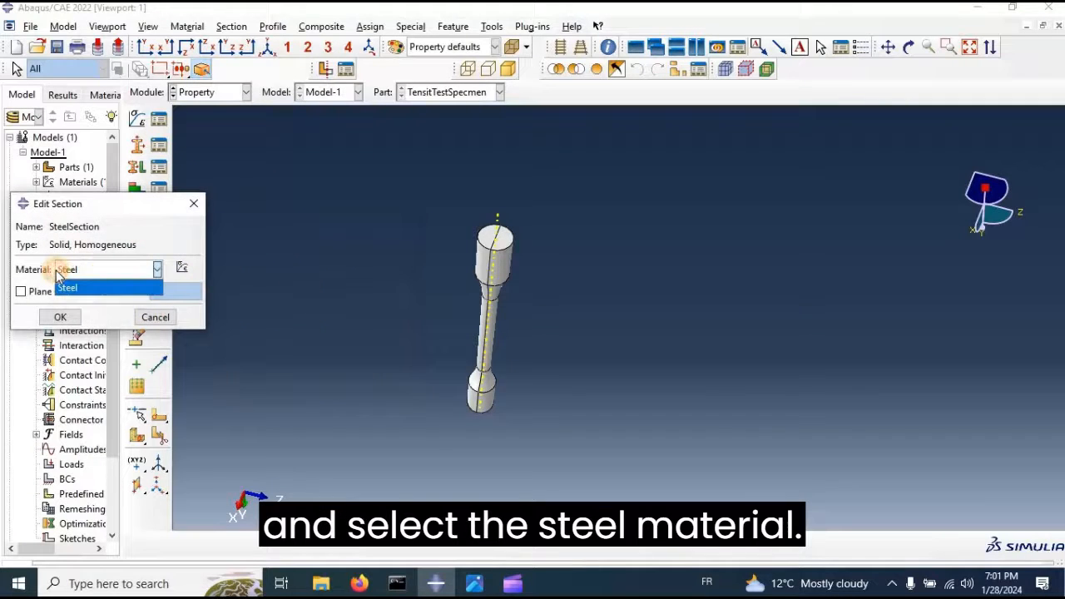
click(66, 288)
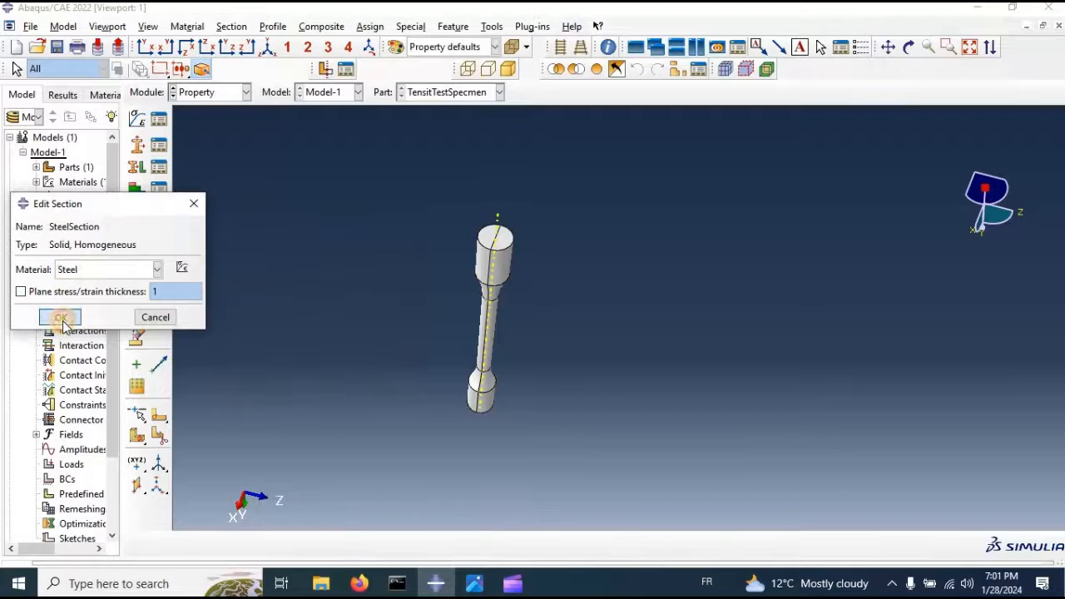
click(61, 319)
Assign SteelSection to all regions of the tensile specimen and finish the section assignment
ctrl+alt+drag(499, 242, 454, 131)
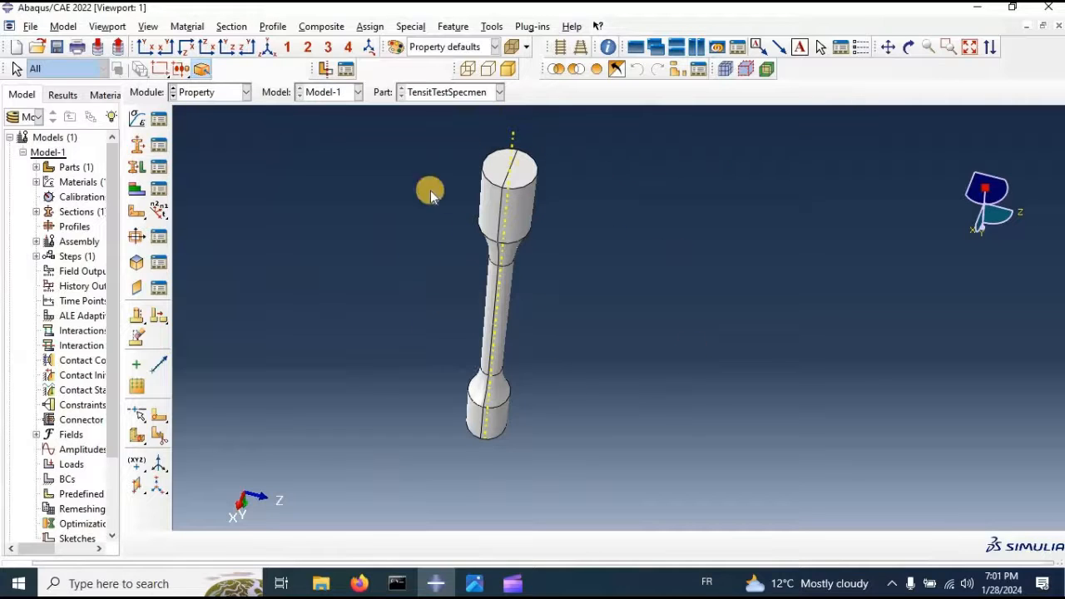
click(137, 168)
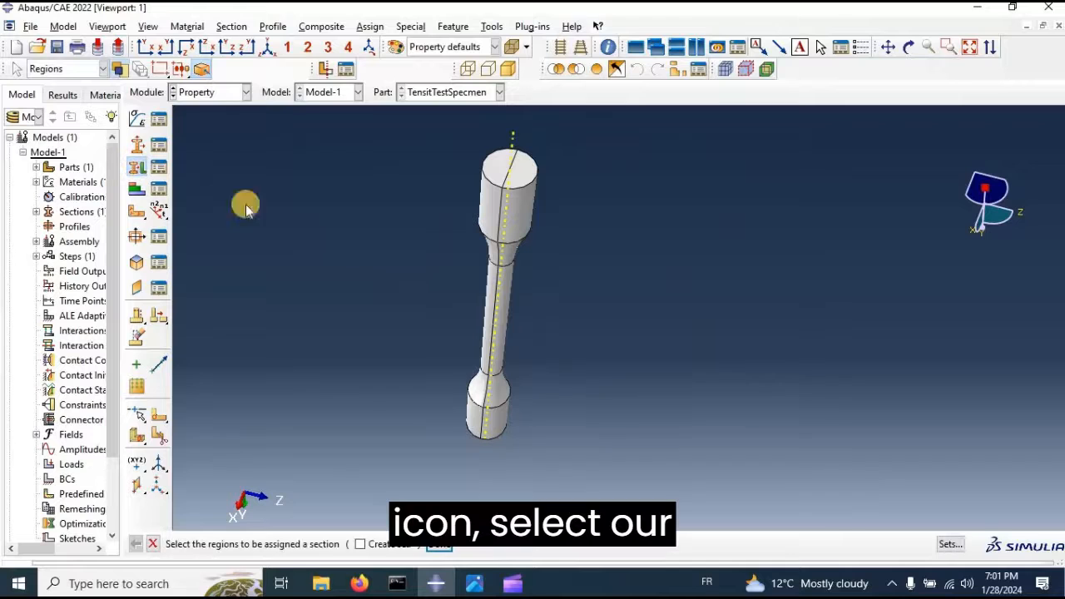
drag(385, 138, 713, 500)
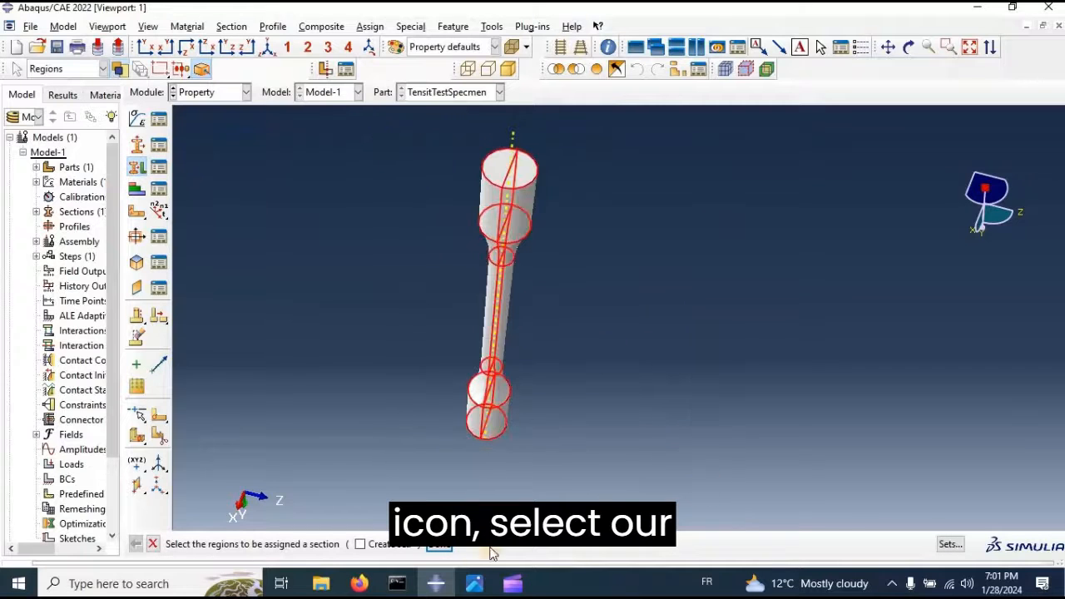
click(440, 551)
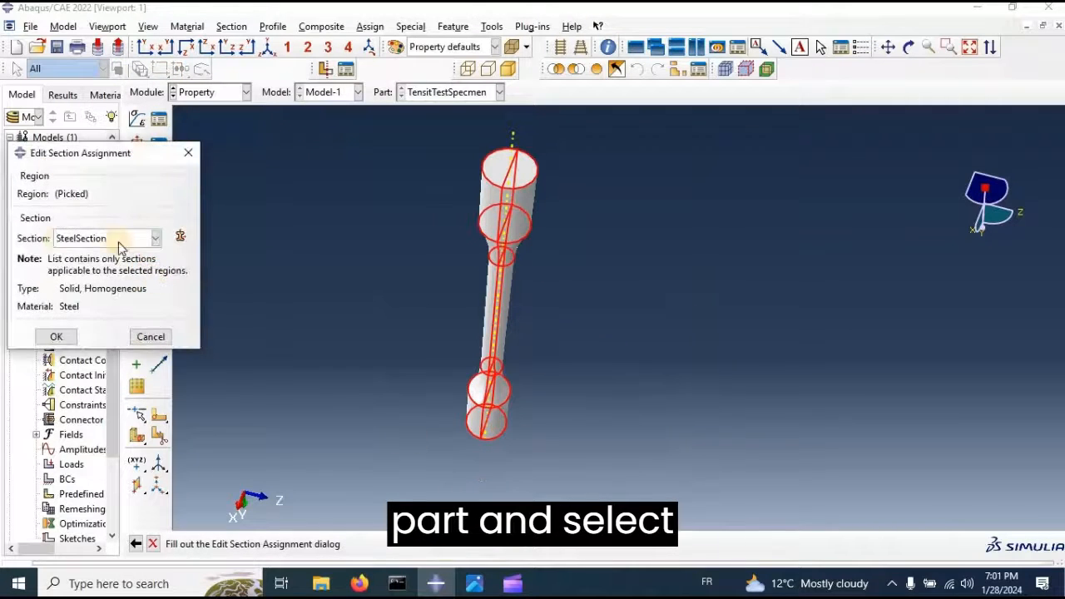
click(55, 337)
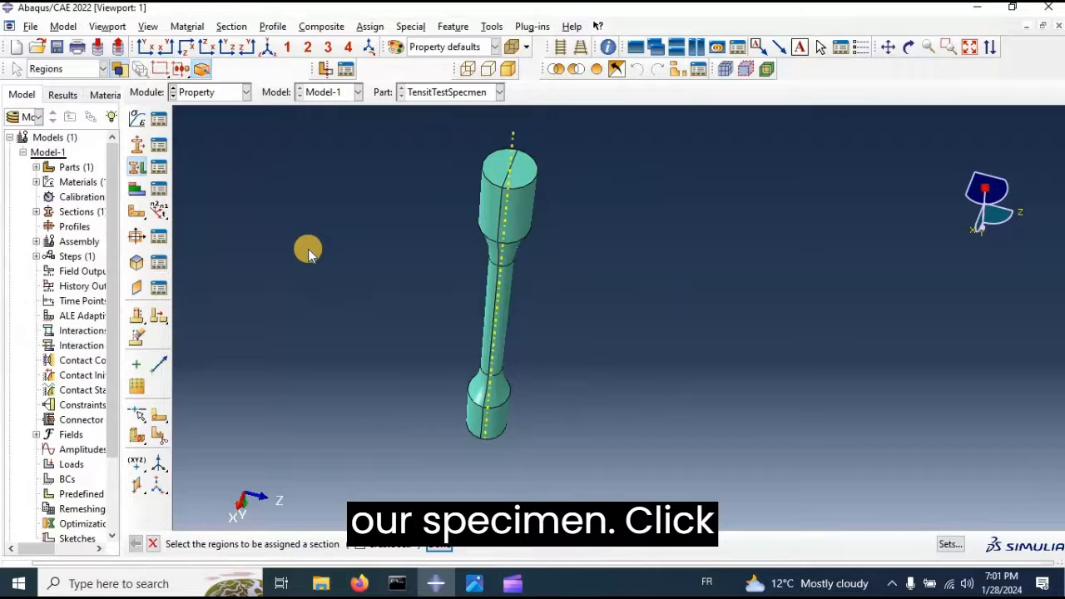
click(441, 548)
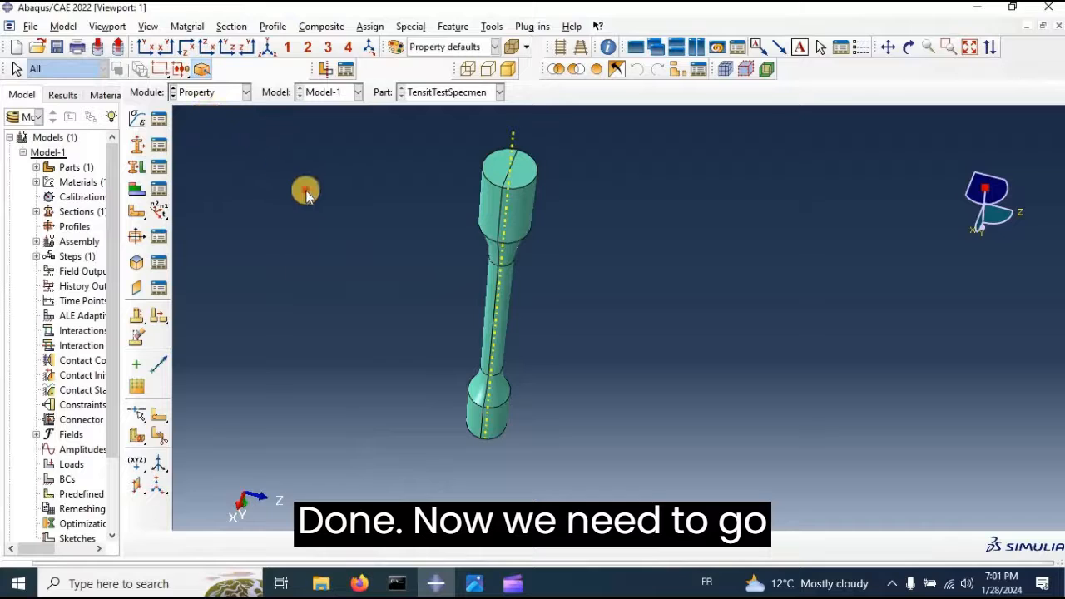
In the Assembly module, create a dependent instance of the TensitTestSpecmen part
click(215, 93)
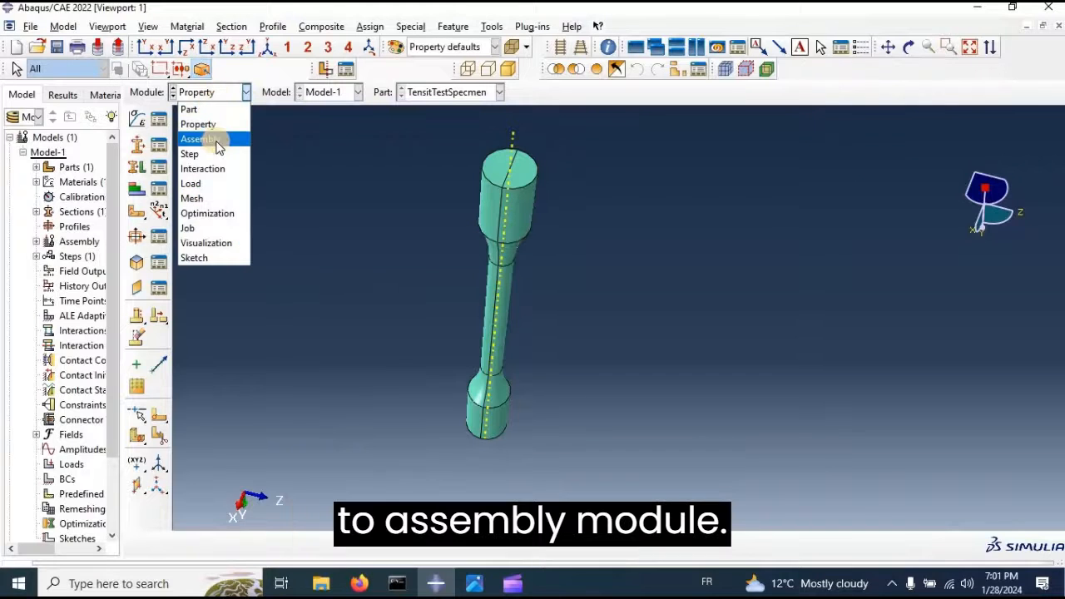
click(215, 139)
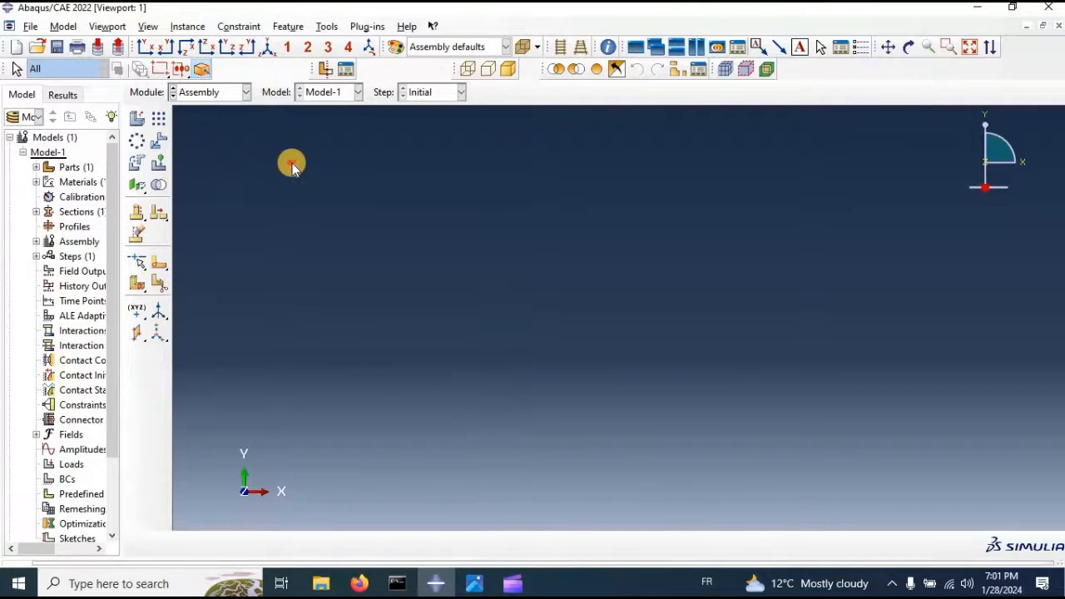
click(137, 121)
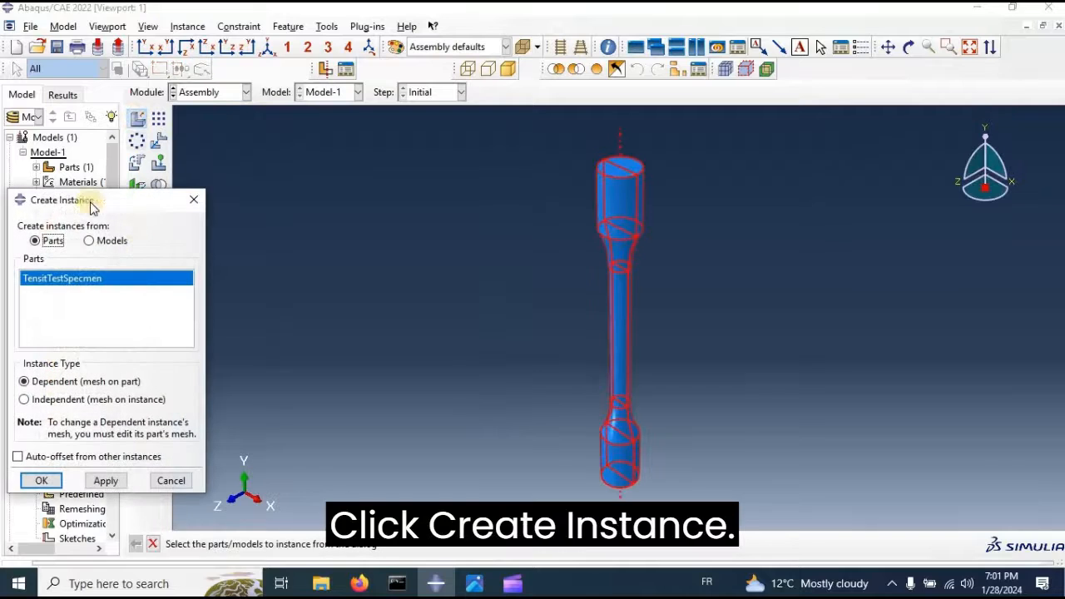
click(106, 481)
click(171, 481)
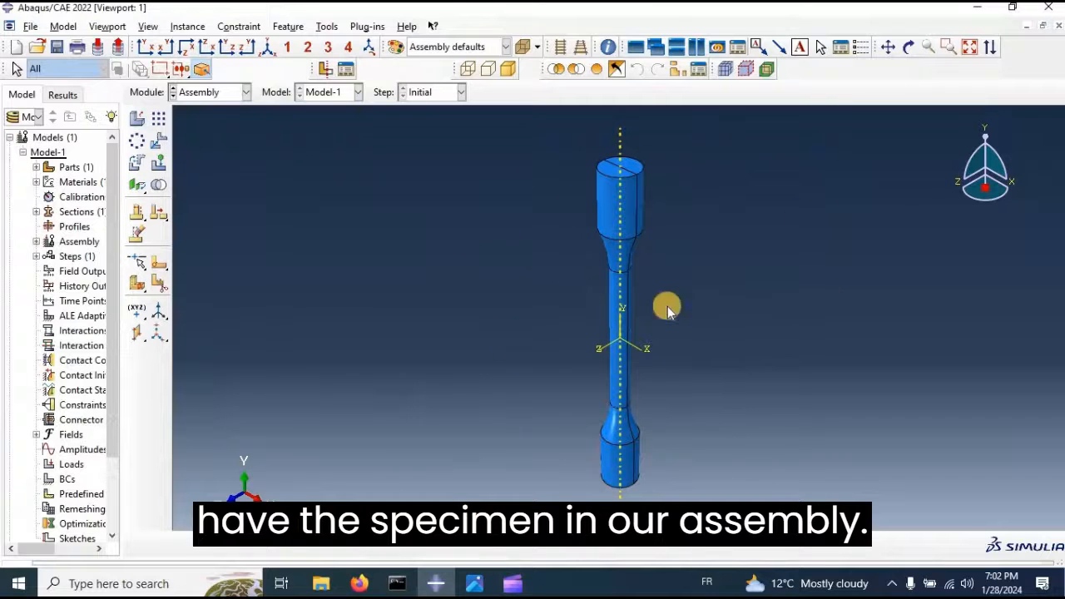
In the Step module, create a Dynamic, Explicit step named DynamicStep after the Initial step, with Nlgeom on
click(204, 92)
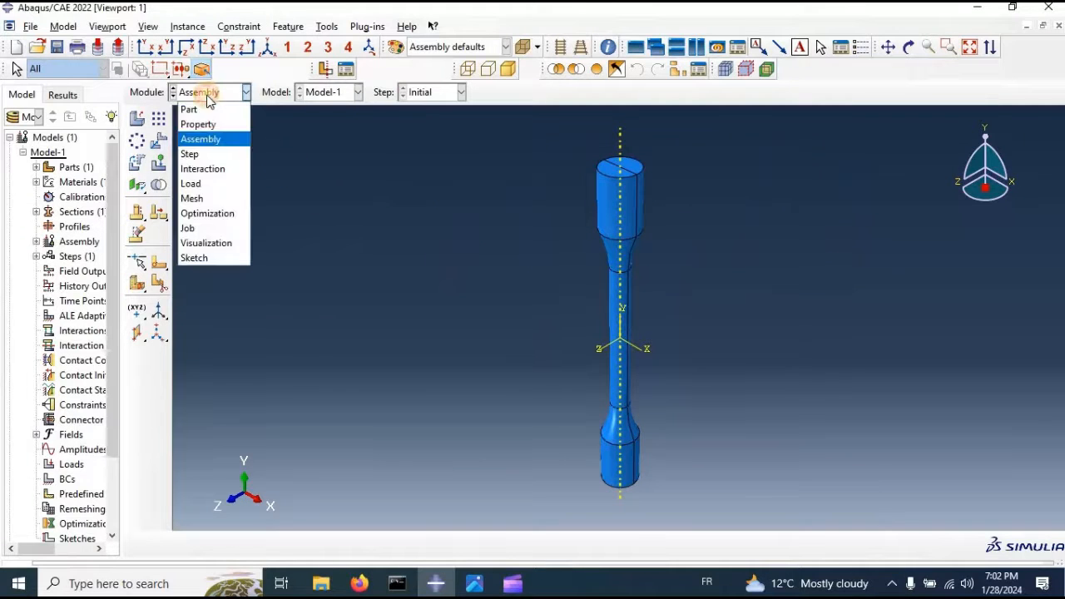
click(208, 156)
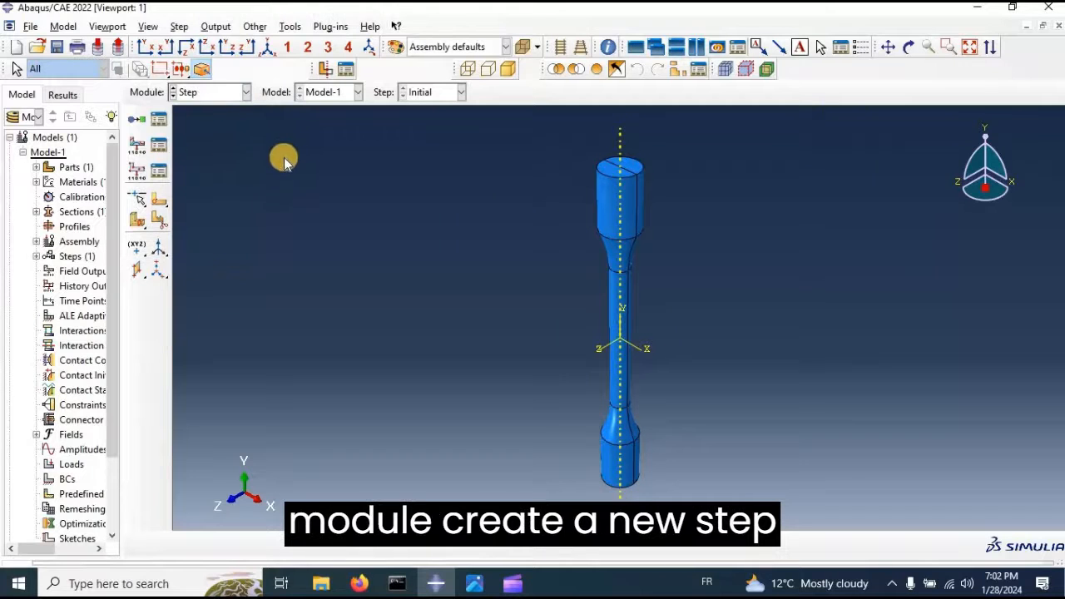
click(137, 121)
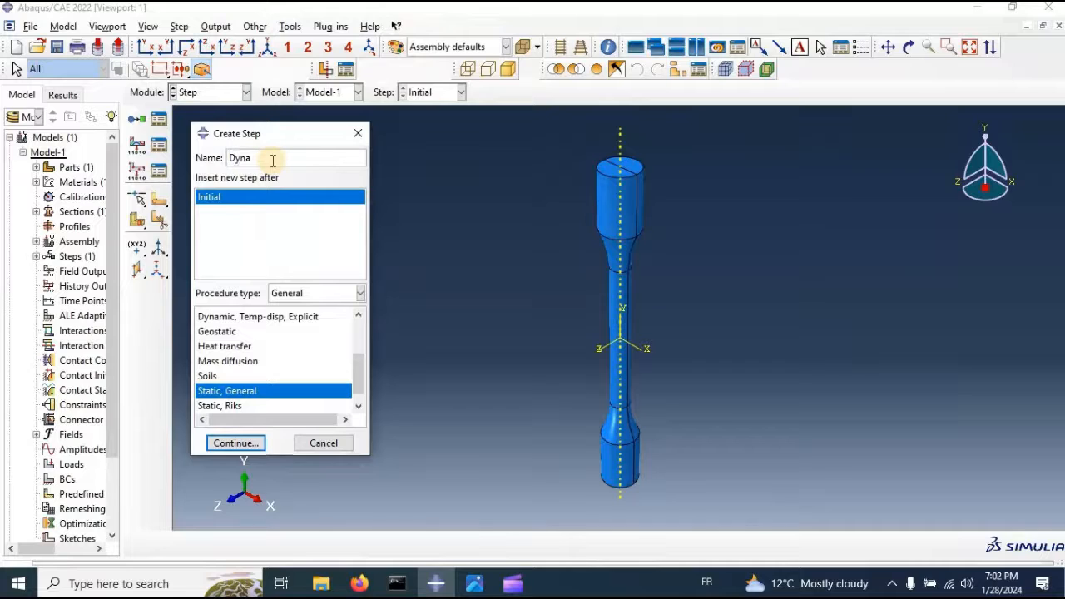
text(DynamicStep)
scroll(278, 342, up, 1)
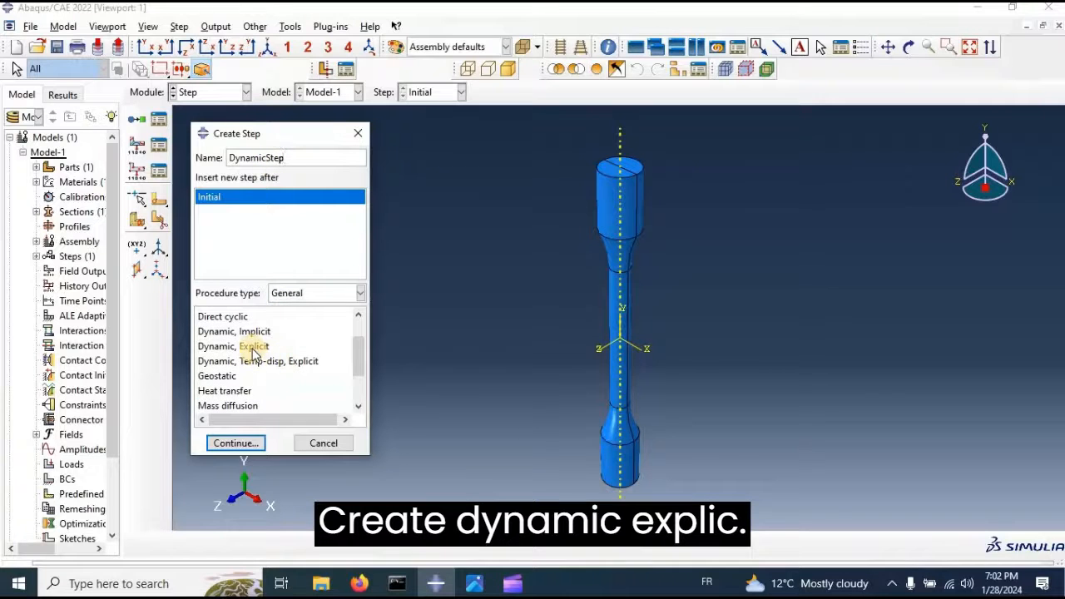
click(254, 347)
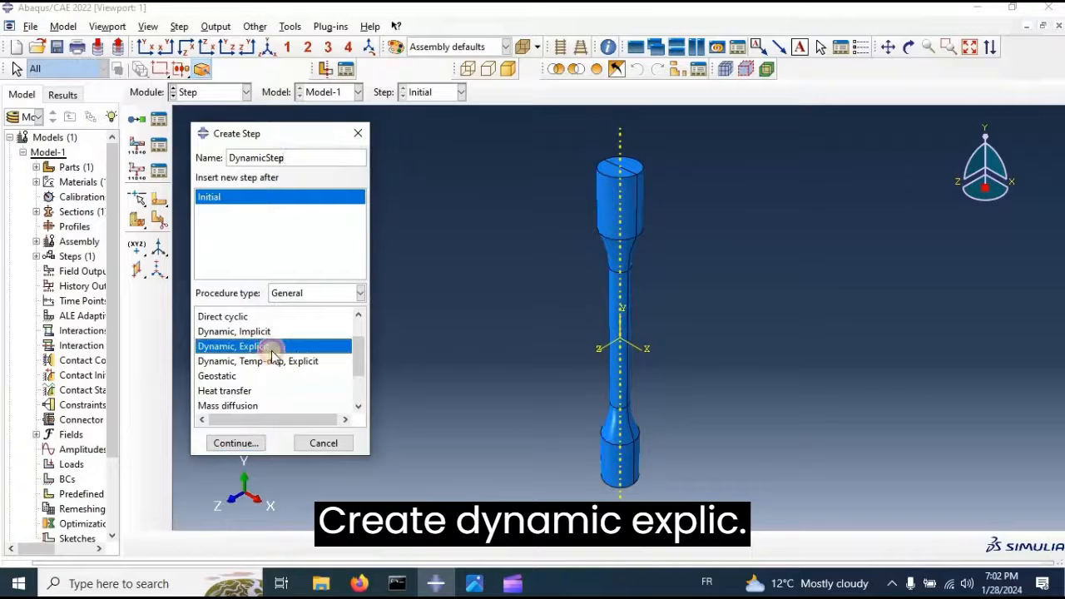
click(233, 443)
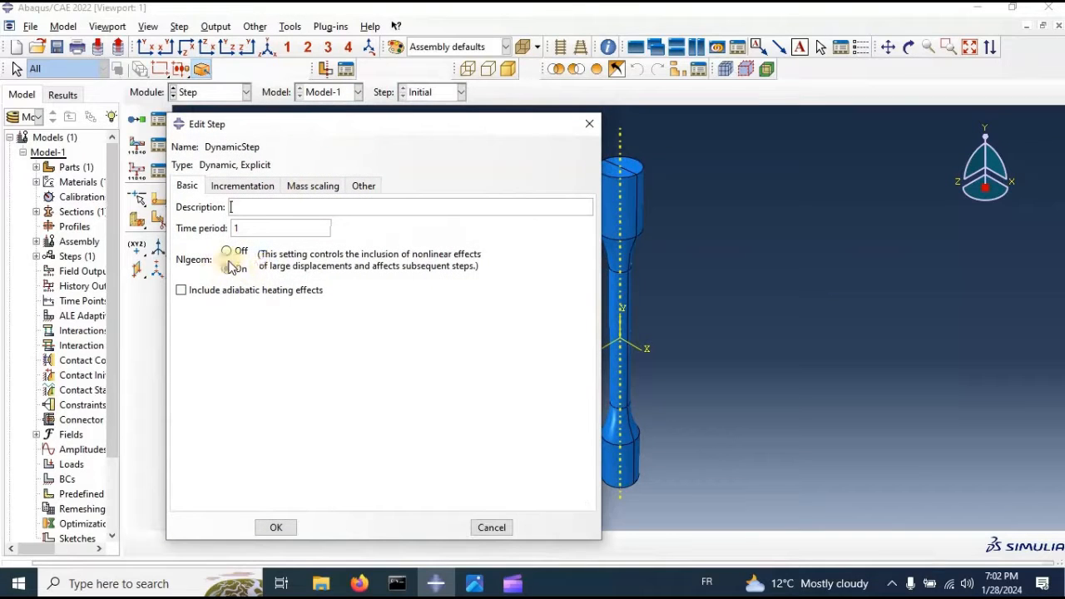
click(225, 270)
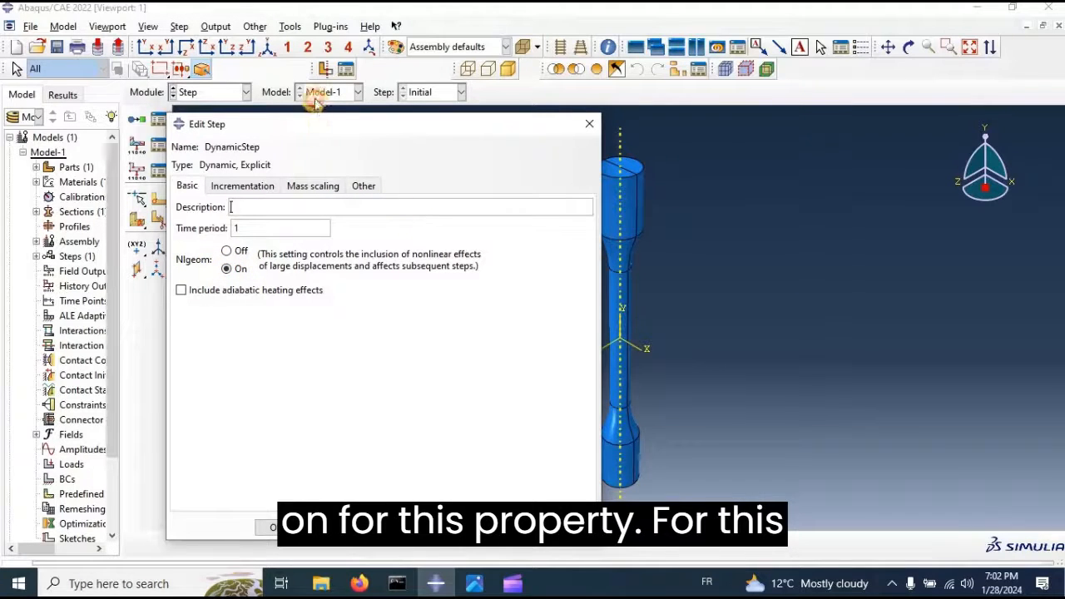
drag(321, 124, 308, 71)
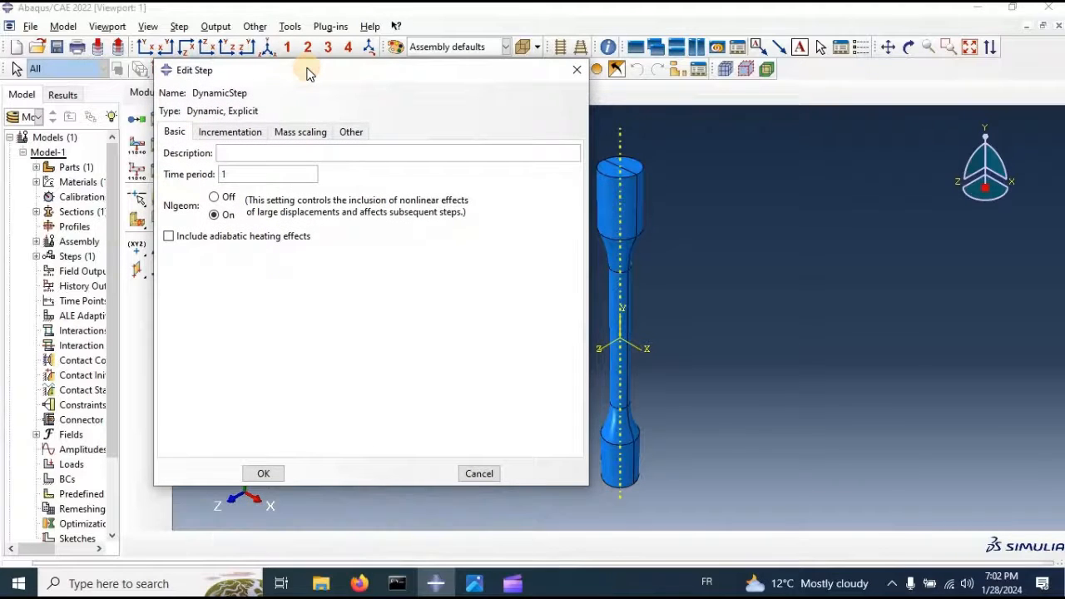
drag(306, 71, 327, 78)
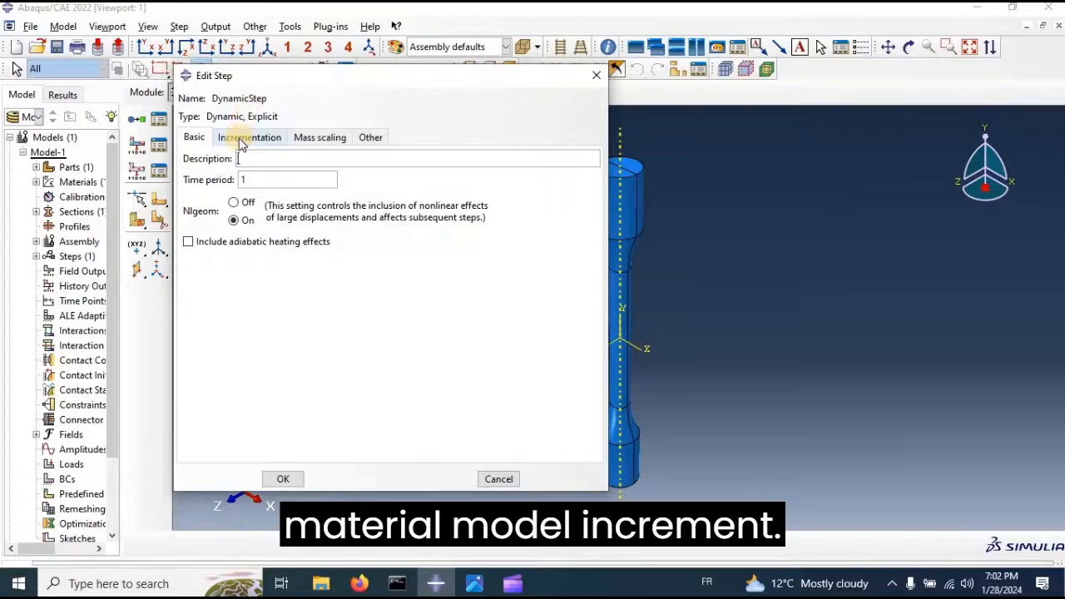
click(242, 139)
click(193, 138)
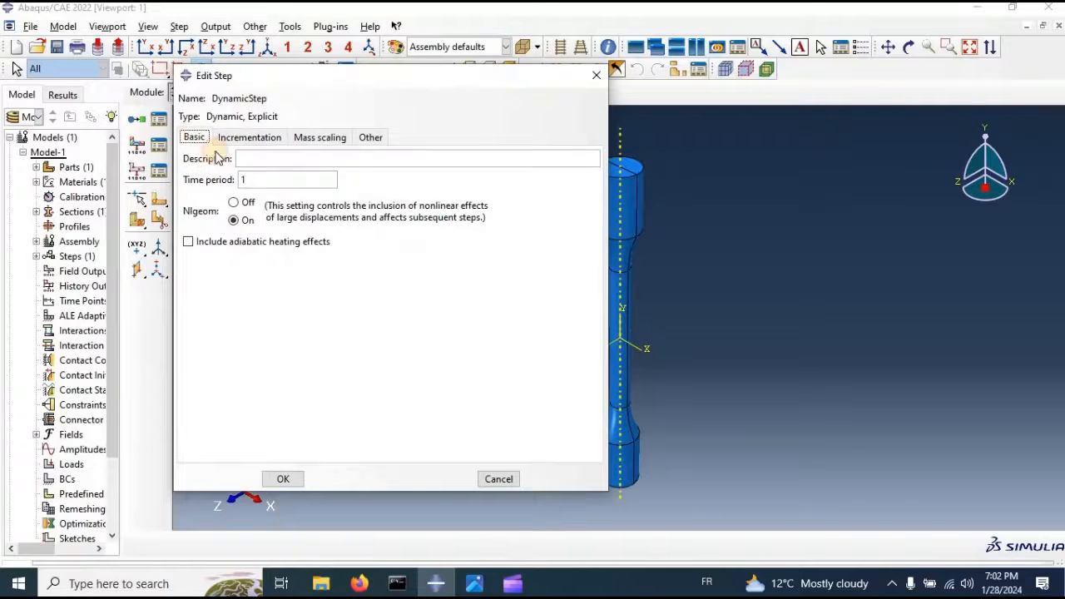
click(254, 140)
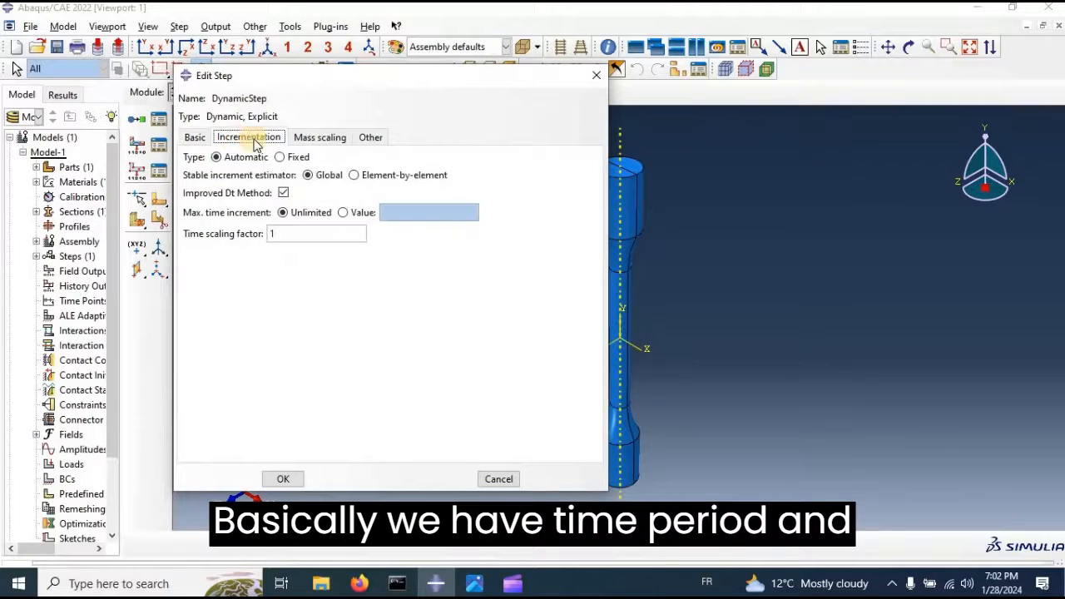
Add a semi-automatic mass scaling definition for the whole model at beginning of step, with scale factor 1000 and target time increment 5e-6
click(301, 140)
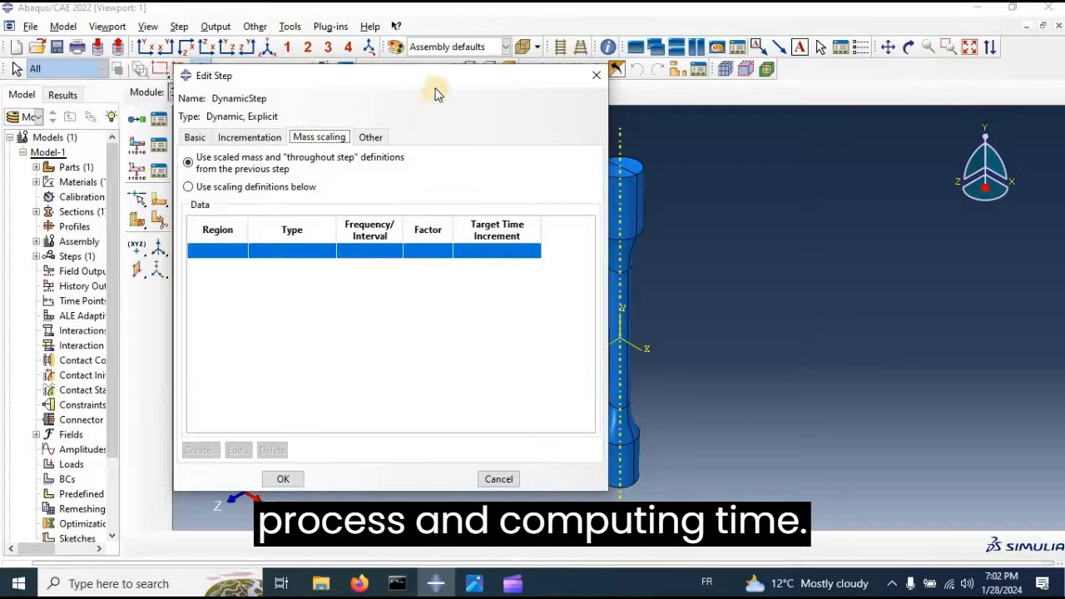
drag(406, 78, 365, 73)
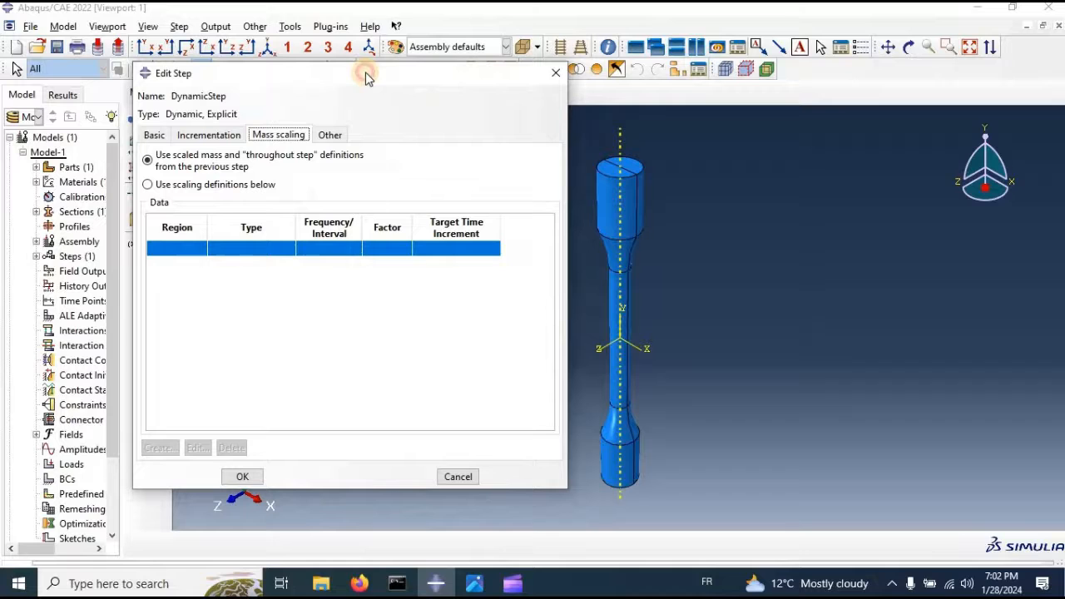
click(148, 185)
click(160, 448)
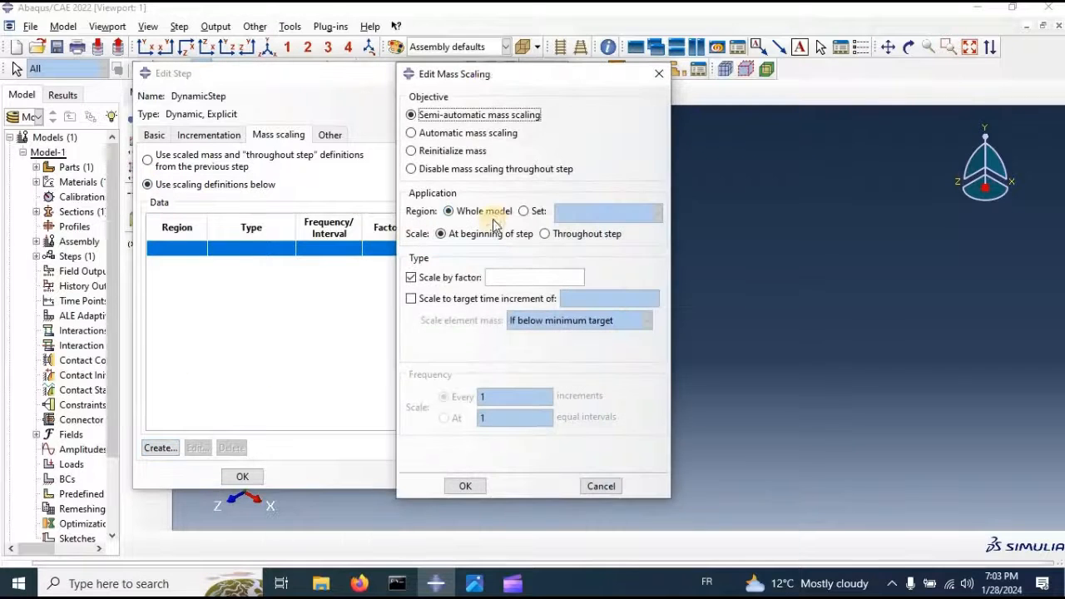
drag(487, 73, 346, 66)
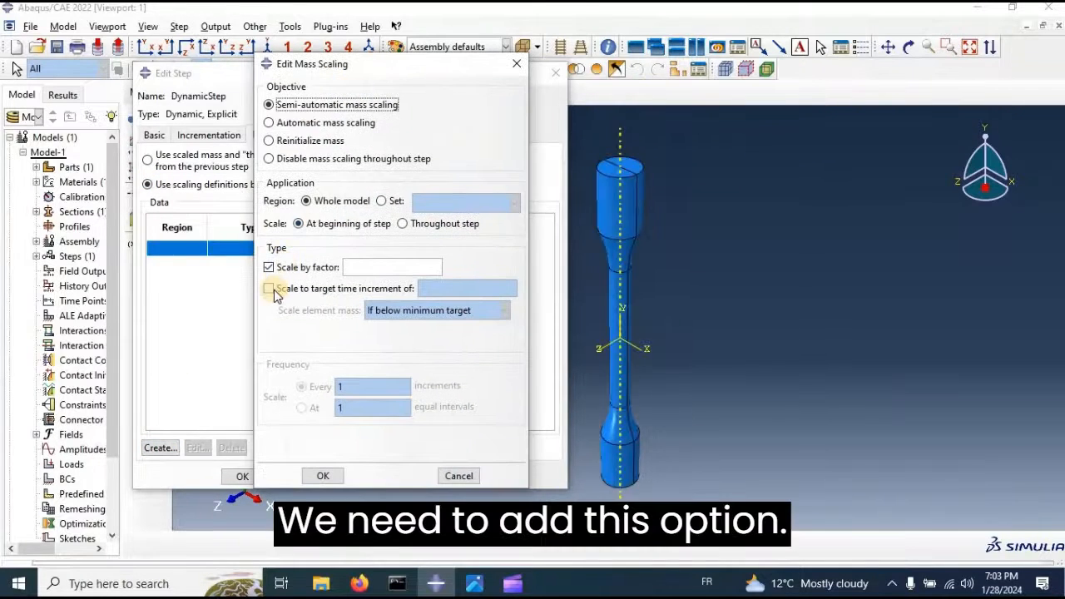
click(268, 288)
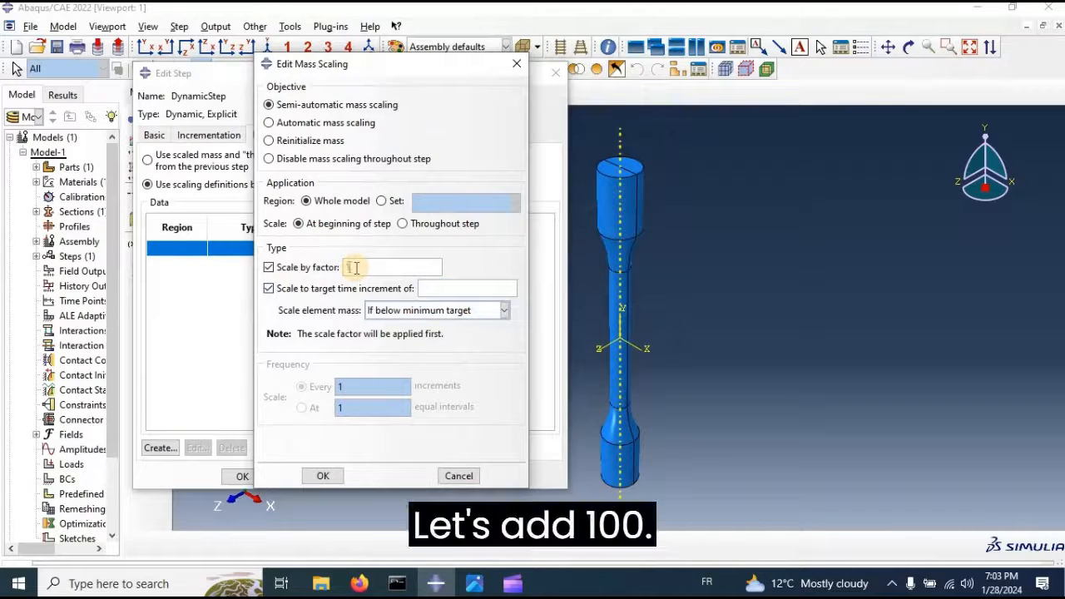
text(1000)
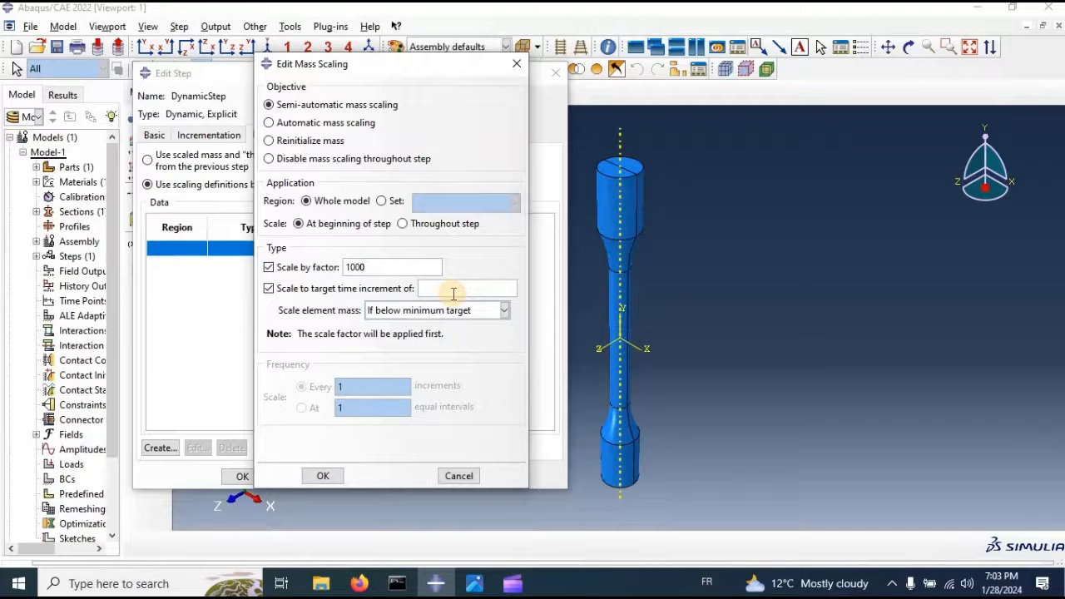
click(453, 293)
text(5e-)
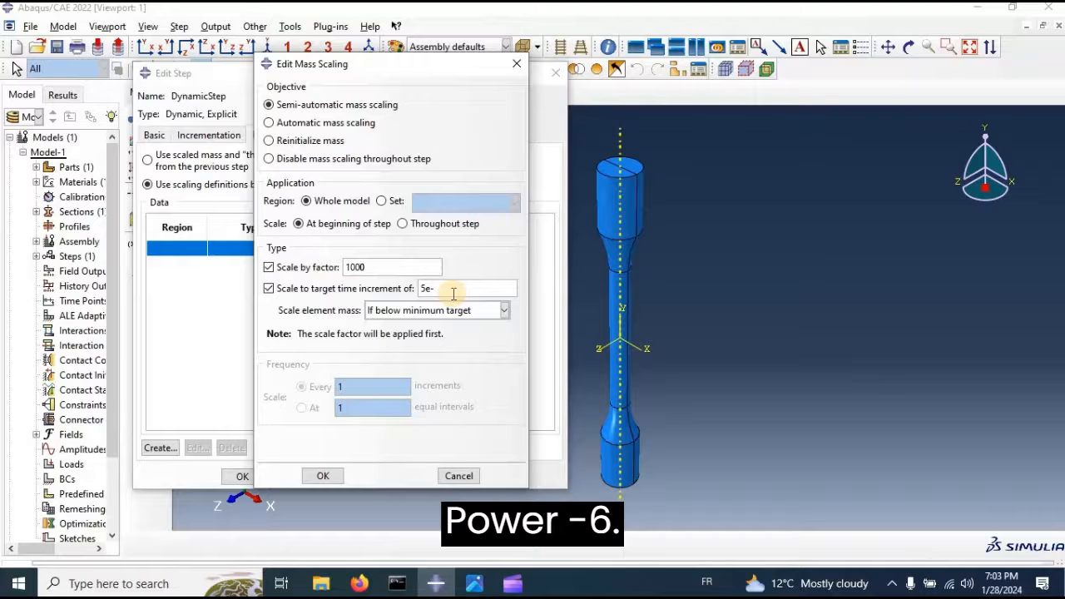
key(BackSpace)
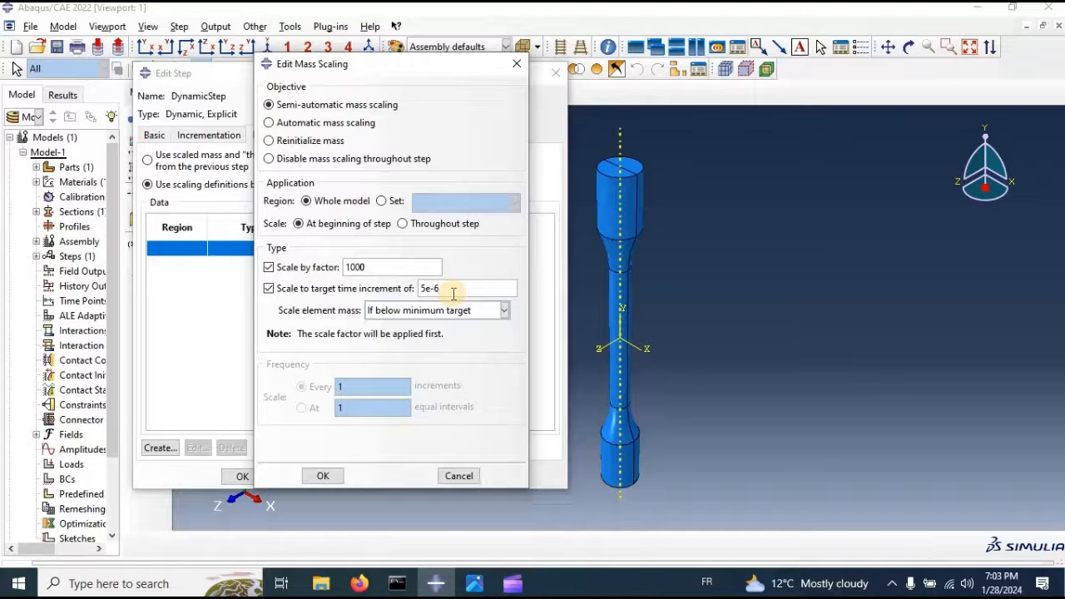
click(325, 477)
click(254, 260)
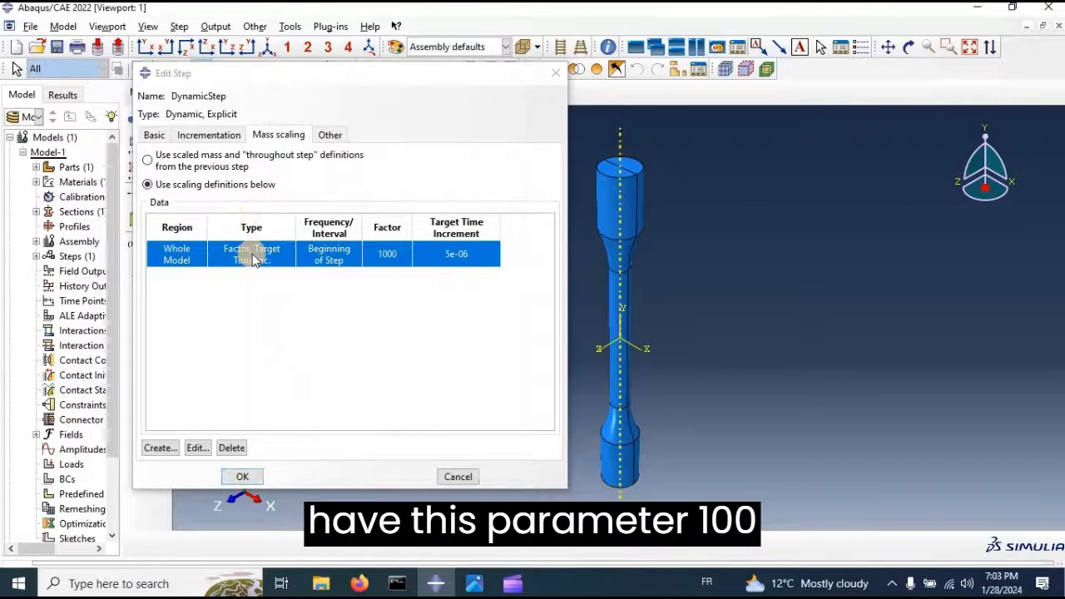
Confirm the DynamicStep edits so the whole-model mass scaling definition is saved
click(241, 477)
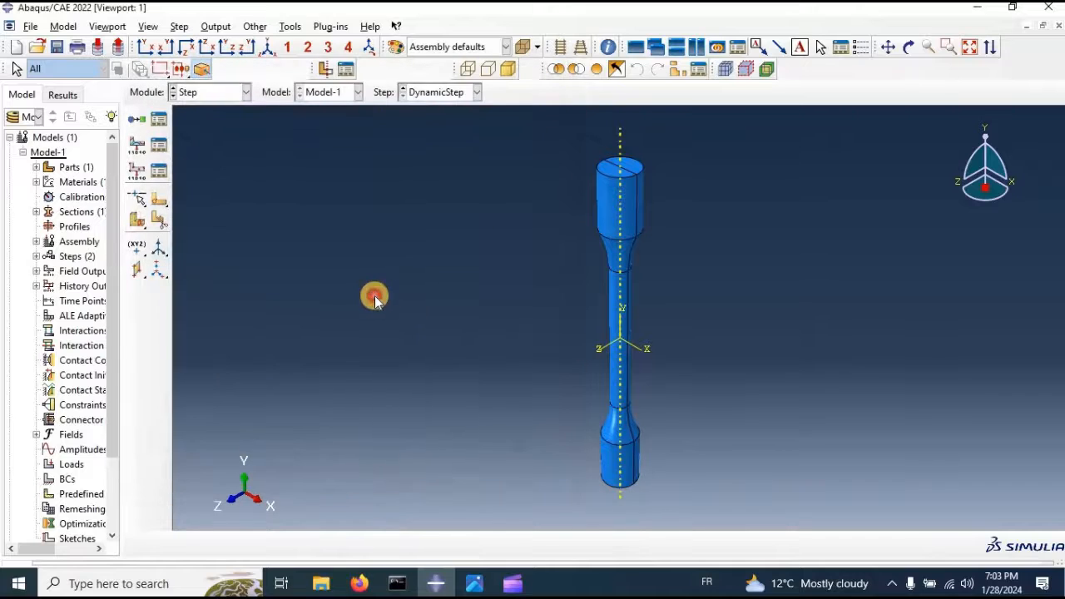
scroll(402, 208, down, 3)
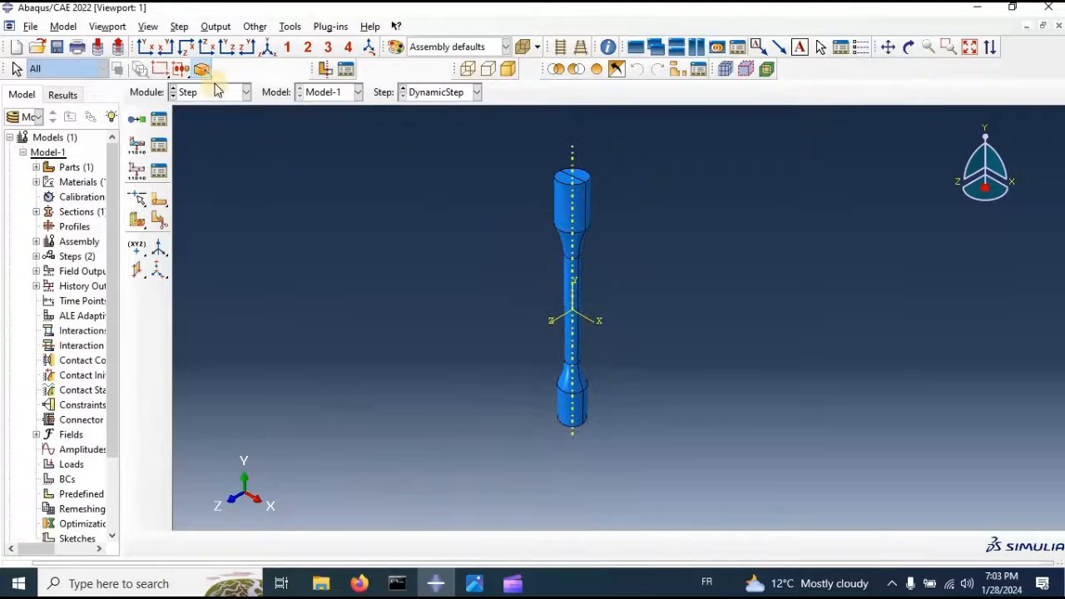
click(325, 235)
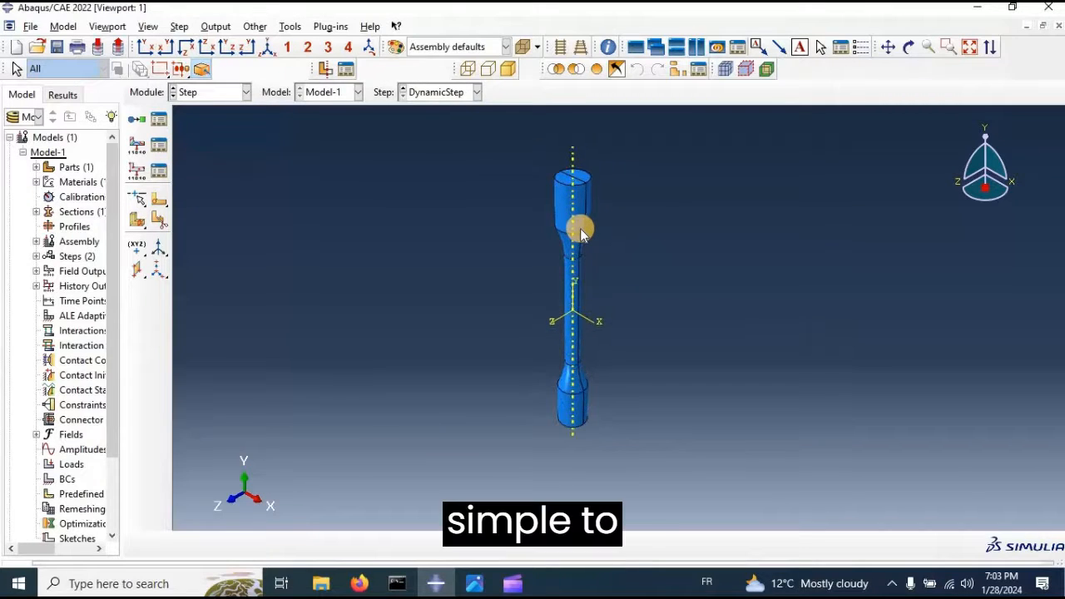
scroll(581, 233, down, 1)
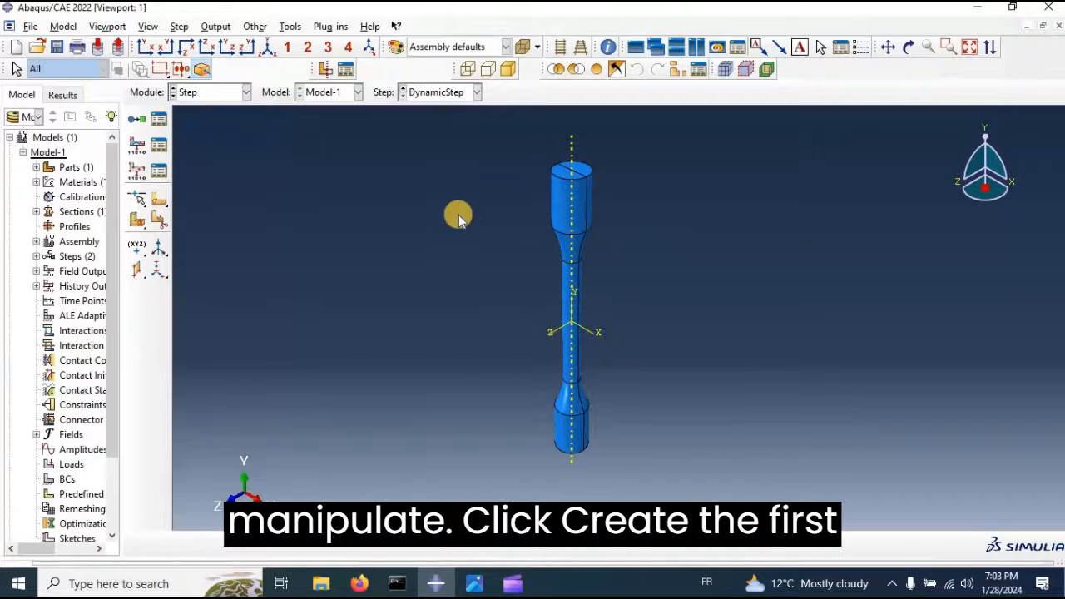
Create two reference points, one at the centre of the specimen's top end face and one at the centre of its bottom end face
click(291, 27)
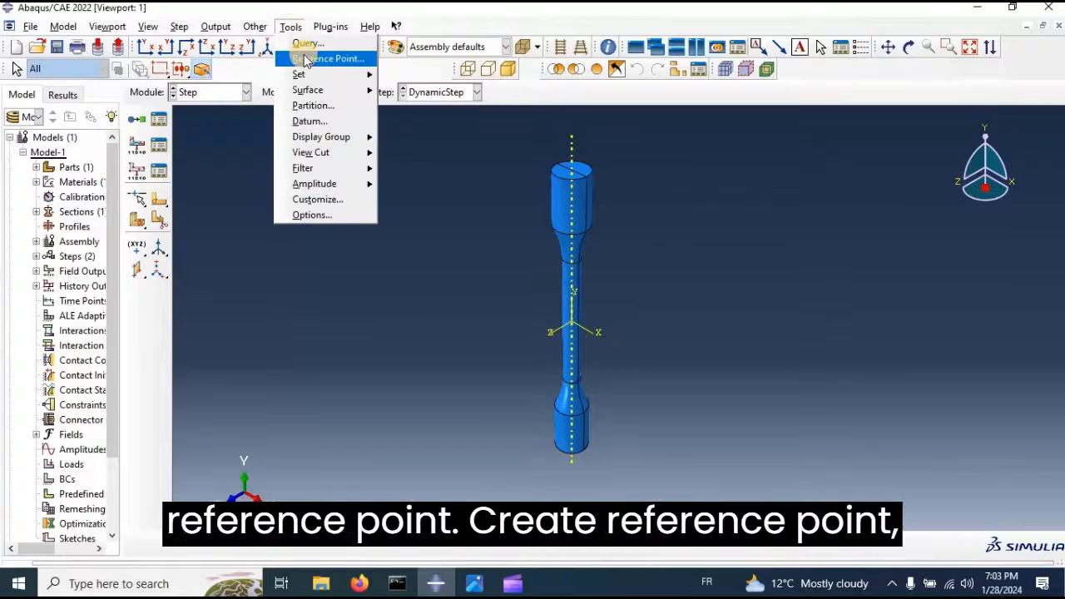
click(305, 60)
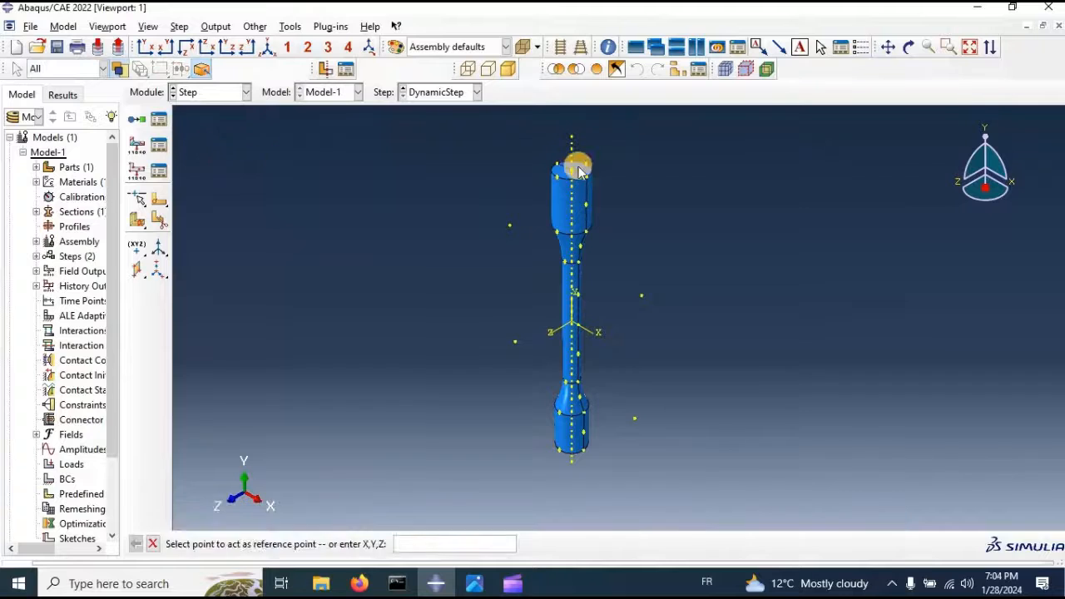
click(573, 170)
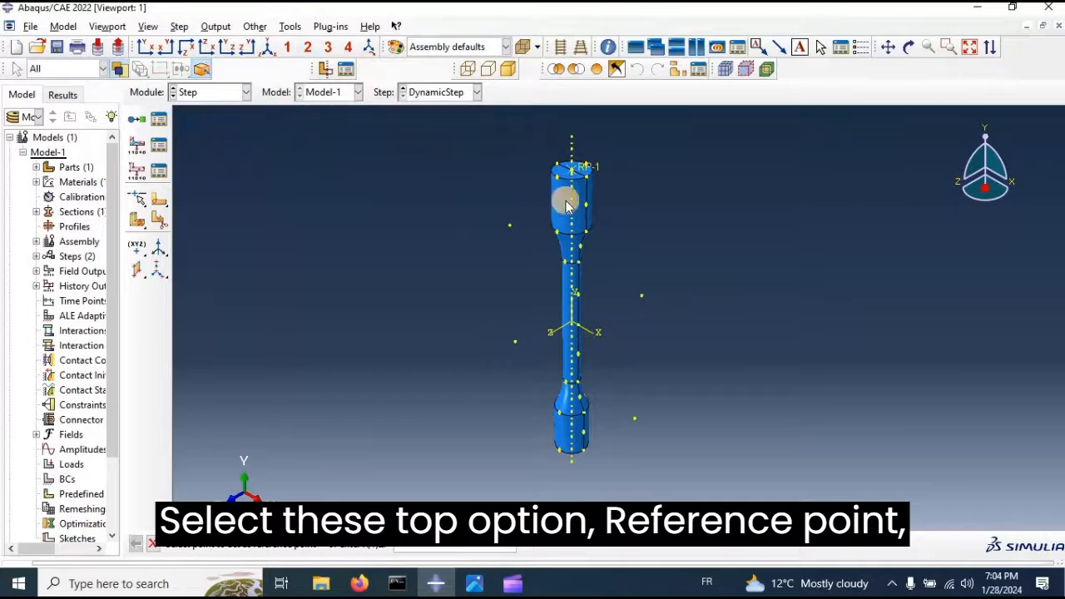
ctrl+alt+drag(582, 385, 522, 460)
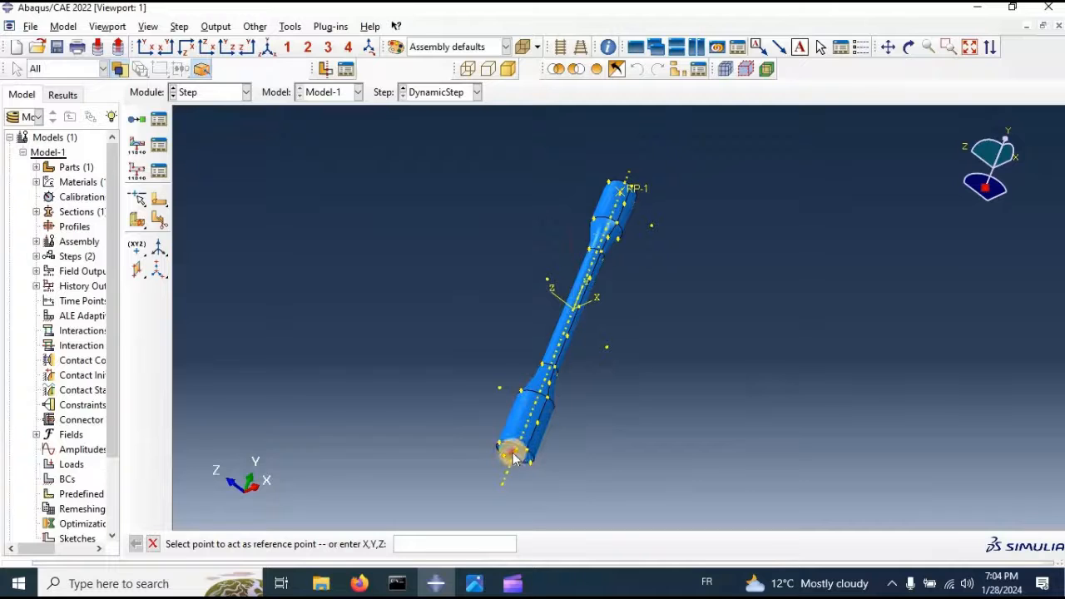
click(513, 455)
scroll(707, 257, down, 2)
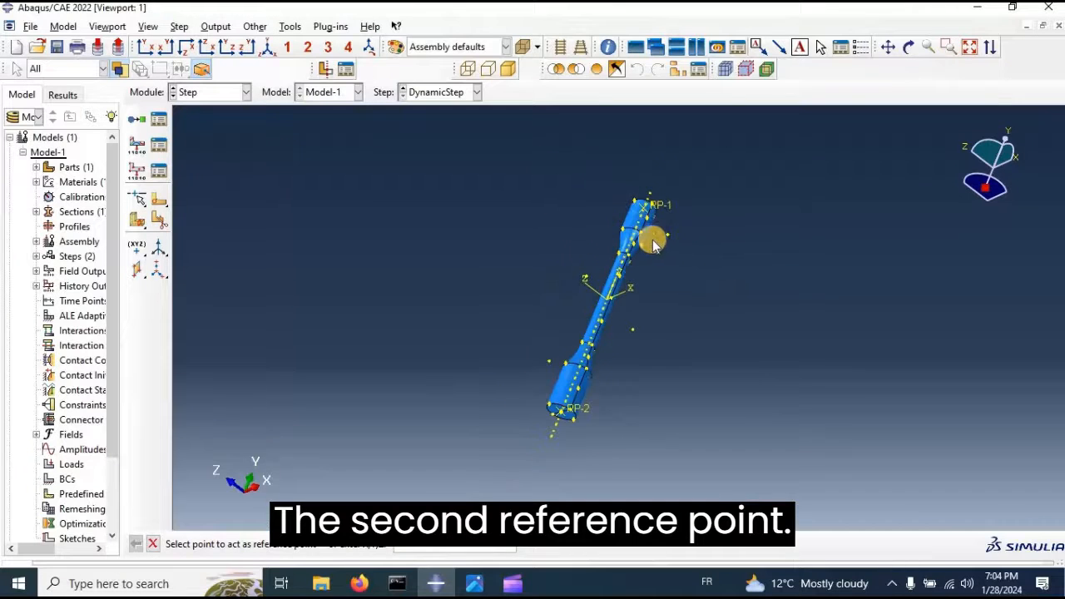
ctrl+alt+drag(632, 208, 583, 219)
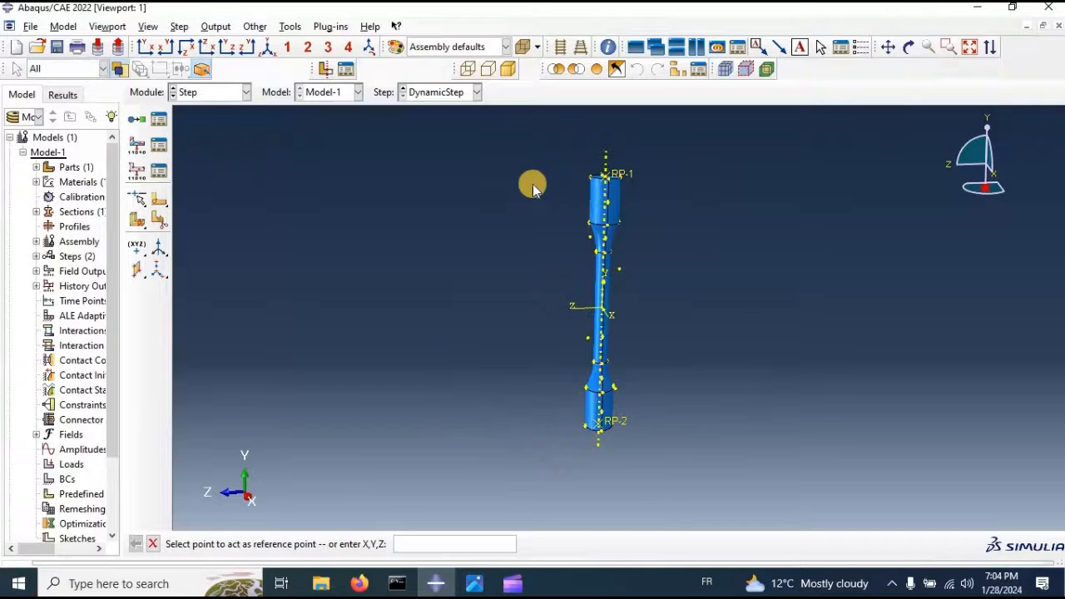
Switch to the Interaction module and inspect the upper and lower grip ends with their reference points
click(198, 94)
click(206, 165)
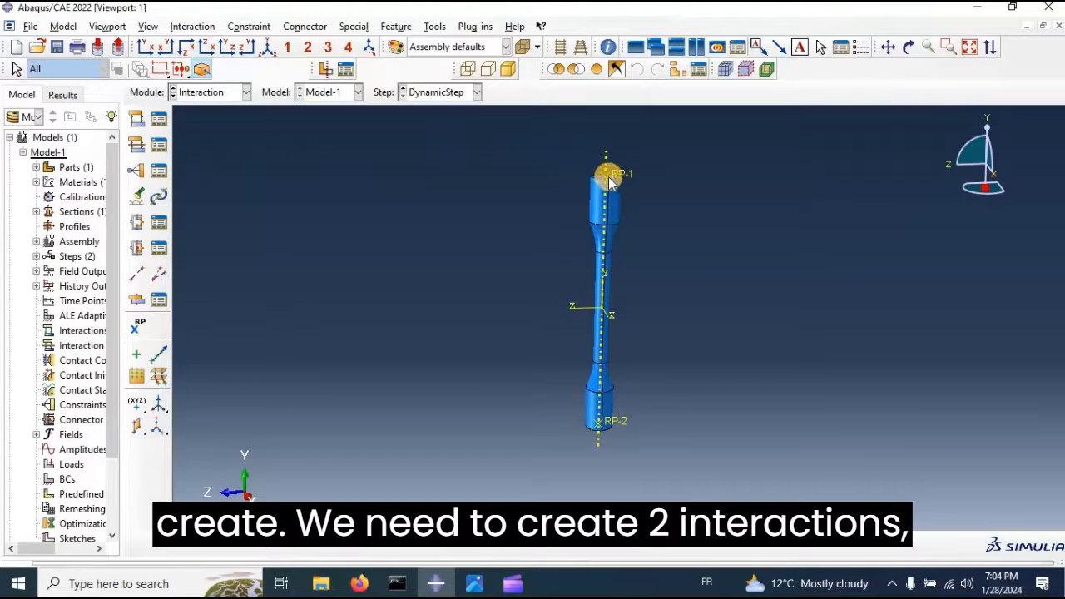
scroll(611, 175, up, 3)
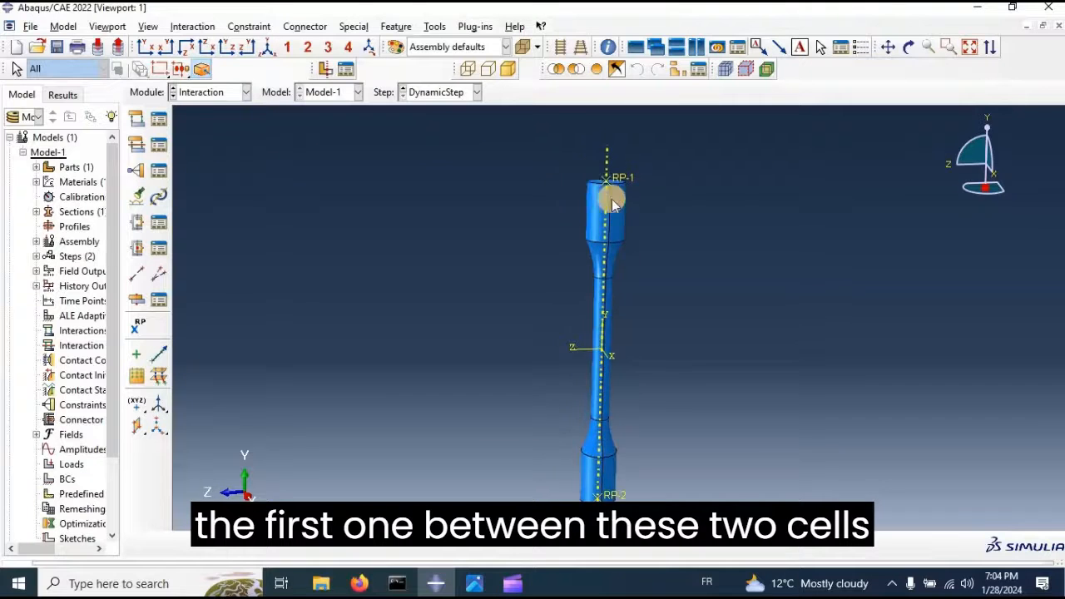
scroll(612, 199, up, 2)
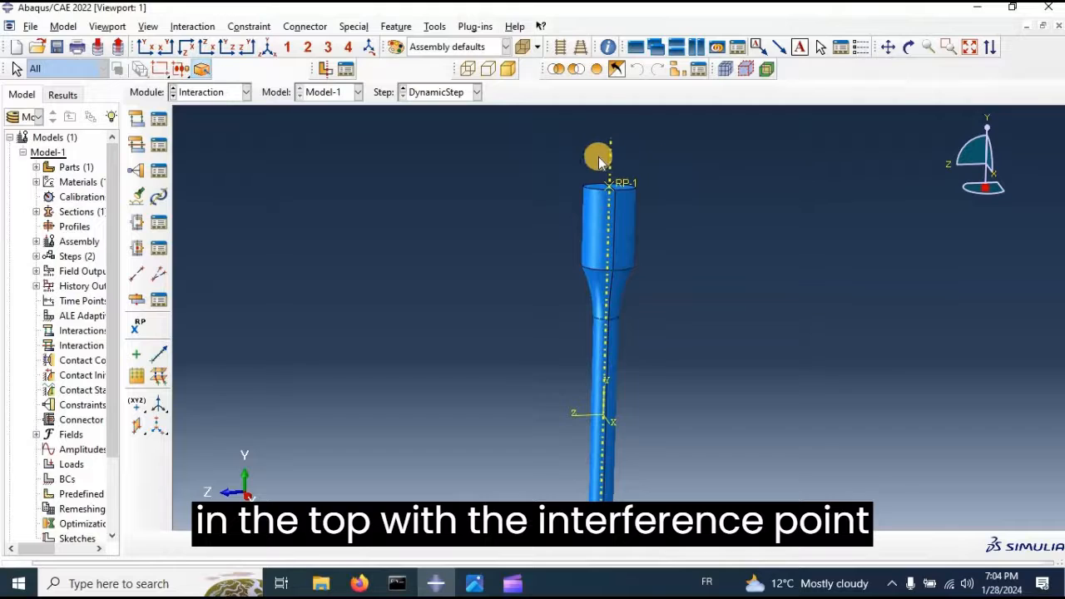
scroll(601, 340, down, 4)
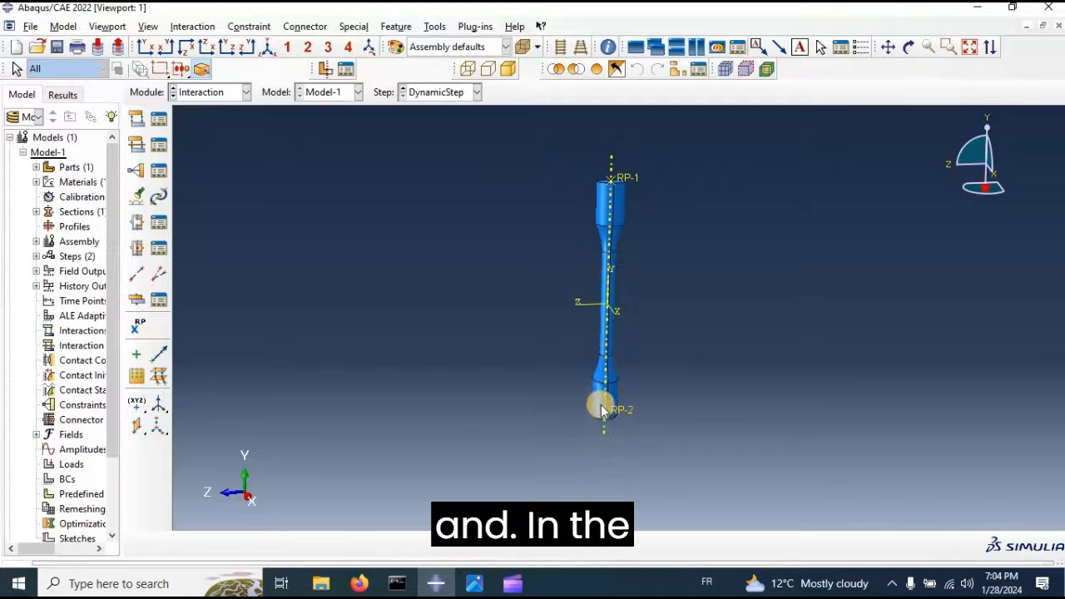
scroll(601, 409, up, 6)
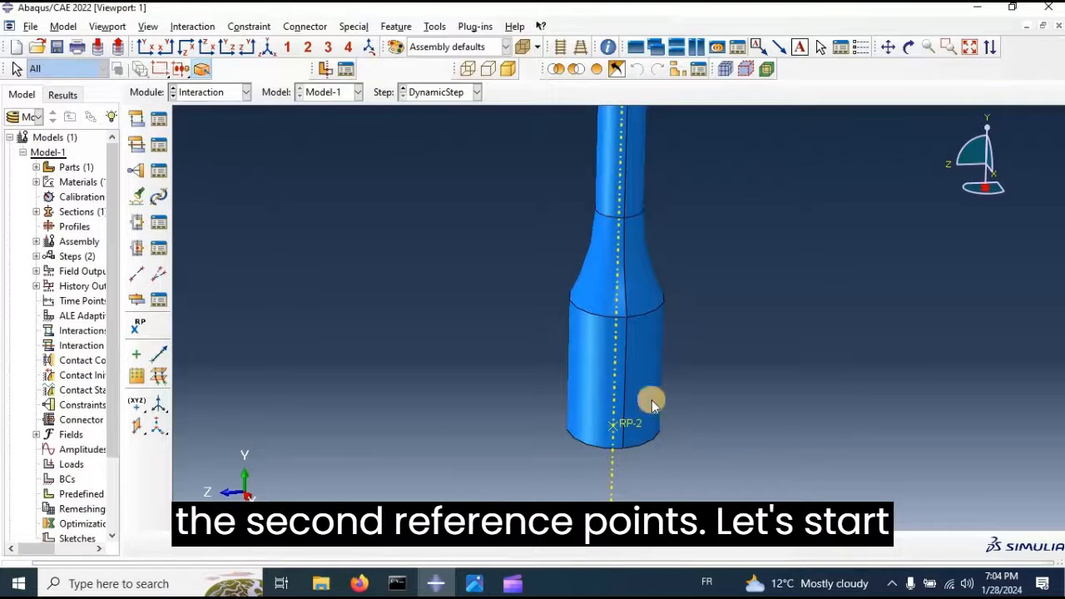
scroll(579, 411, down, 5)
scroll(578, 410, down, 2)
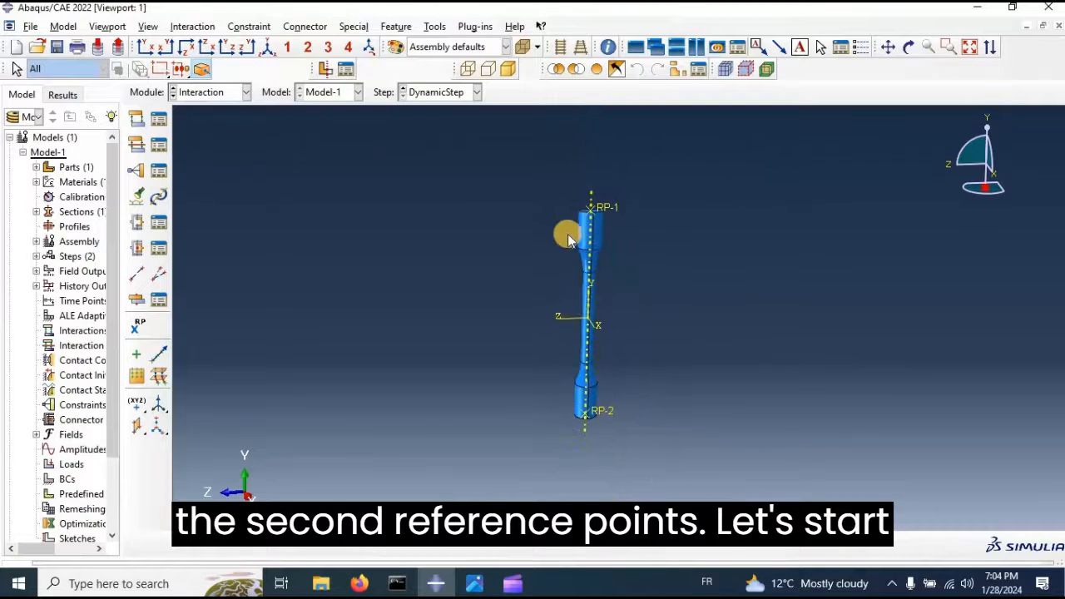
Create a kinematic coupling constraint between RP-1 and the upper grip's node region, with all six degrees of freedom constrained
scroll(580, 180, up, 5)
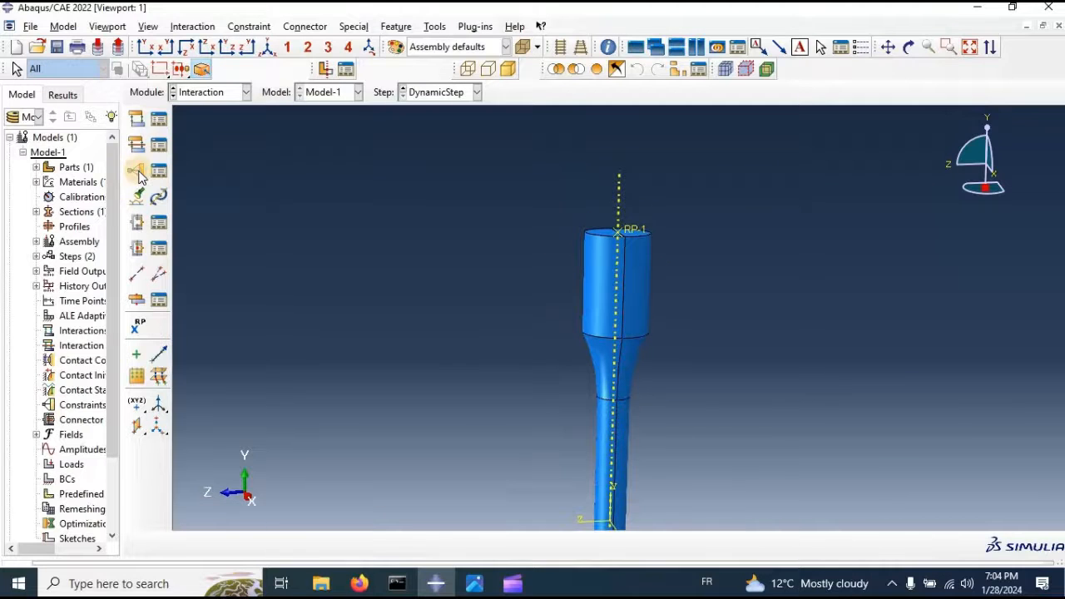
click(137, 171)
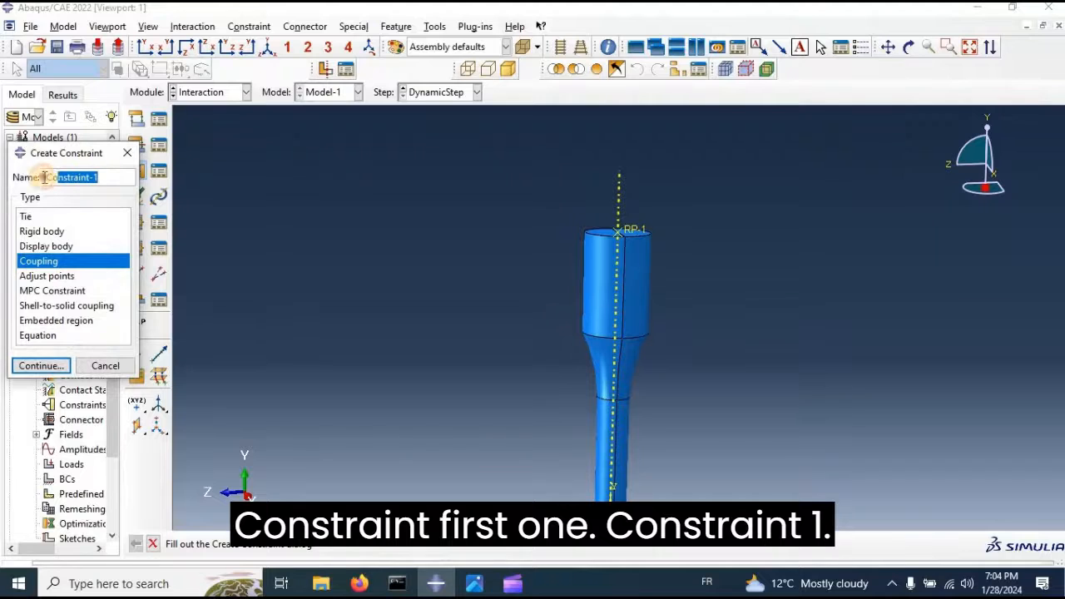
click(41, 365)
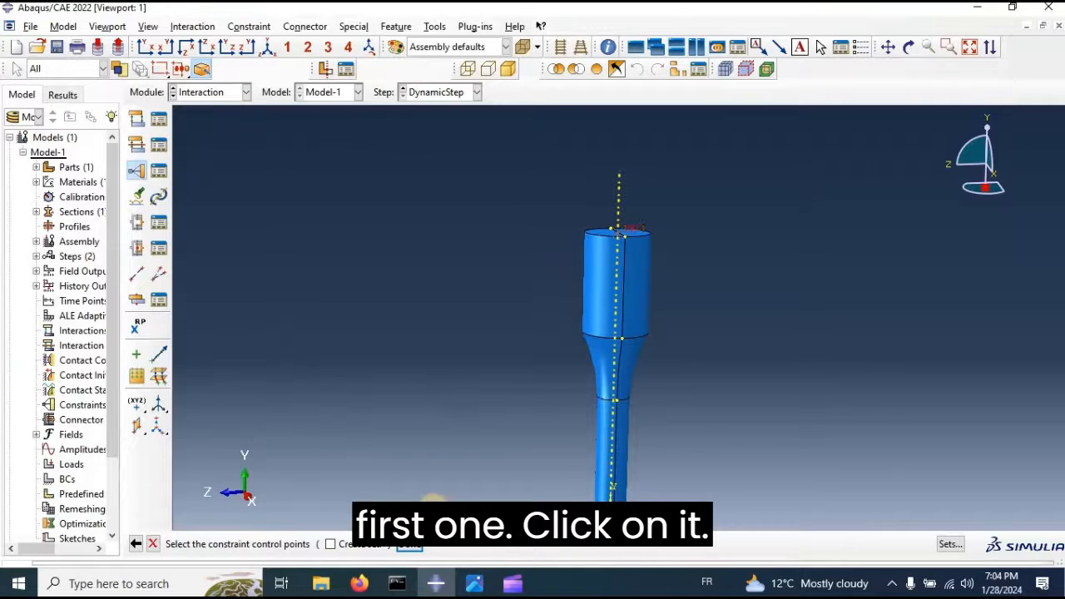
click(410, 544)
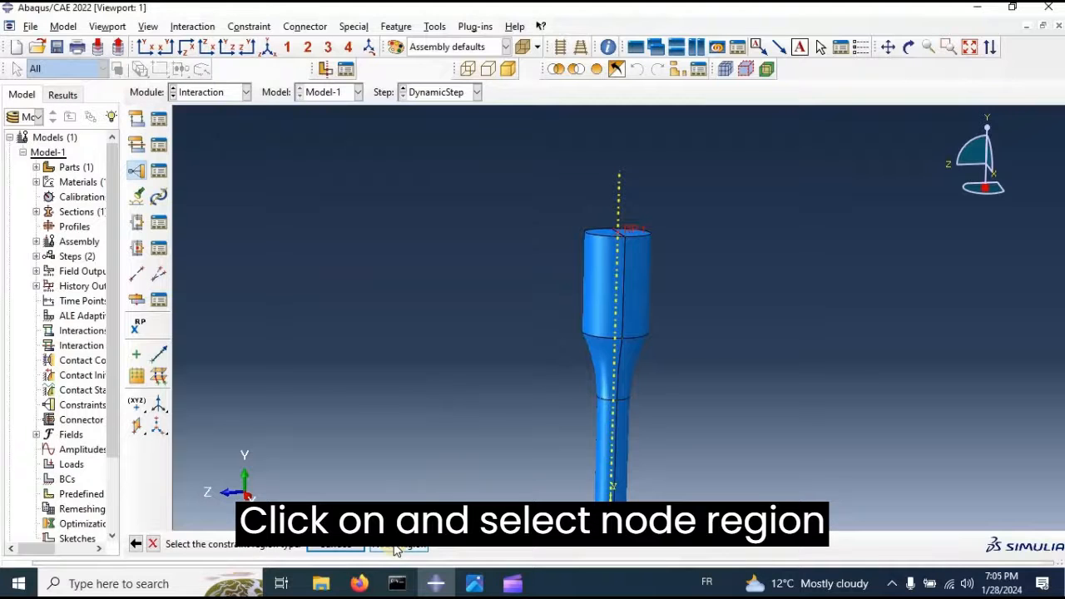
click(397, 545)
drag(576, 231, 692, 281)
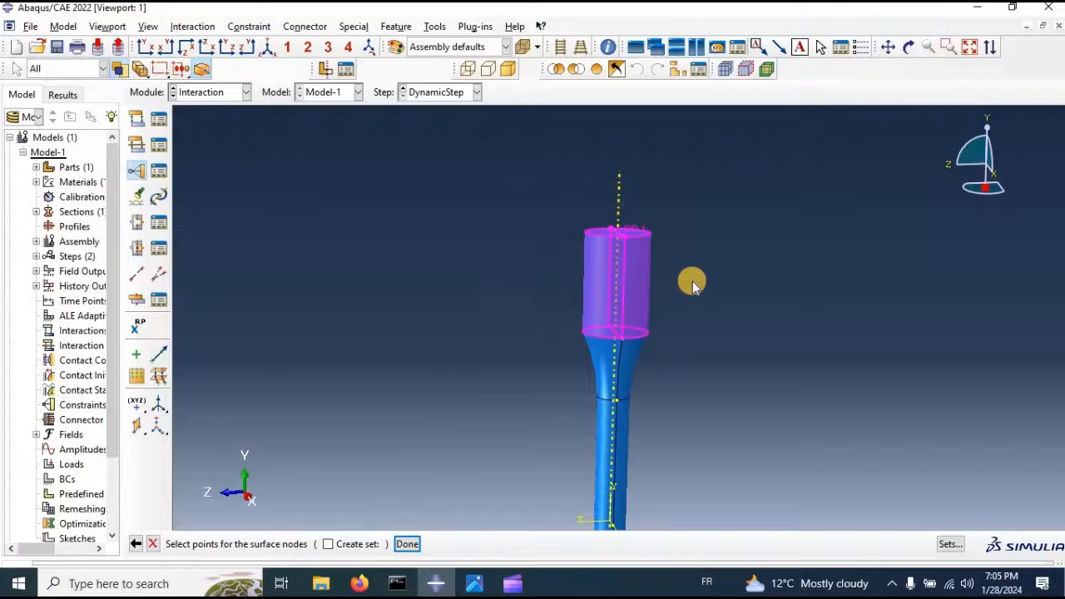
click(406, 546)
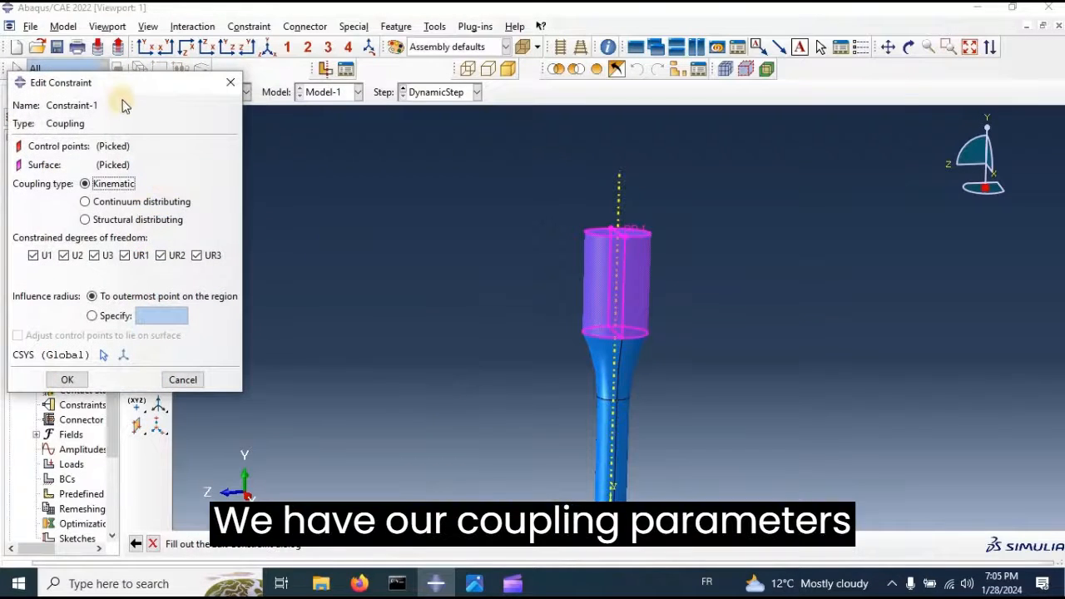
drag(120, 94, 297, 135)
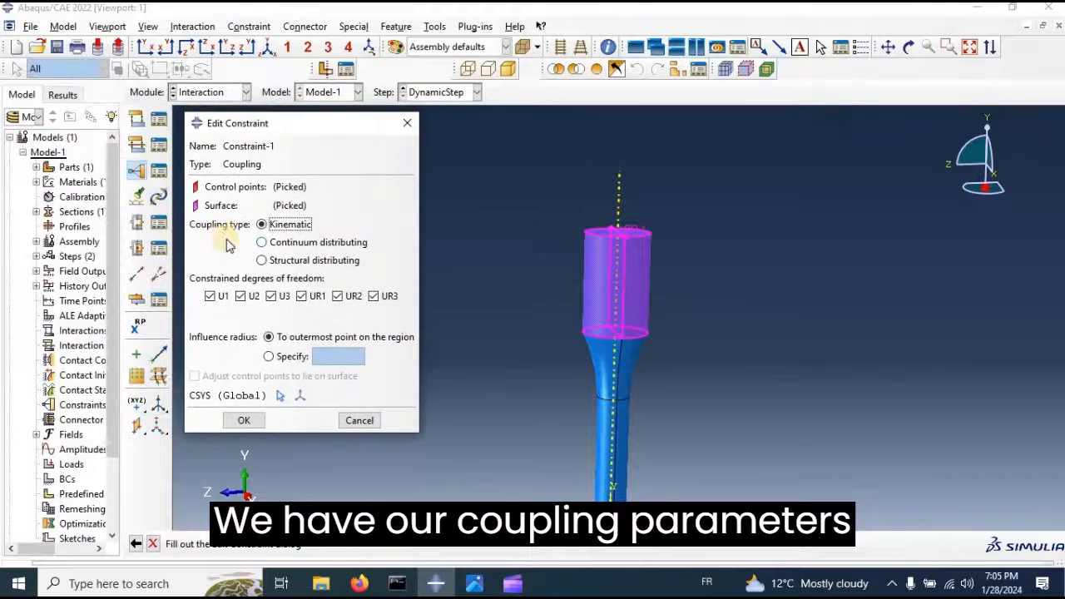
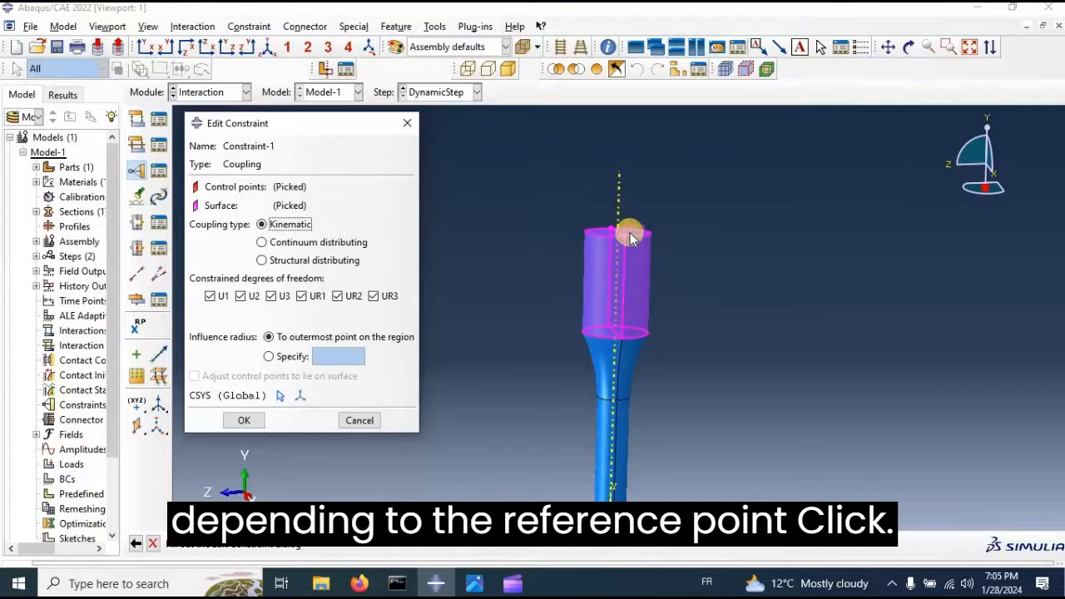
click(263, 420)
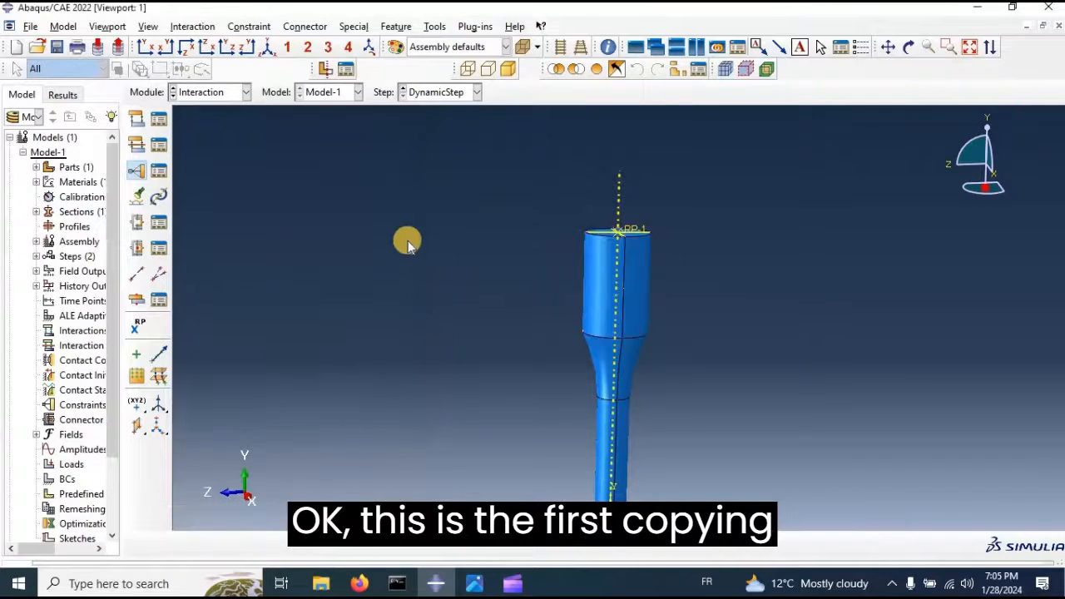
Start a second coupling constraint for the specimen's lower grip end at RP-2
scroll(388, 235, down, 3)
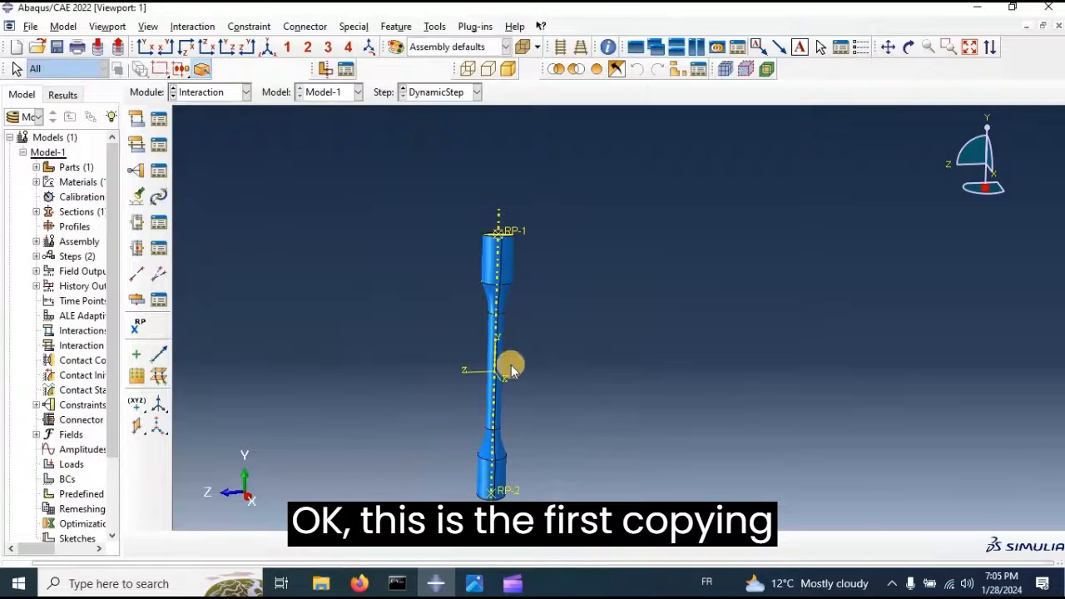
click(908, 47)
drag(502, 344, 510, 318)
scroll(479, 331, up, 4)
click(136, 172)
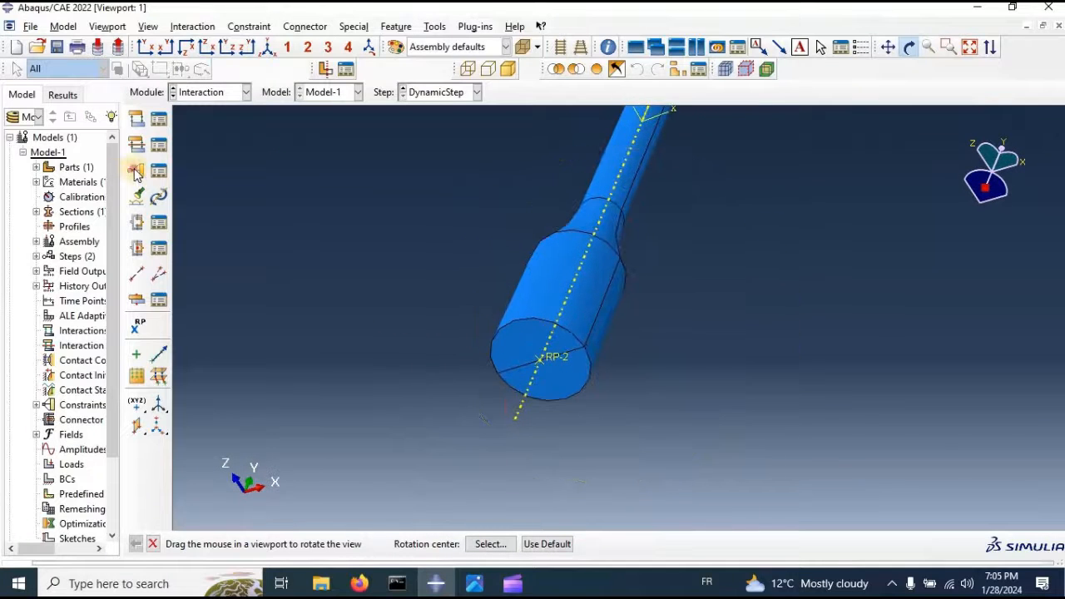
click(135, 172)
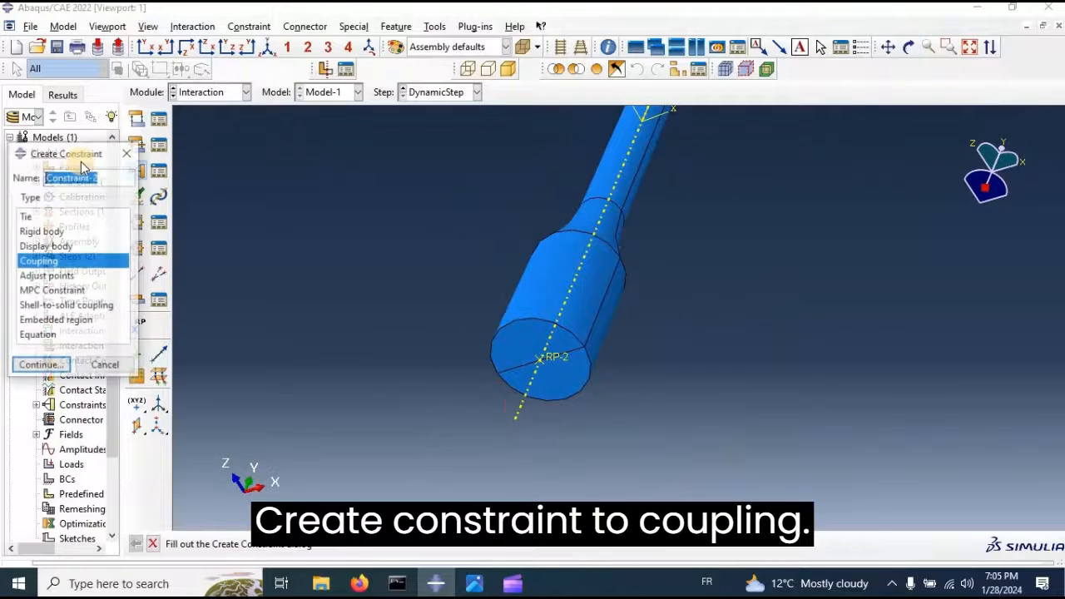
click(38, 366)
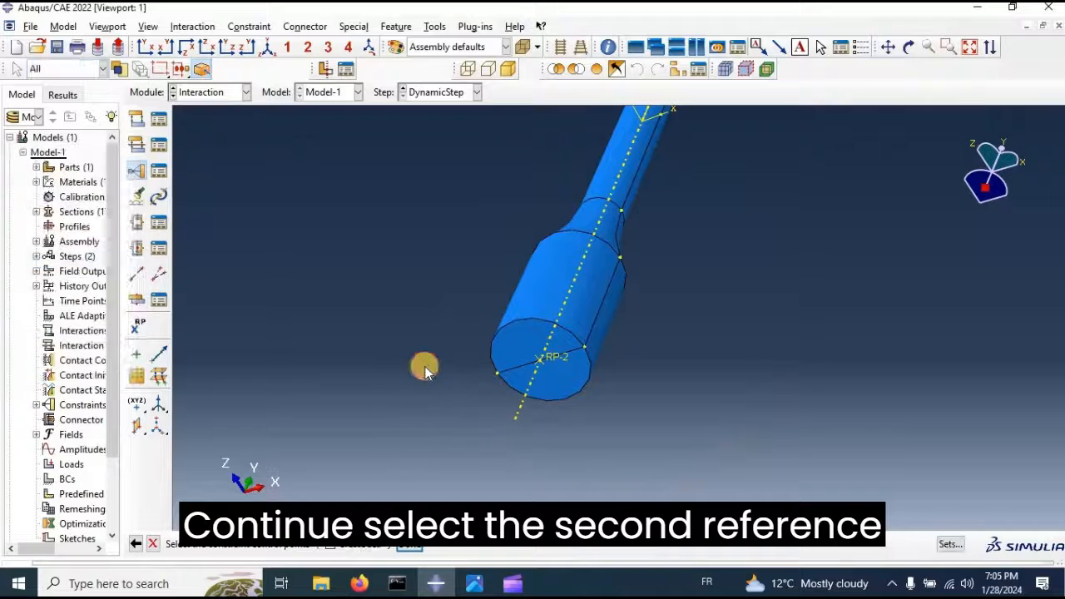
Create a kinematic coupling constraint between reference point RP-2 and the surface nodes of the specimen's lower grip section
click(553, 359)
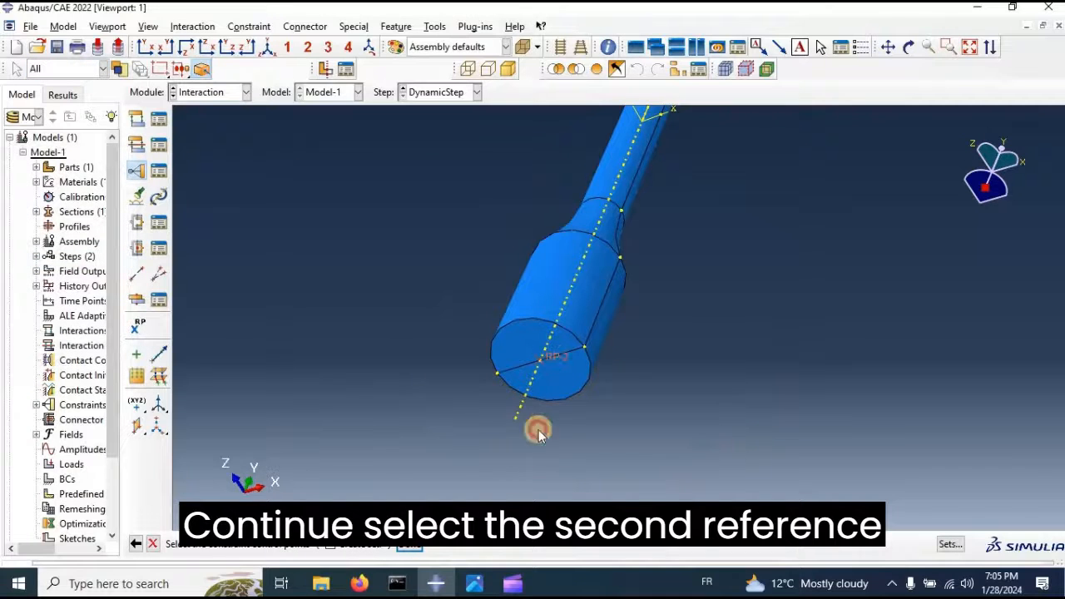
click(408, 547)
click(408, 547)
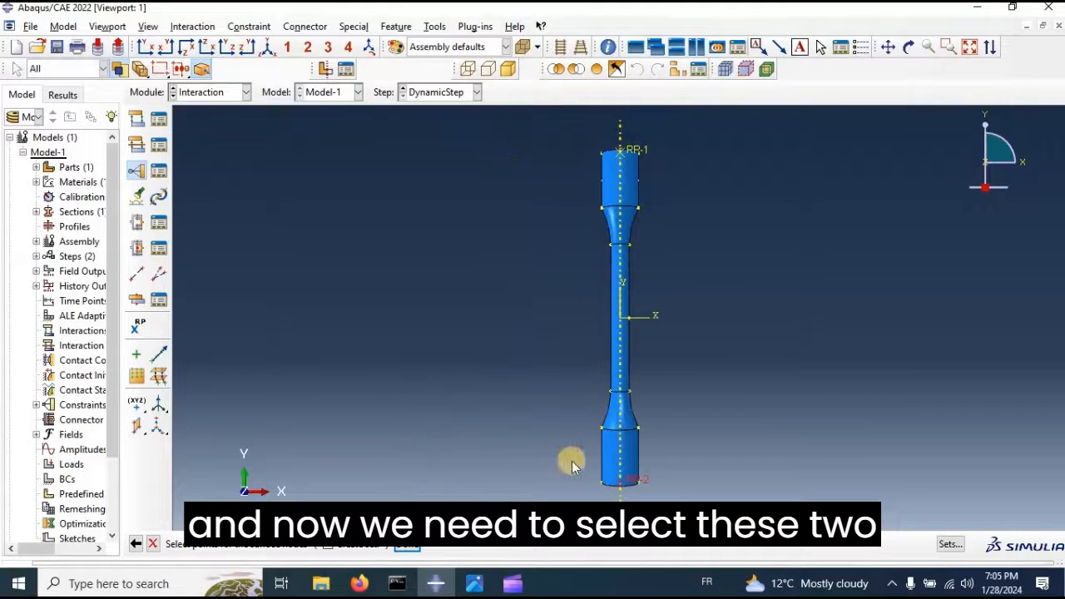
drag(723, 496, 750, 502)
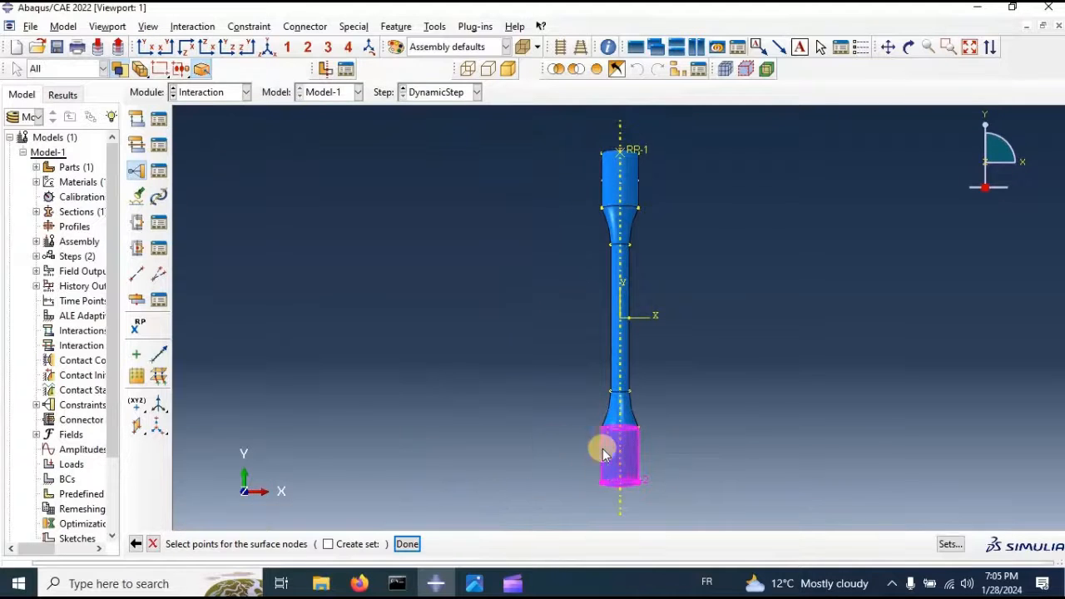
click(409, 549)
click(244, 420)
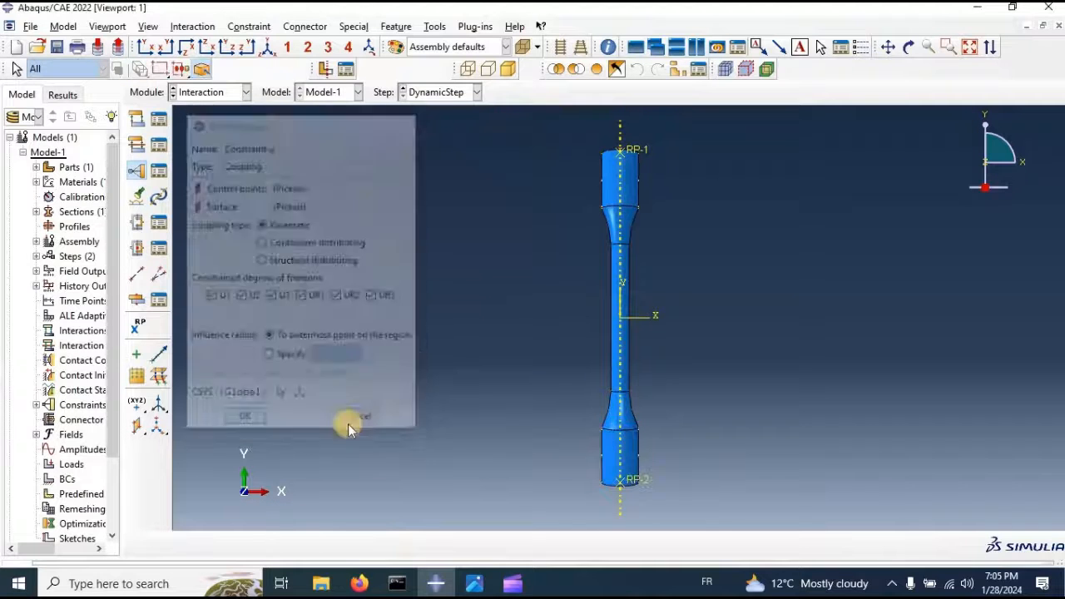
Switch from the Interaction module to the Load module
ctrl+alt+drag(622, 352, 625, 174)
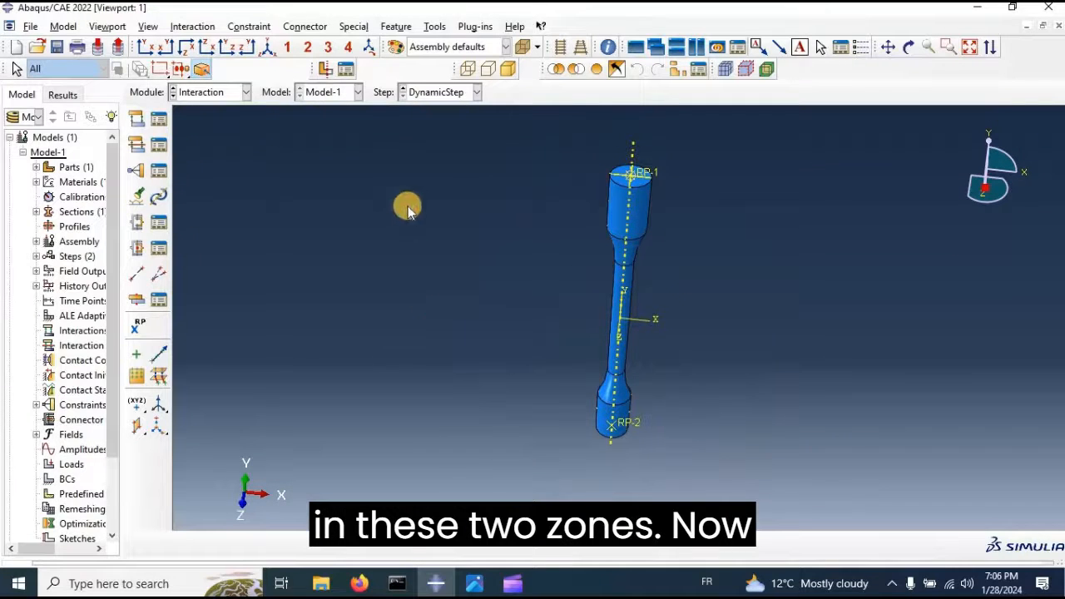
click(215, 93)
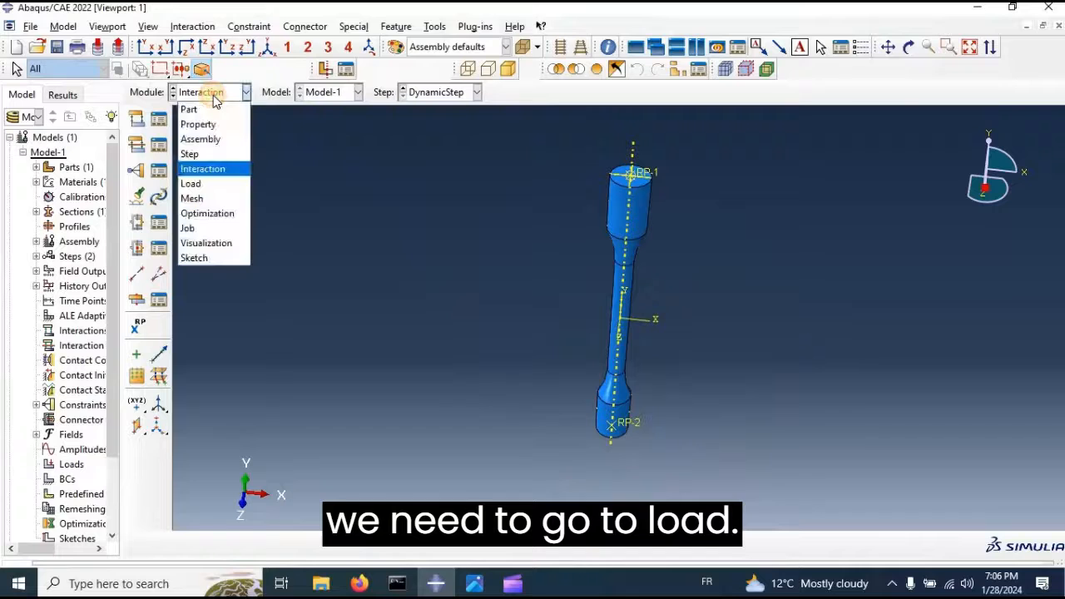
click(210, 184)
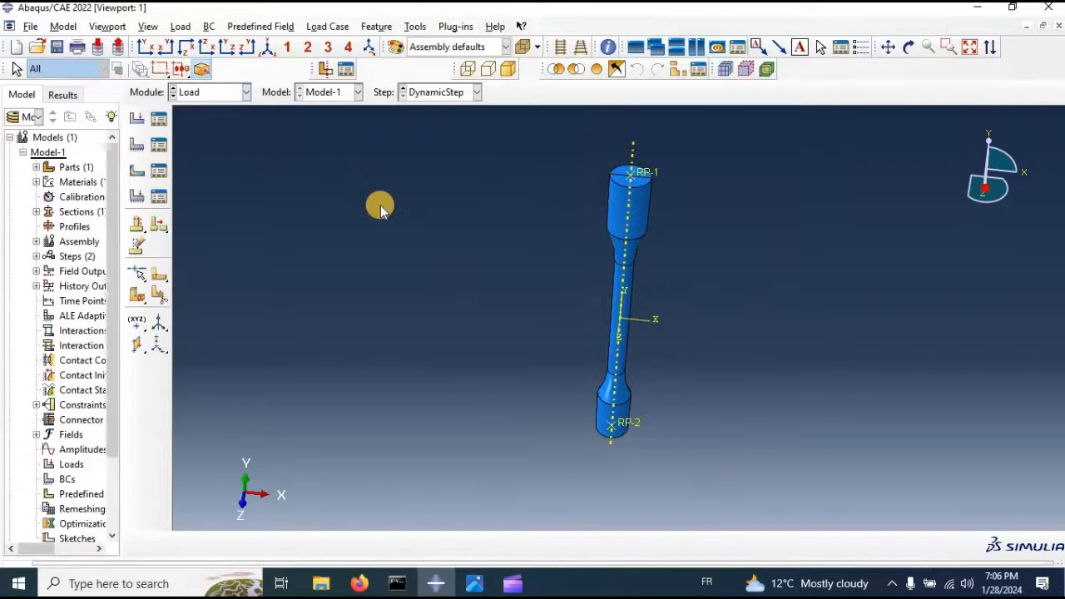
Create a Symmetry/Antisymmetry/Encastre boundary condition in DynamicStep on reference point RP-2 and set it to ENCASTRE
click(137, 148)
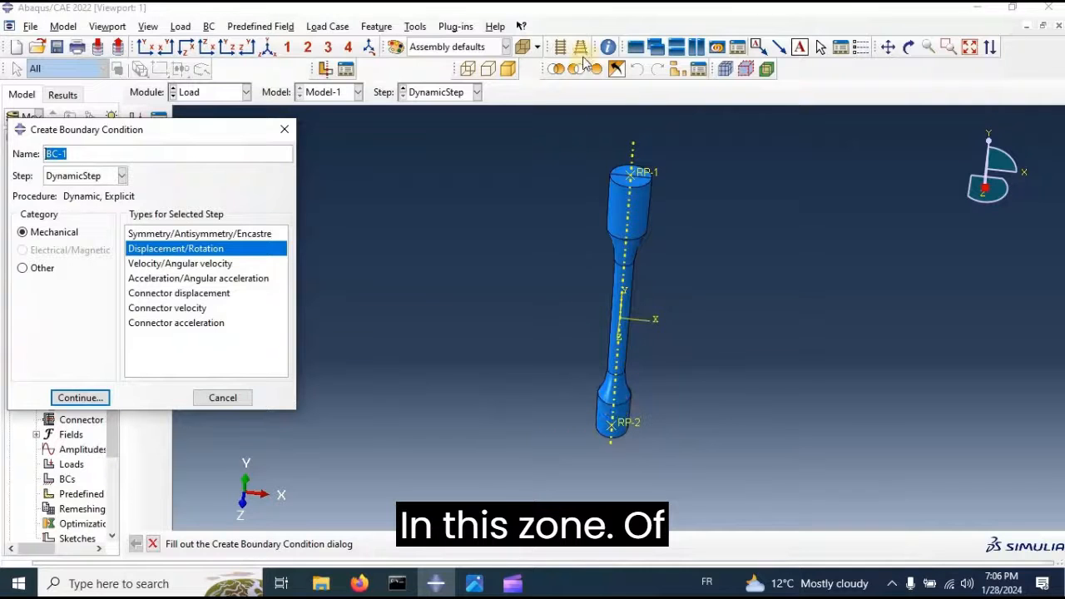
click(146, 48)
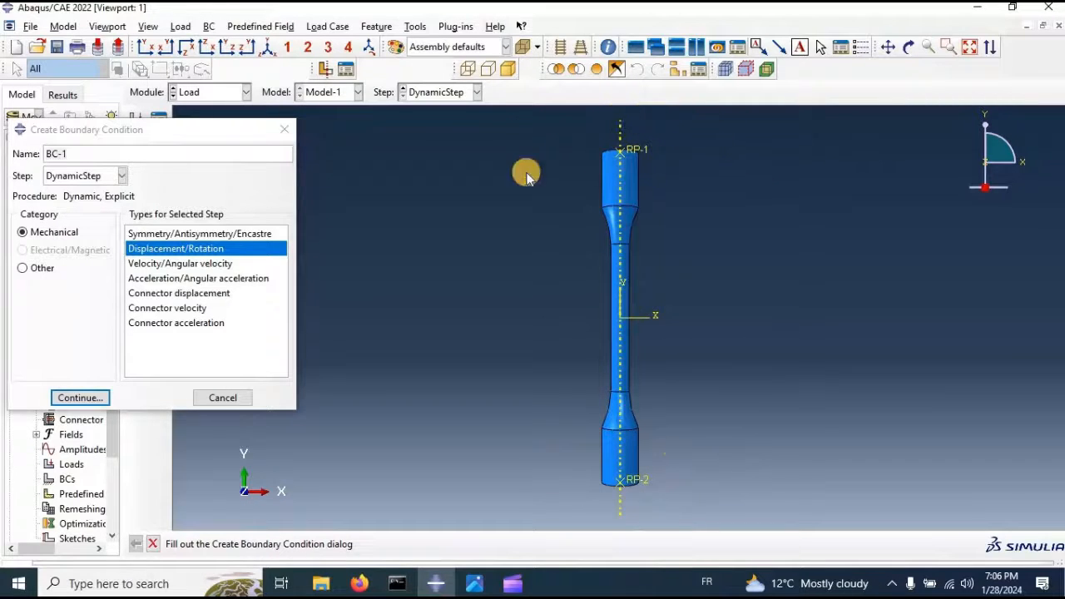
click(180, 234)
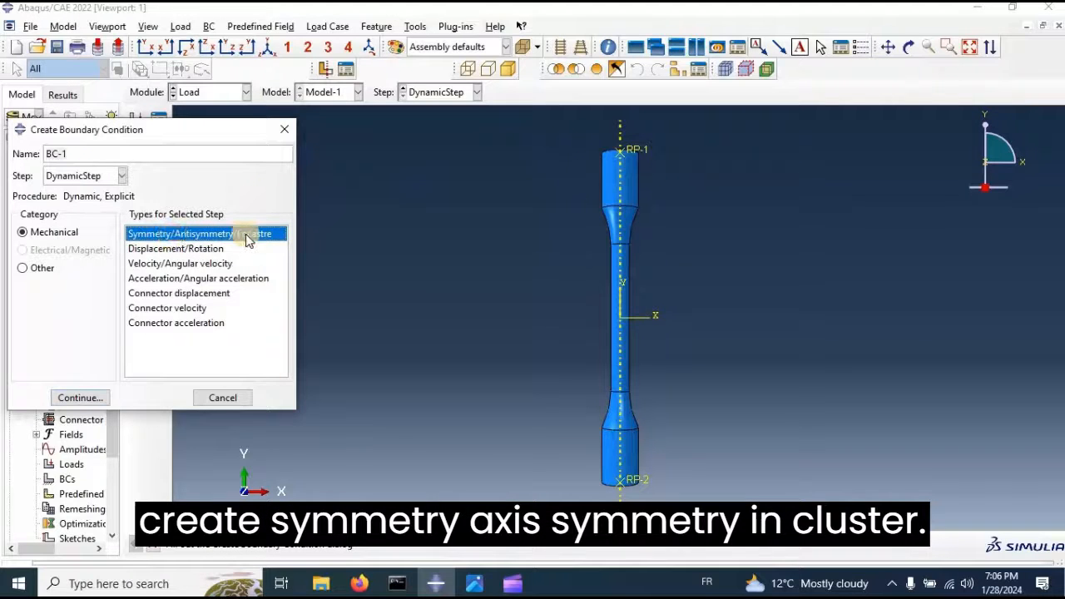
click(81, 399)
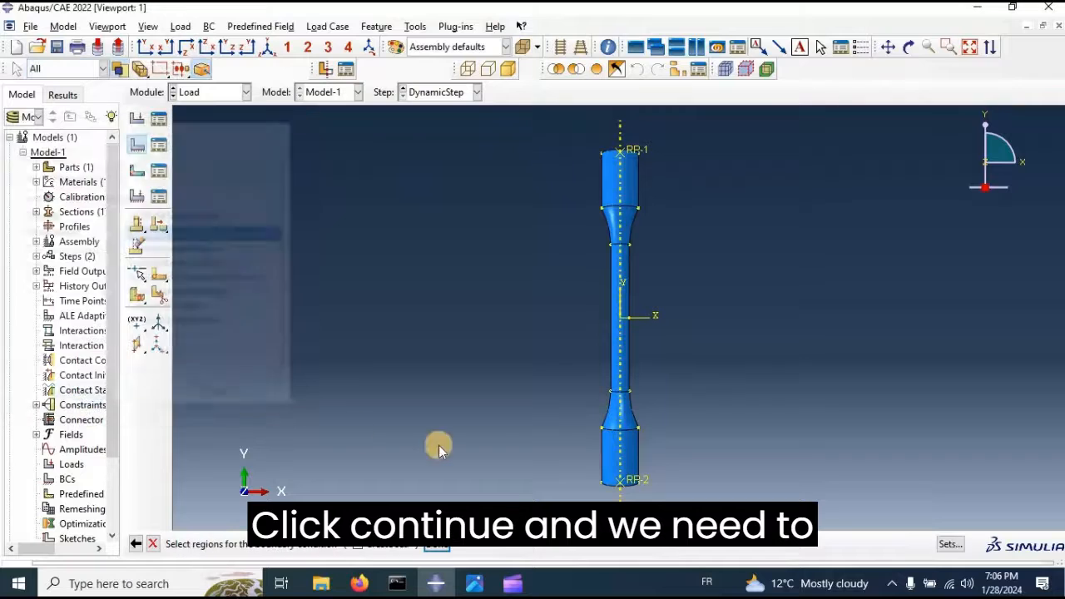
click(637, 483)
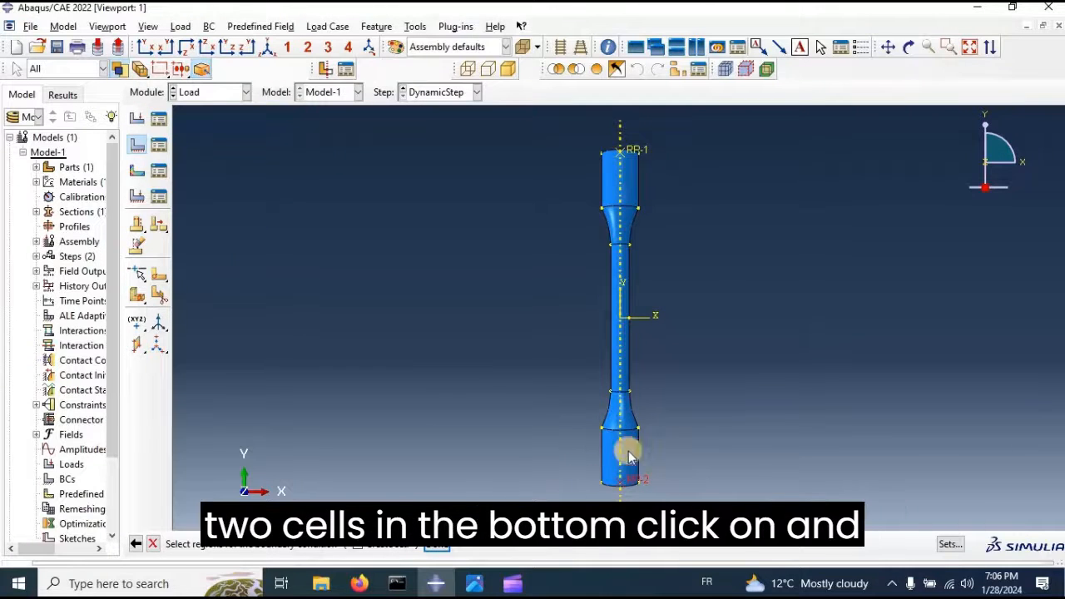
click(439, 547)
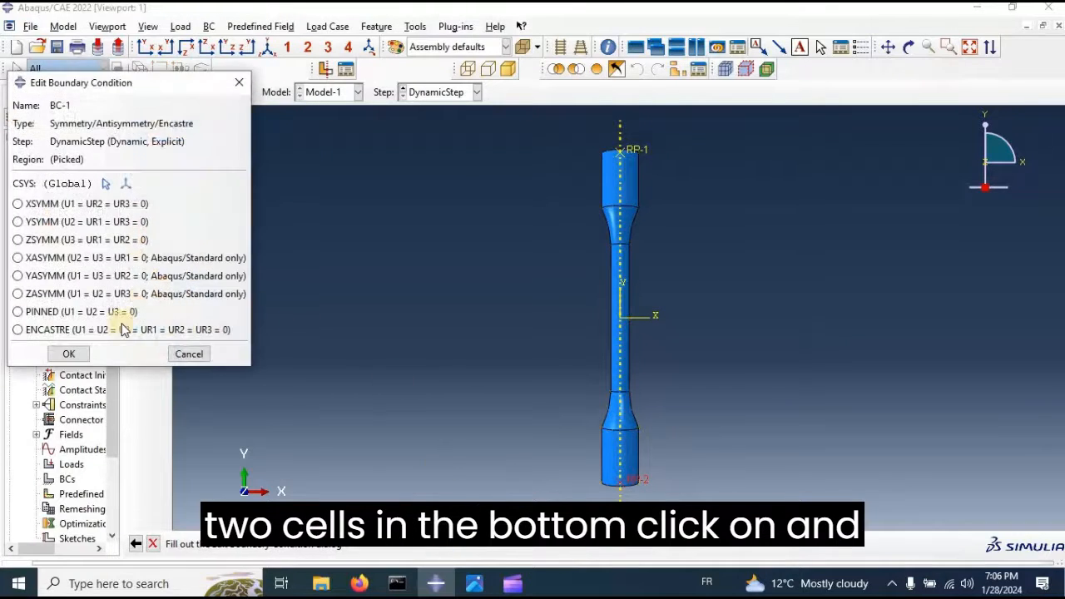
click(91, 329)
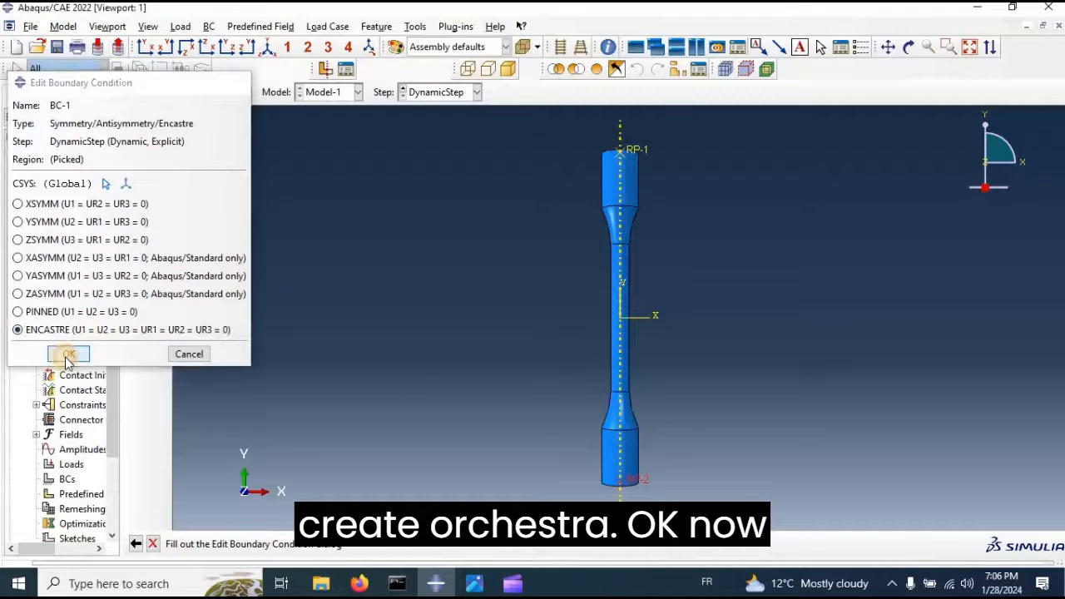
click(69, 355)
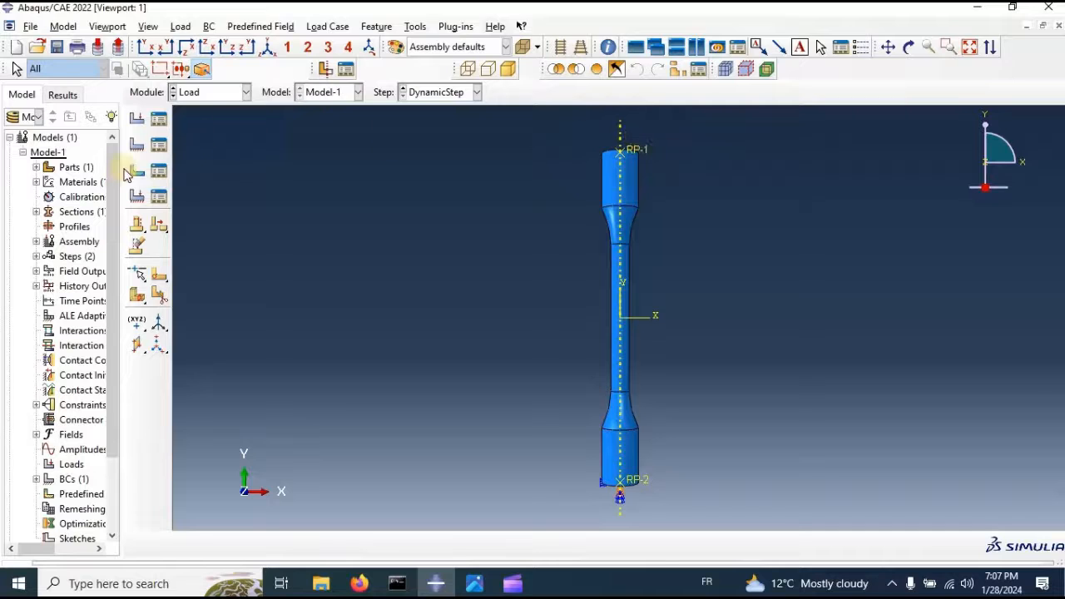
Create a mechanical Displacement/Rotation boundary condition in DynamicStep on the upper reference point RP-1
click(137, 147)
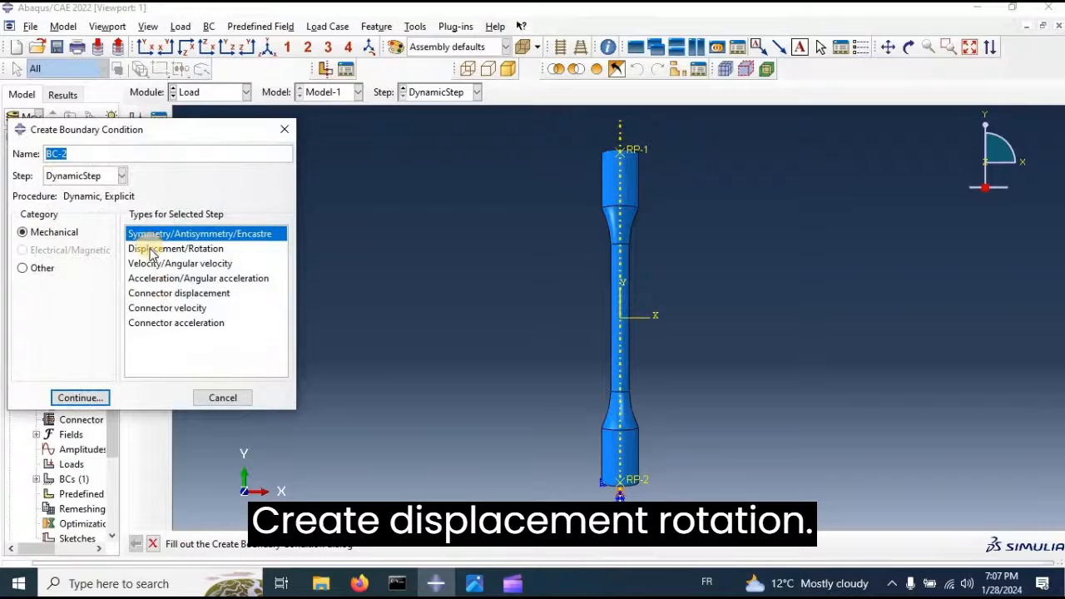
click(152, 252)
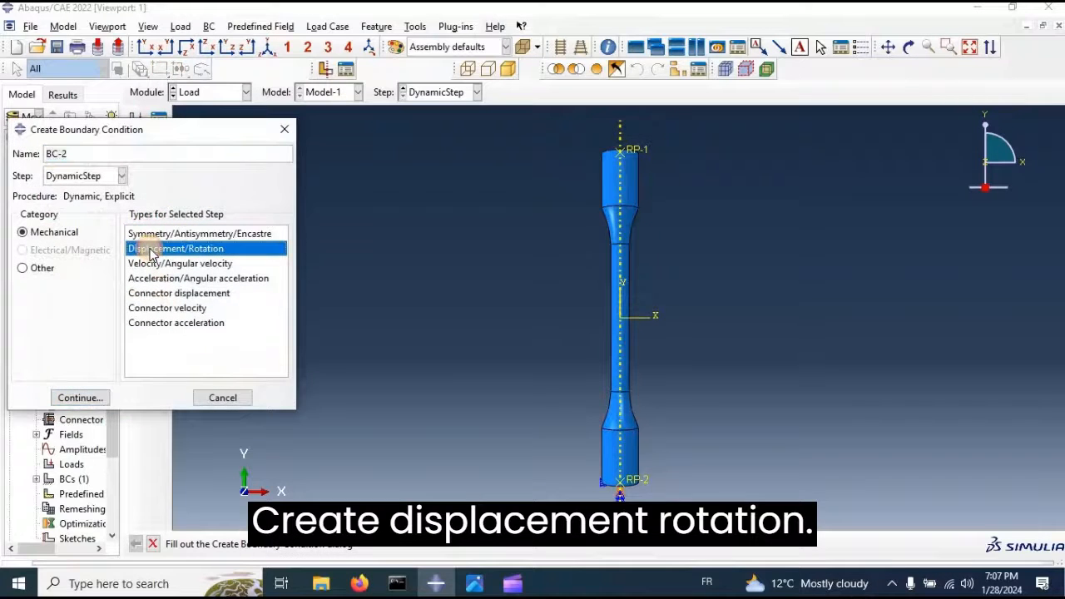
click(80, 398)
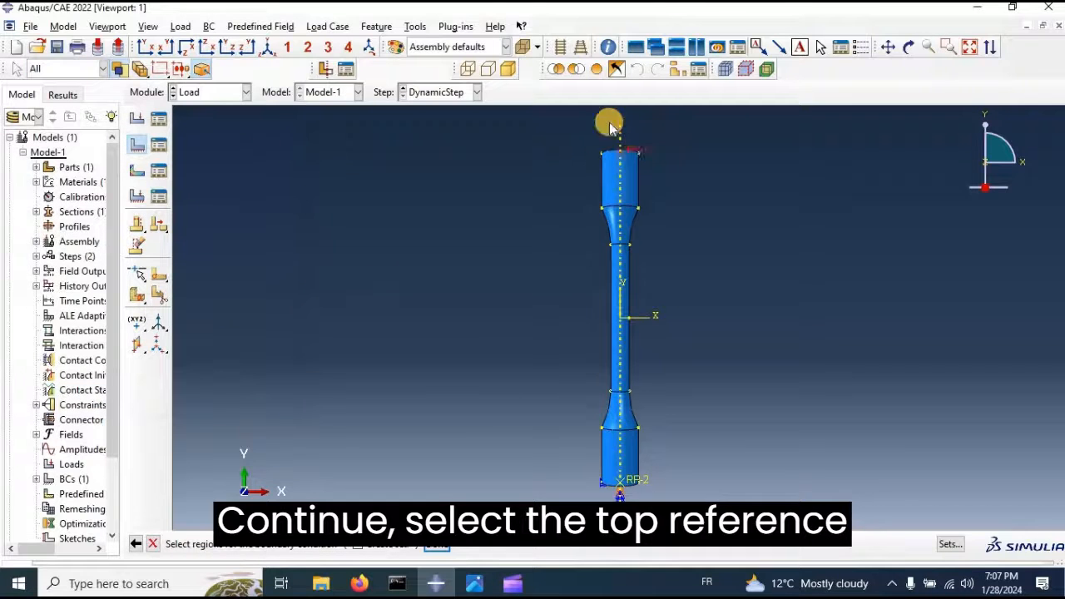
click(626, 123)
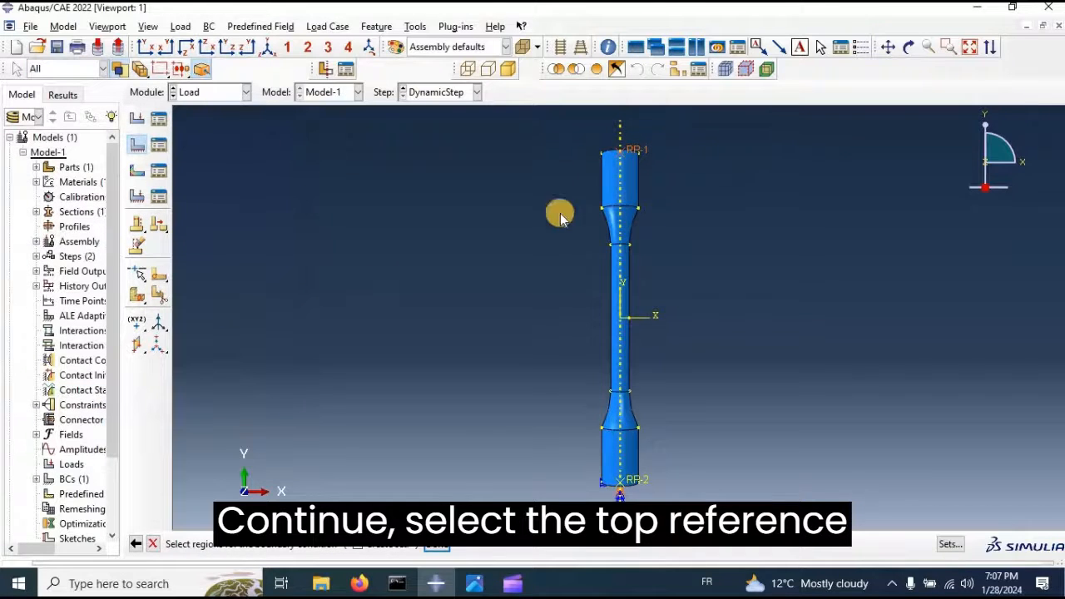
click(437, 545)
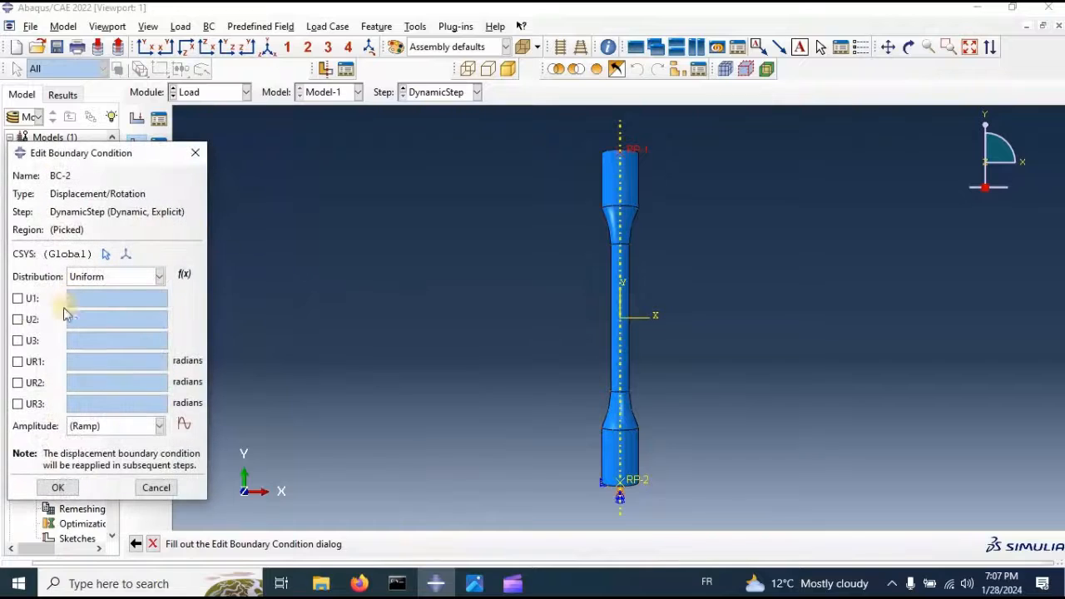
Constrain U1, U3, UR1, UR2 and UR3 to 0 for RP-1, leaving U2 free
click(18, 297)
click(17, 340)
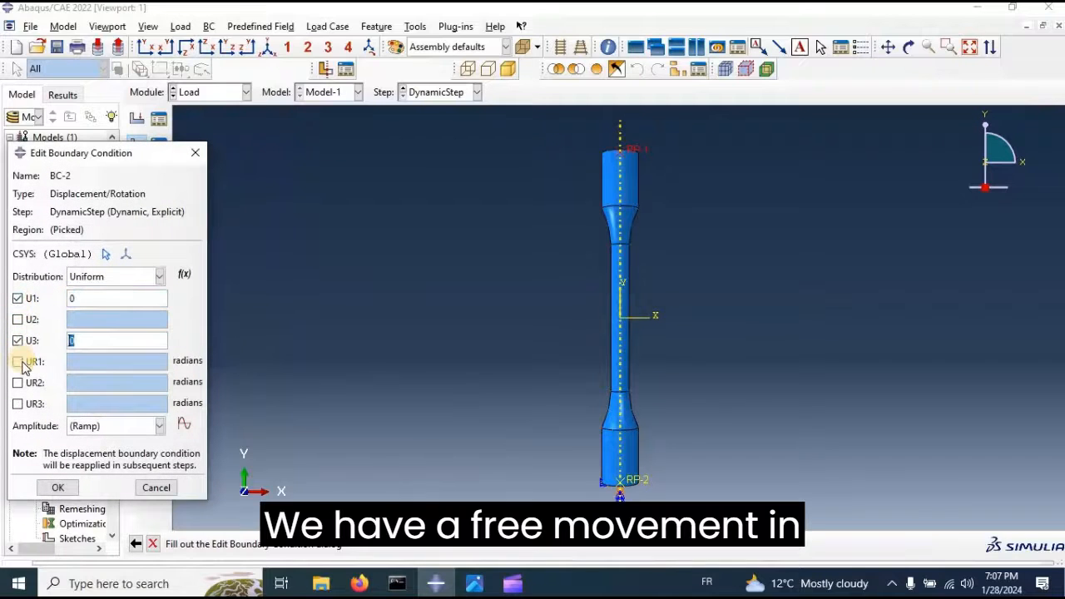
click(17, 361)
click(17, 382)
click(26, 405)
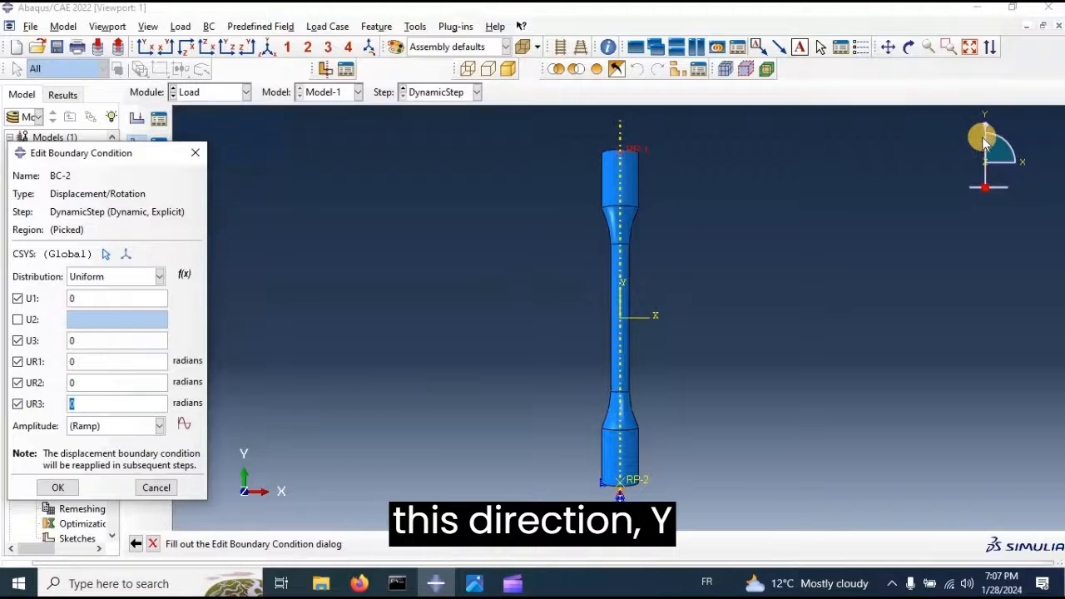
drag(986, 126, 983, 173)
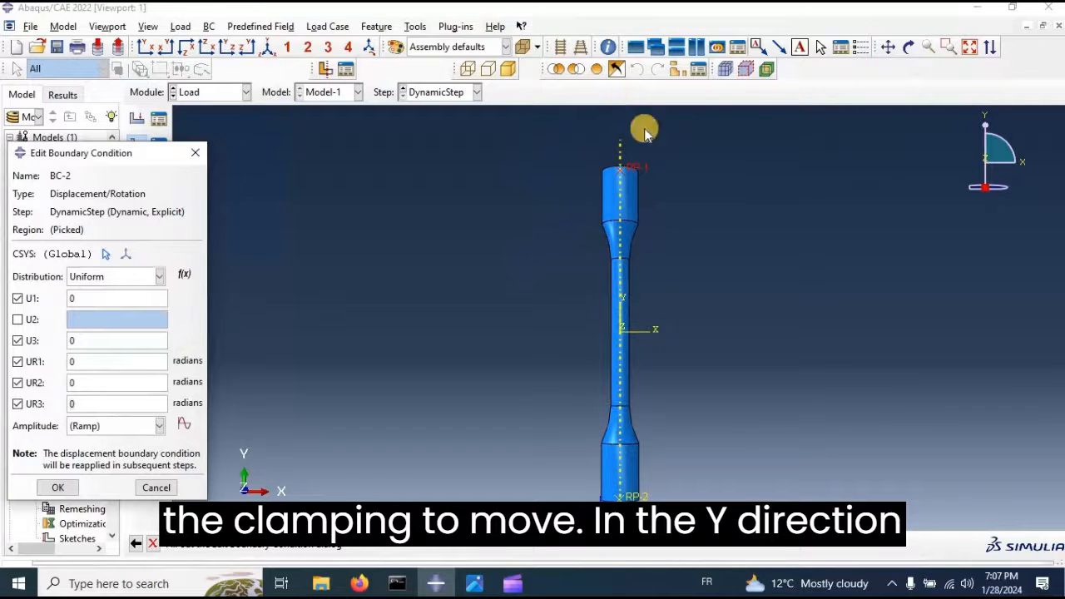
click(58, 489)
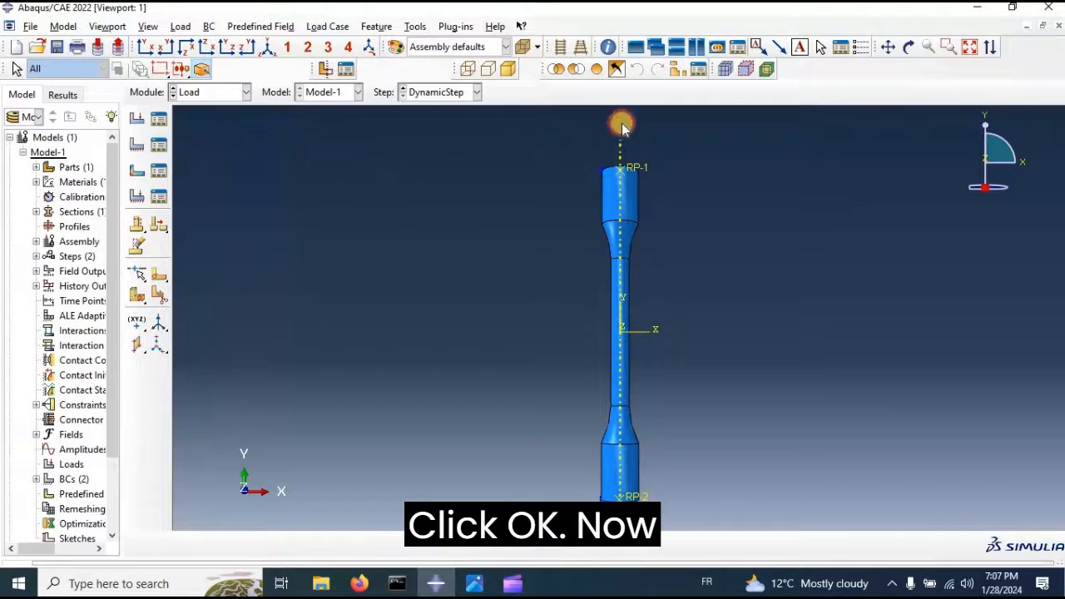
Move boundary conditions BC-2 and BC-1 from DynamicStep to the Initial step
click(159, 145)
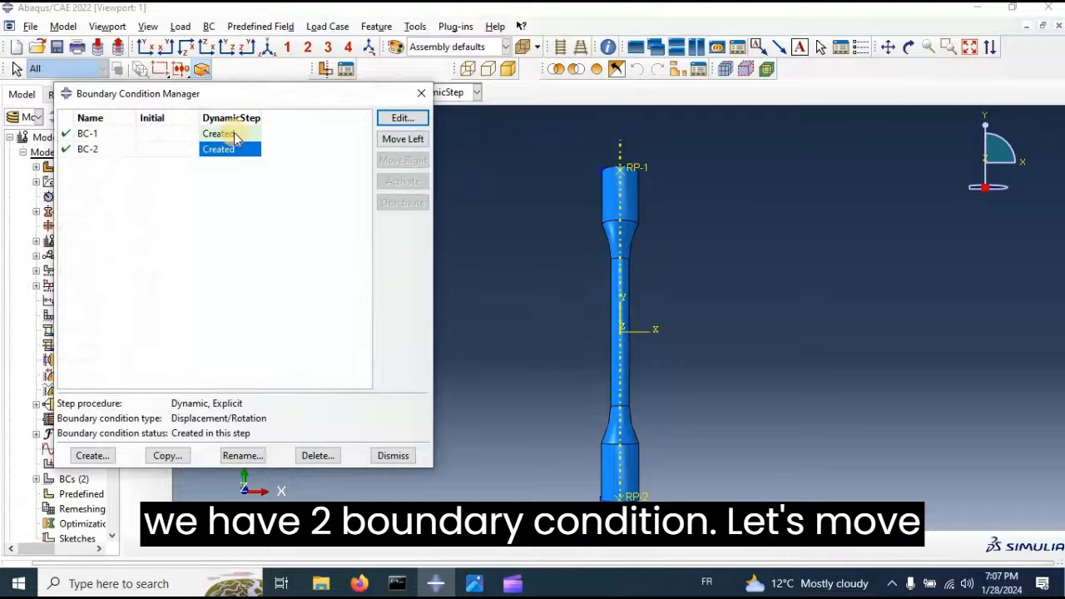
click(411, 141)
click(223, 135)
click(401, 139)
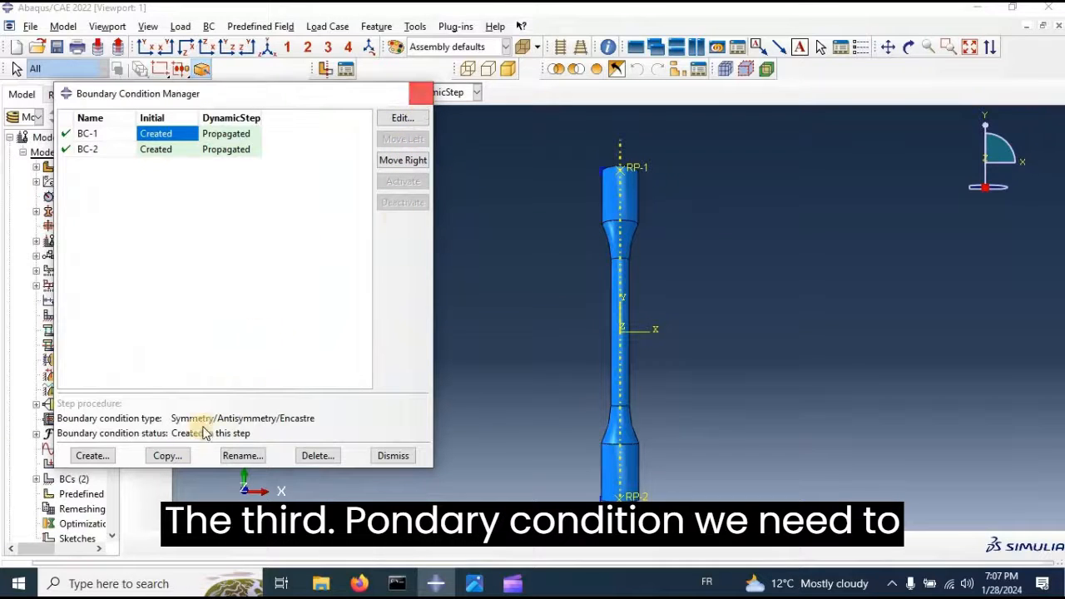
Create a Displacement/Rotation boundary condition named Displacement in DynamicStep on reference point RP-1
click(90, 456)
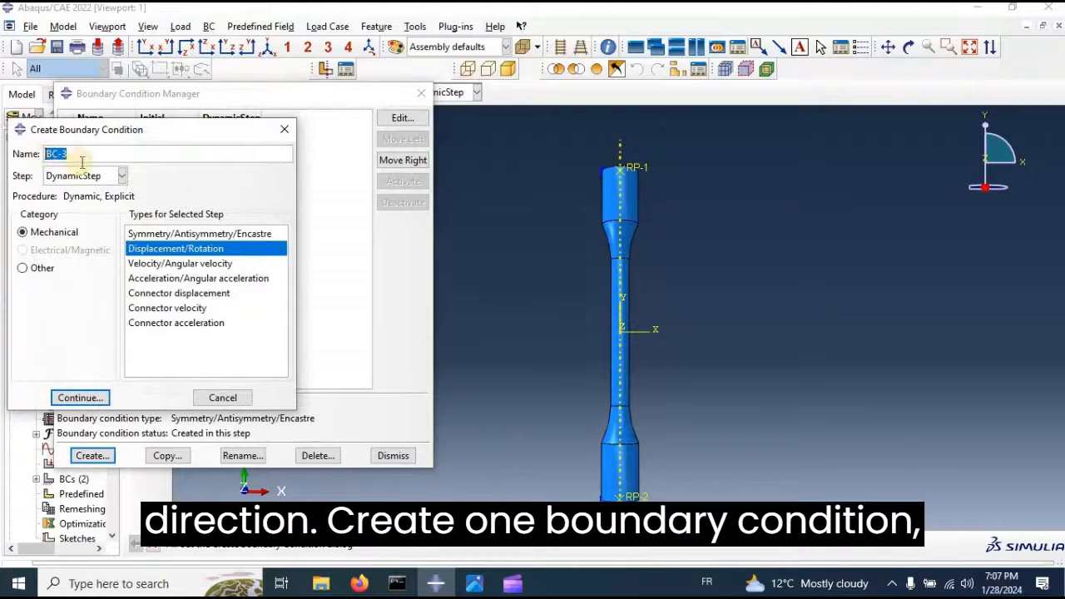
text(Displacement)
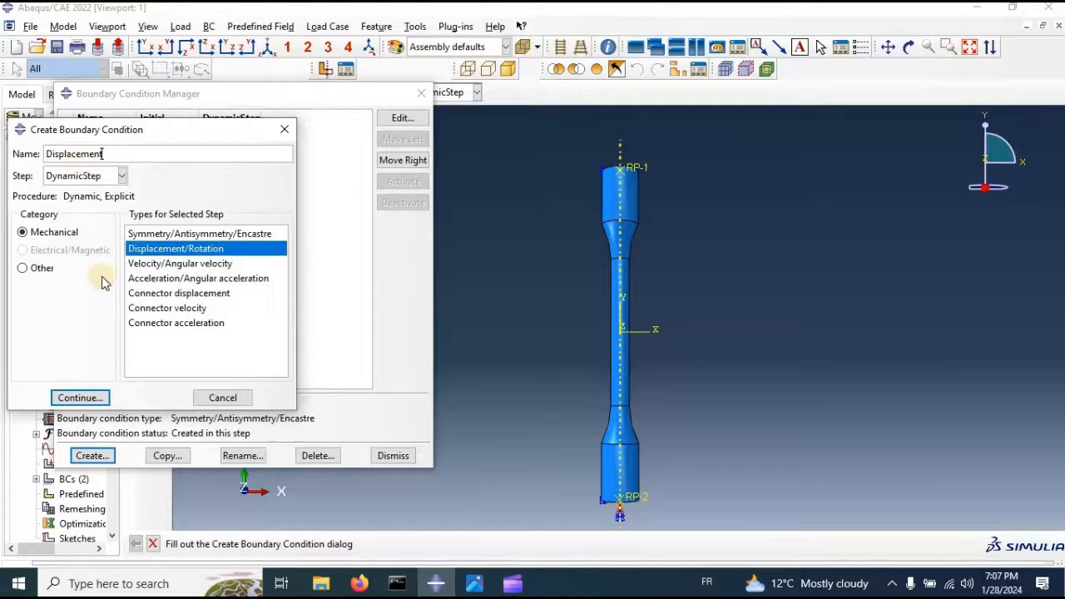
click(83, 398)
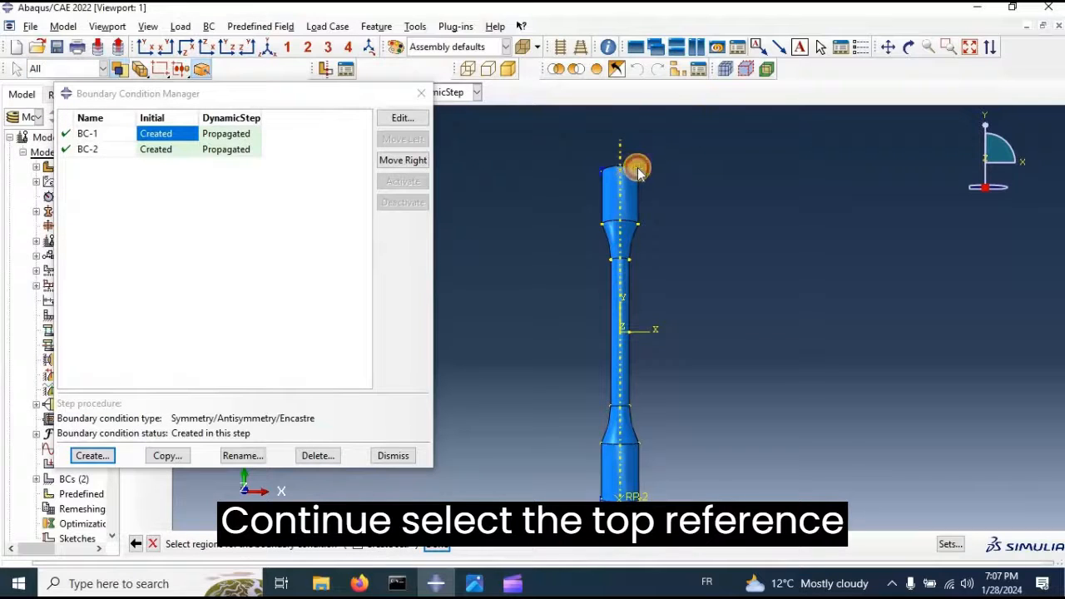
click(439, 546)
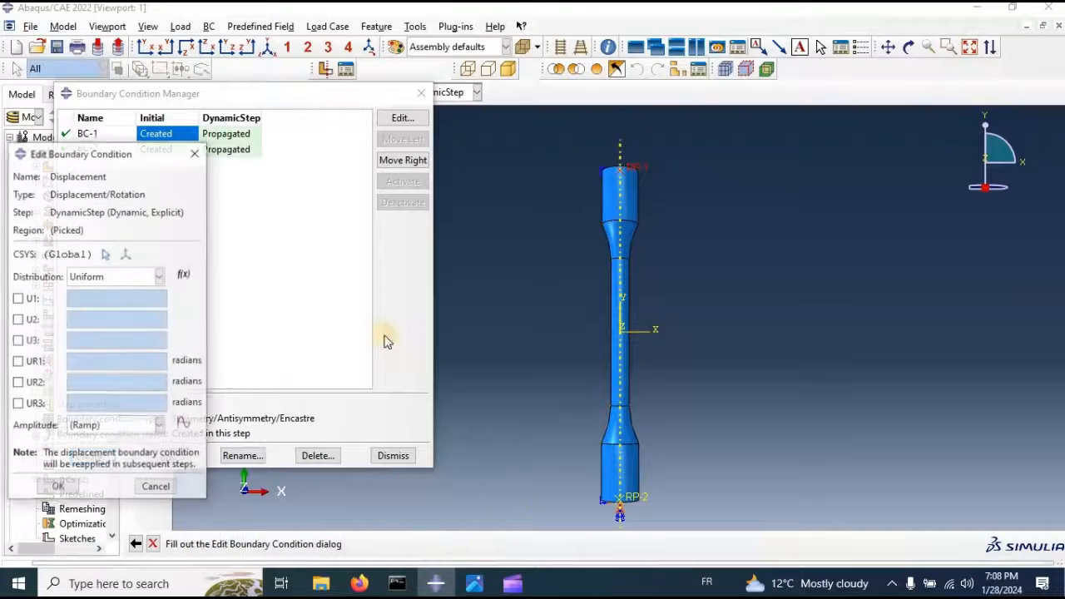
Set U2 to 25 and try to apply the Displacement boundary condition with the Ramp amplitude
click(21, 321)
click(92, 323)
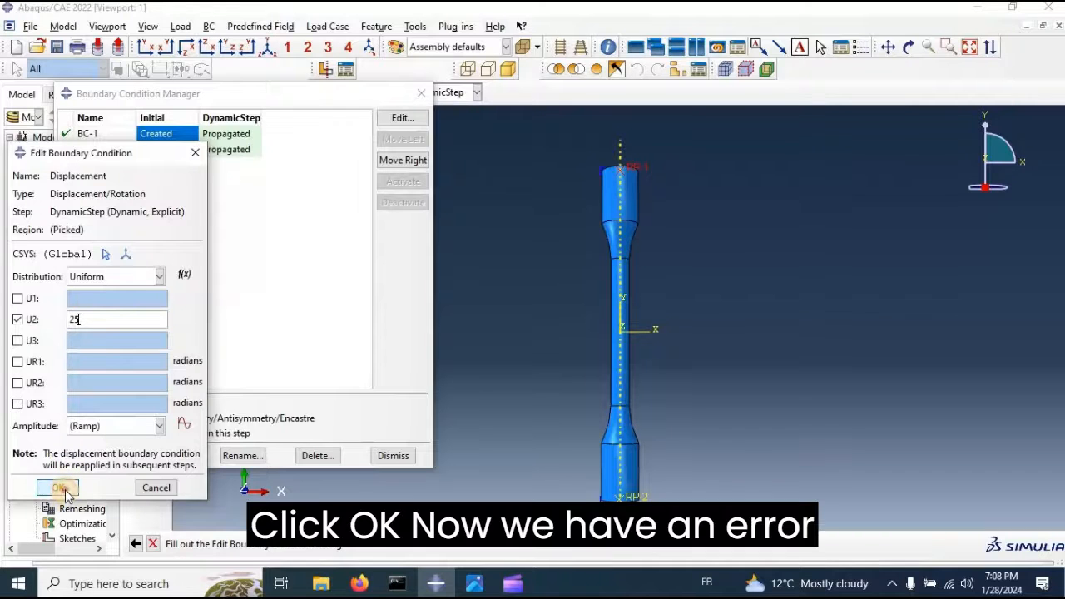
click(64, 489)
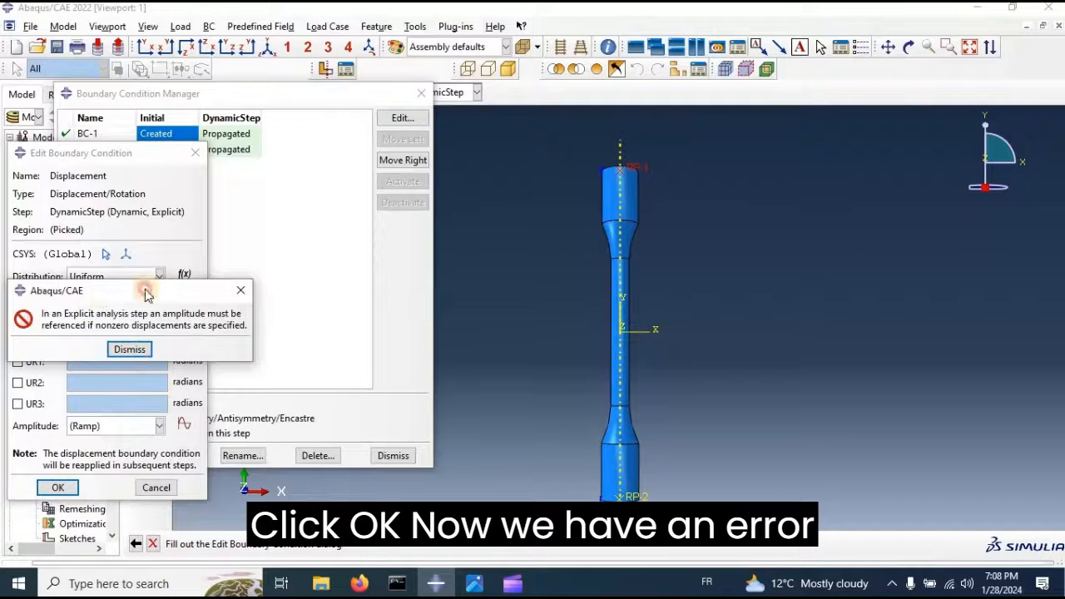
drag(104, 295, 291, 209)
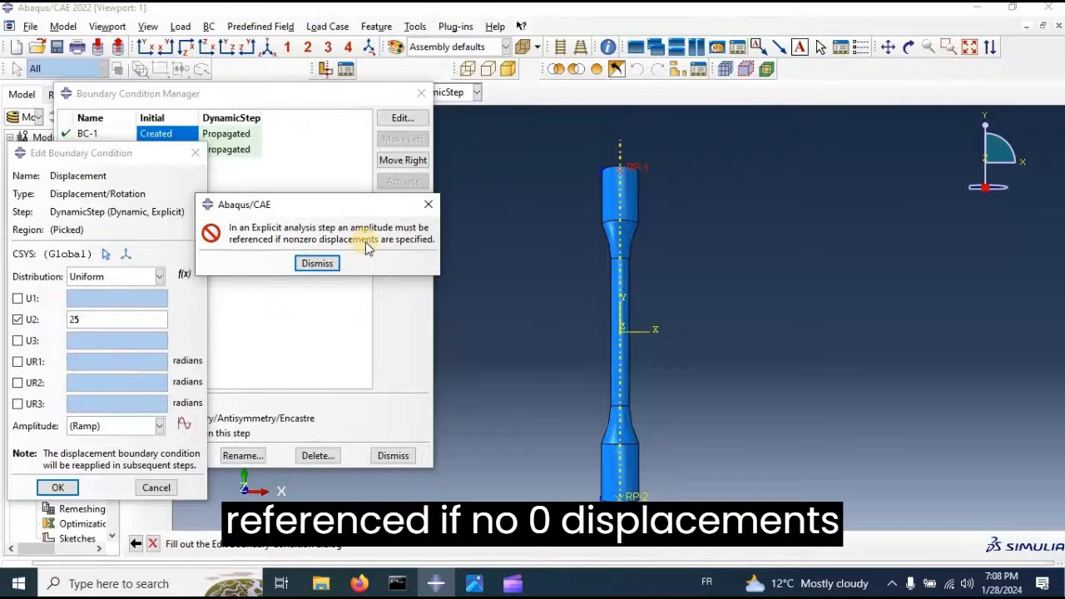
click(317, 263)
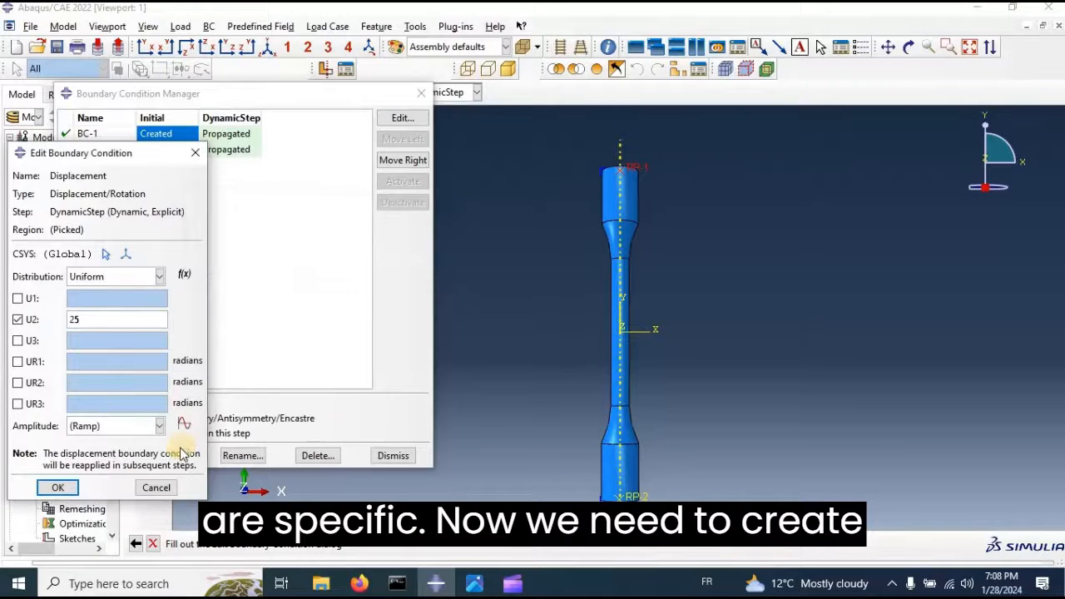
Create a tabular amplitude Amp-1 for the Displacement boundary condition, with amplitude 0 at time 0 as its first data point
click(185, 425)
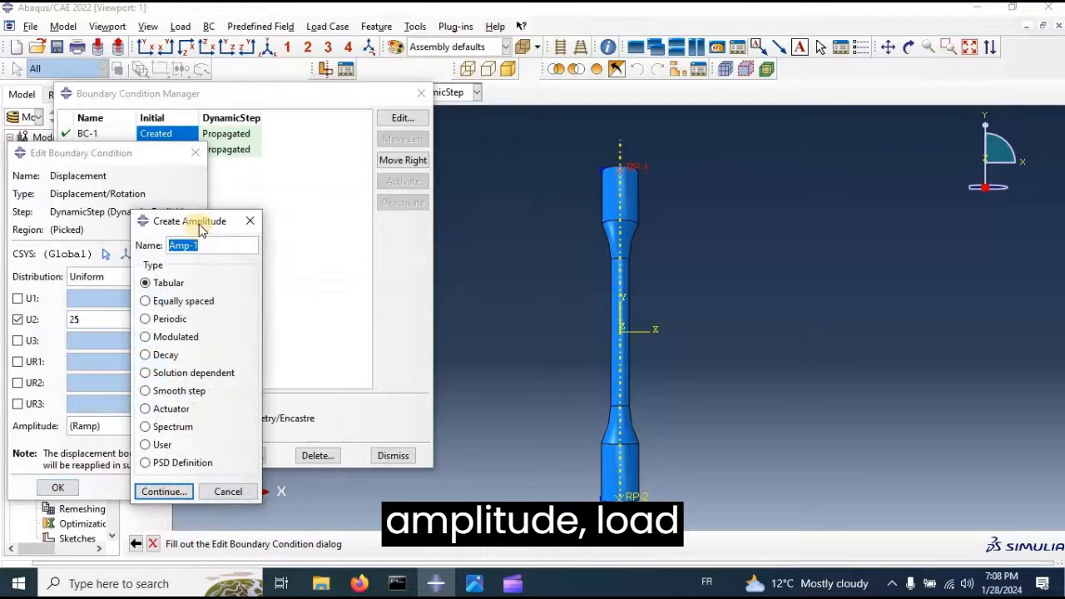
drag(208, 208, 304, 103)
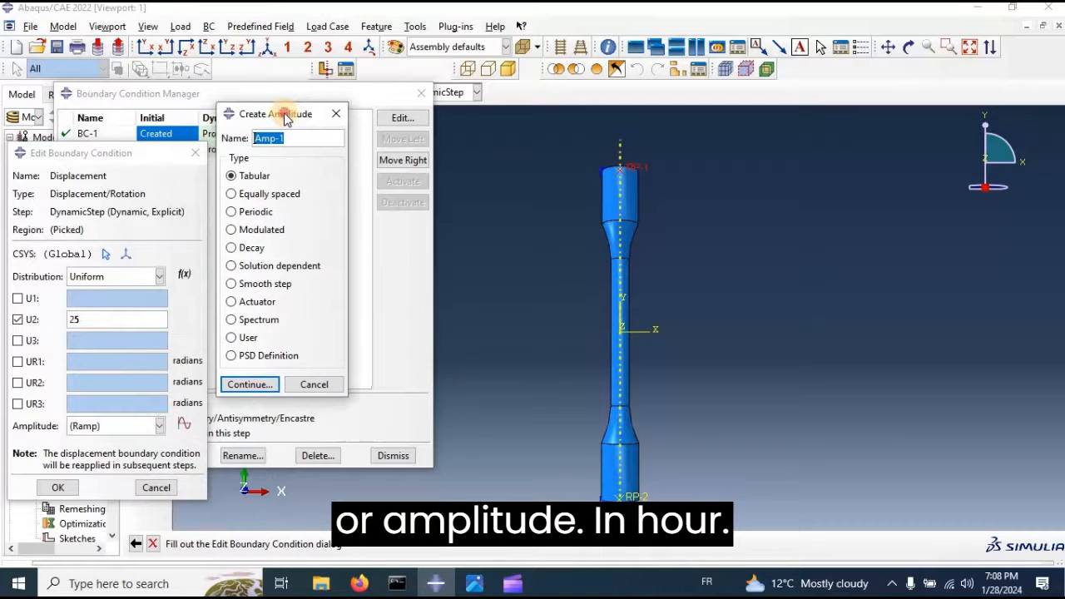
click(254, 386)
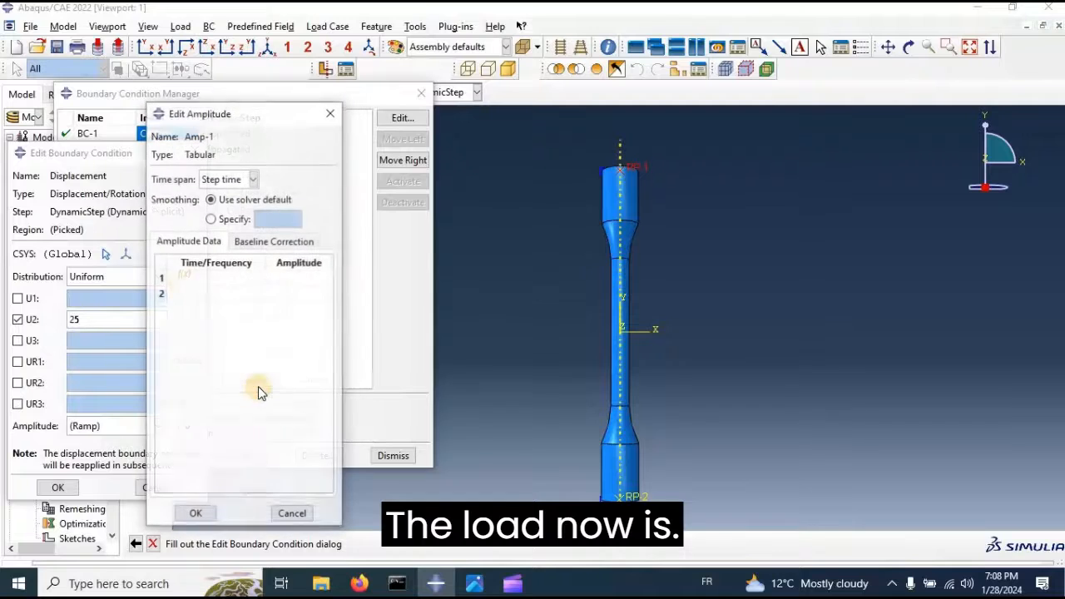
click(204, 278)
text(0)
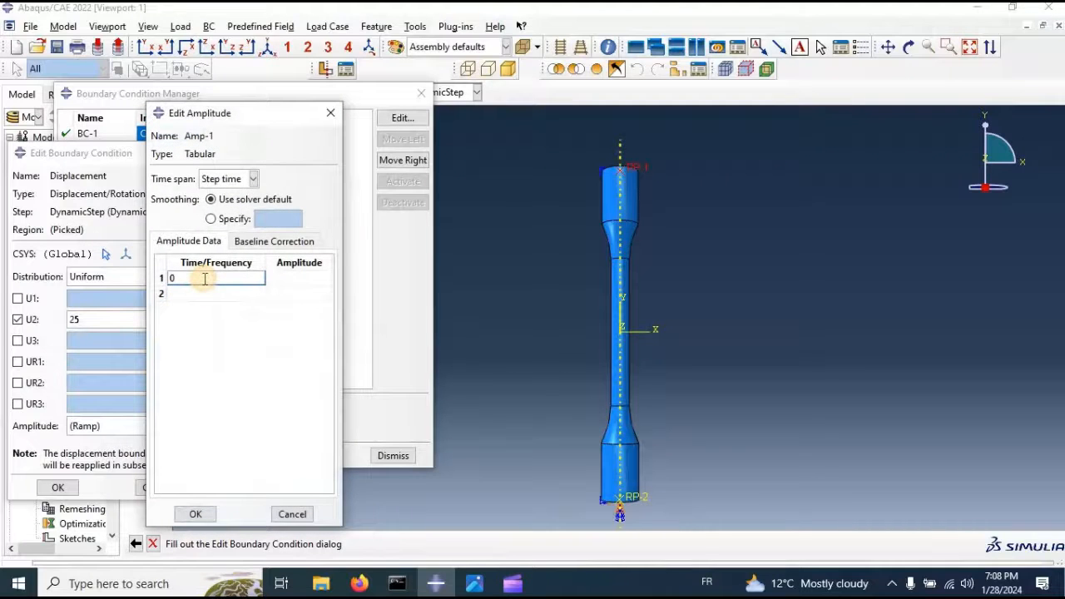
key(Tab)
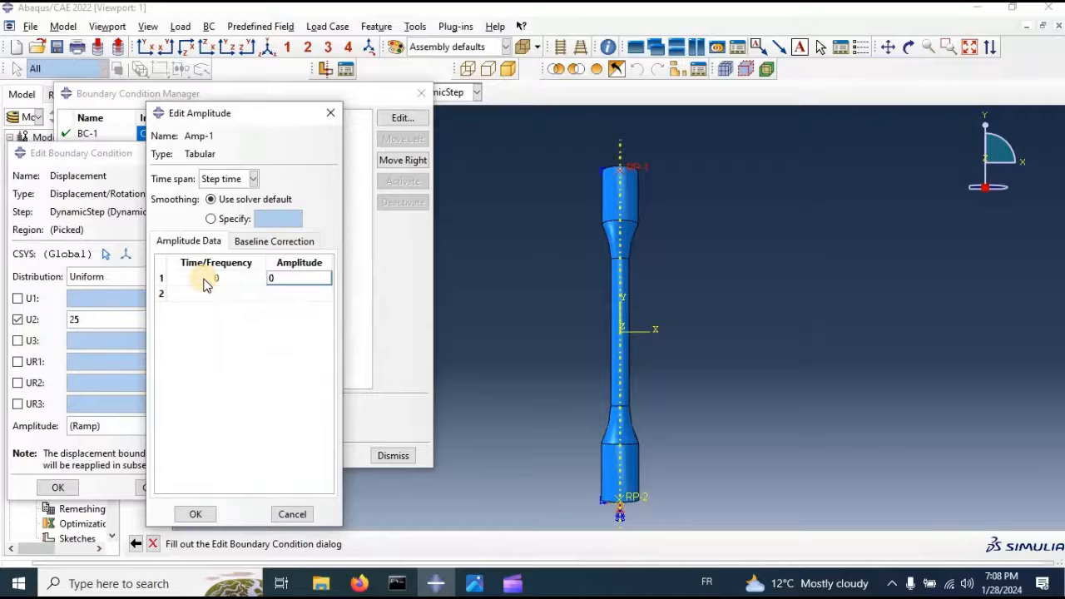
Add the amplitude data points 0.1 at time 0.1 and 0.2 at time 0.2
key(Tab)
text(0.1)
key(Tab)
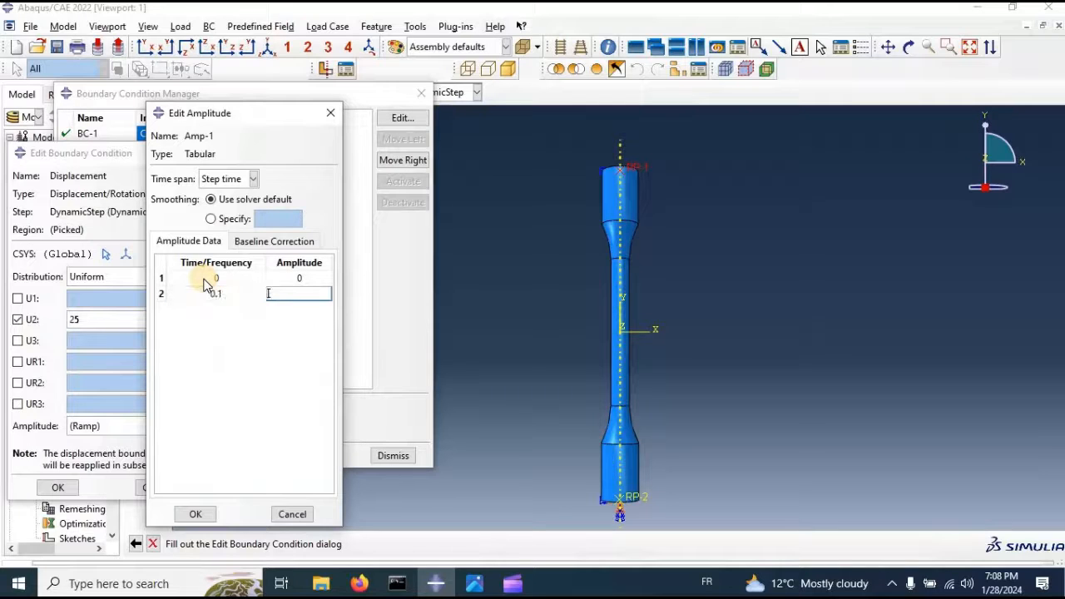
key(Tab)
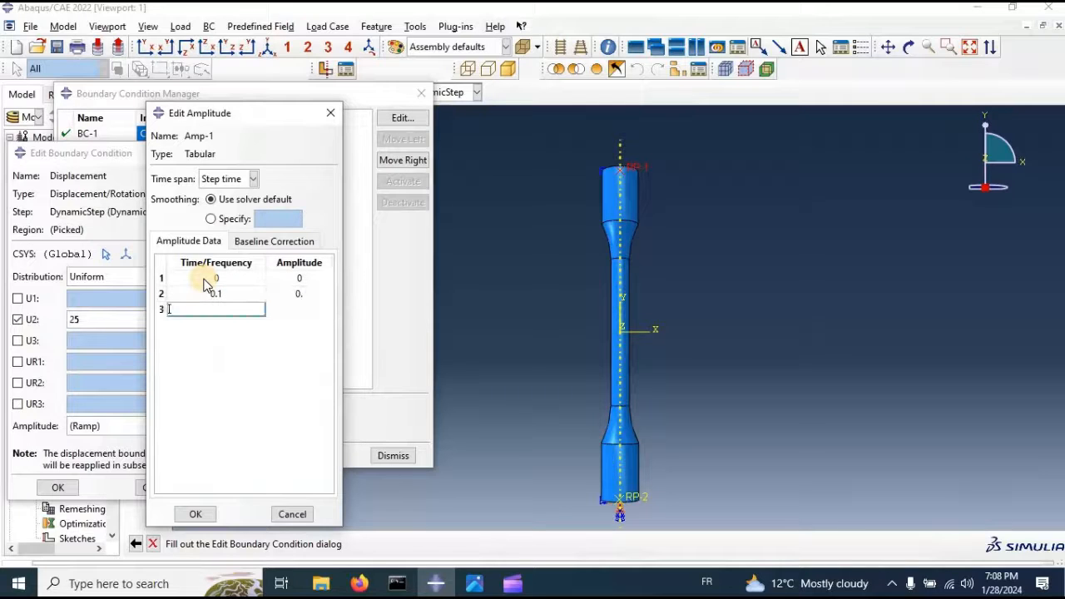
click(316, 296)
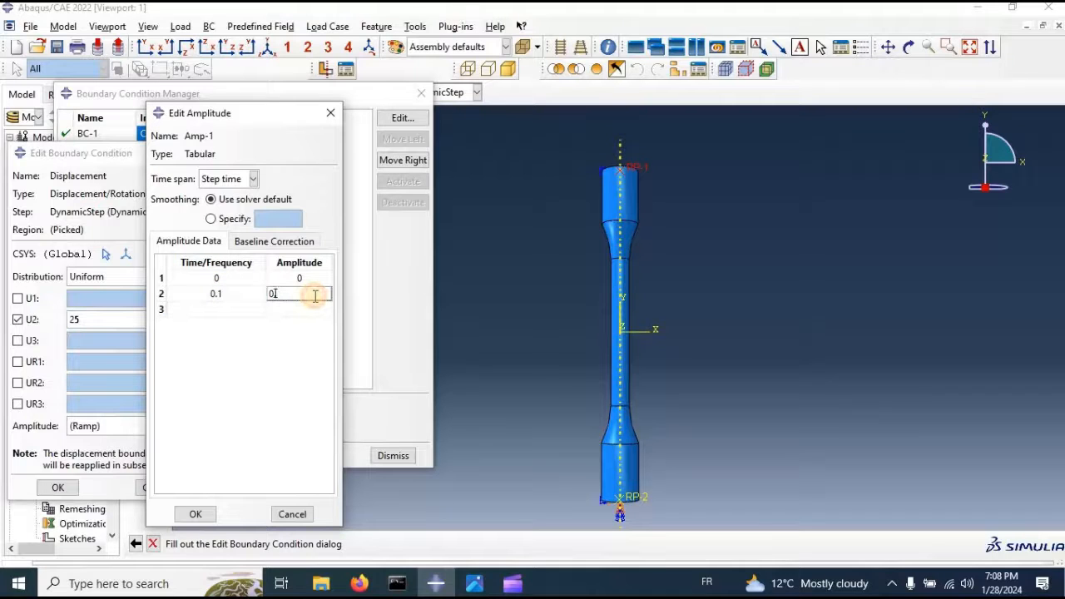
key(Tab)
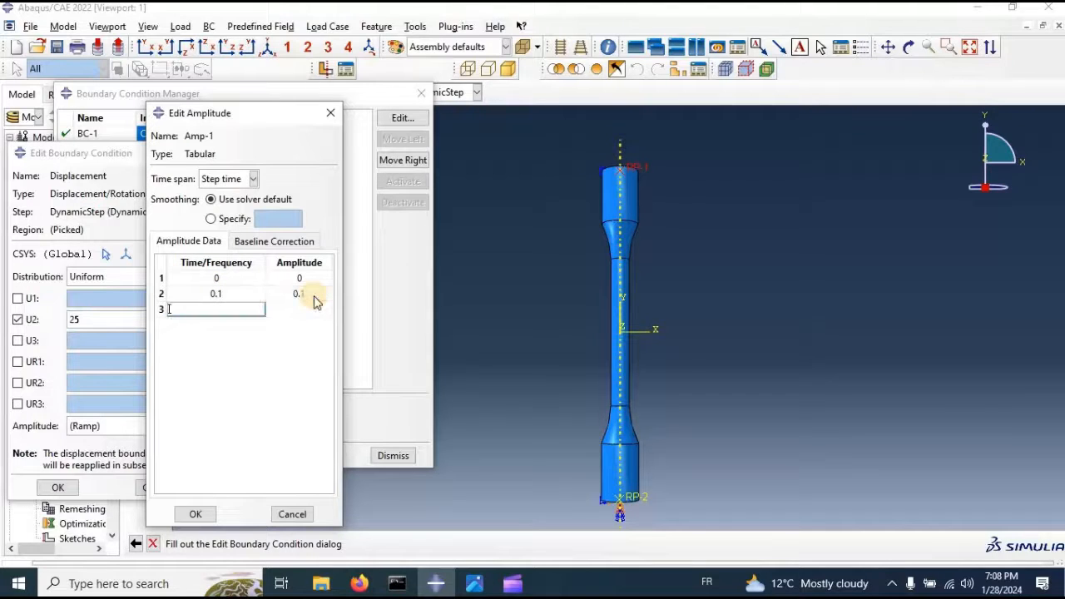
text(0.2)
key(Tab)
text(0.2)
key(Tab)
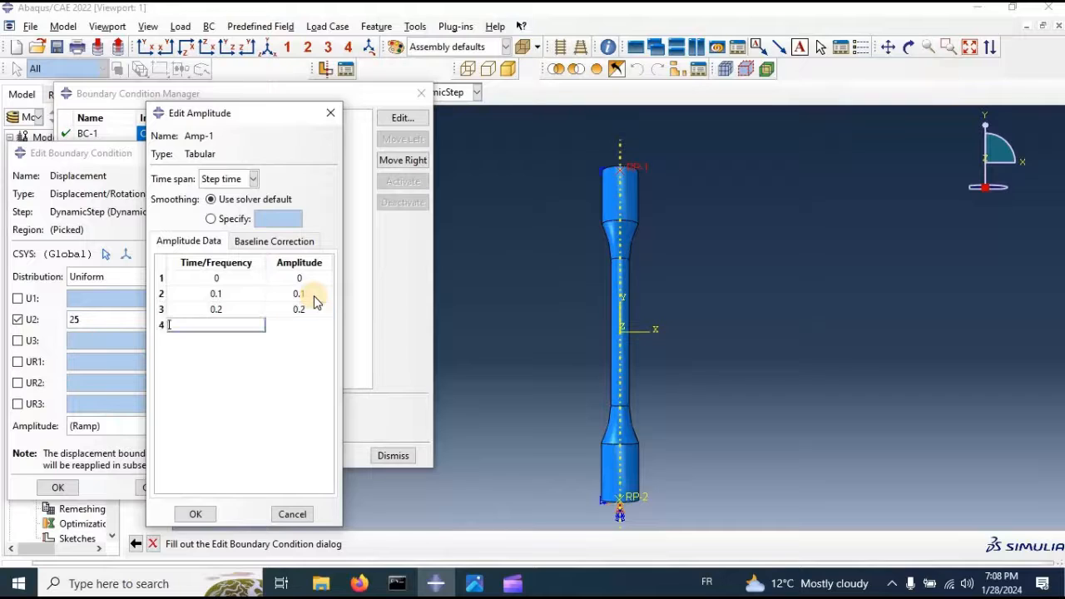
Add the amplitude data points 0.3 at time 0.3 and 0.4 at time 0.4
text(0.3)
key(Tab)
text(0.3)
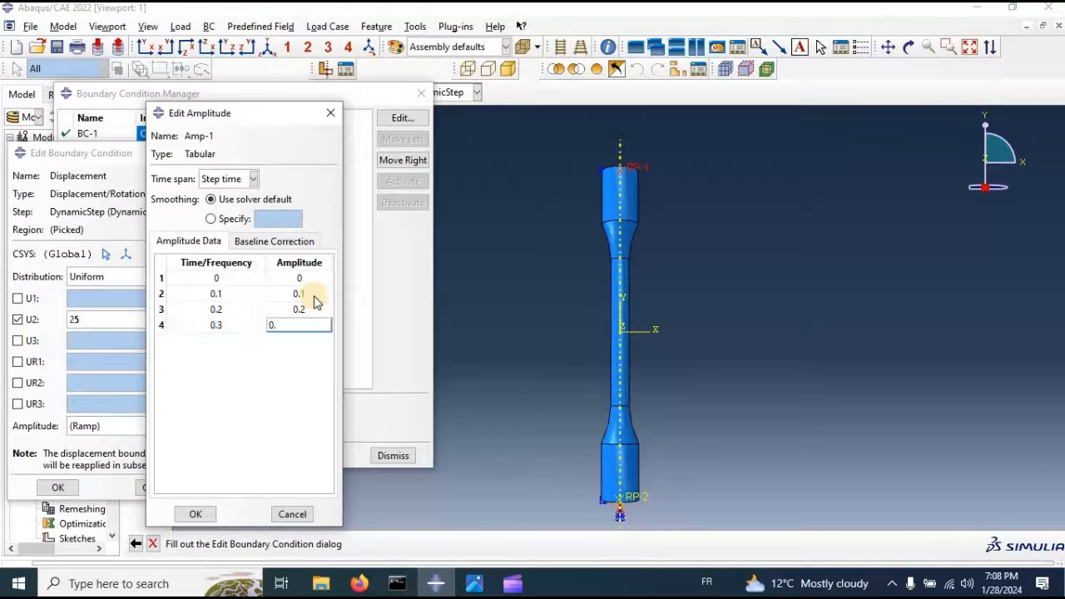
key(Tab)
text(0.4)
key(Tab)
text(0)
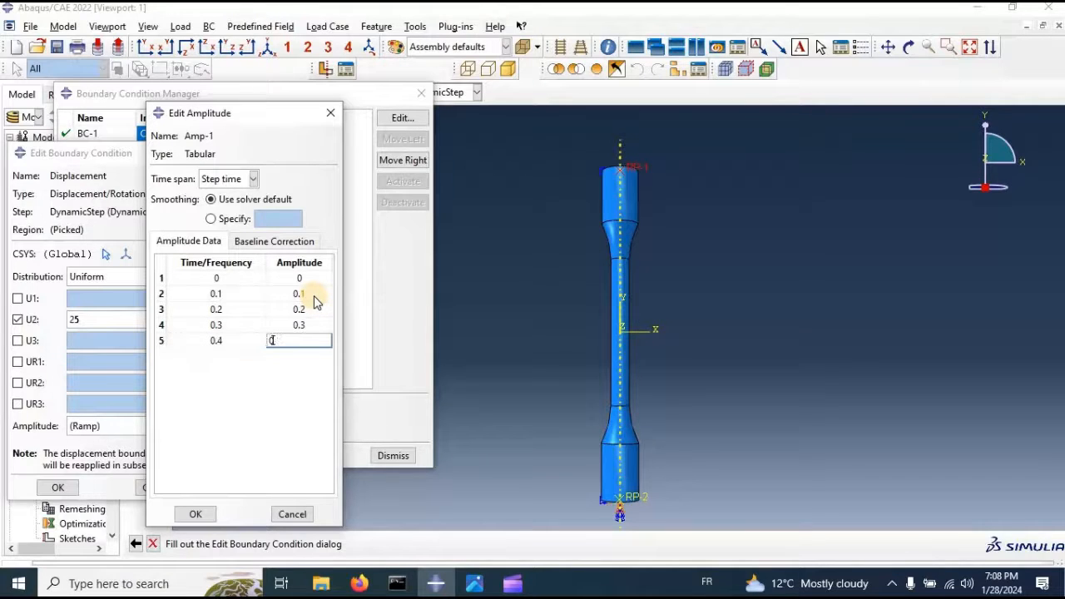
text(.4)
key(Tab)
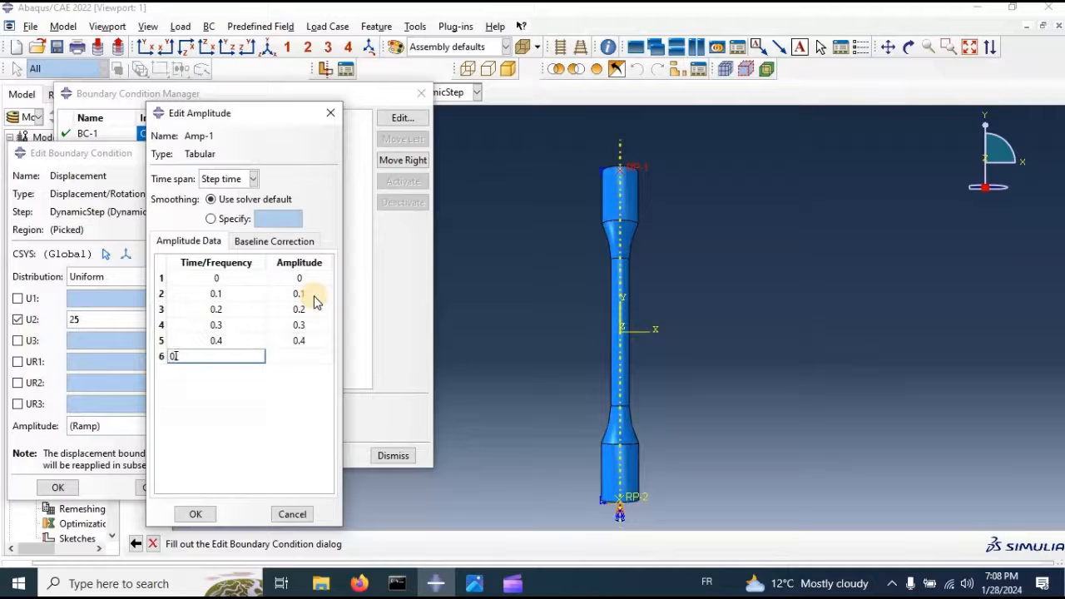
Add the amplitude data points 0.5 at time 0.5 and 0.6 at time 0.6
text(0.5)
key(Tab)
text(0)
key(Tab)
text(0)
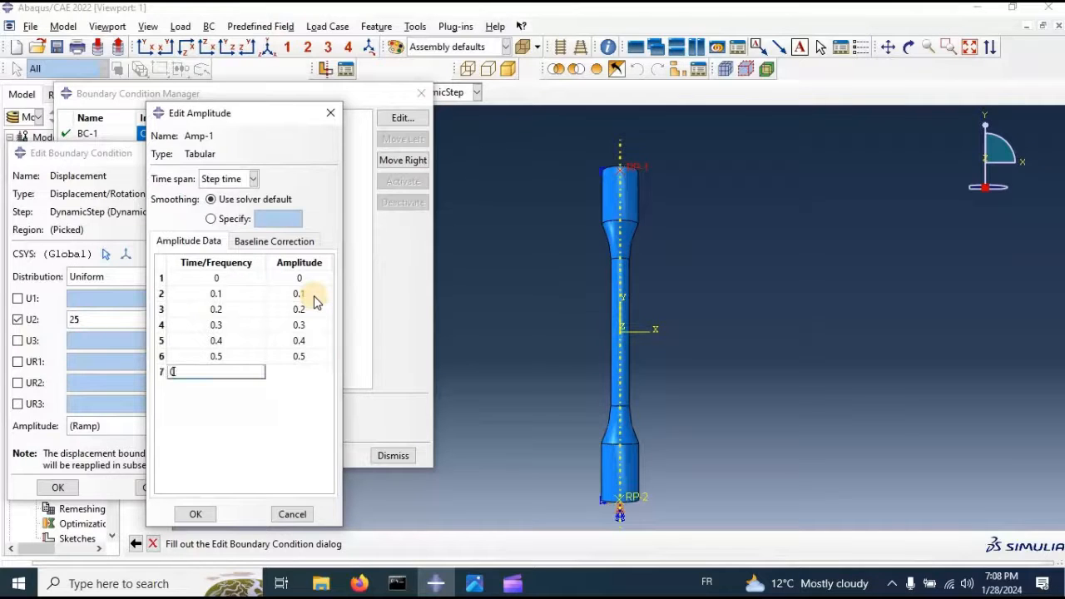
key(Tab)
text(0.6)
key(Tab)
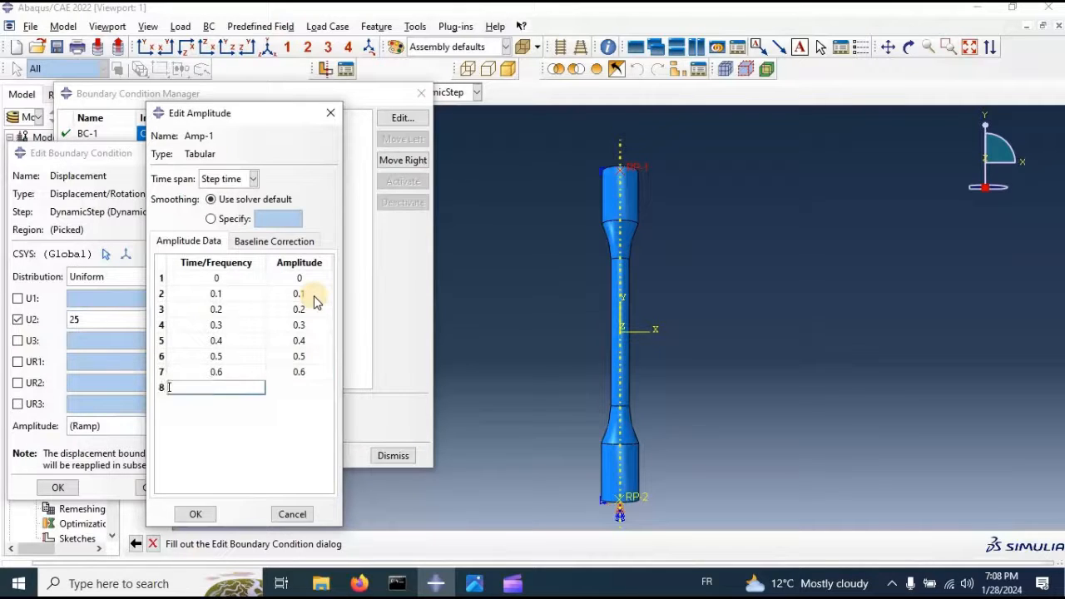
Add the amplitude data points 0.7 at time 0.7 and 0.8 at time 0.8
key(Tab)
text(0.7)
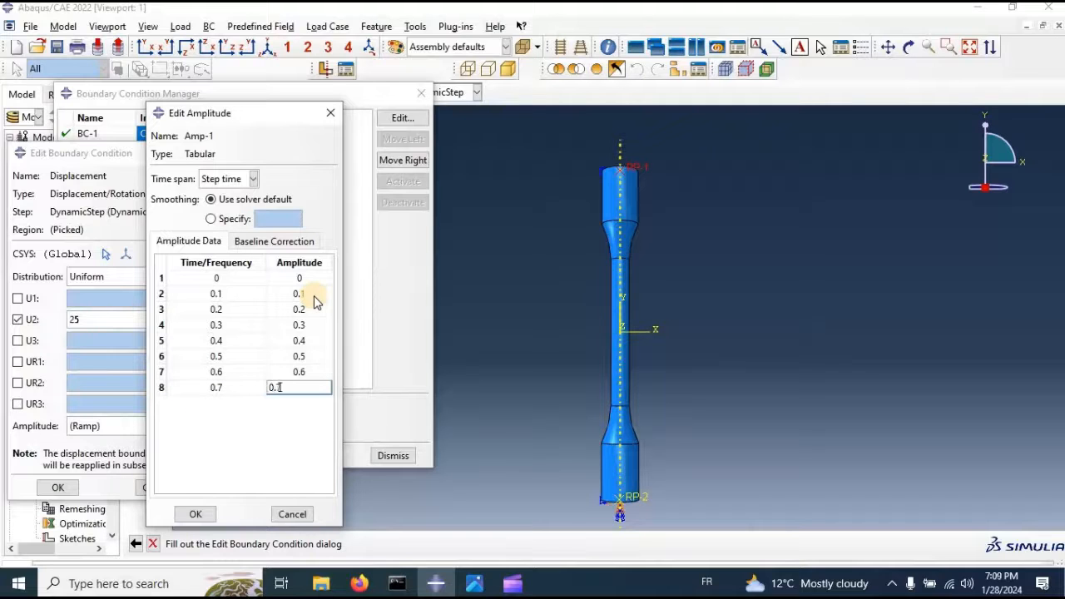
key(Tab)
text(0.8)
key(Tab)
text(0)
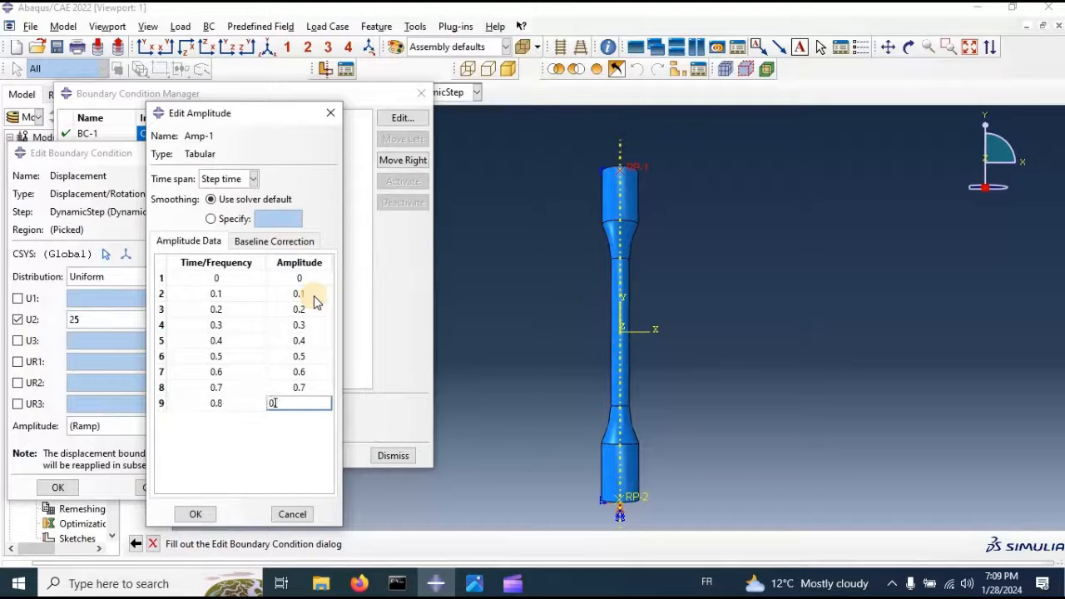
text(.8)
key(Tab)
Complete the amplitude table with 0.9 at time 0.9 and 1 at time 1, and save Amp-1
key(Tab)
text(0)
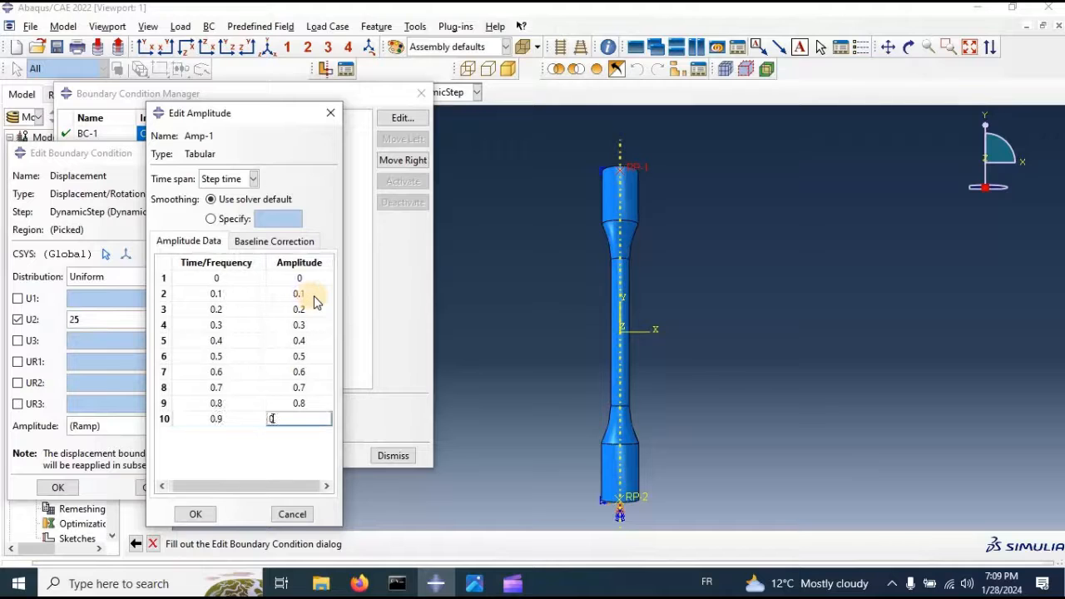
key(Tab)
text(1)
key(Tab)
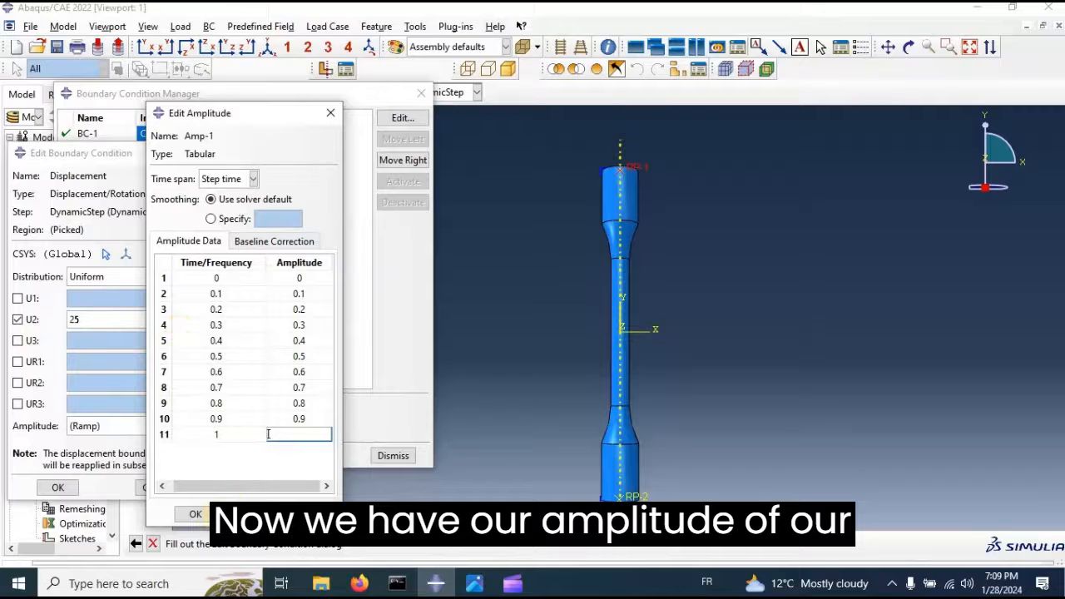
click(204, 516)
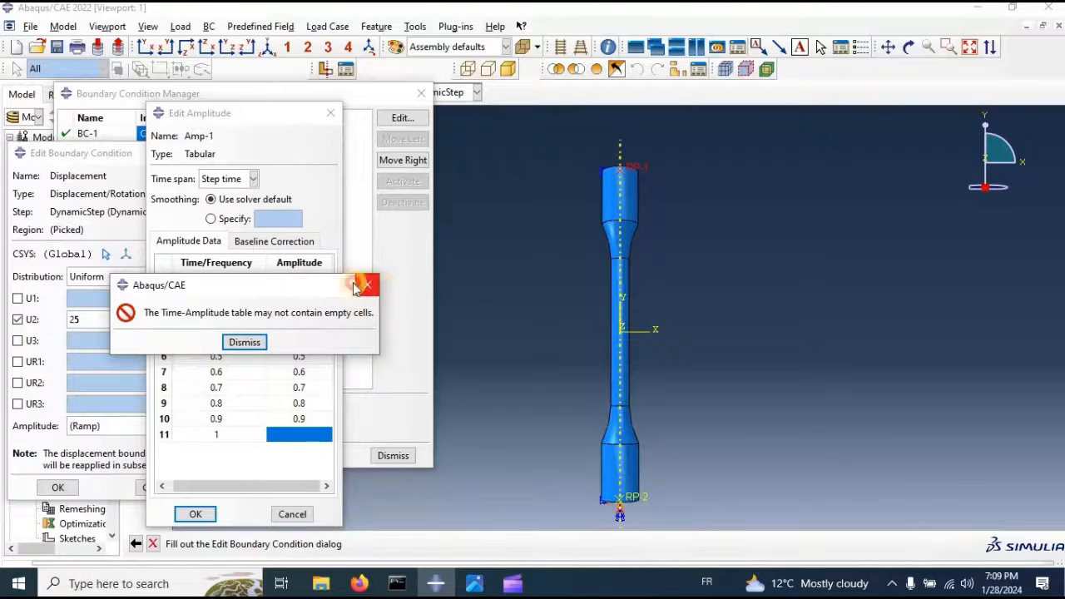
click(245, 342)
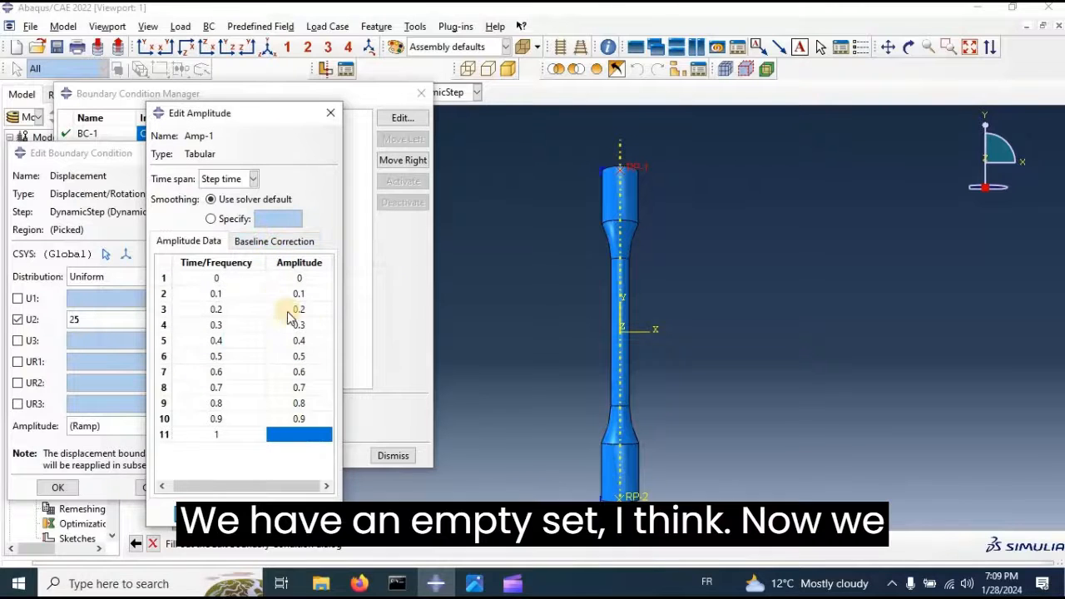
click(297, 437)
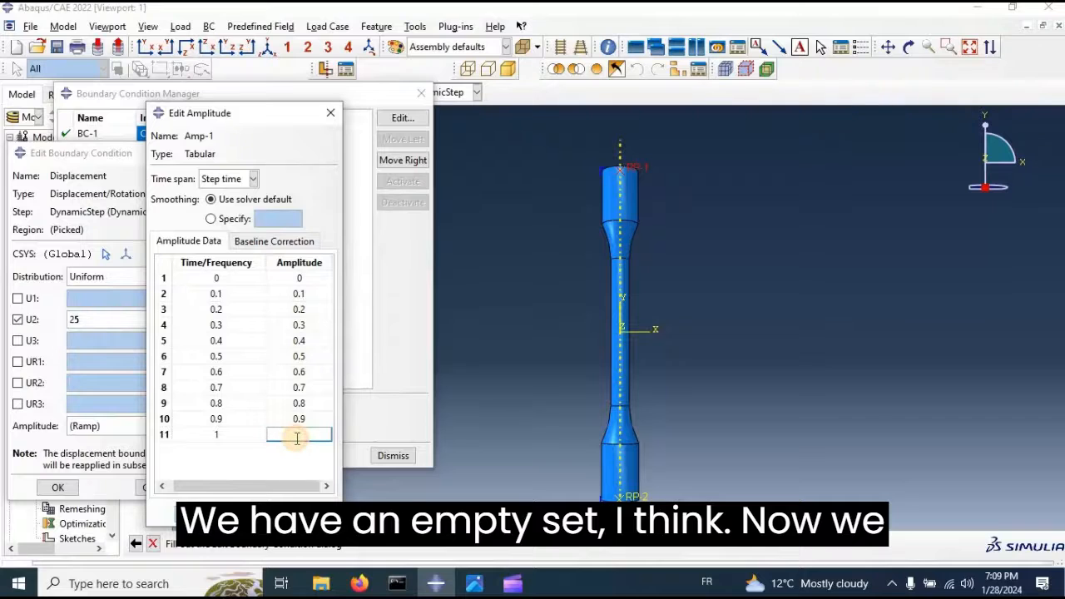
text(1)
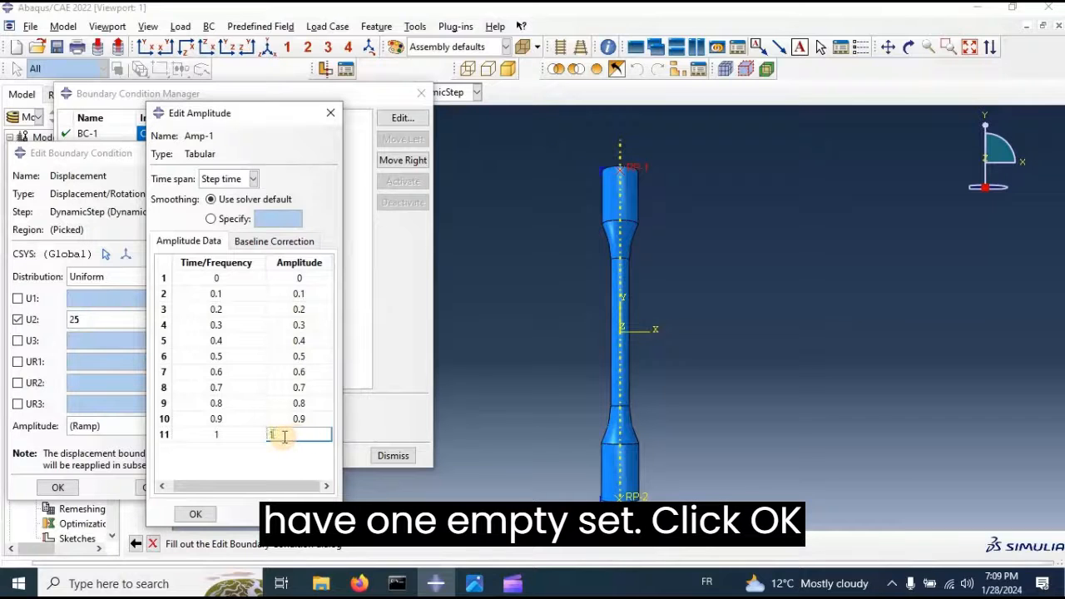
click(198, 514)
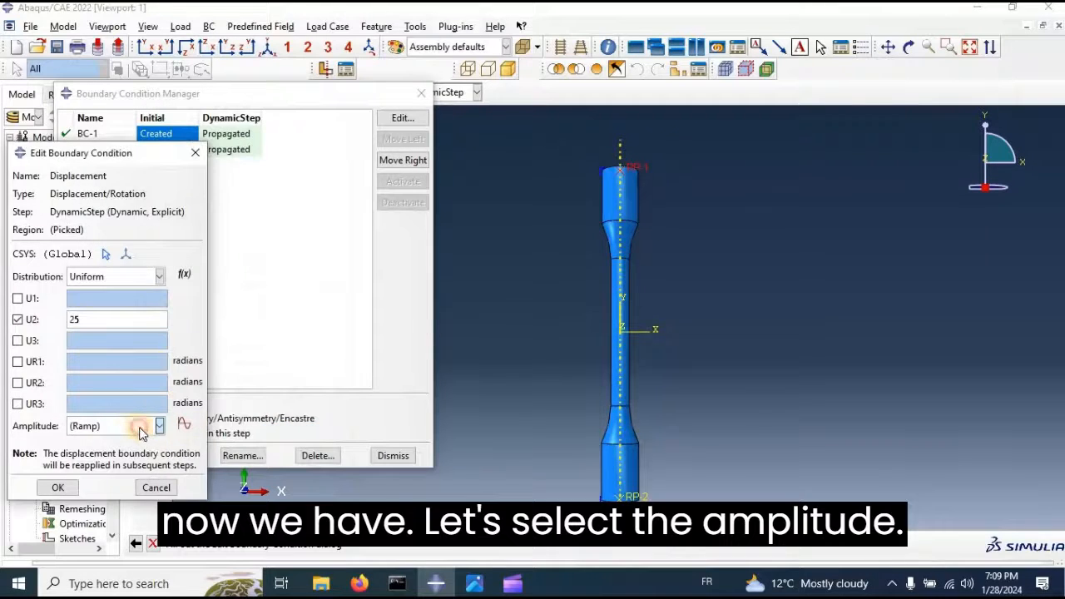
Assign amplitude Amp-1 to the Displacement boundary condition, apply it and close the Boundary Condition Manager
click(158, 426)
click(101, 461)
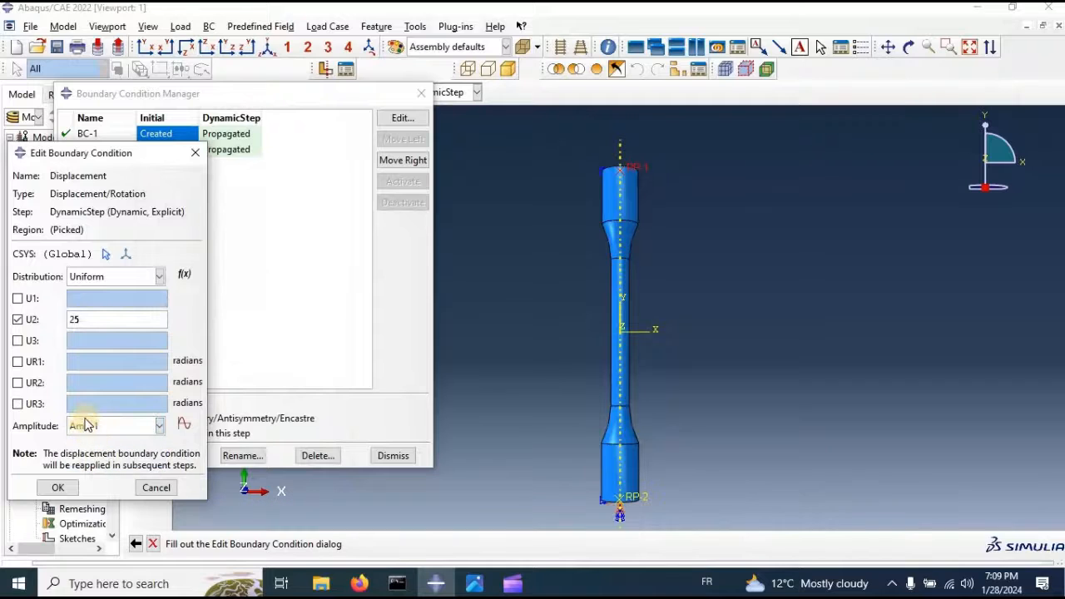
click(59, 488)
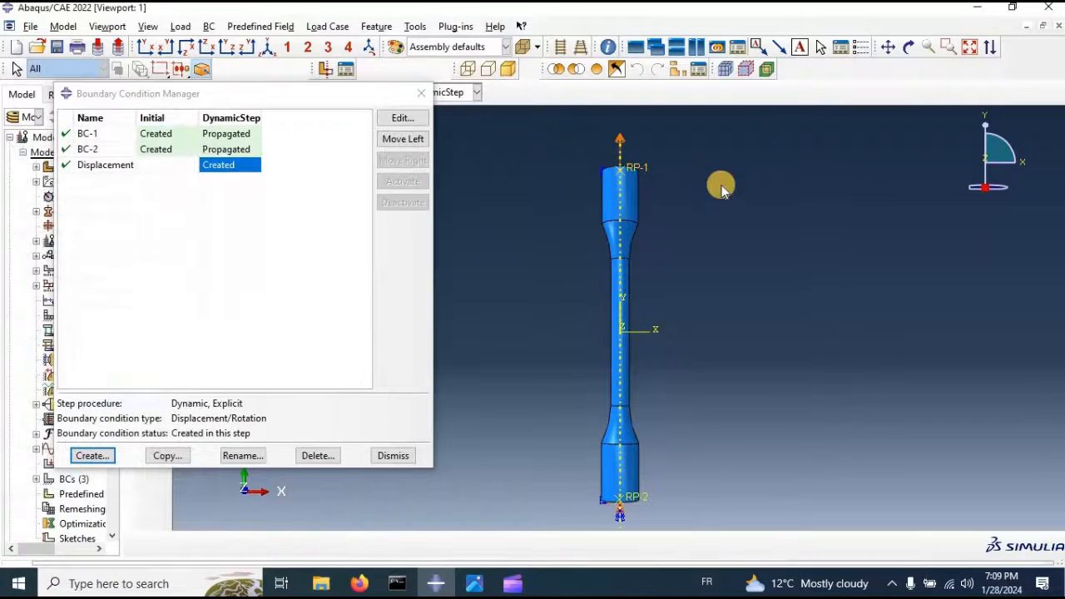
click(419, 95)
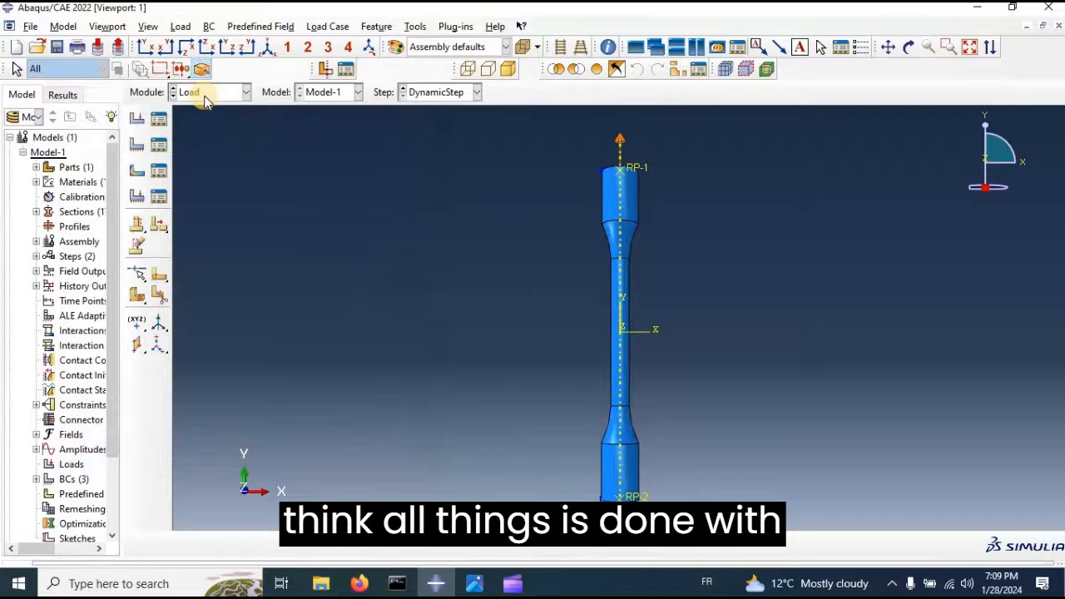
Switch to the Mesh module and try to seed the specimen instance at assembly level
click(207, 95)
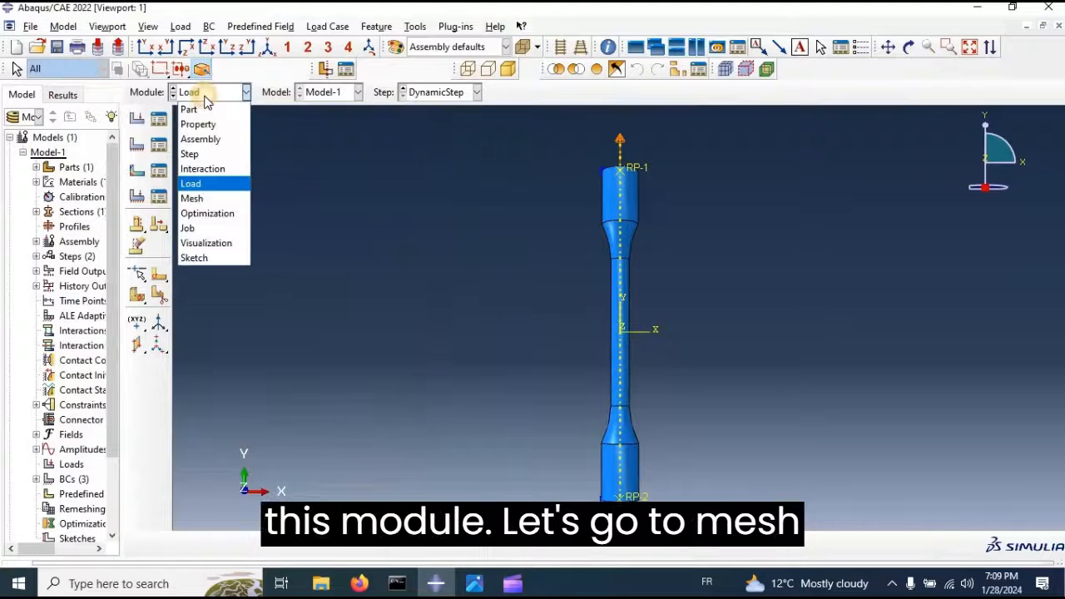
click(200, 199)
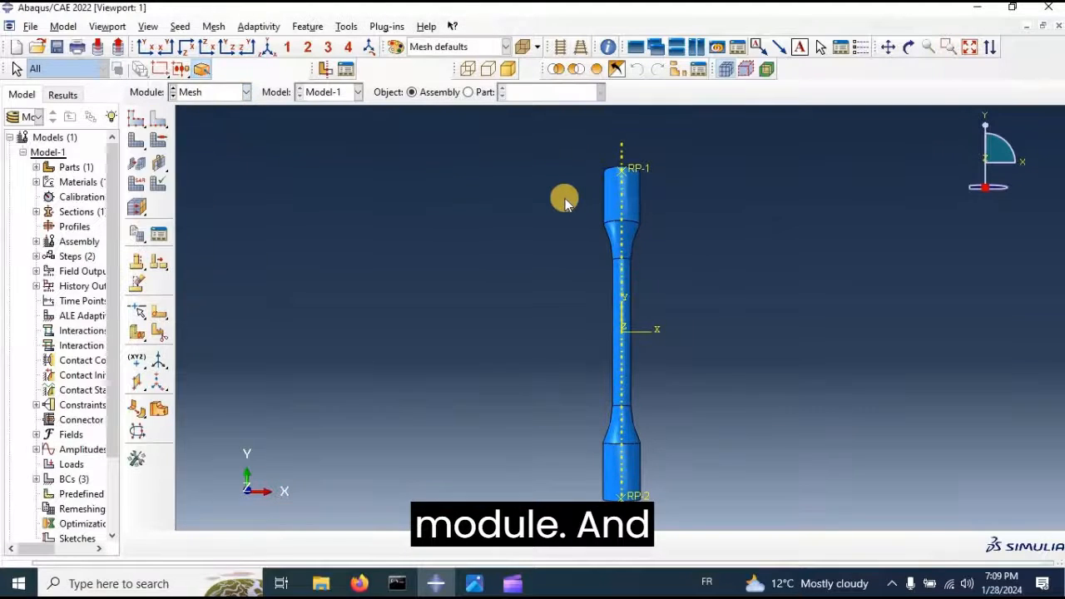
click(137, 121)
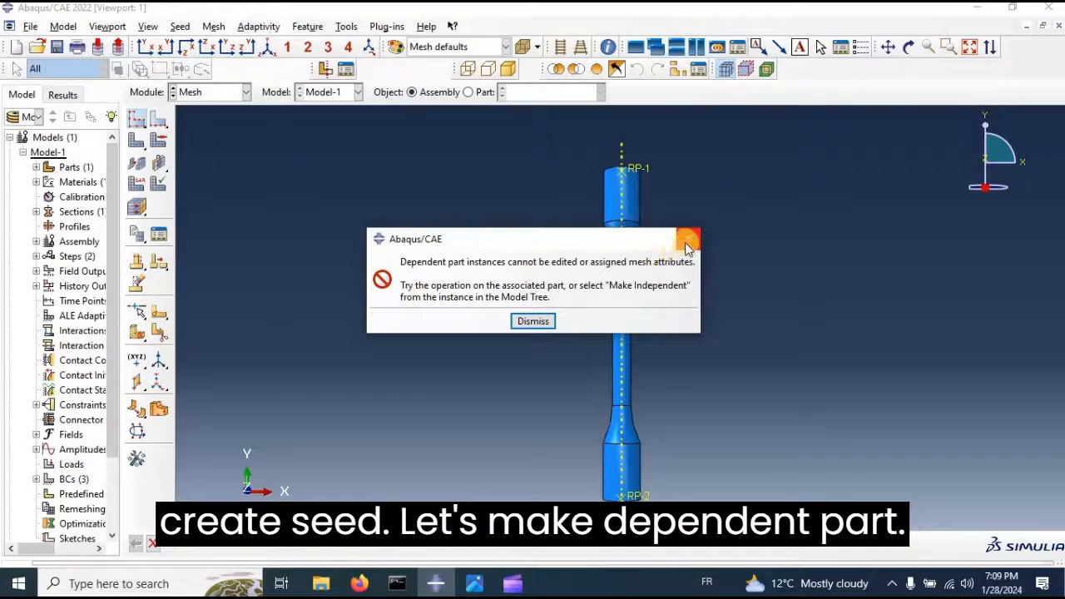
click(537, 322)
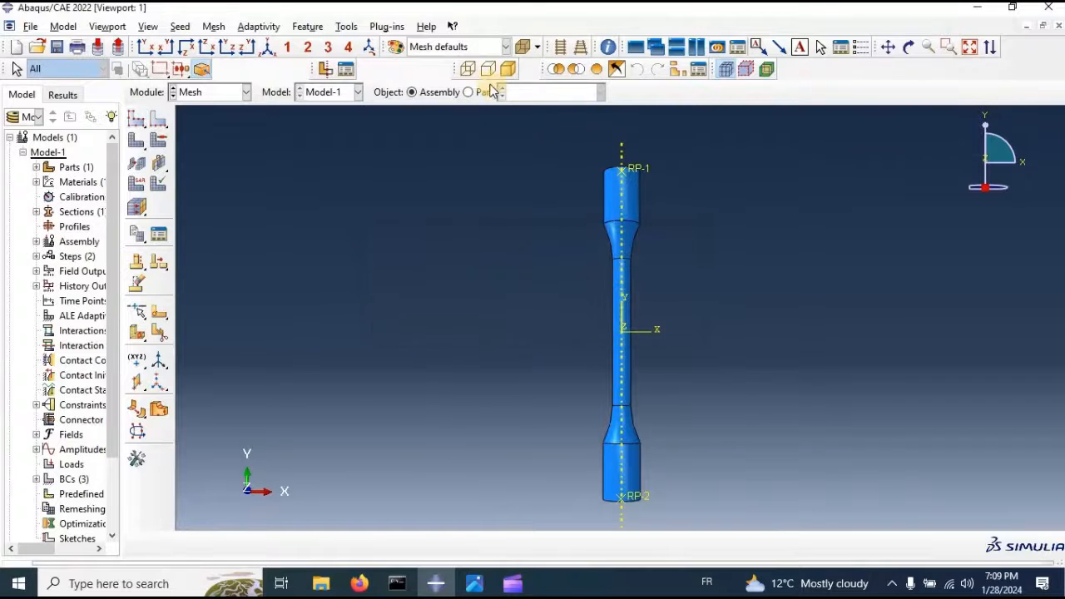
Switch the mesh object to the part TensitTestSpecmen and apply global seeds with an approximate size of 5
click(476, 92)
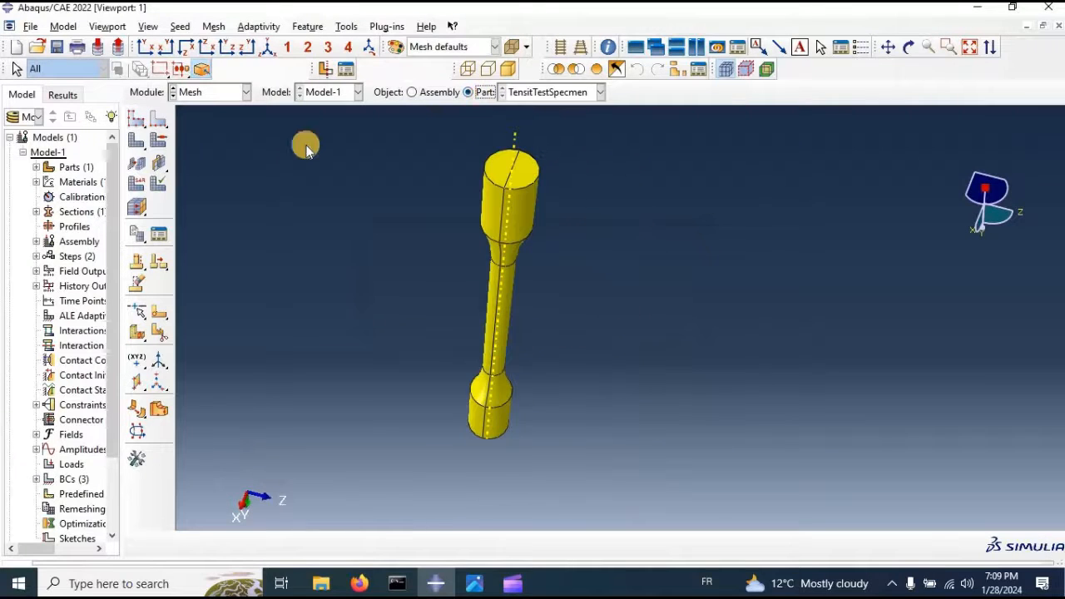
click(136, 122)
double_click(205, 162)
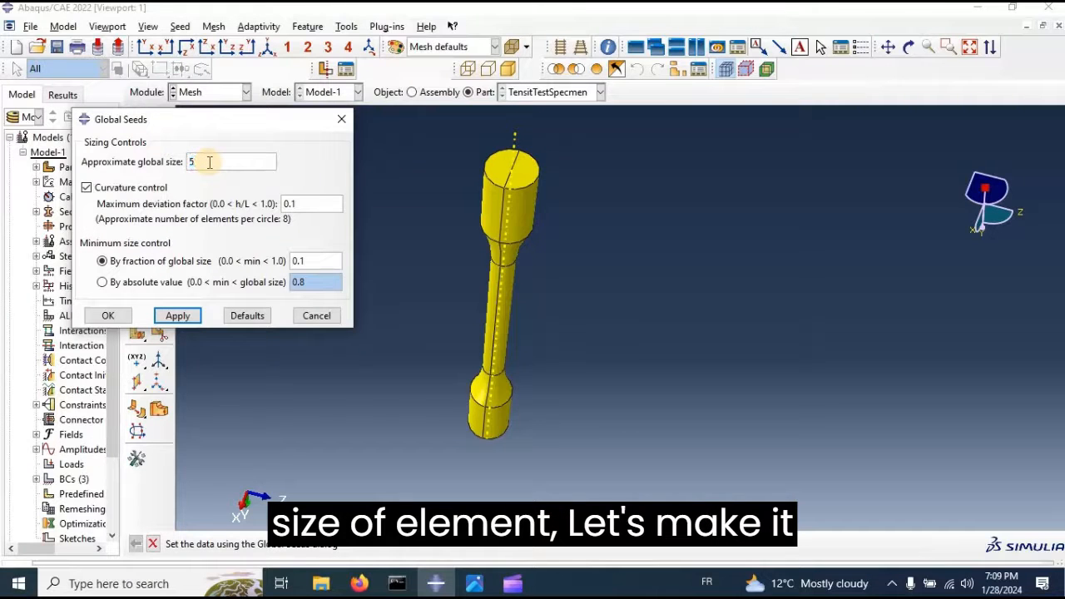
click(177, 316)
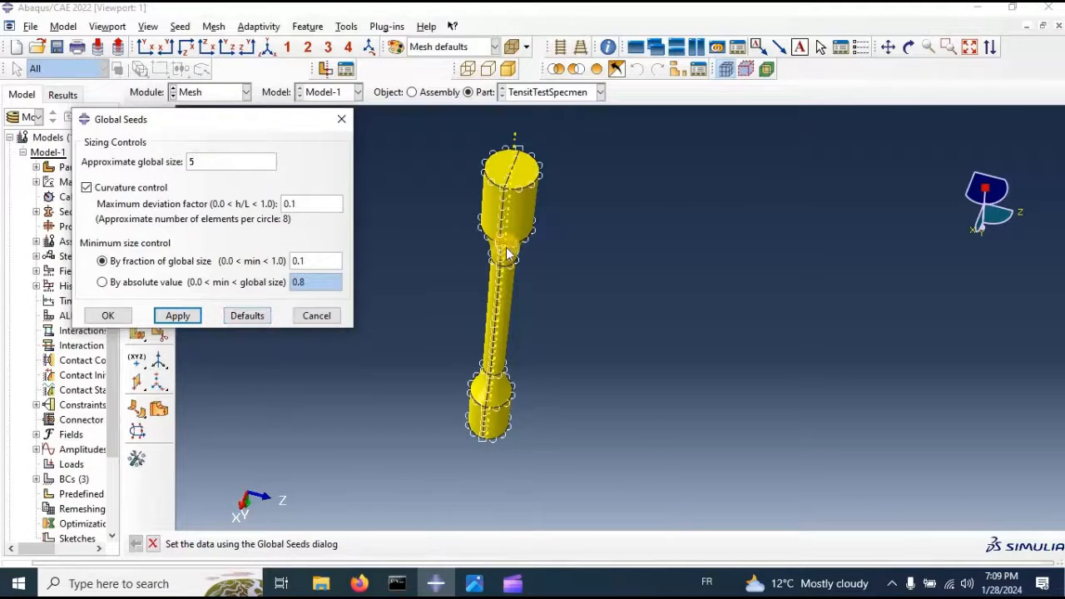
ctrl+alt+drag(531, 339, 510, 313)
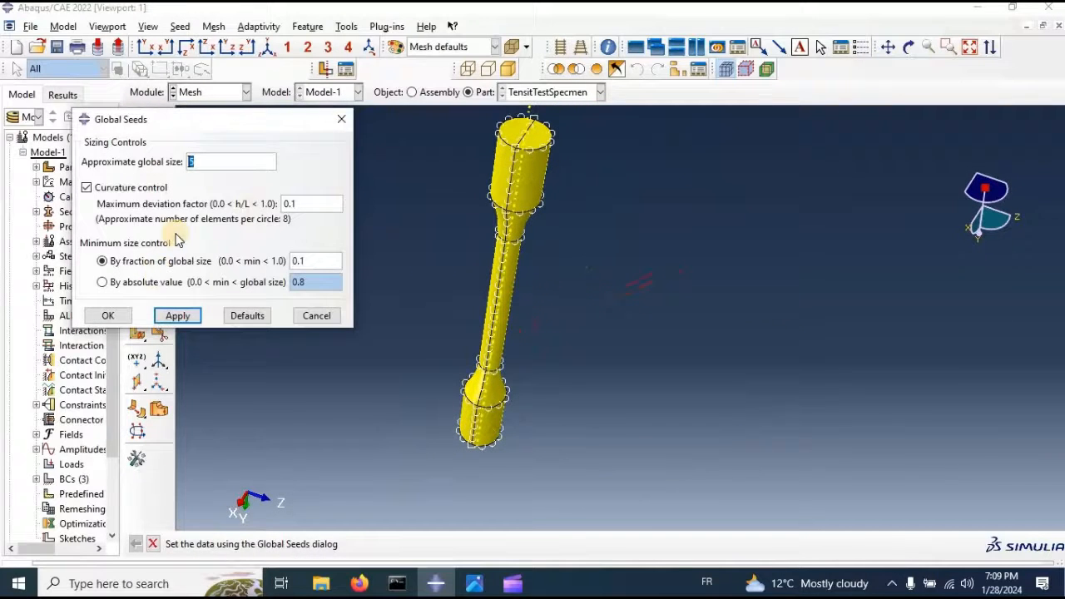
Assign mesh controls with the Medial axis algorithm for hex sweep meshing to the whole specimen, and mesh the part
click(116, 317)
click(159, 140)
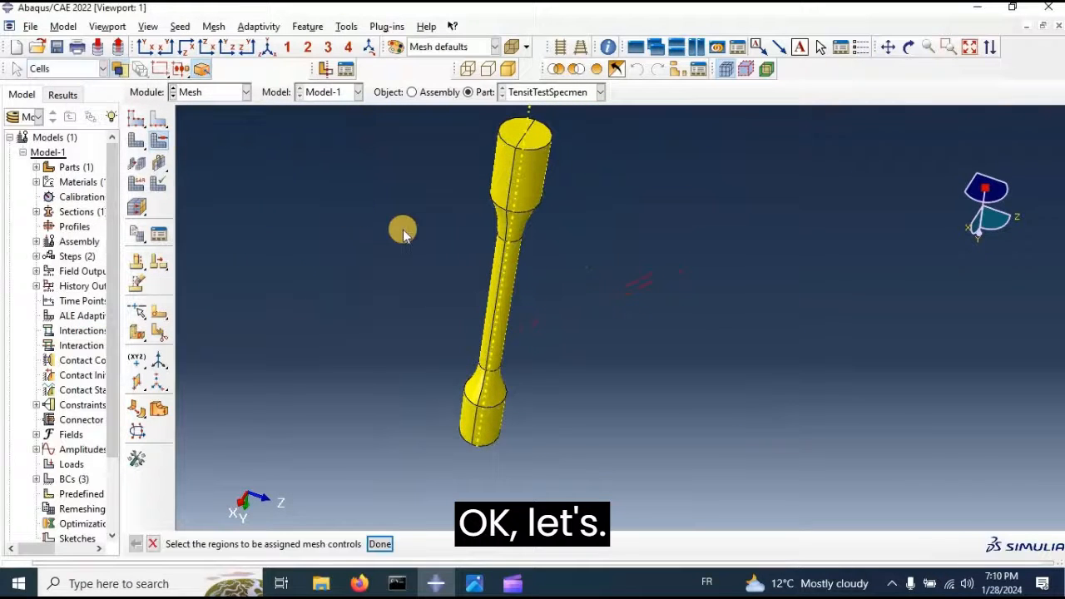
scroll(432, 212, down, 3)
drag(364, 135, 711, 504)
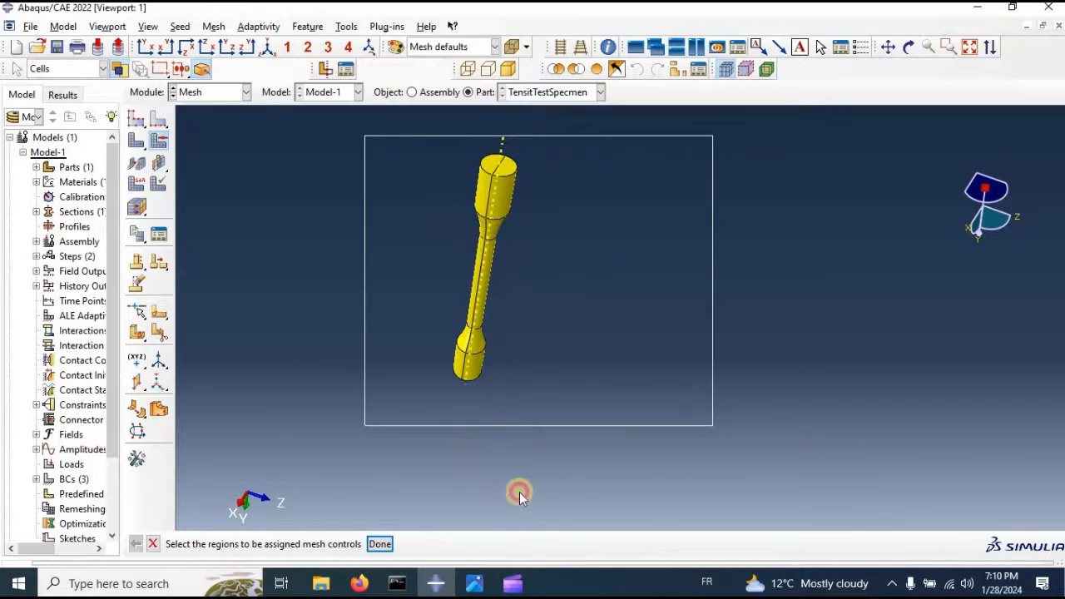
click(379, 545)
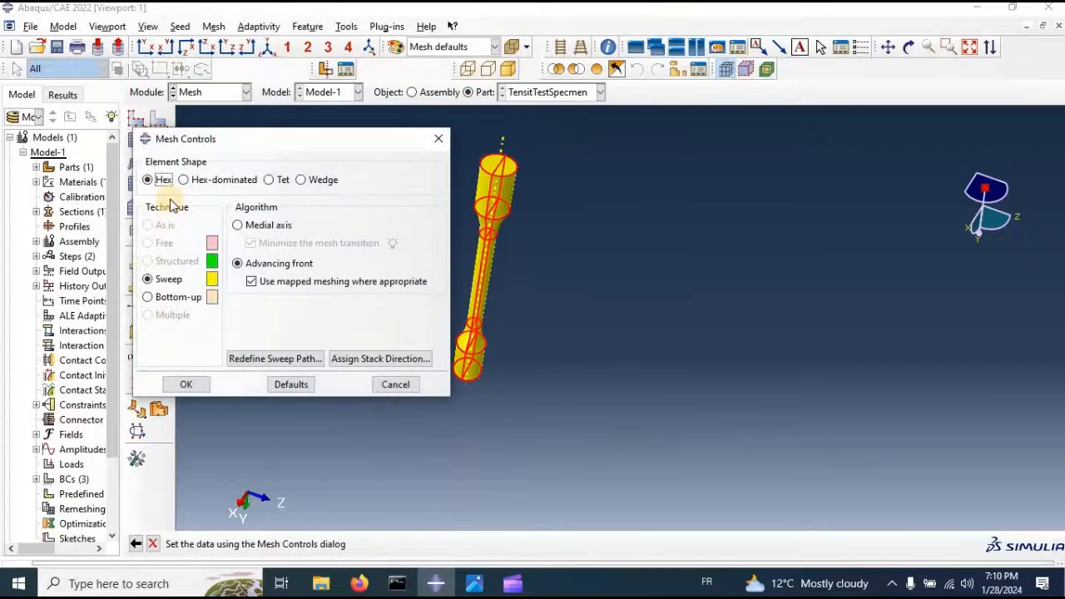
click(239, 225)
click(185, 384)
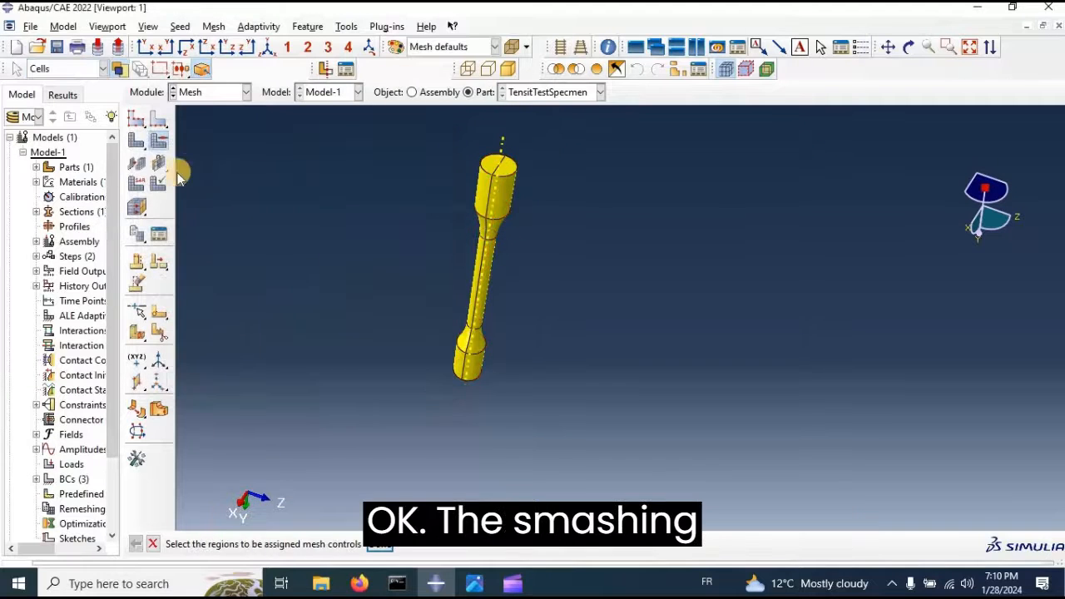
click(138, 145)
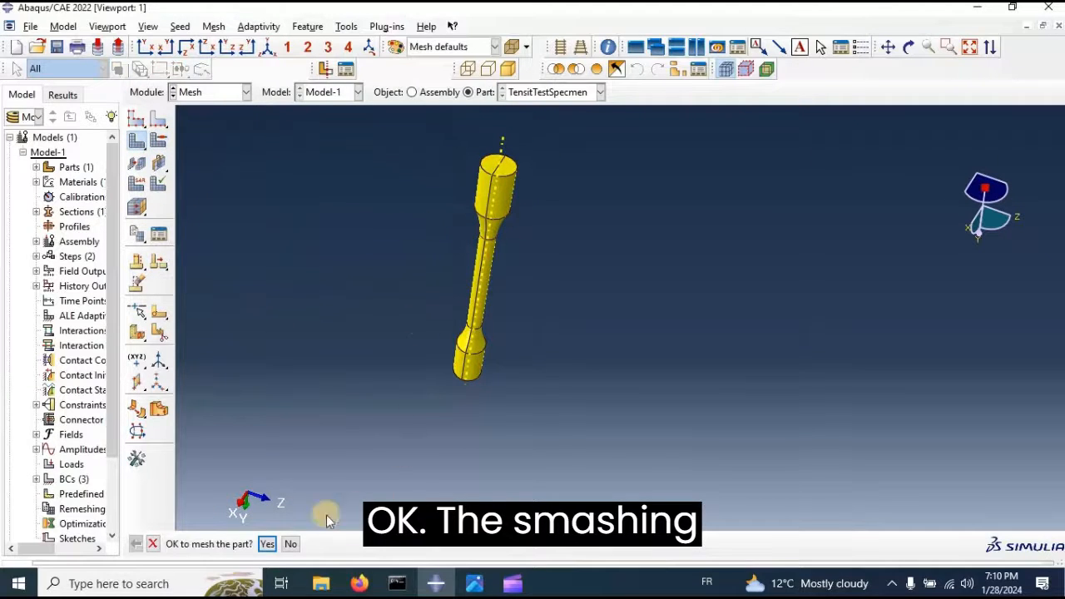
middle_click(399, 190)
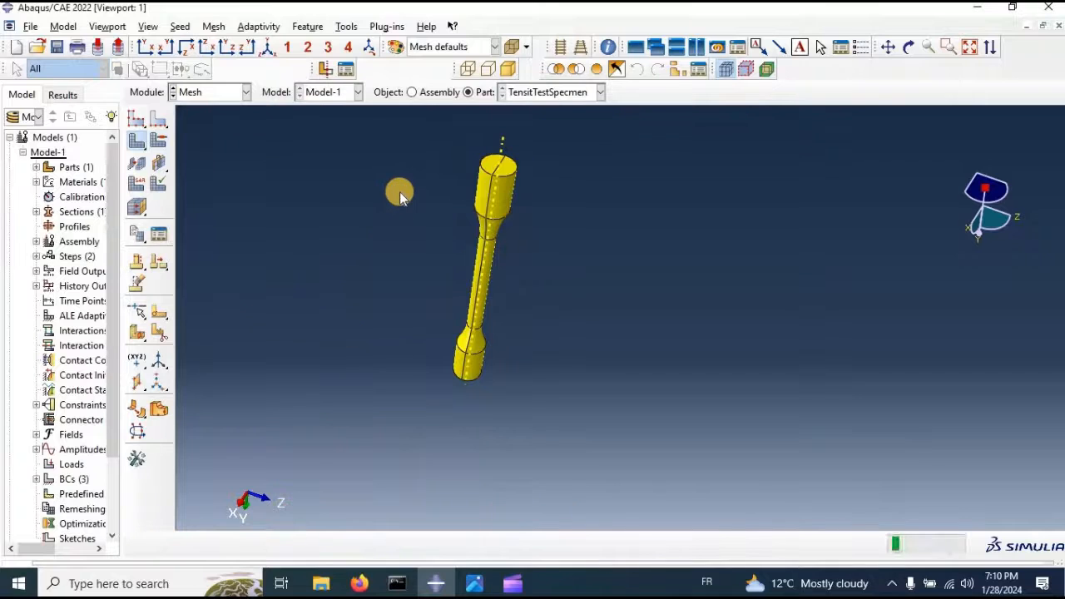
Refine the global seeds to an approximate size of 2, deleting the existing mesh, and remesh the part
click(135, 119)
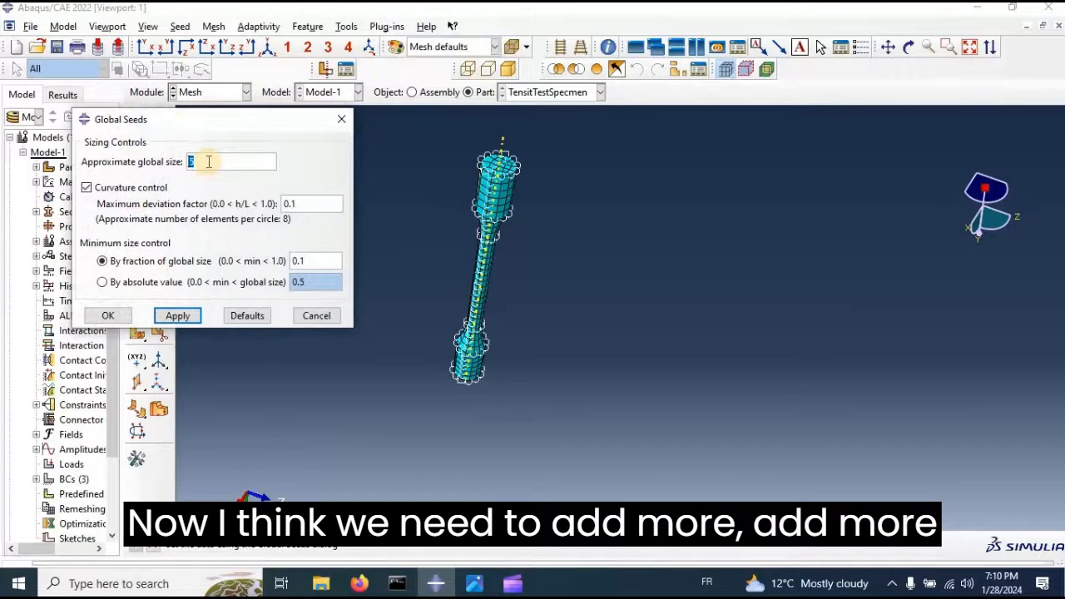
key(Return)
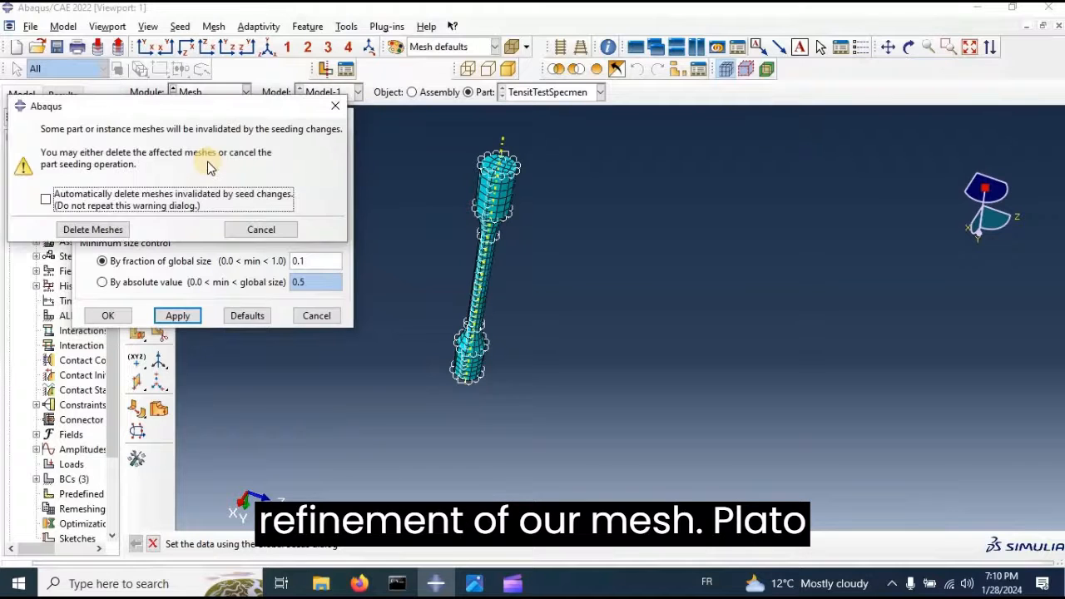
click(90, 231)
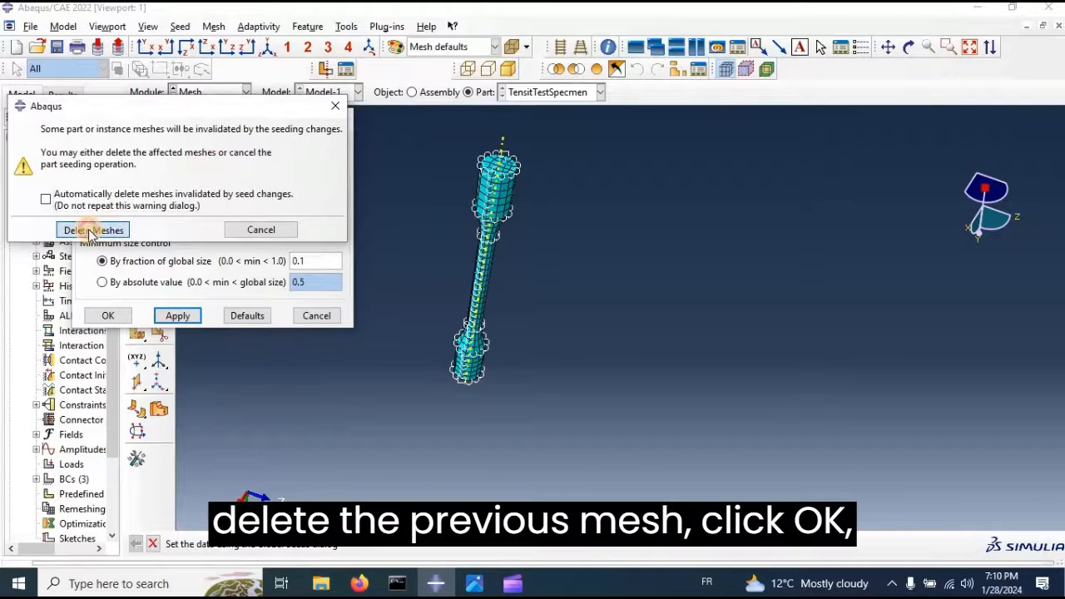
click(182, 320)
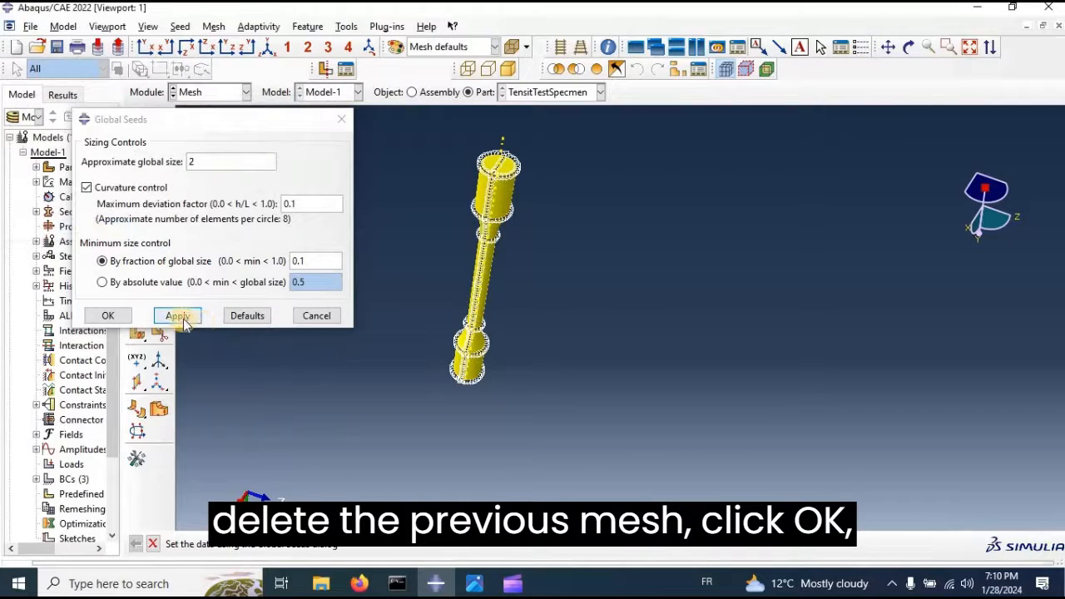
click(107, 315)
click(135, 143)
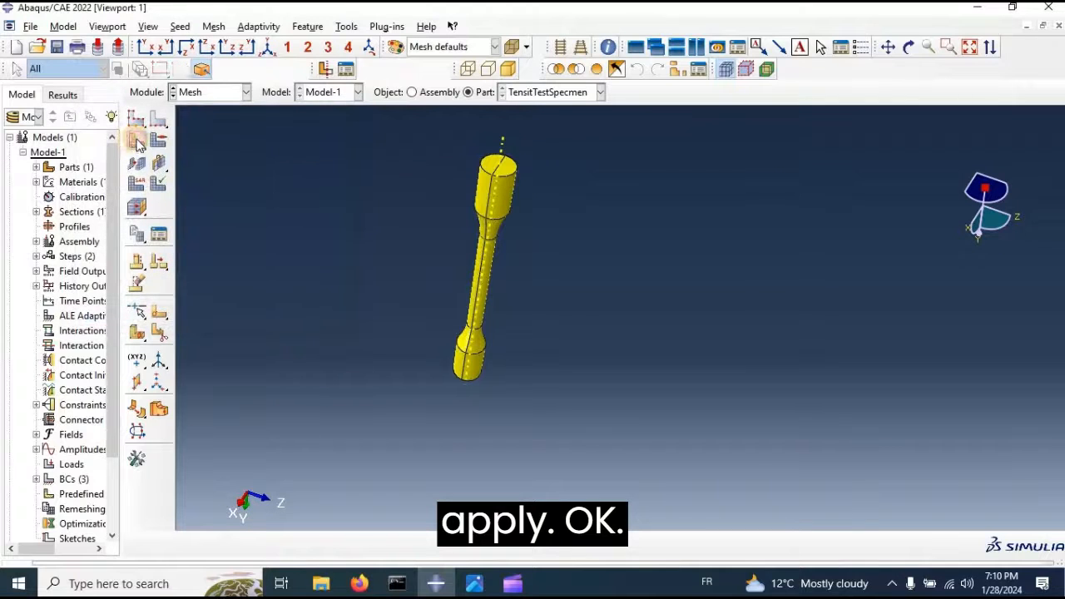
click(261, 544)
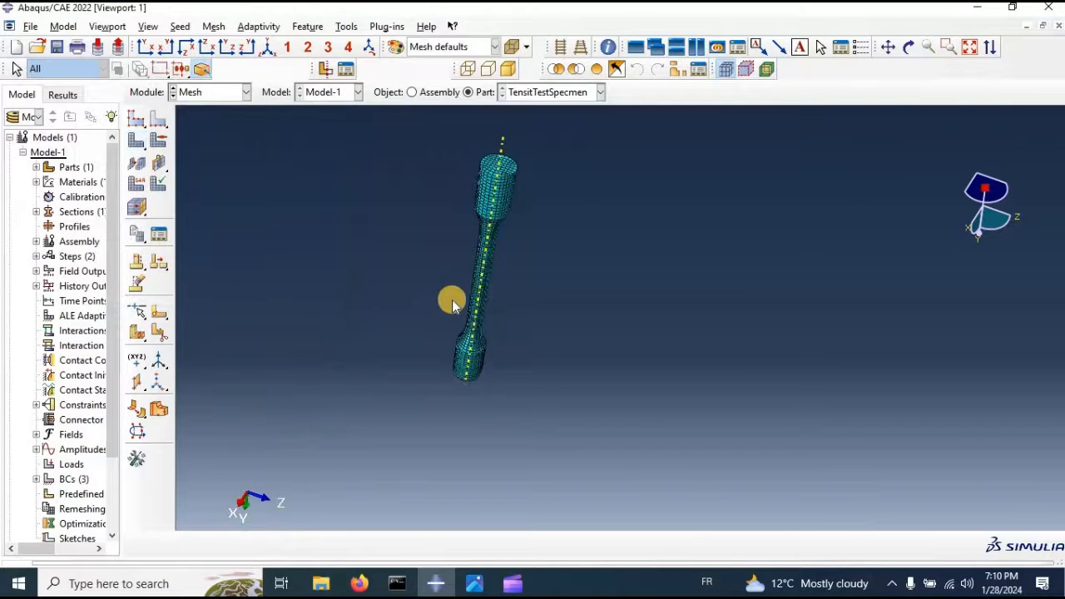
Start assigning an element type to the whole specimen, using the Explicit library with the 3D Stress family
ctrl+alt+drag(469, 325, 556, 265)
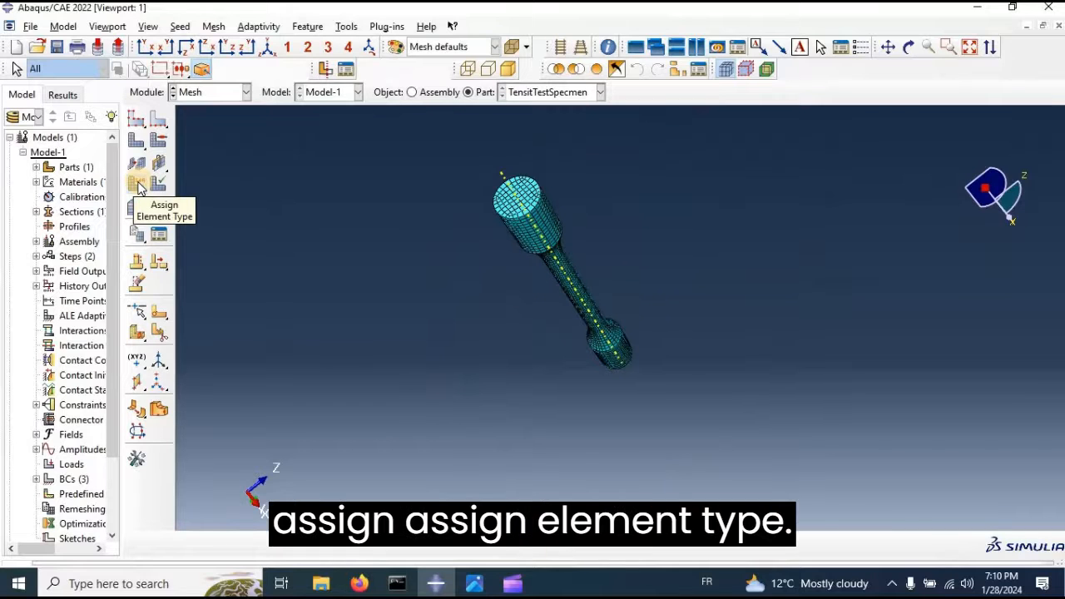
click(138, 184)
drag(360, 130, 849, 464)
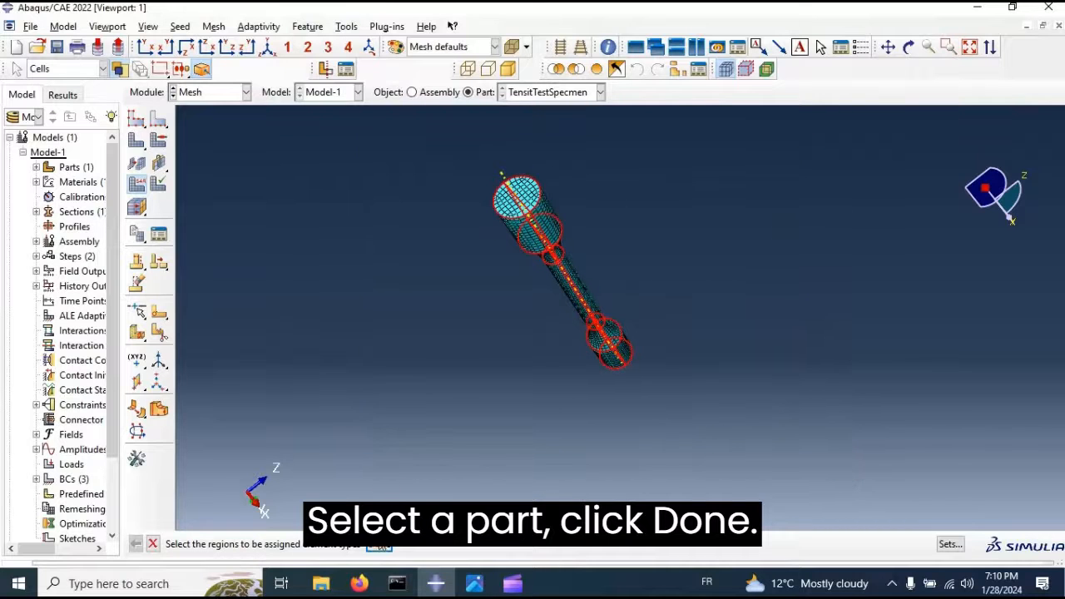
click(379, 545)
drag(260, 84, 363, 124)
click(238, 161)
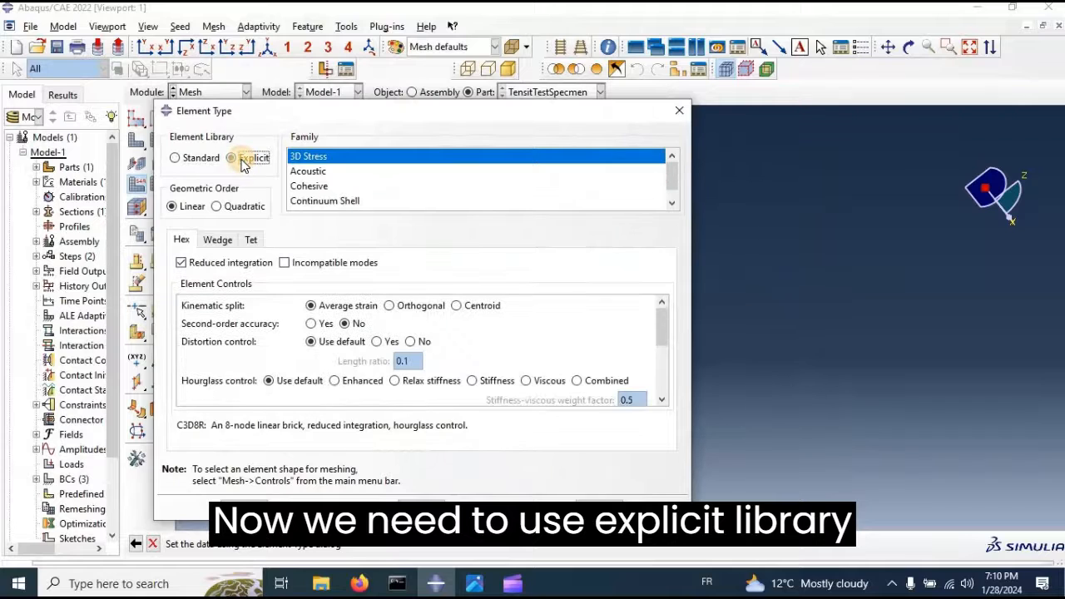
scroll(385, 178, down, 1)
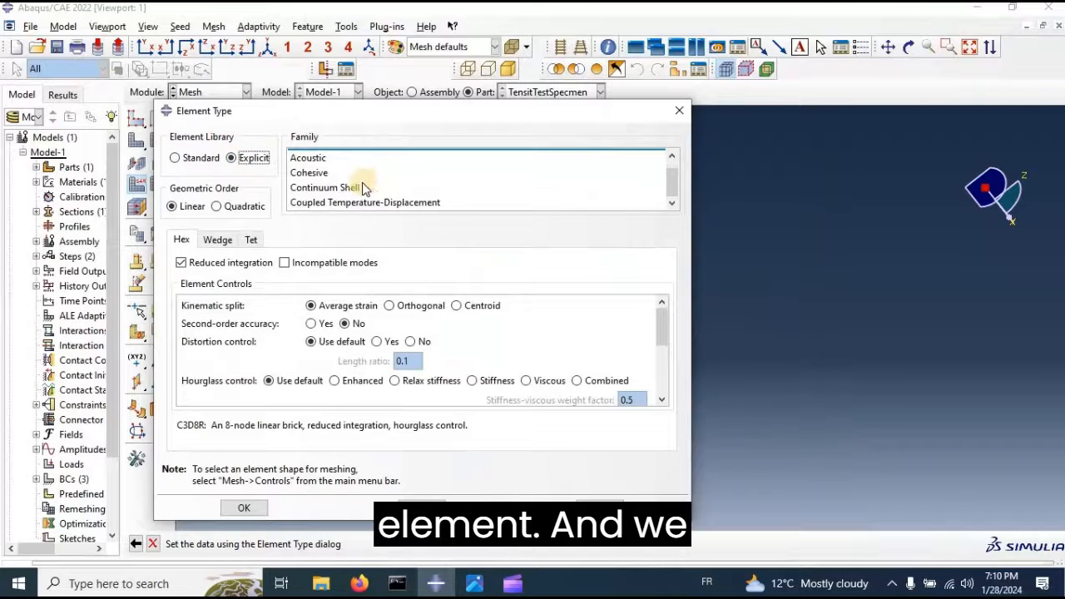
scroll(364, 183, up, 1)
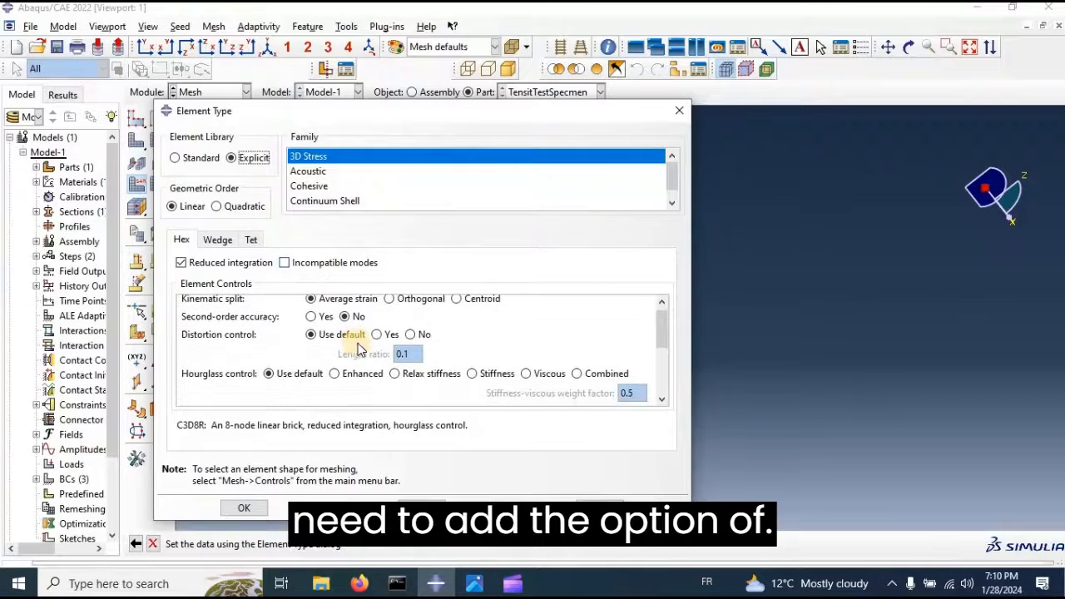
Set element deletion to Yes, specify a max degradation of 0.95, and confirm the element type
scroll(274, 362, down, 3)
scroll(266, 360, down, 3)
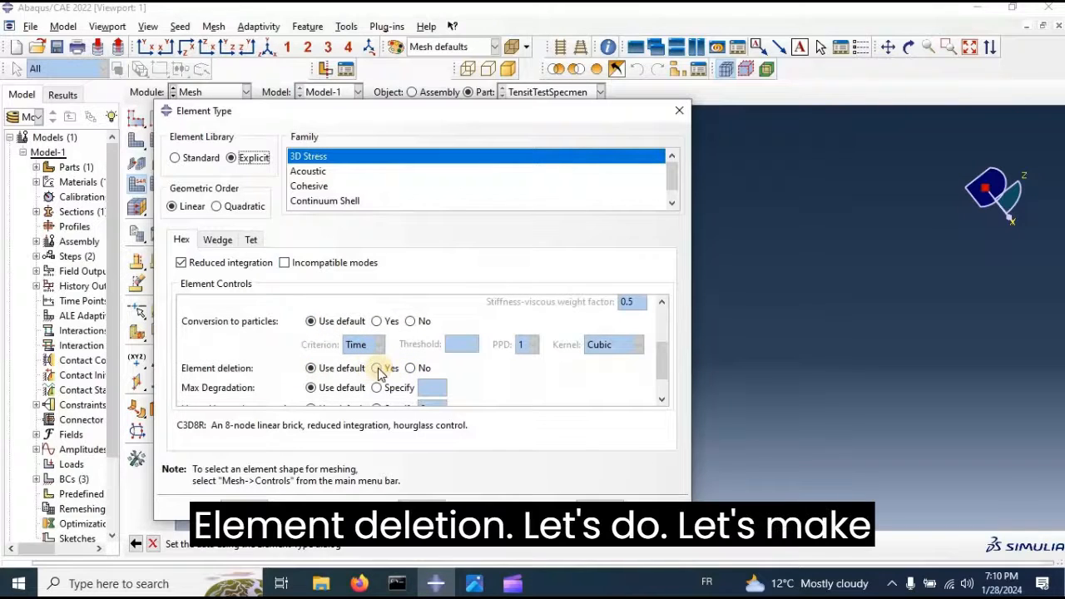
click(377, 368)
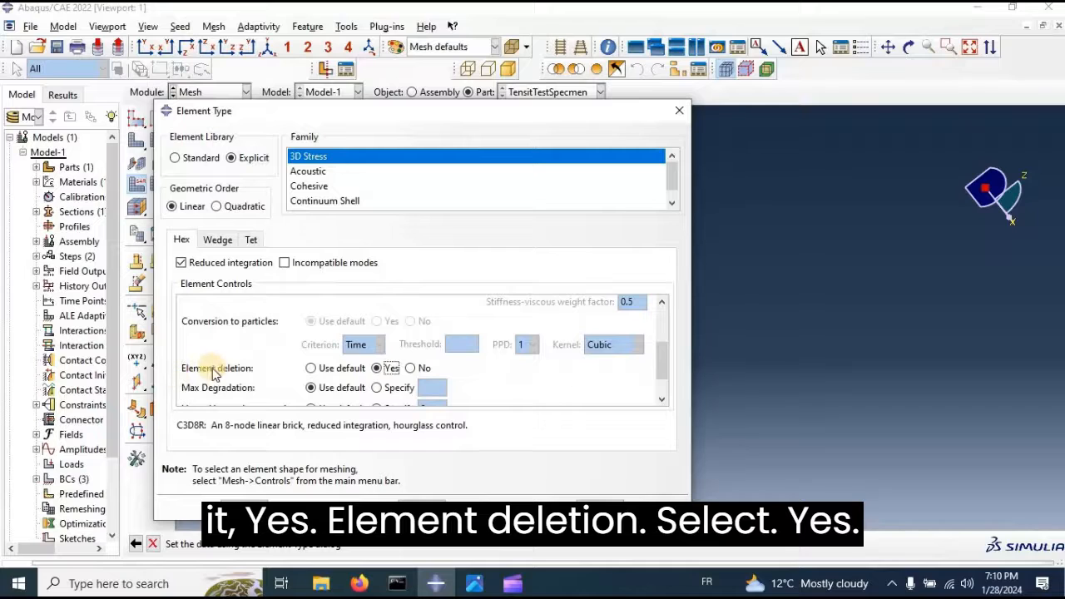
click(377, 387)
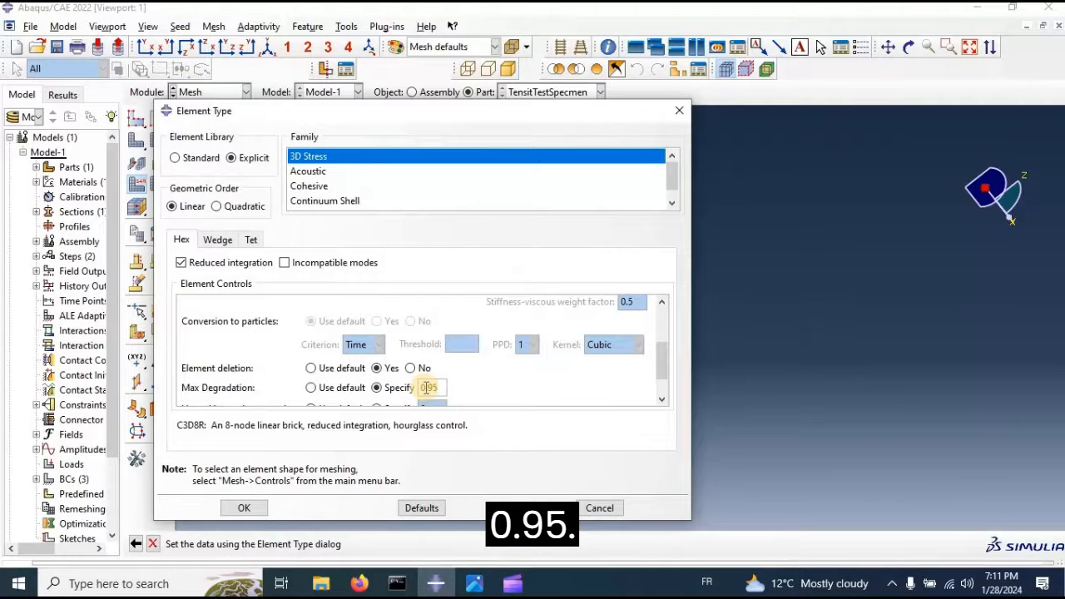
click(247, 508)
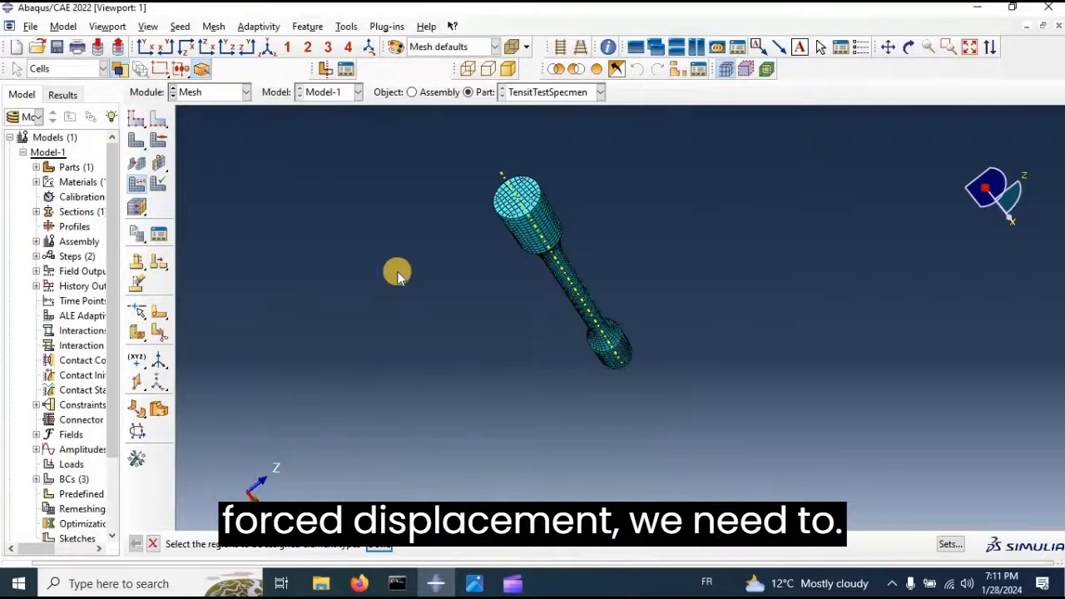
Switch to the Step module and review the existing history output requests
click(208, 94)
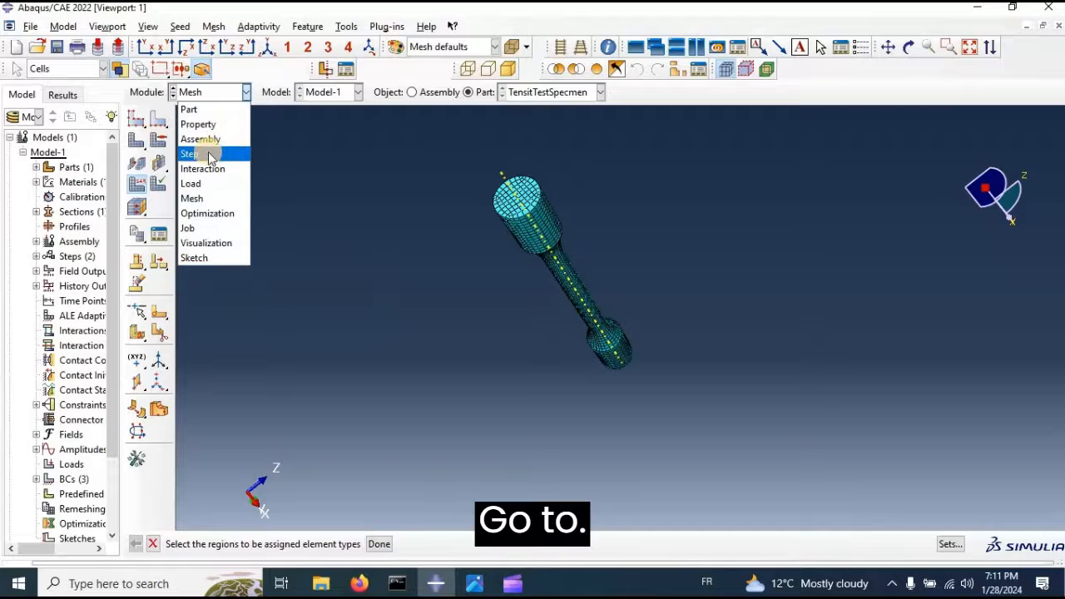
click(208, 154)
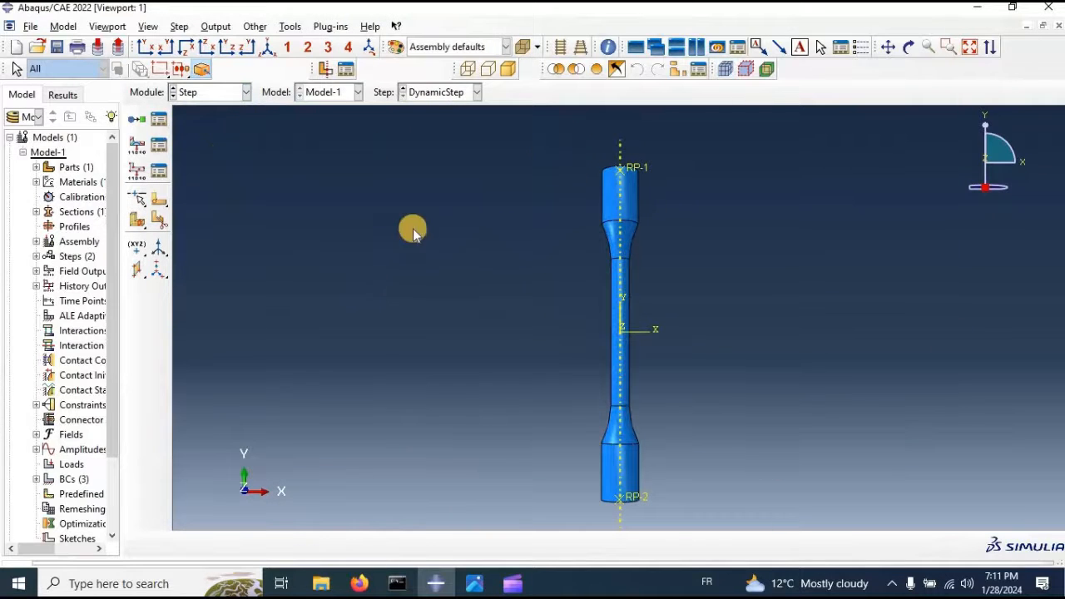
click(159, 170)
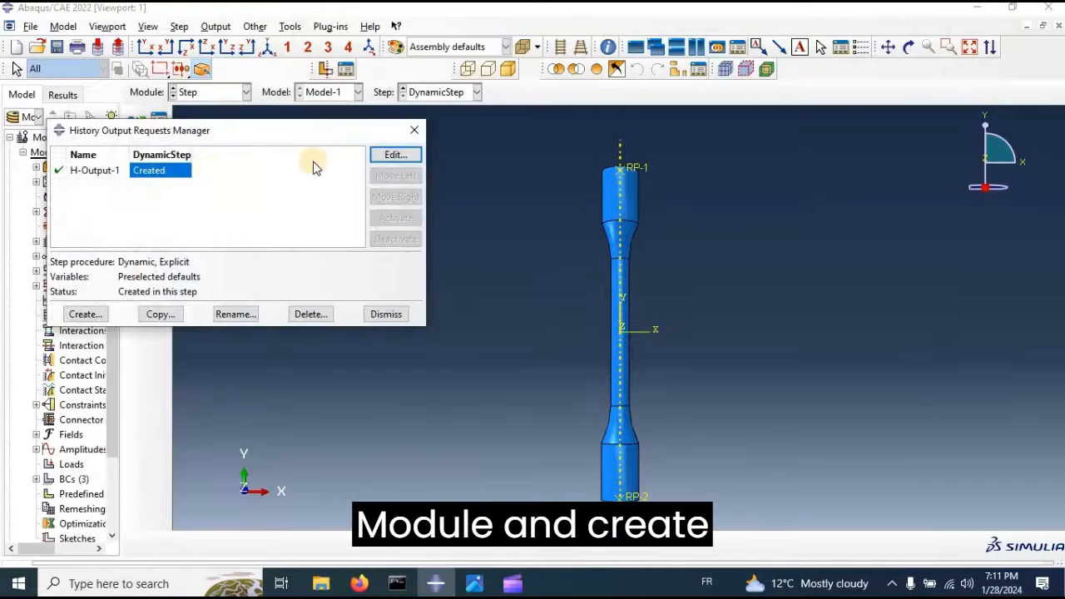
click(417, 130)
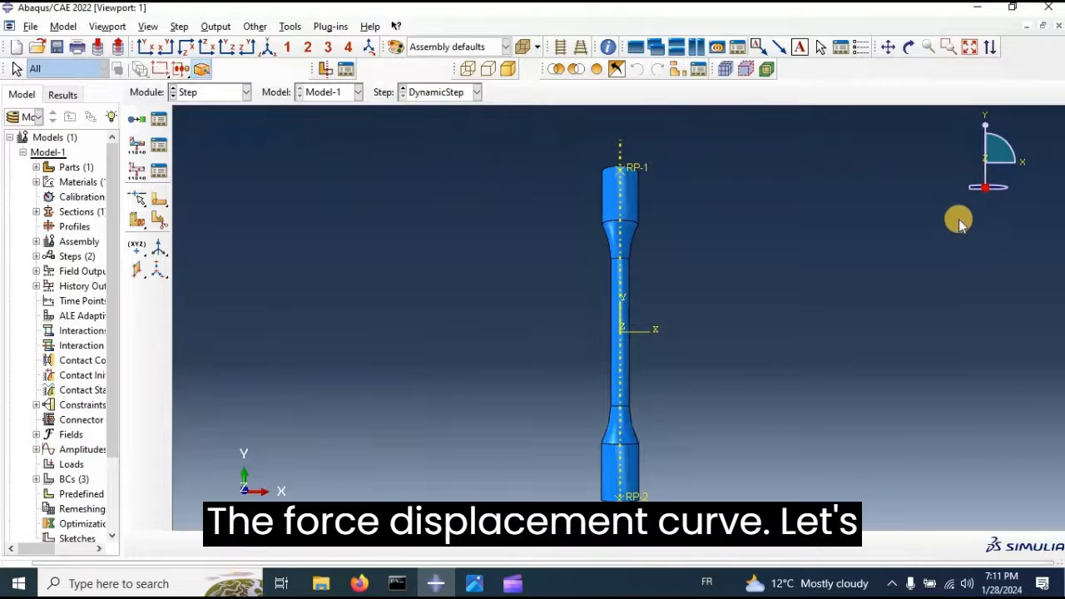
Create a geometry set named RF containing the upper reference point RP-1
click(289, 27)
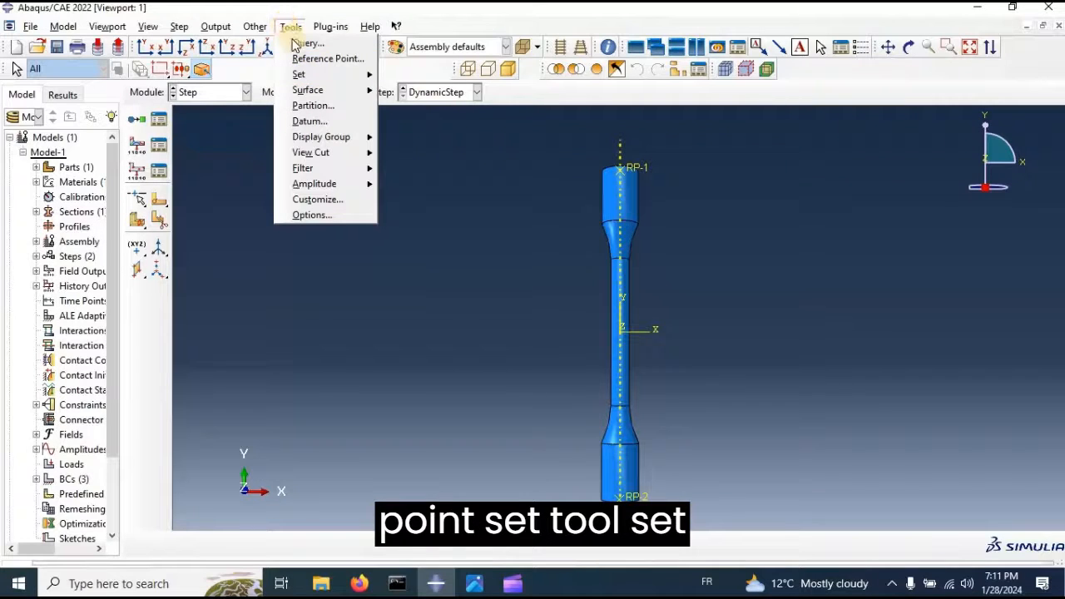
mouse_move(305, 74)
click(421, 92)
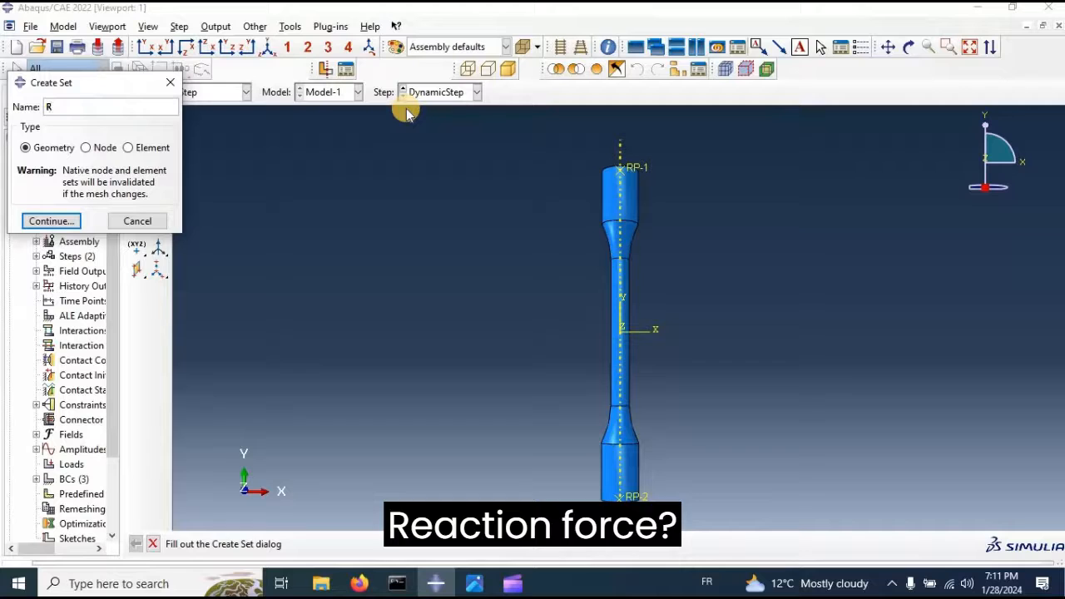
text(F)
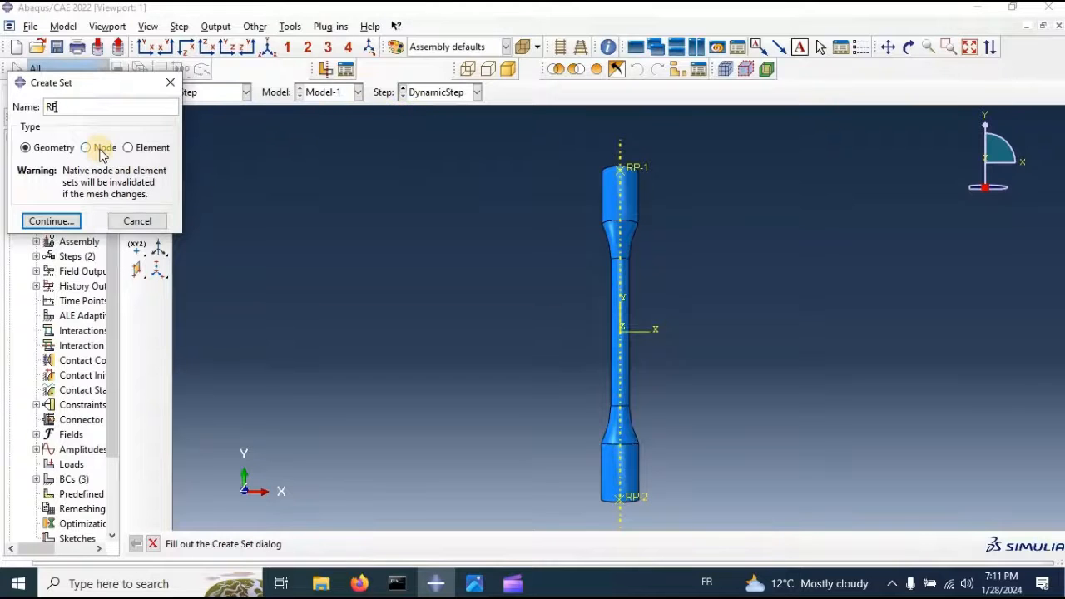
click(63, 221)
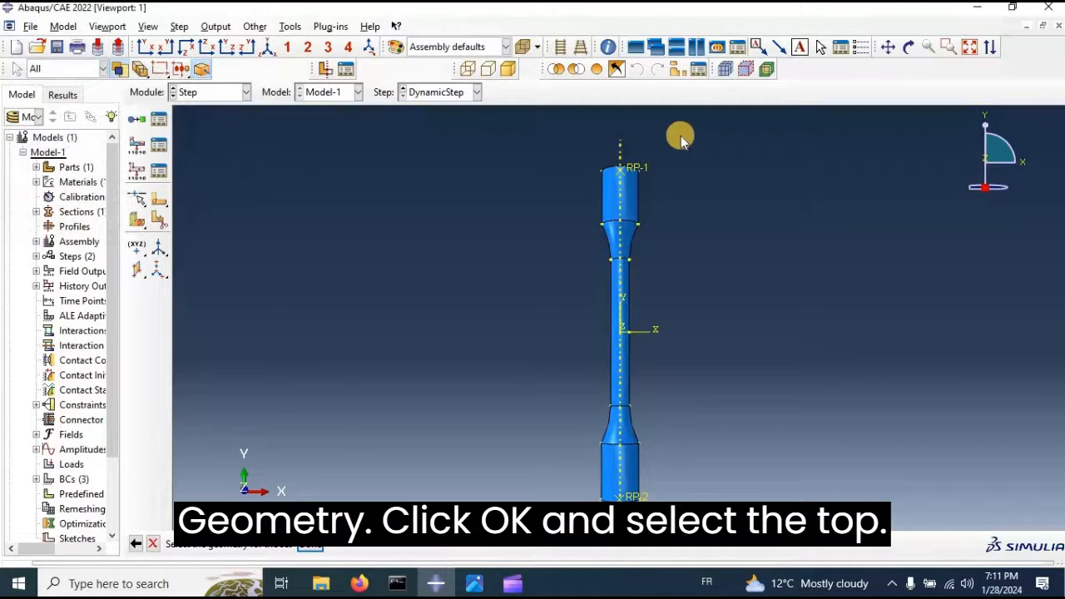
click(632, 170)
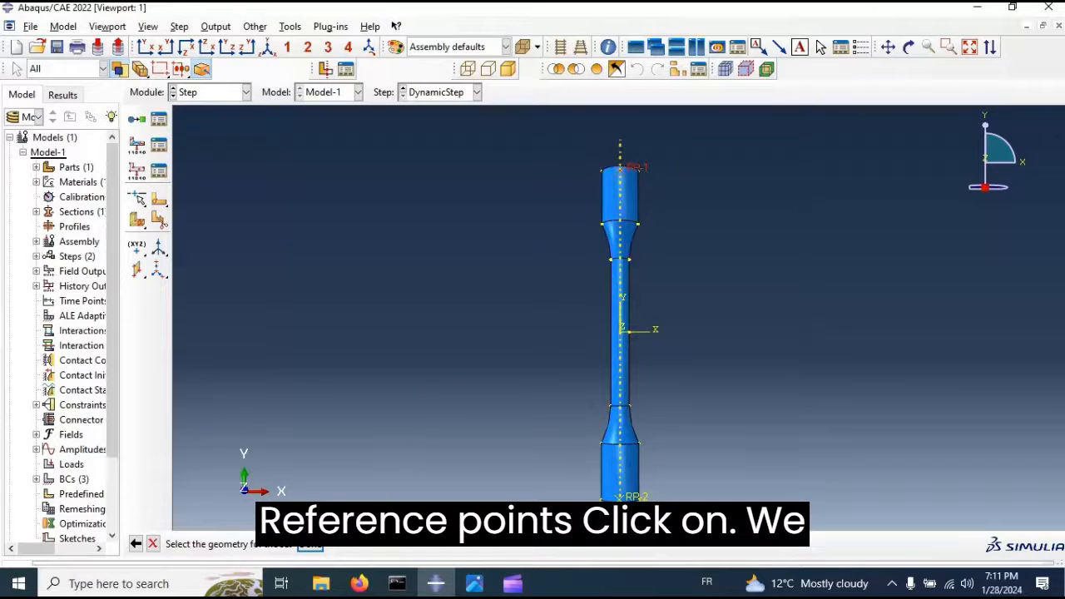
click(316, 548)
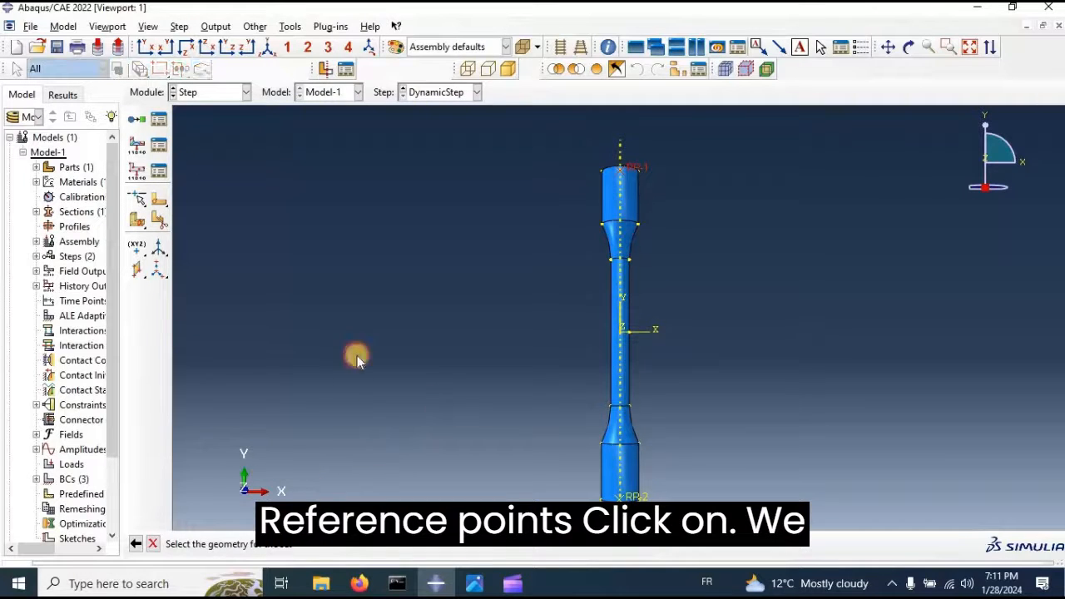
click(293, 28)
mouse_move(316, 74)
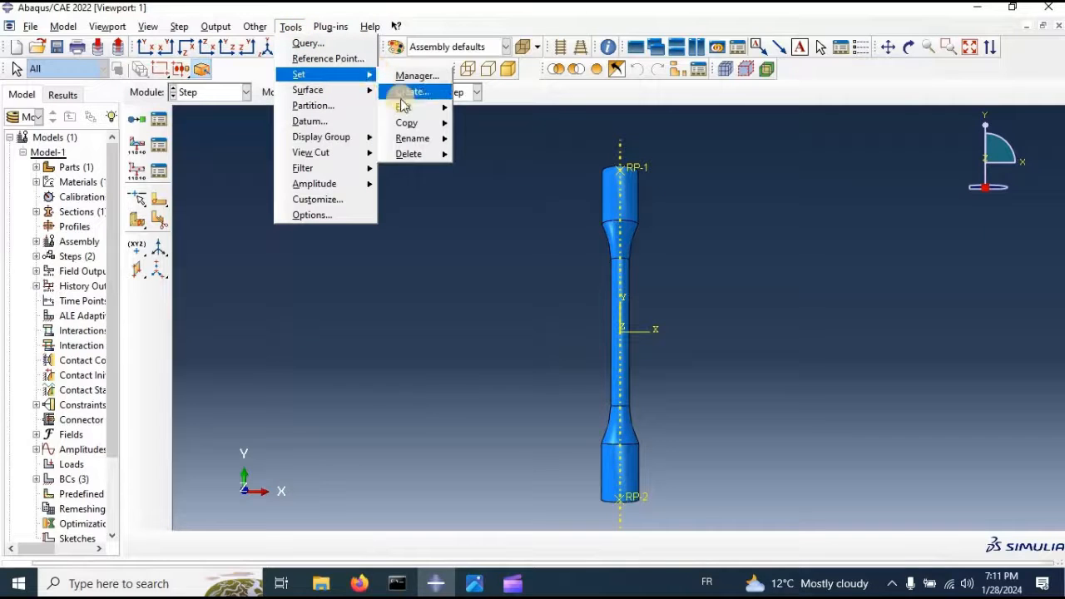
click(415, 237)
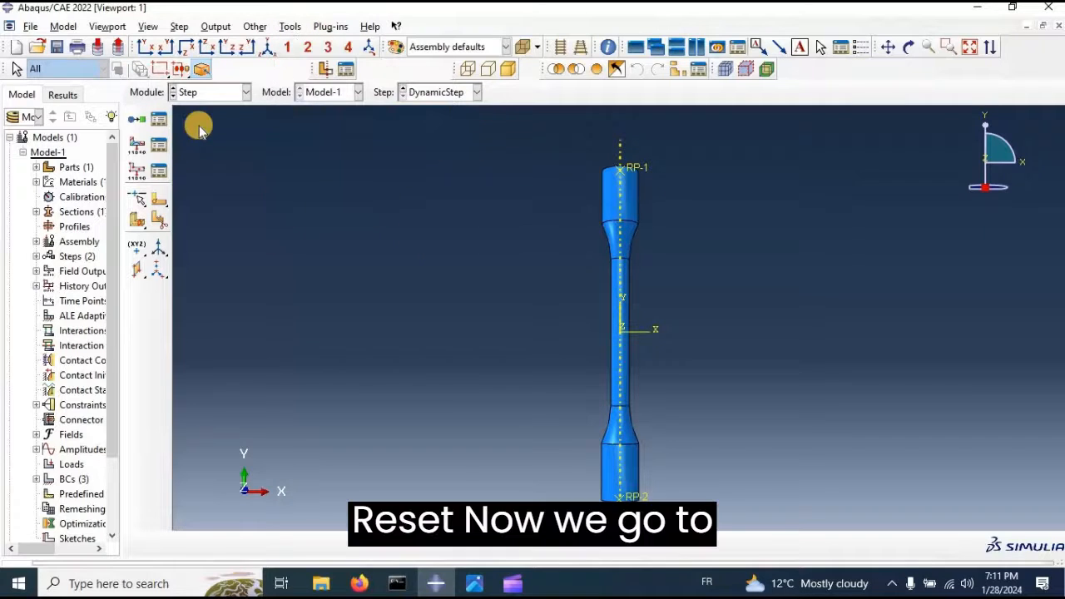
Create a new history output request in DynamicStep with its domain limited to the set RF
click(159, 172)
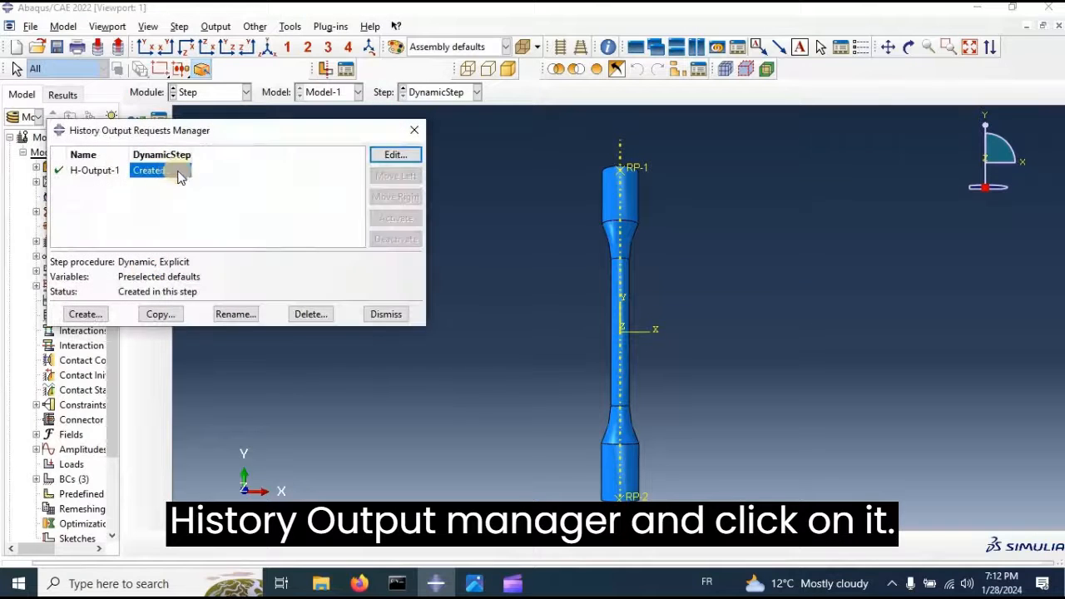
click(86, 315)
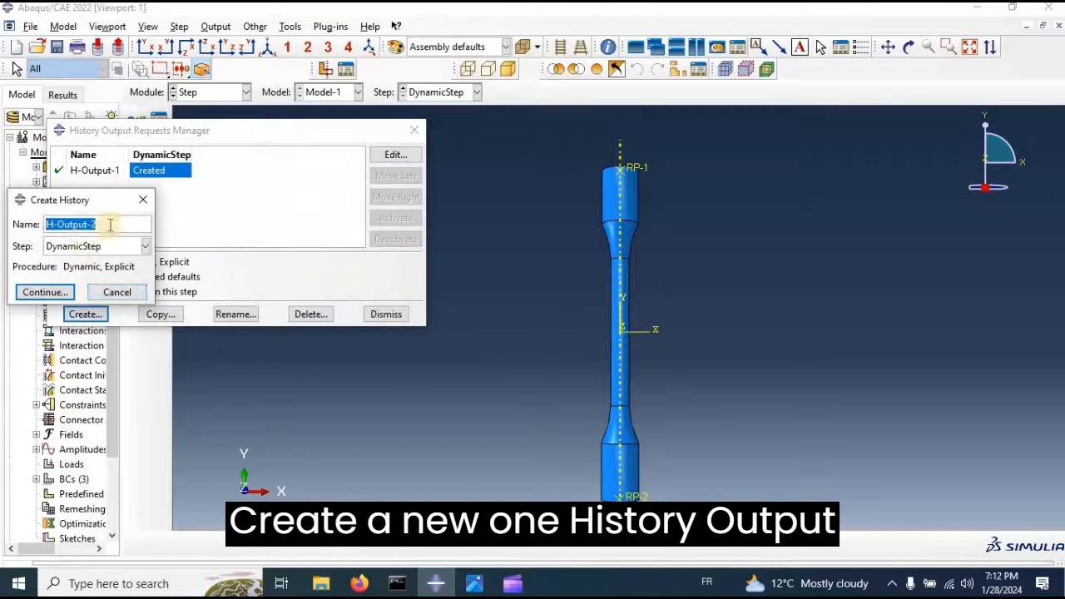
click(45, 292)
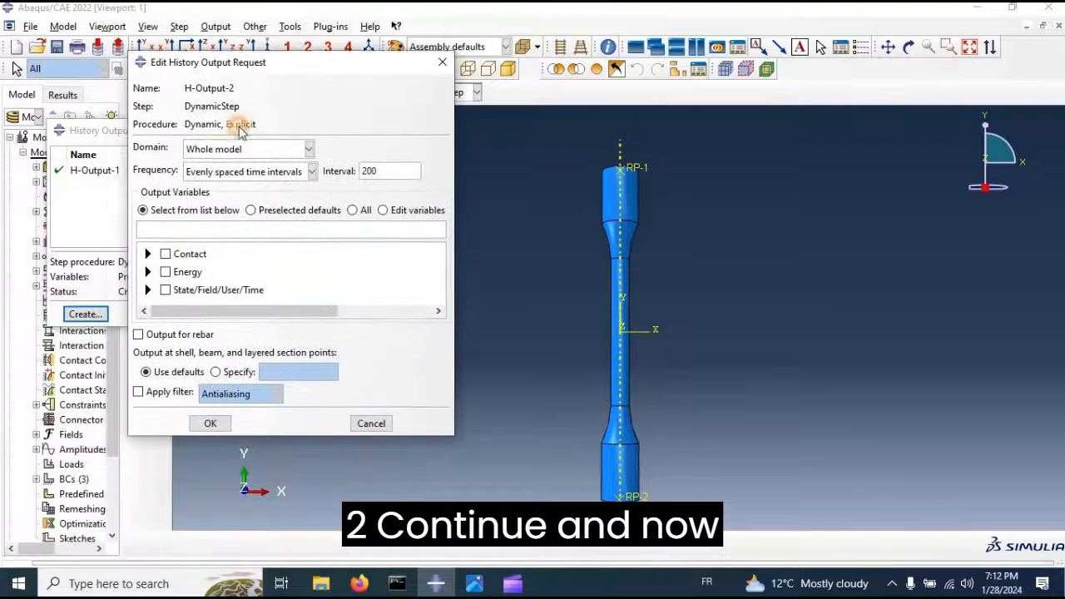
click(233, 150)
click(204, 167)
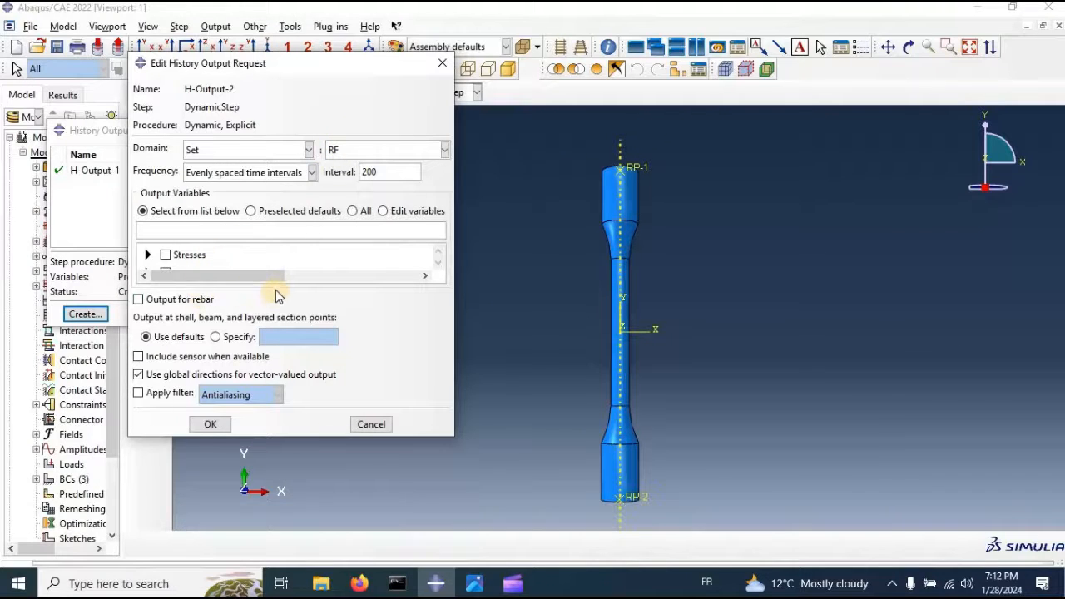
Enlarge the history output request dialog and select the displacement variable U2 for output
scroll(304, 254, down, 2)
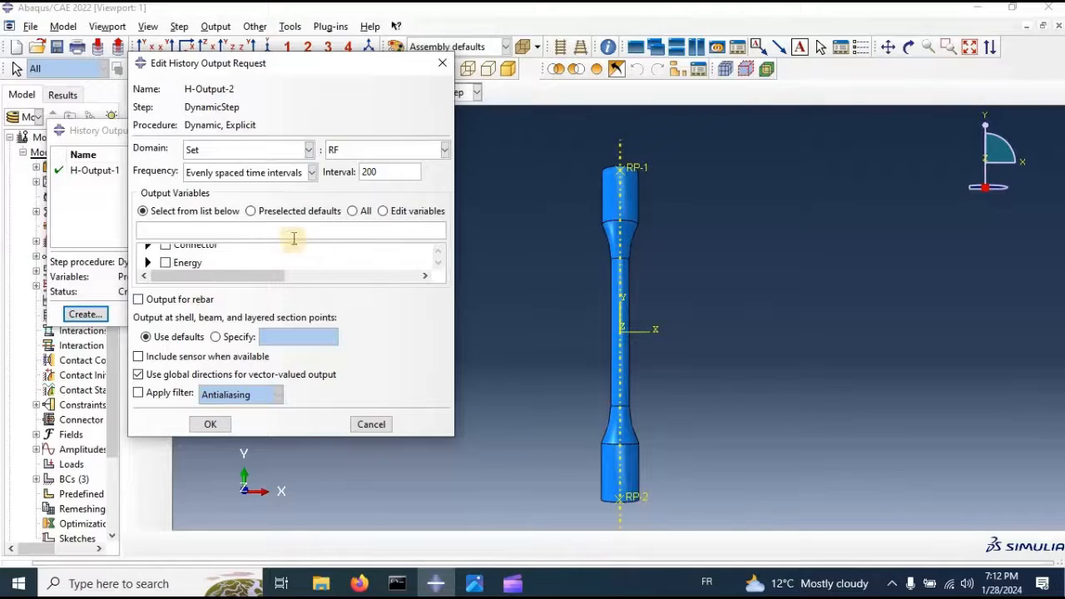
scroll(287, 258, up, 1)
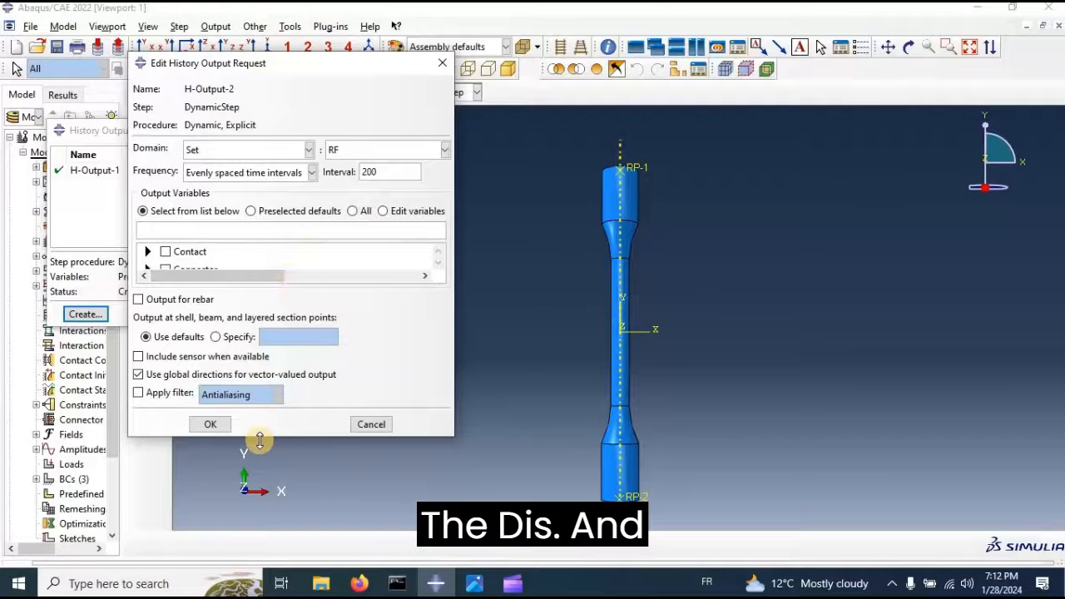
drag(258, 435, 250, 567)
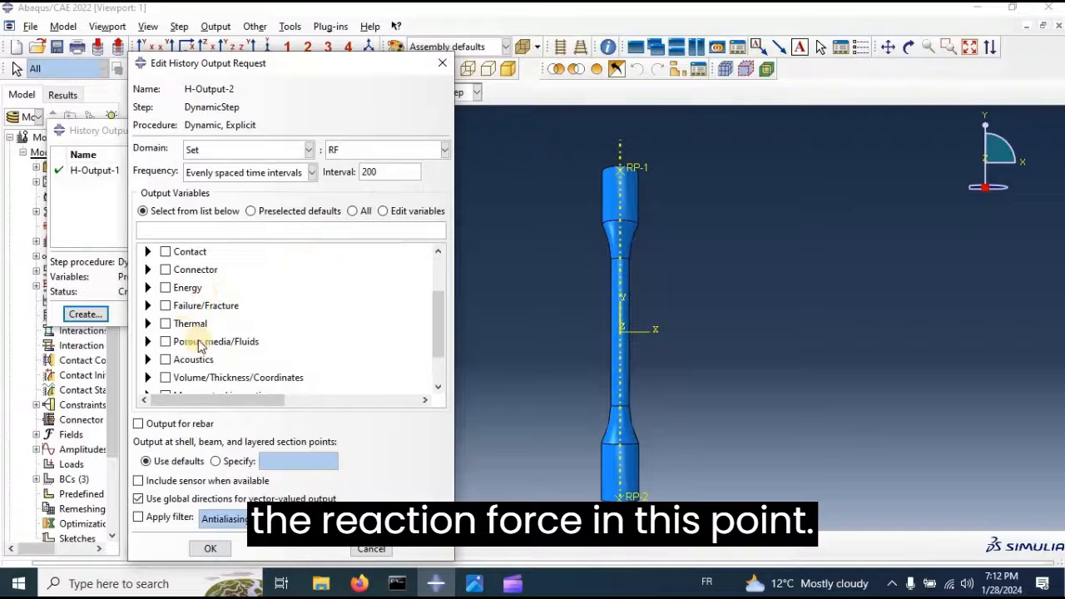
scroll(200, 315, down, 3)
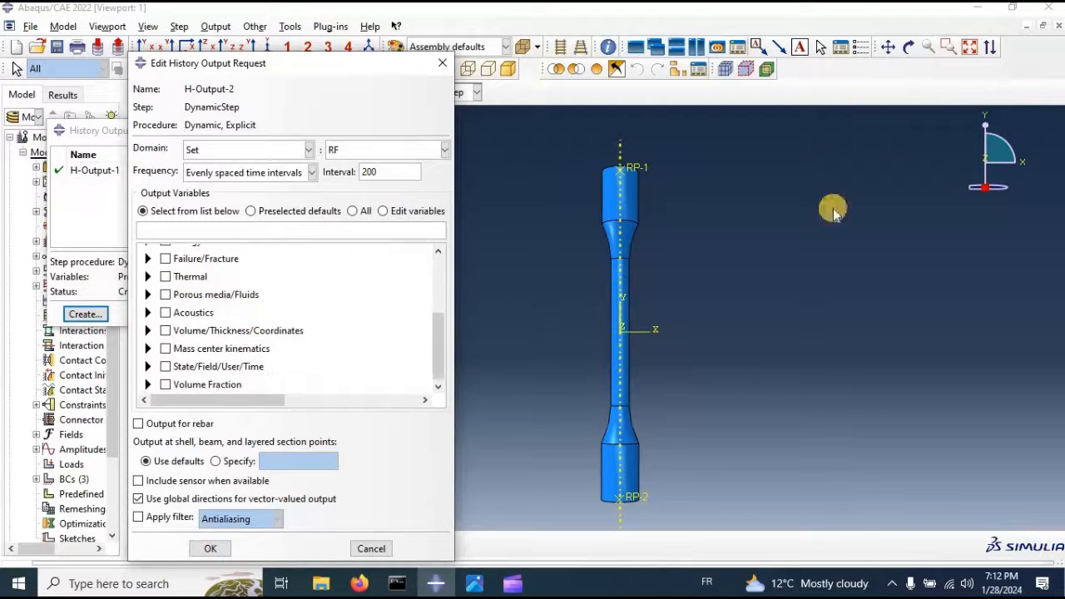
scroll(192, 314, up, 4)
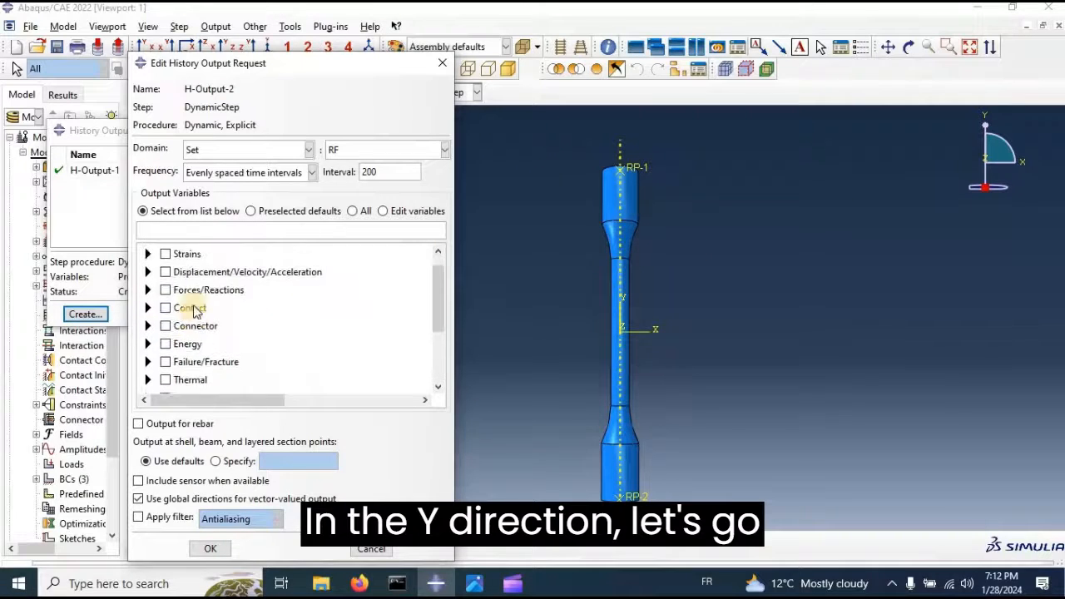
click(147, 290)
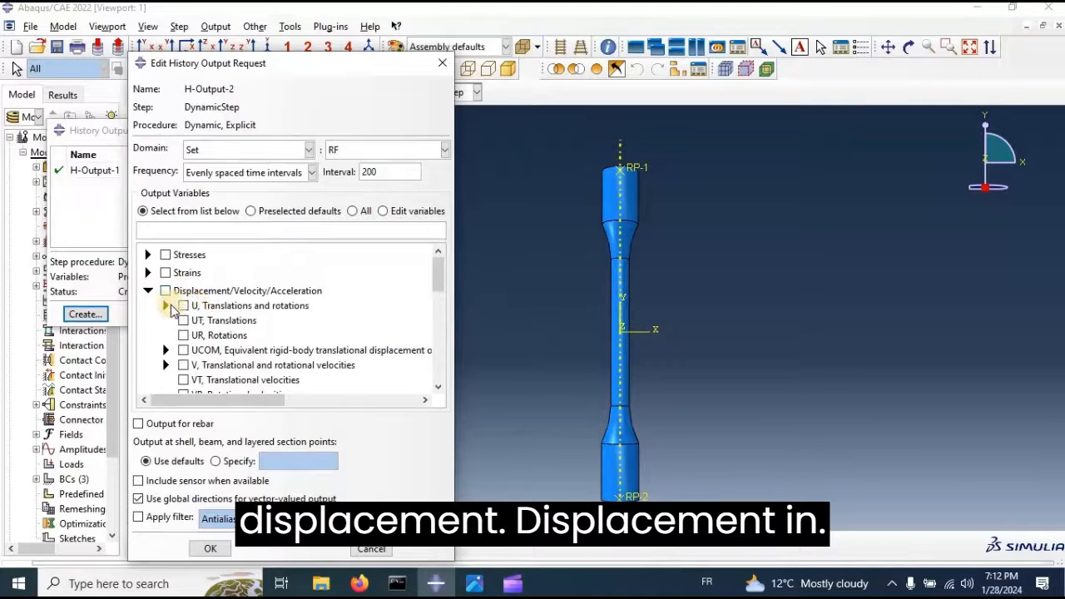
click(167, 305)
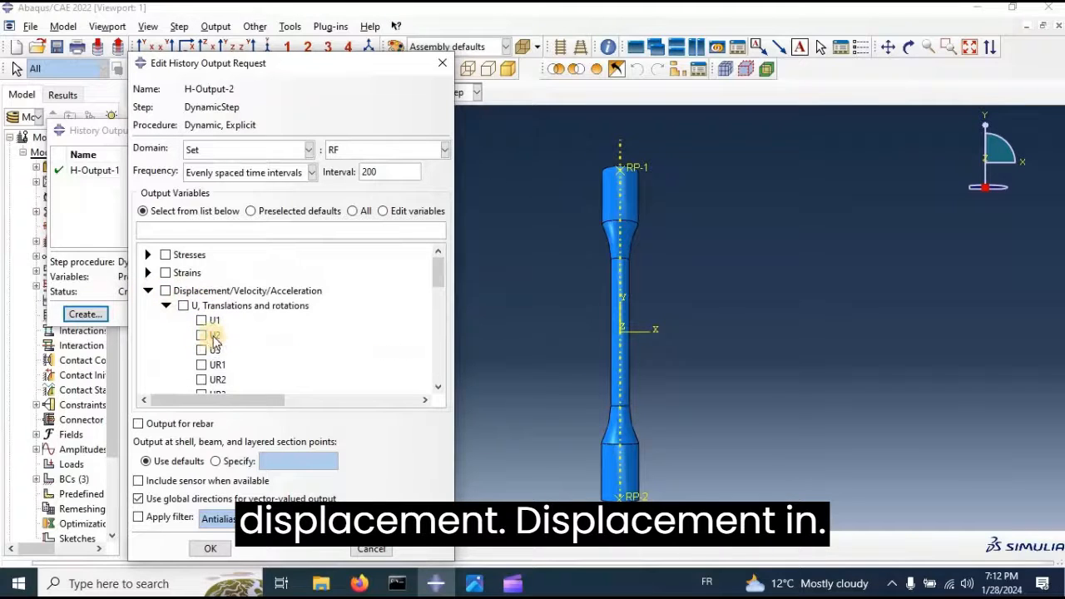
click(201, 334)
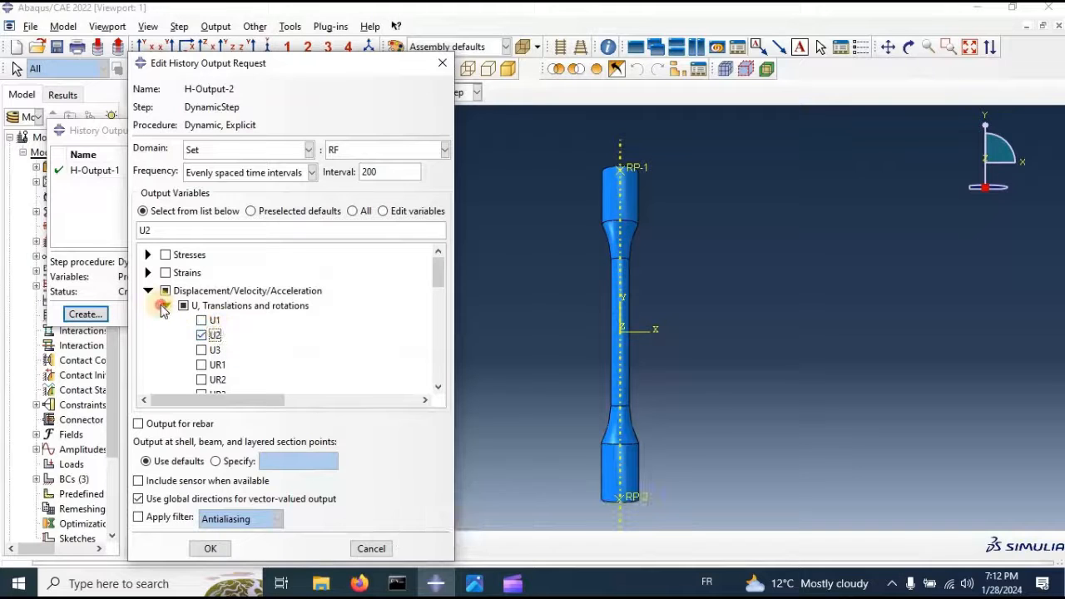
click(163, 306)
Add the reaction force variable RF2 to the history output request, confirm it, and close the requests manager
scroll(181, 325, down, 4)
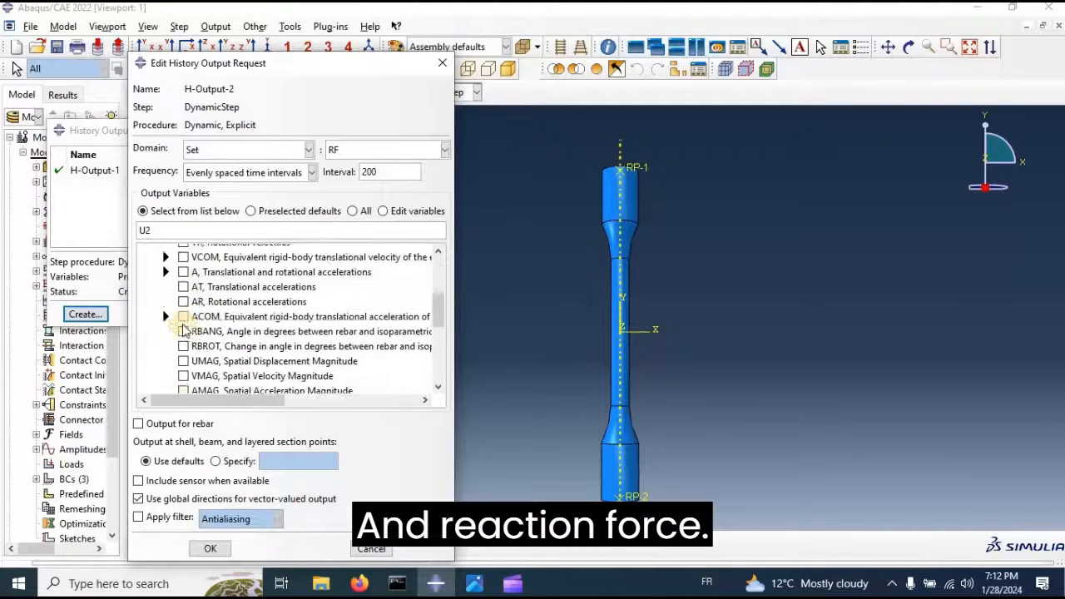
scroll(185, 331, down, 2)
click(164, 326)
scroll(167, 321, down, 2)
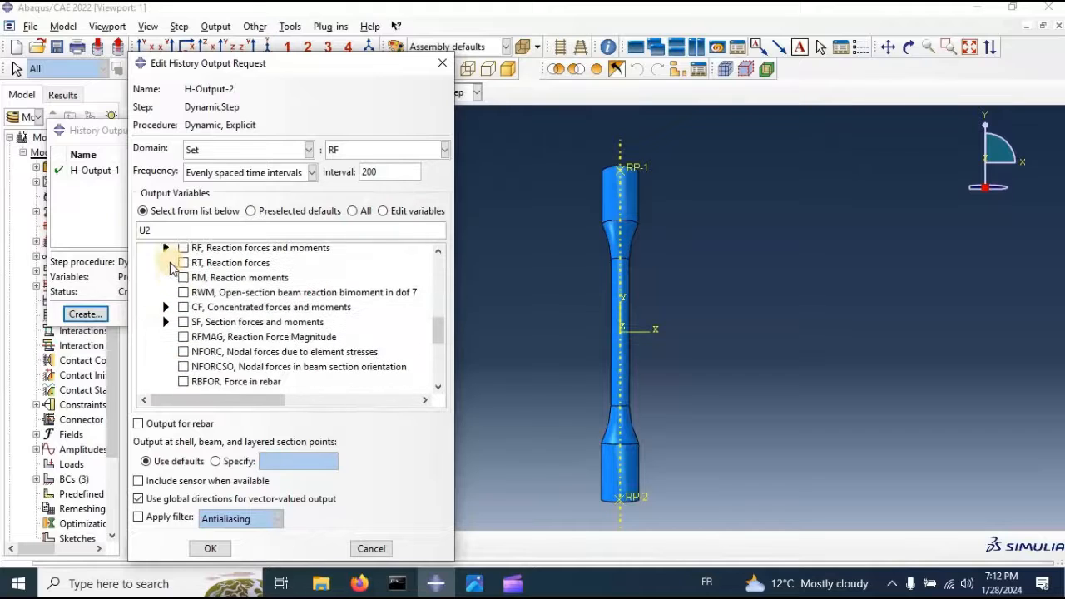
click(166, 250)
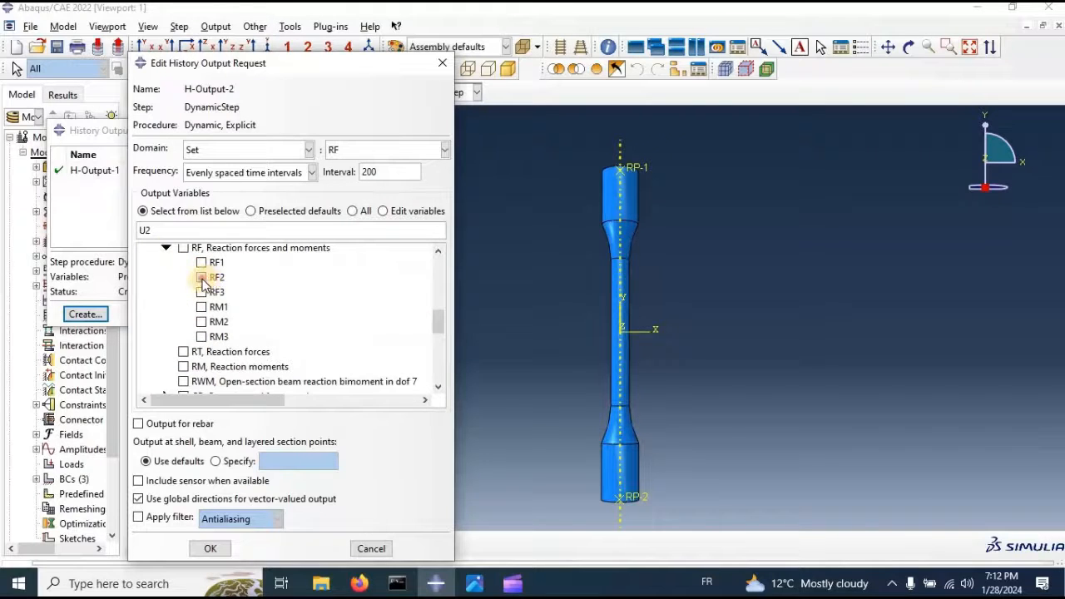
click(201, 278)
drag(173, 233, 134, 230)
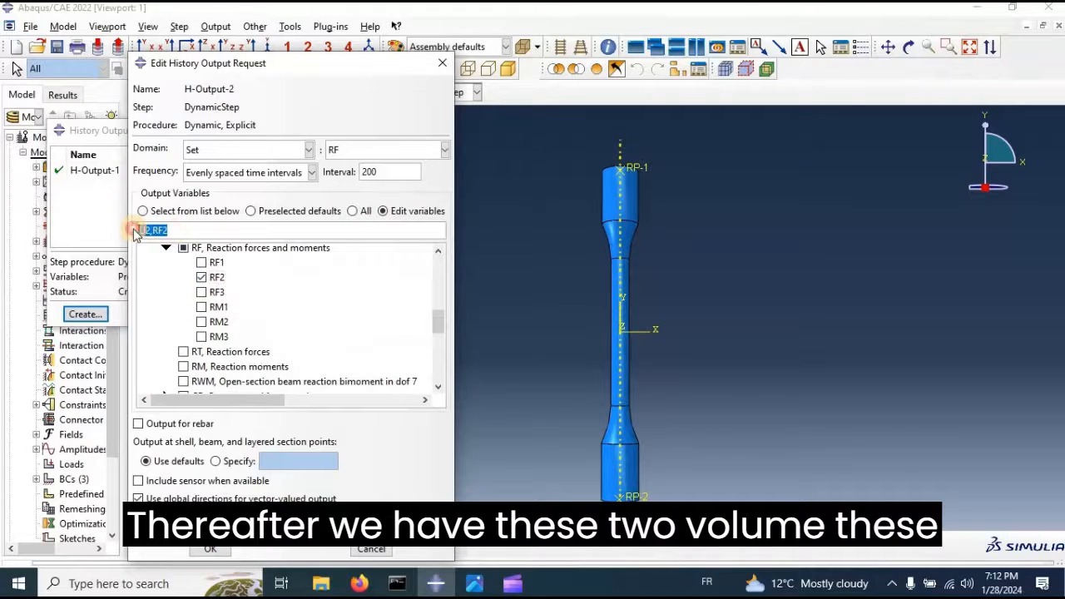
click(209, 549)
click(388, 315)
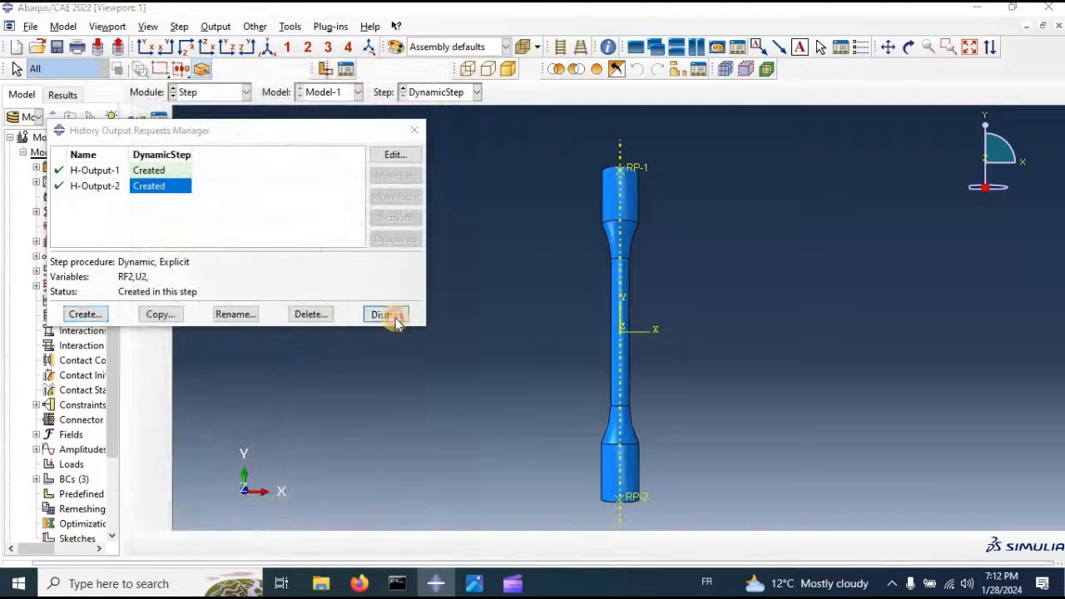
Switch to the Job module and create a full analysis job for Model-1 with the default name and settings
click(210, 93)
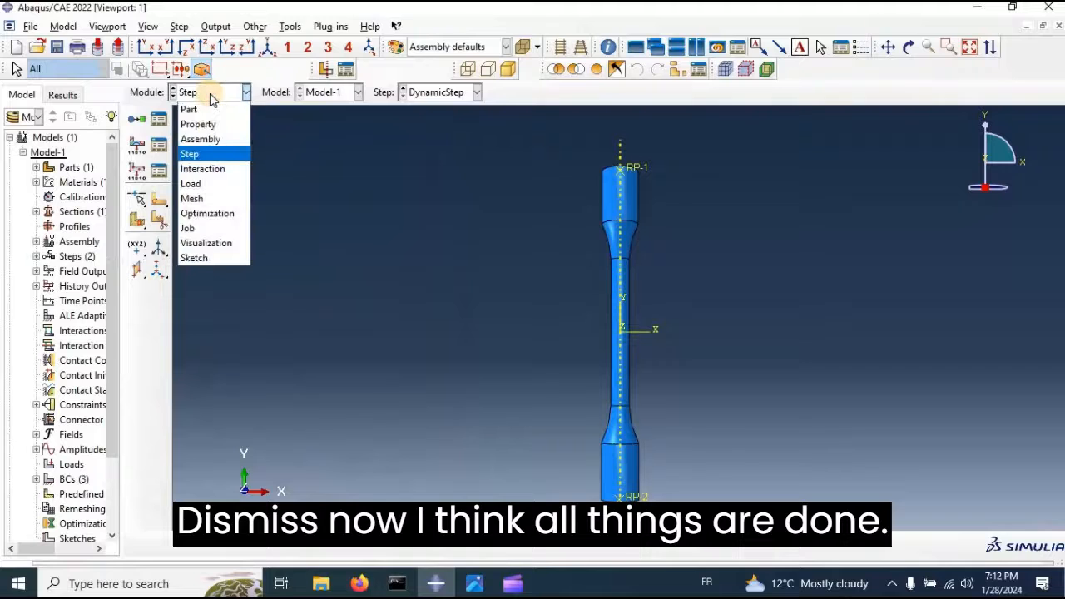
click(211, 228)
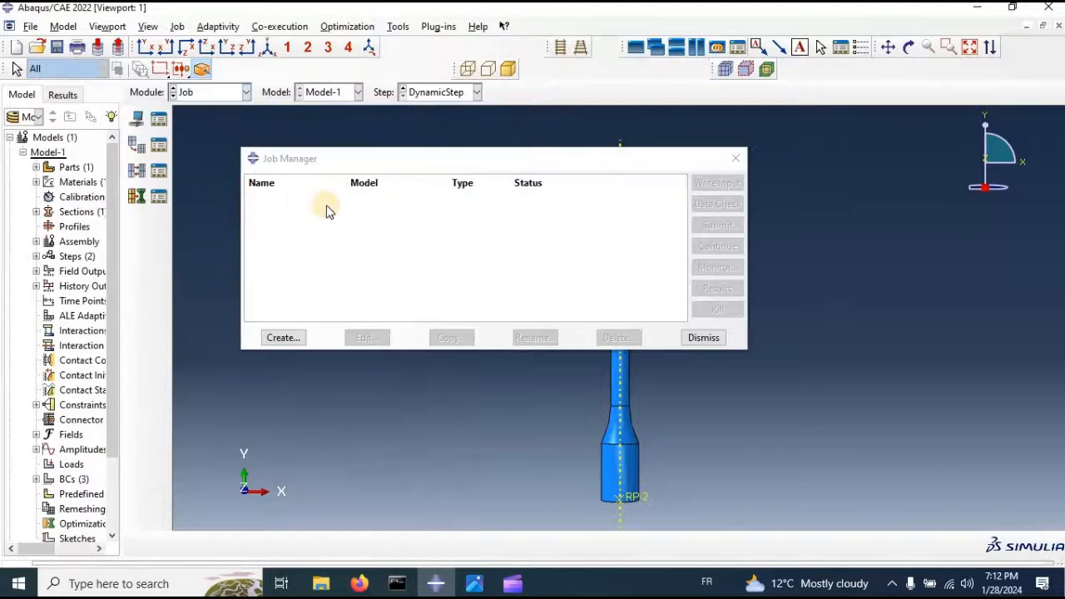
click(284, 338)
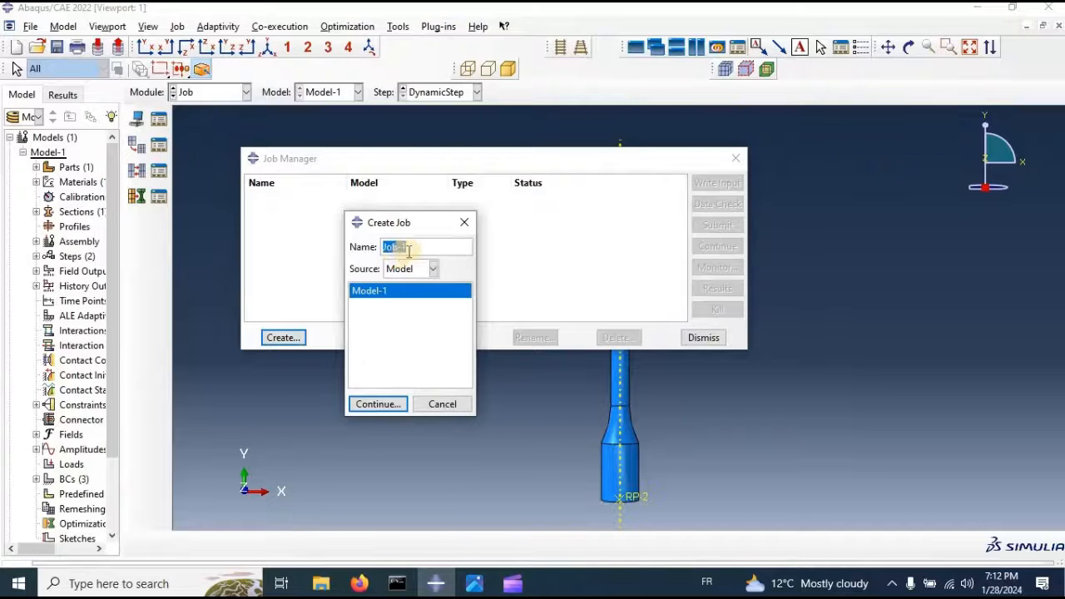
click(439, 300)
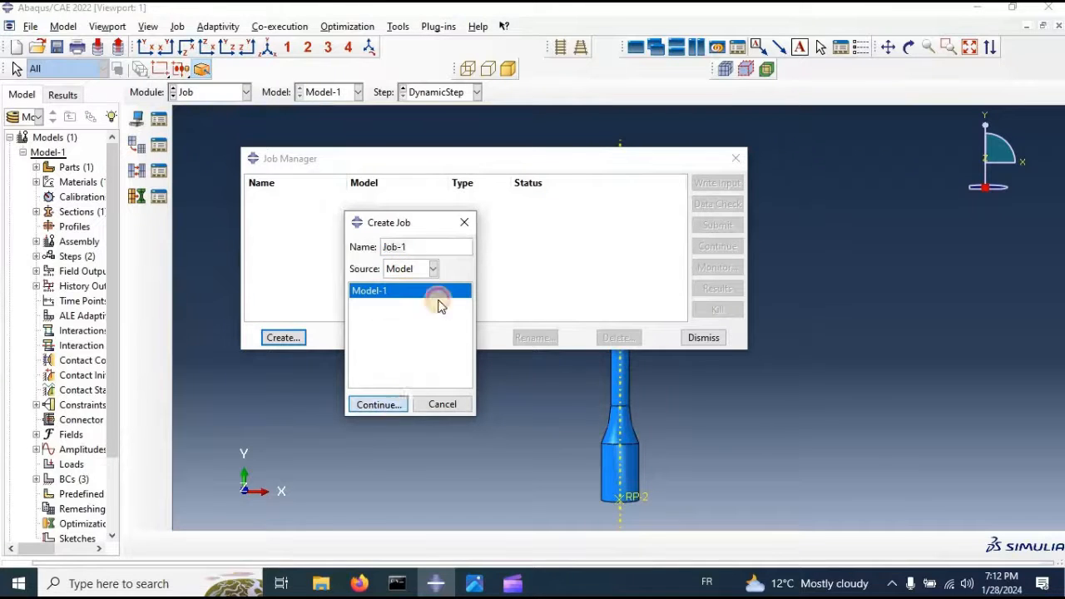
click(326, 193)
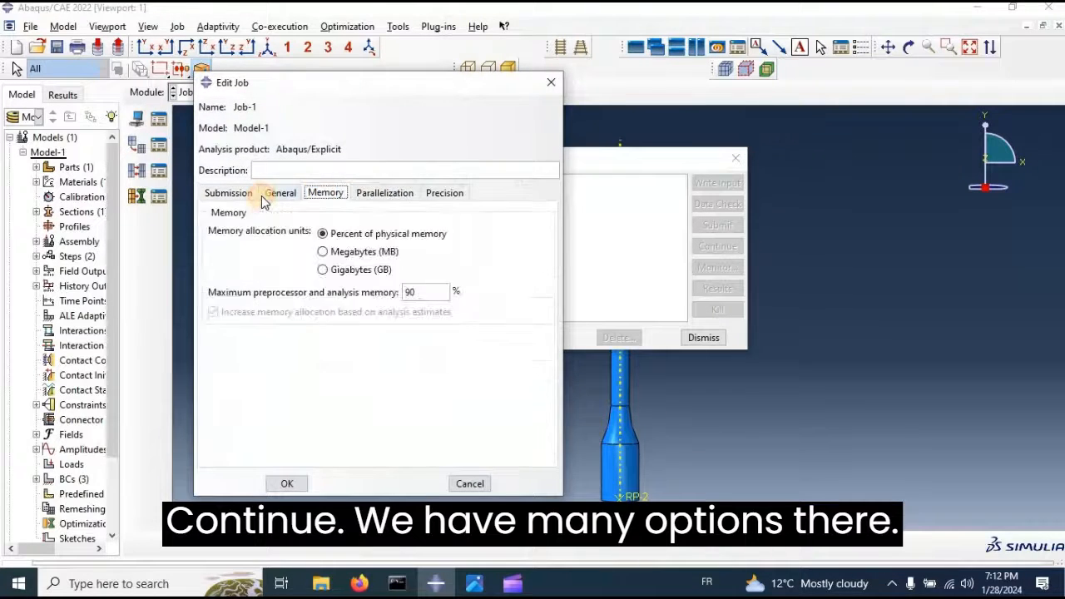
click(287, 485)
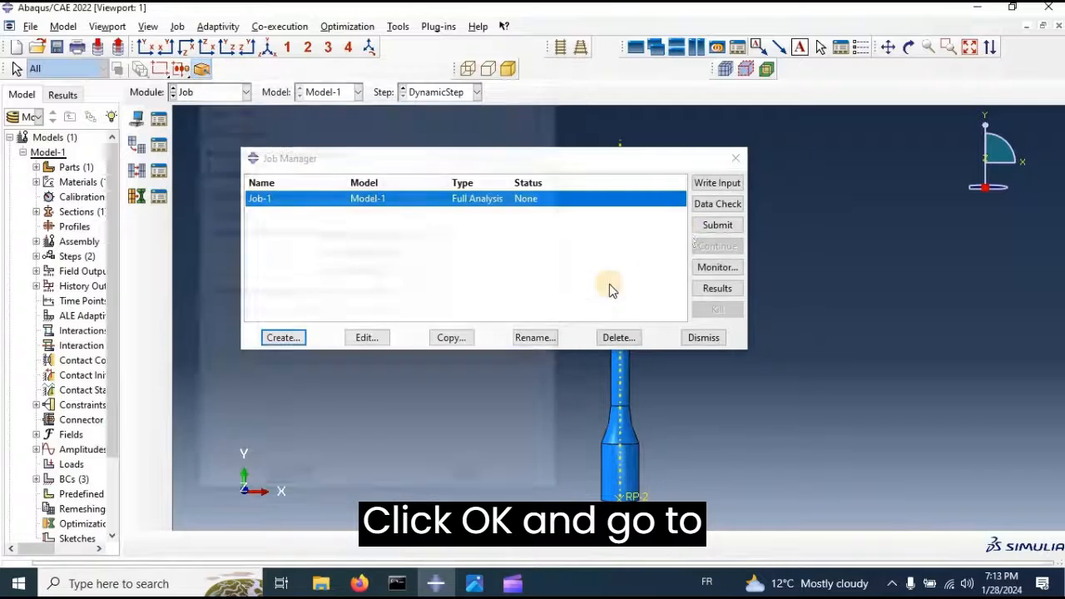
Run a data check on the job, then continue it to the full analysis, overwriting the existing job files
click(712, 207)
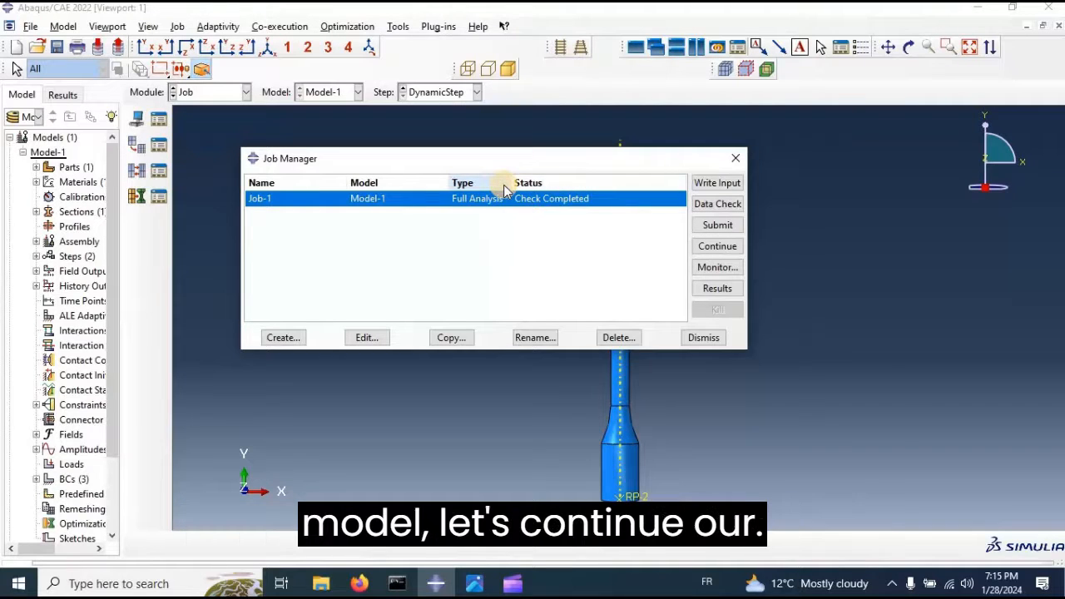
click(707, 246)
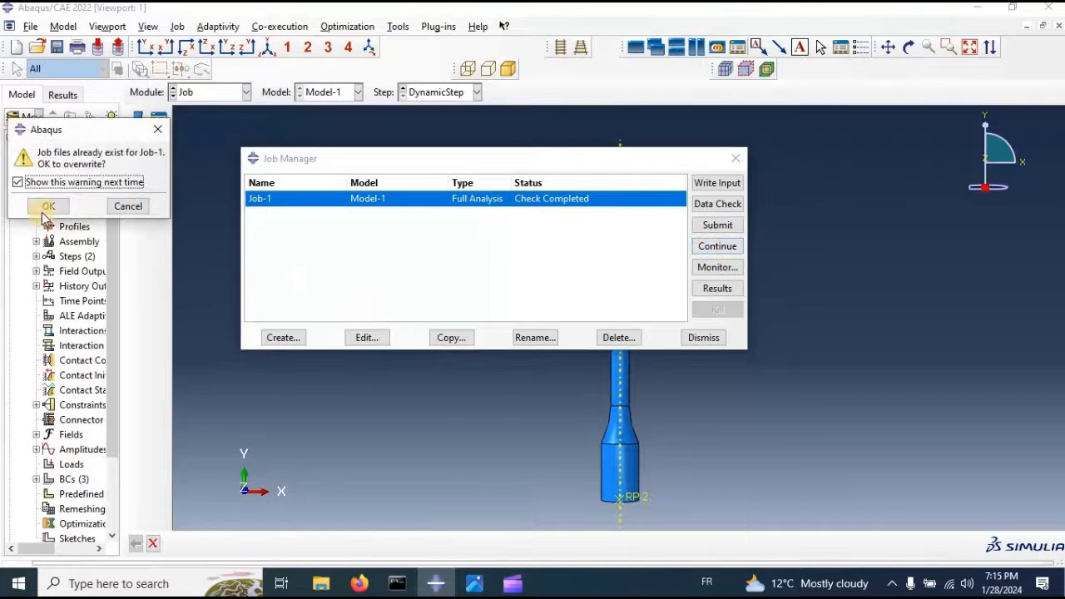
click(47, 207)
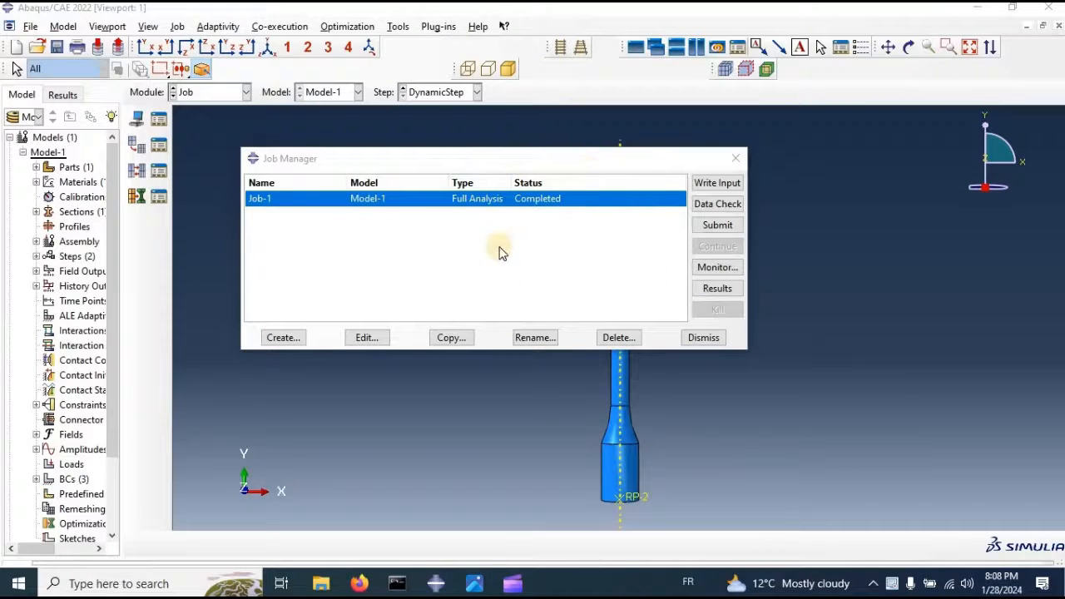
Open the job's results, plot the deformed shape, and animate its time history to examine the specimen's gauge section
click(717, 291)
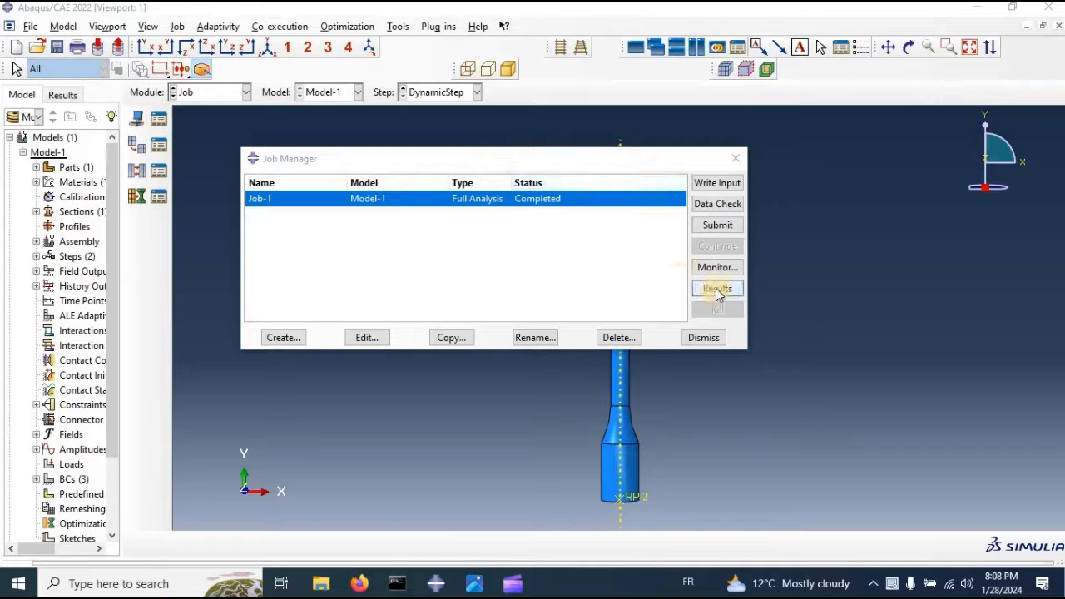
click(717, 290)
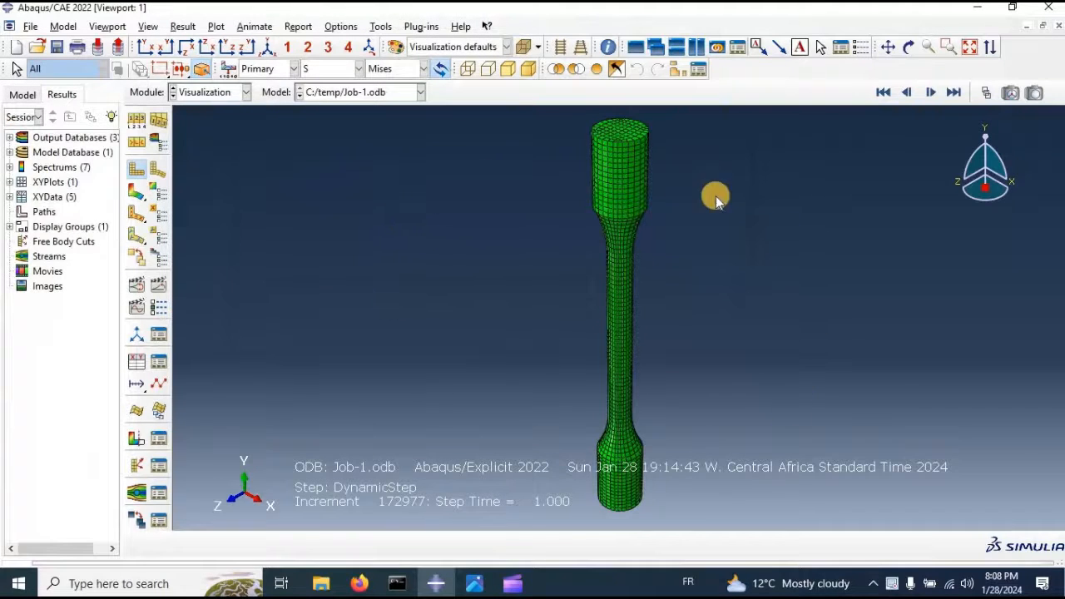
click(157, 170)
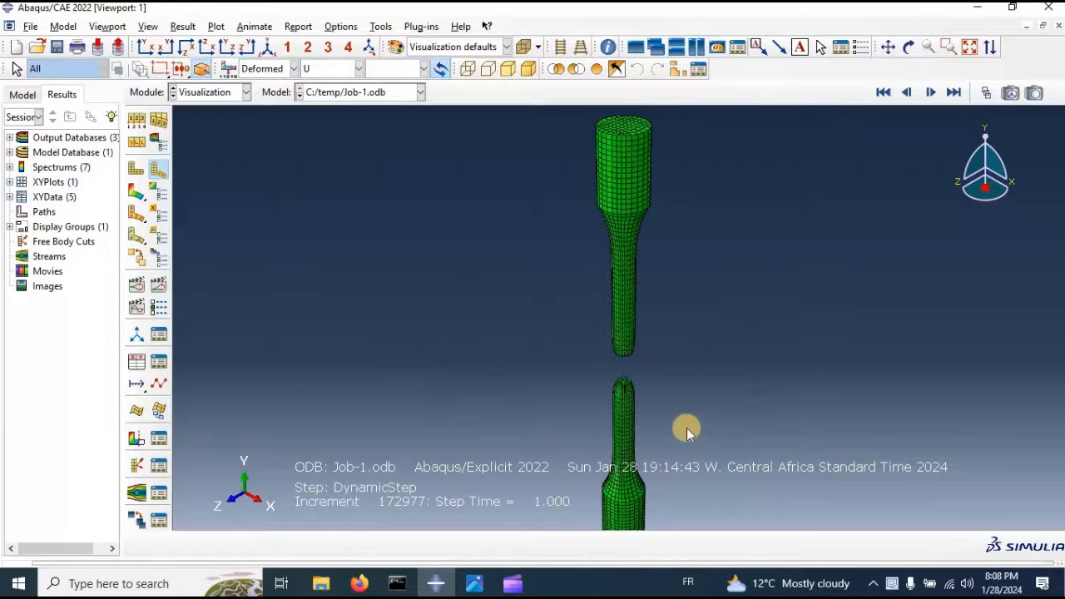
click(161, 285)
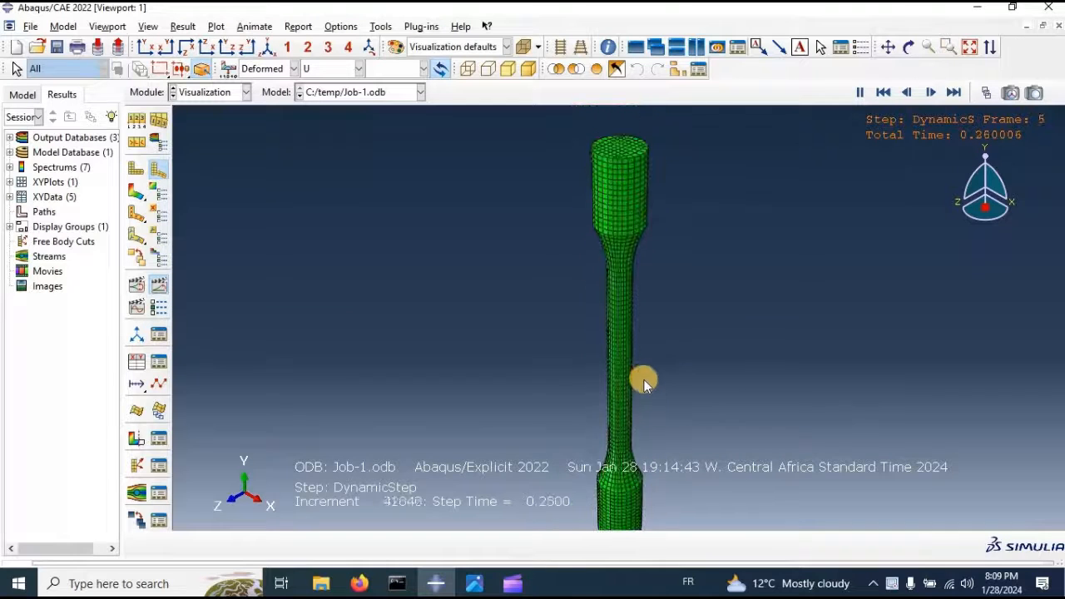
scroll(646, 424, up, 3)
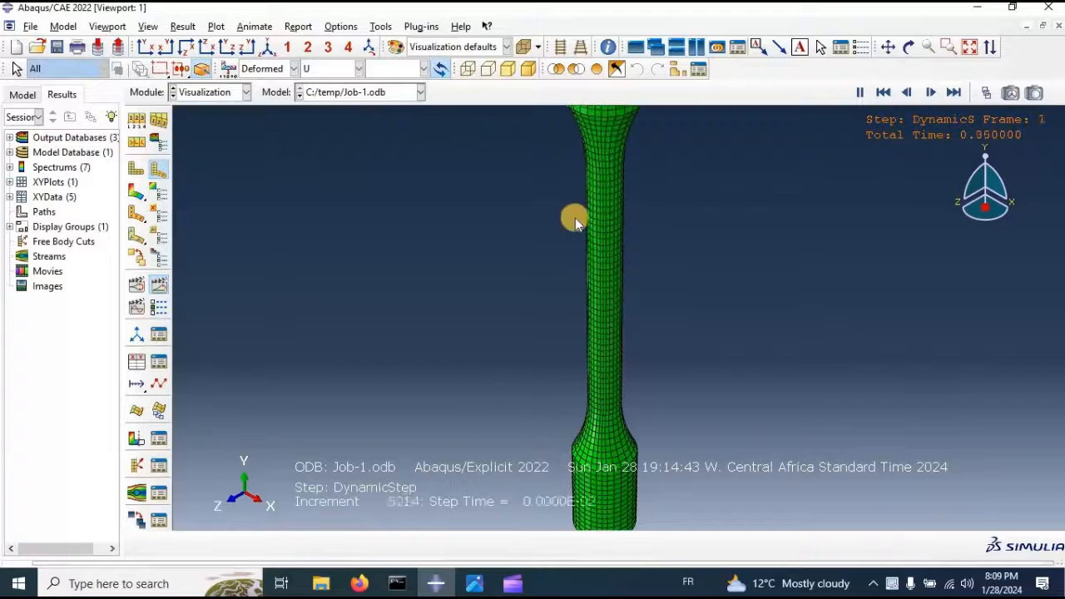
Plot the Mises stress contours on the deformed specimen and animate their time history
click(137, 191)
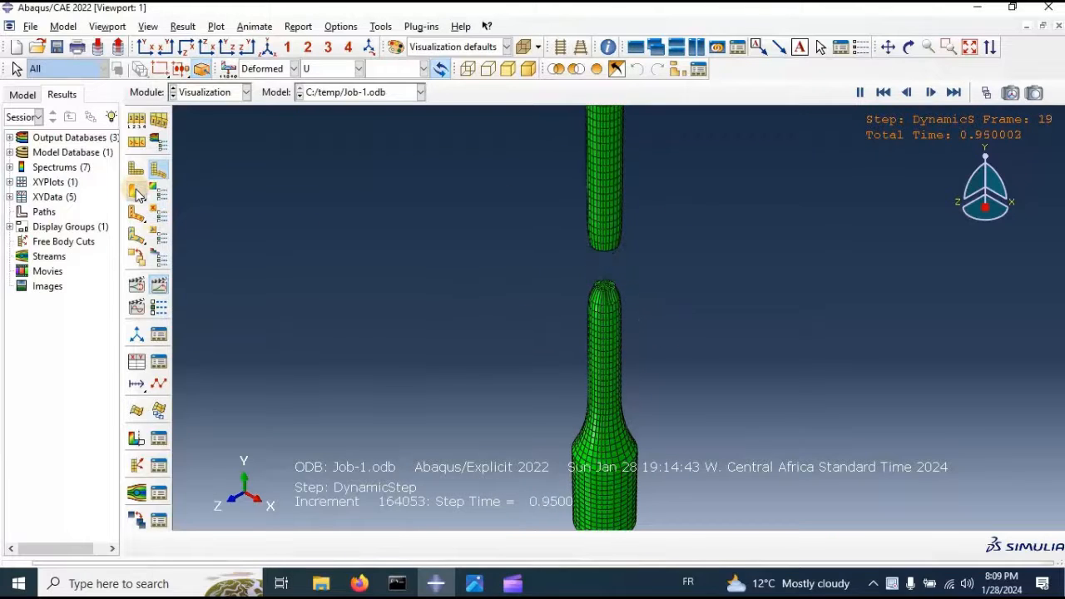
click(158, 285)
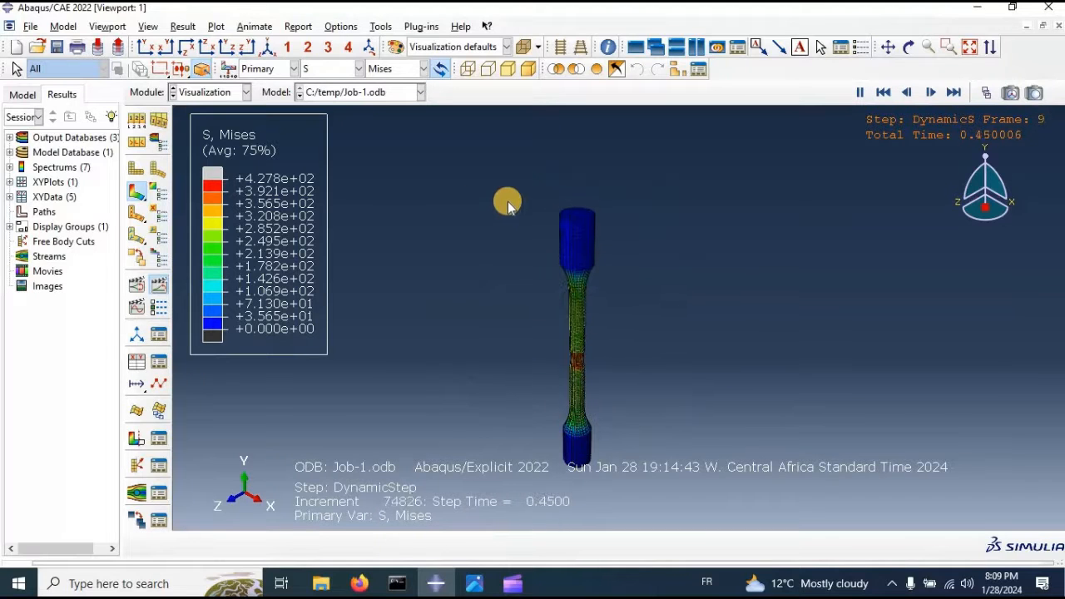
Plot the reaction force RF2 and spatial displacement U2 of the NSET RF node against time from the ODB history output
click(135, 169)
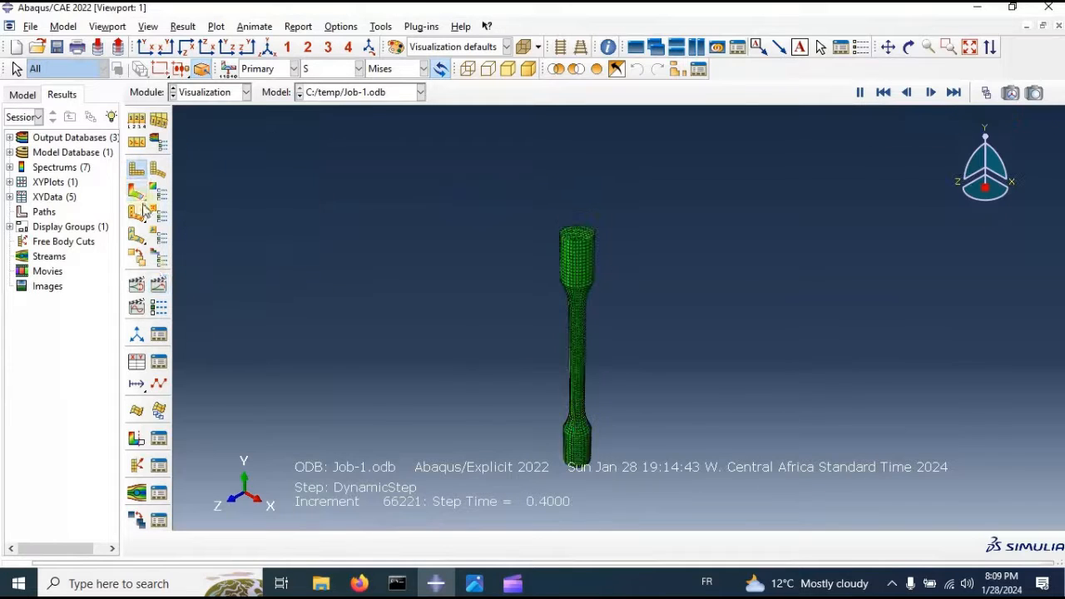
click(136, 363)
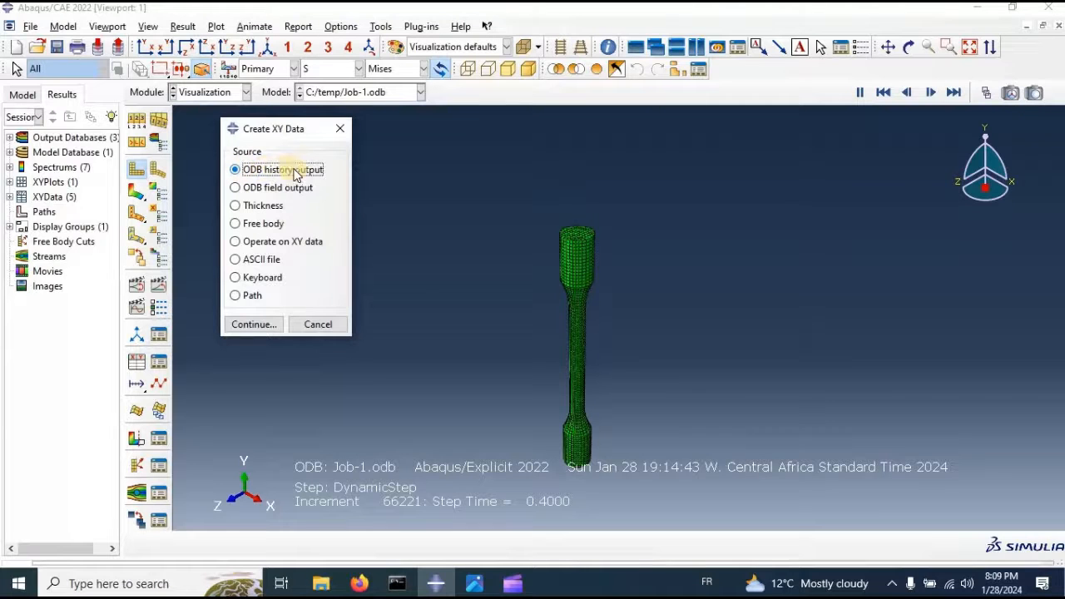
click(254, 325)
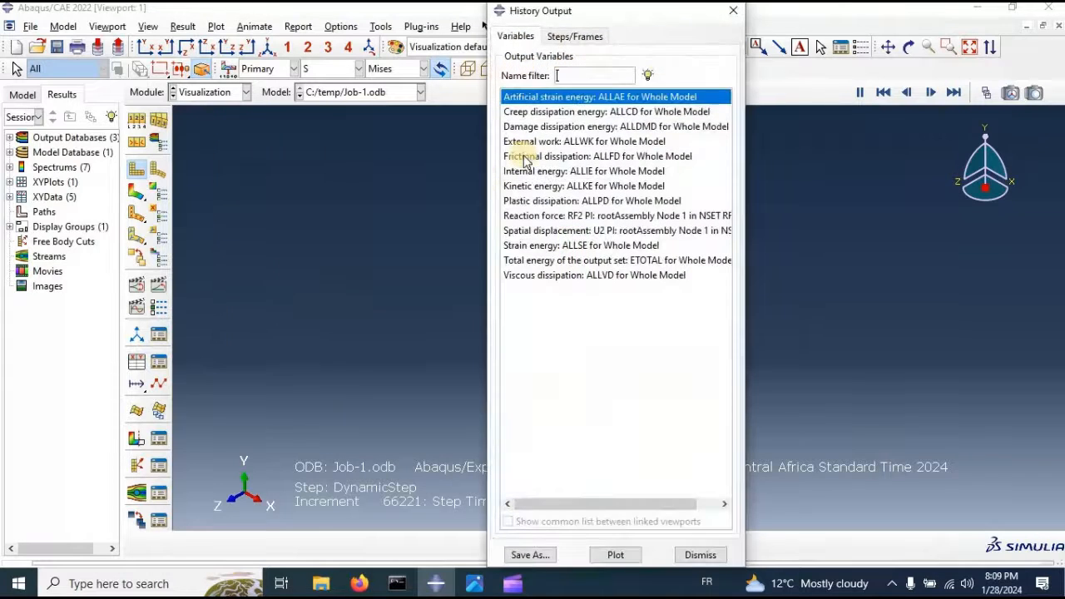
drag(566, 12, 203, 35)
click(204, 241)
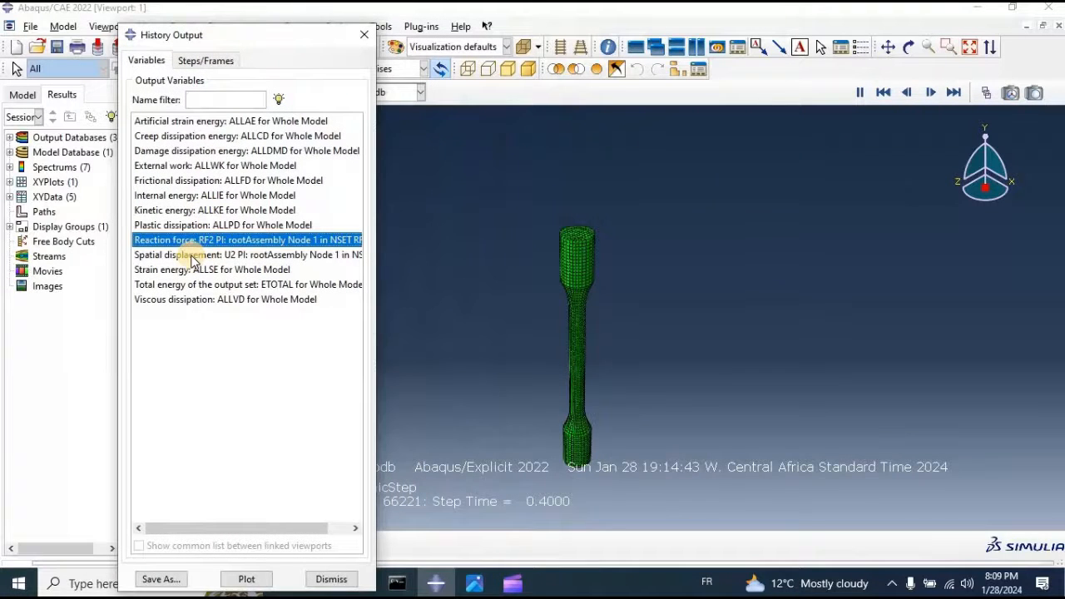
click(193, 255)
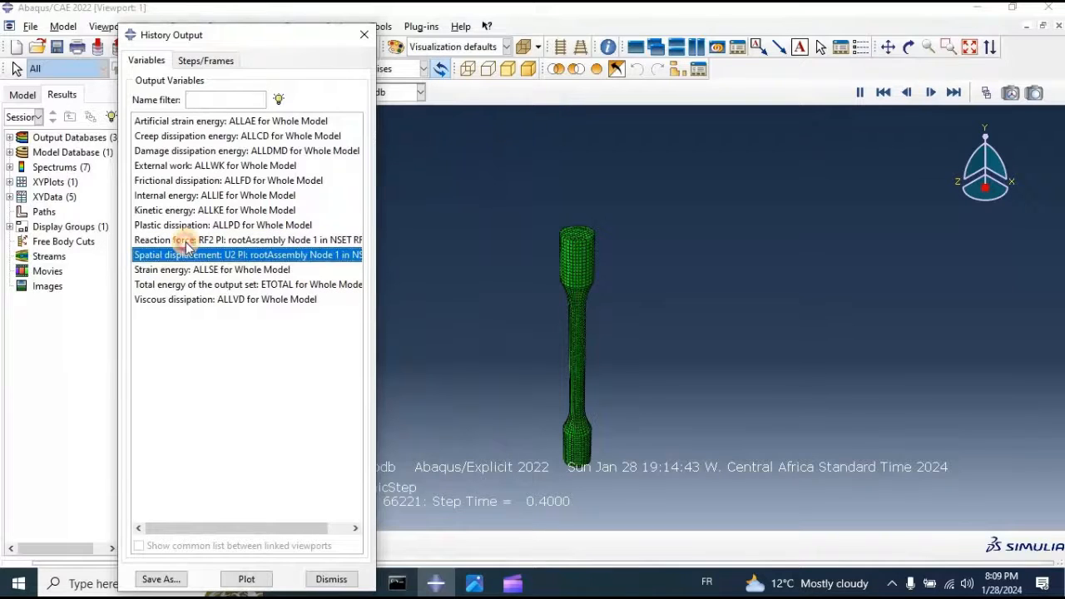
ctrl+click(184, 241)
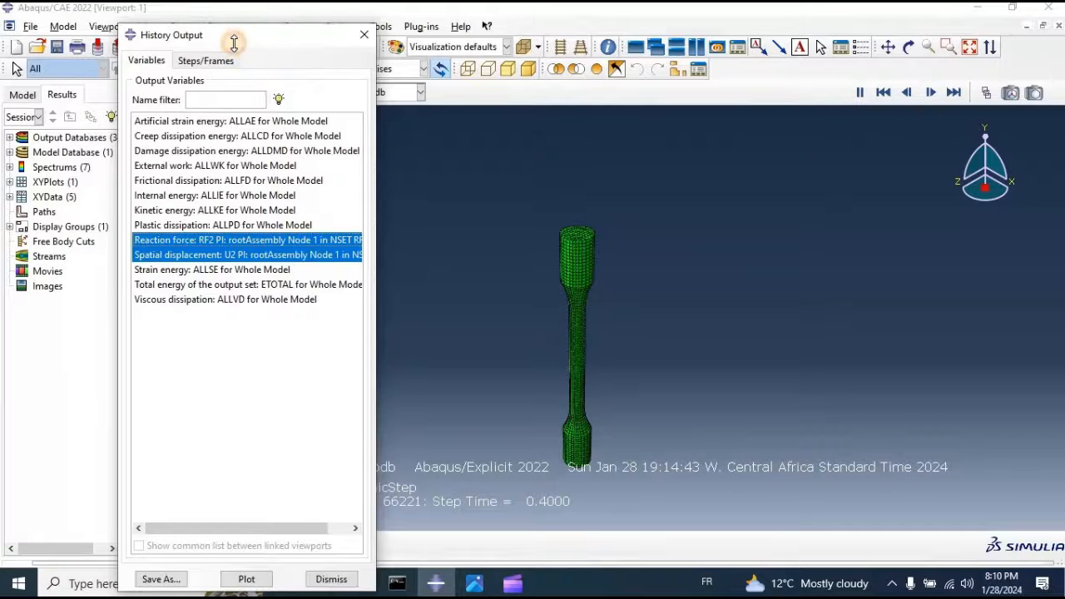
drag(233, 42, 179, 20)
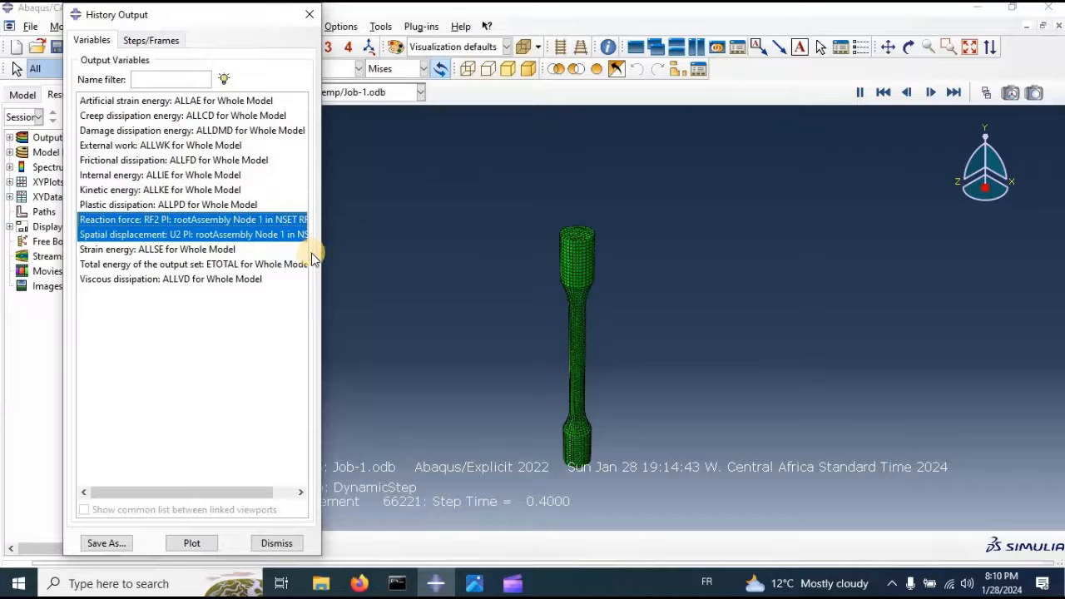
click(192, 543)
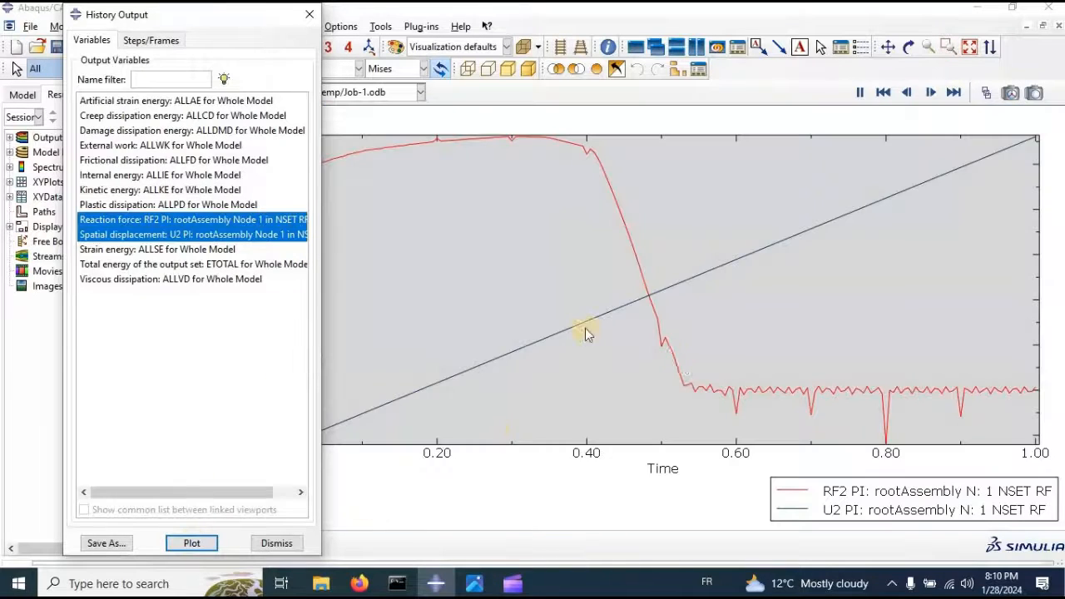
drag(256, 21, 954, 17)
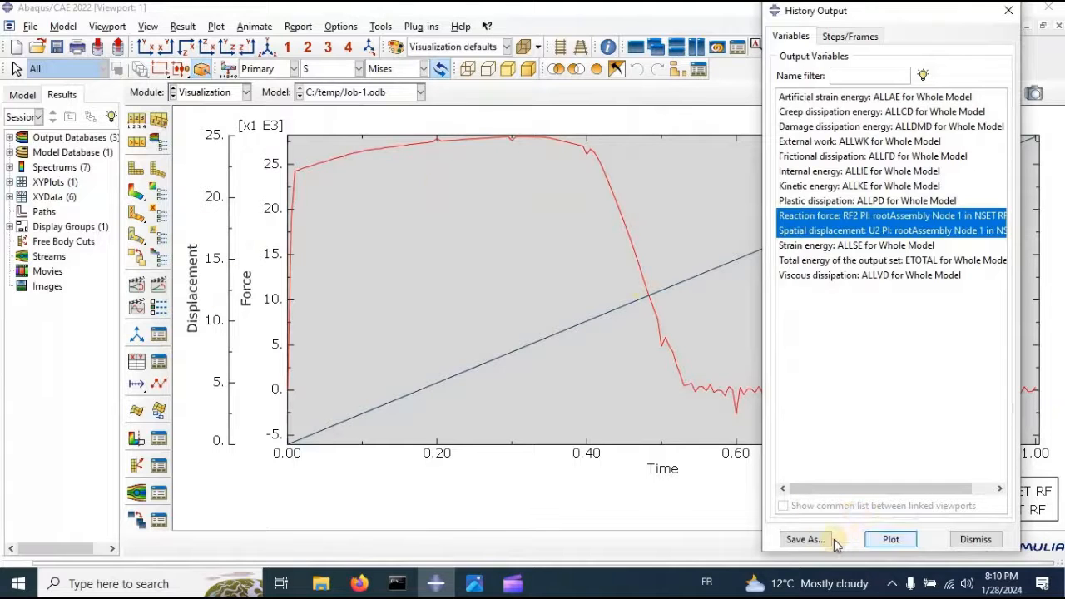
Save the RF2 and U2 histories as XY data without any operation and check them in the XY Data Manager
click(804, 539)
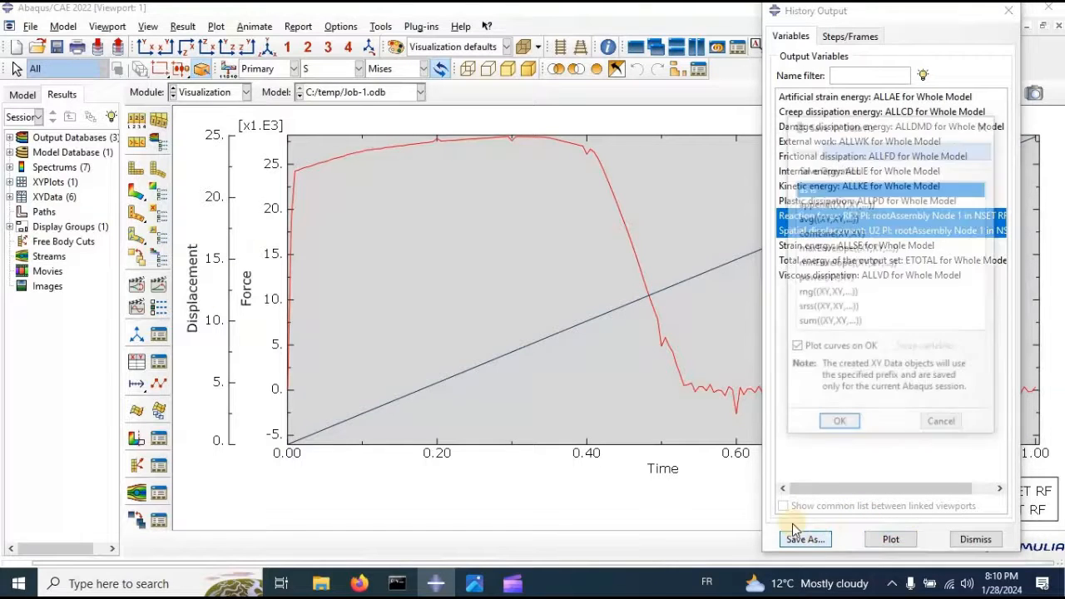
click(837, 426)
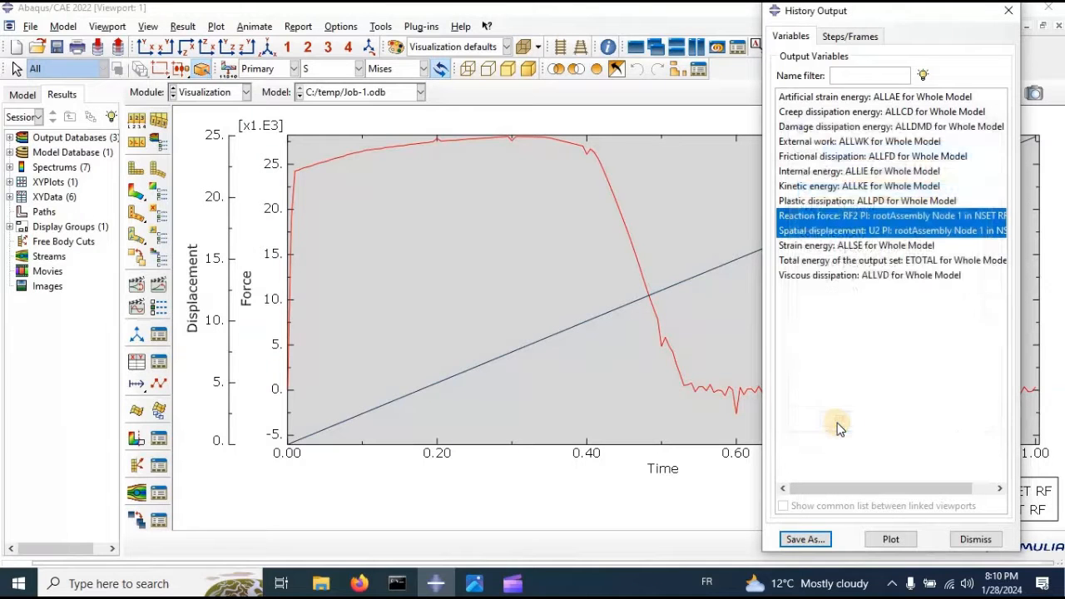
click(975, 539)
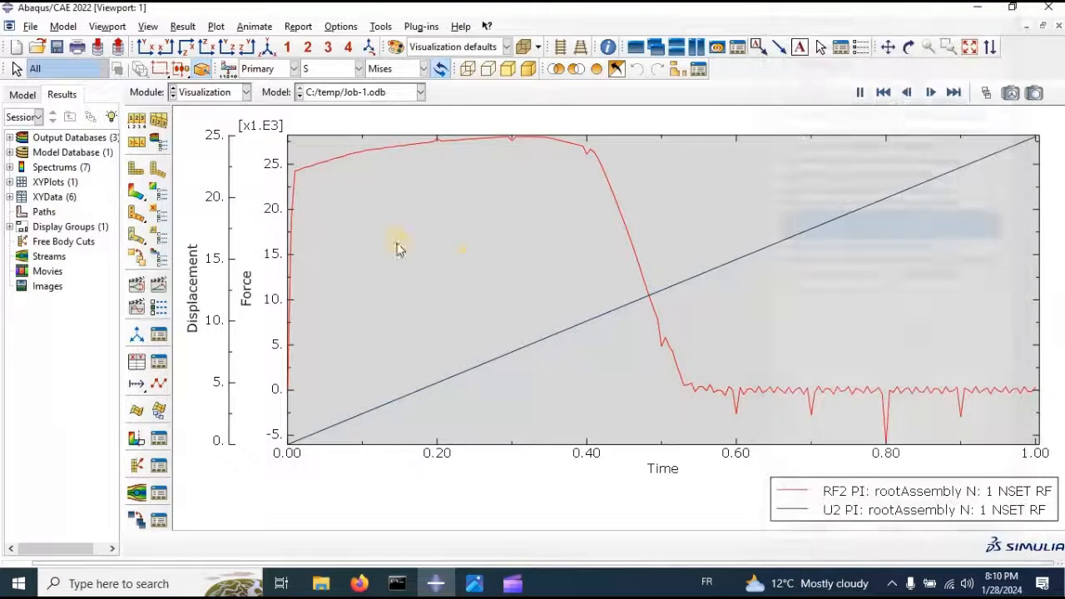
click(159, 365)
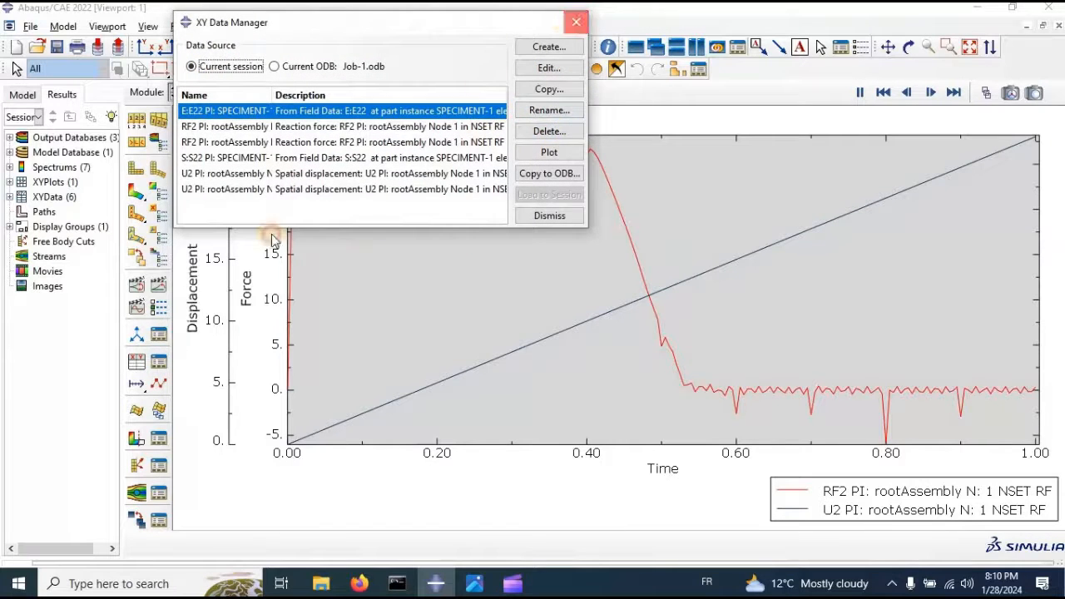
click(575, 21)
Operate on XY data with the expression combine ( "U2 PI: rootAssembly N: 1 NSET RF-2", "RF2 PI: rootAssembly N: 1 NSET RF-2" )
click(137, 363)
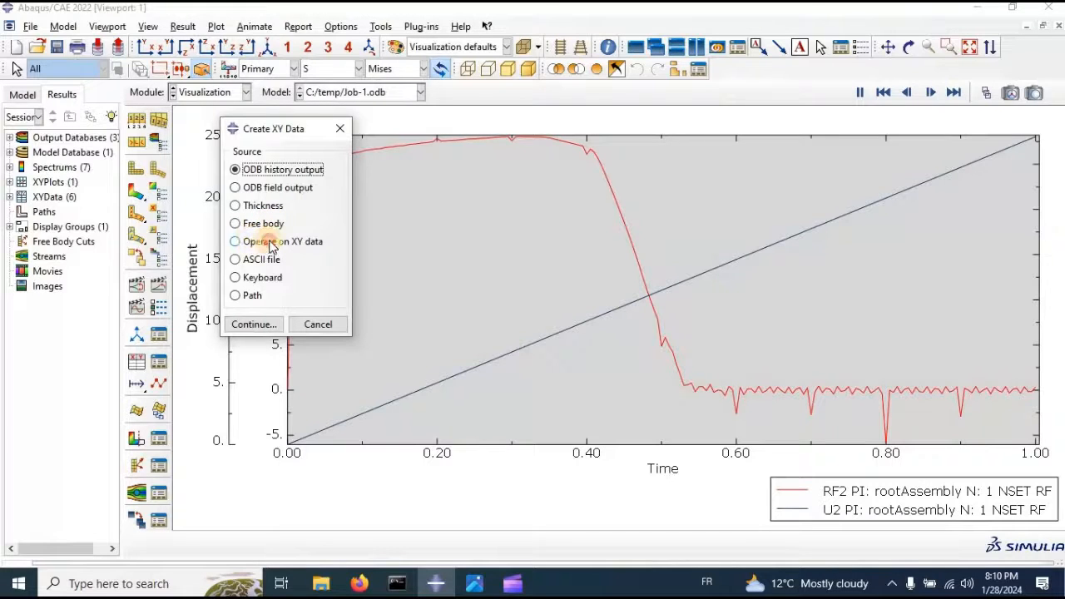
click(271, 243)
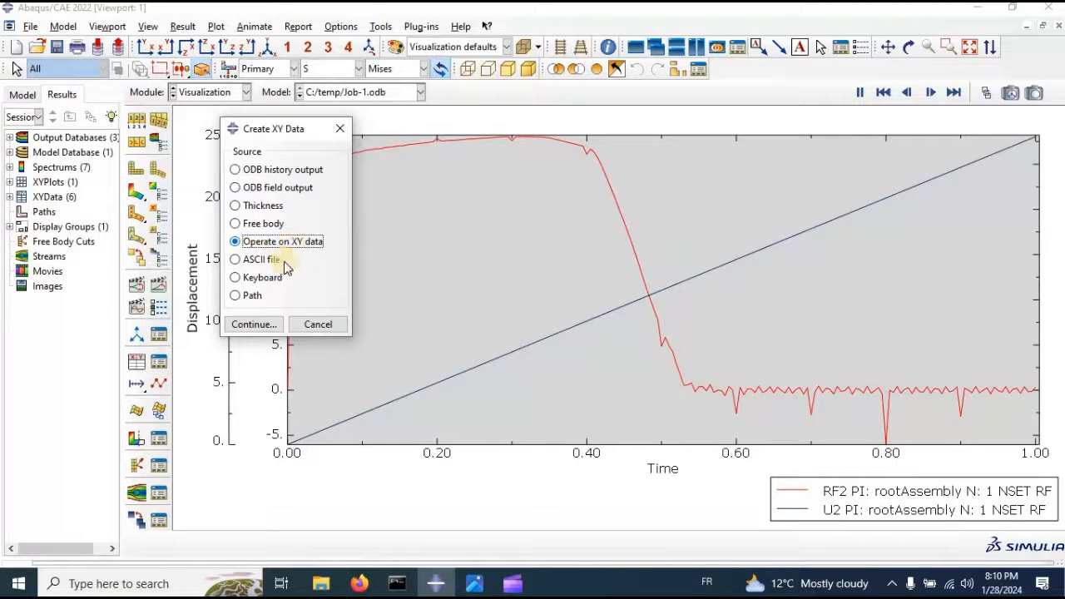
click(255, 325)
scroll(943, 291, down, 1)
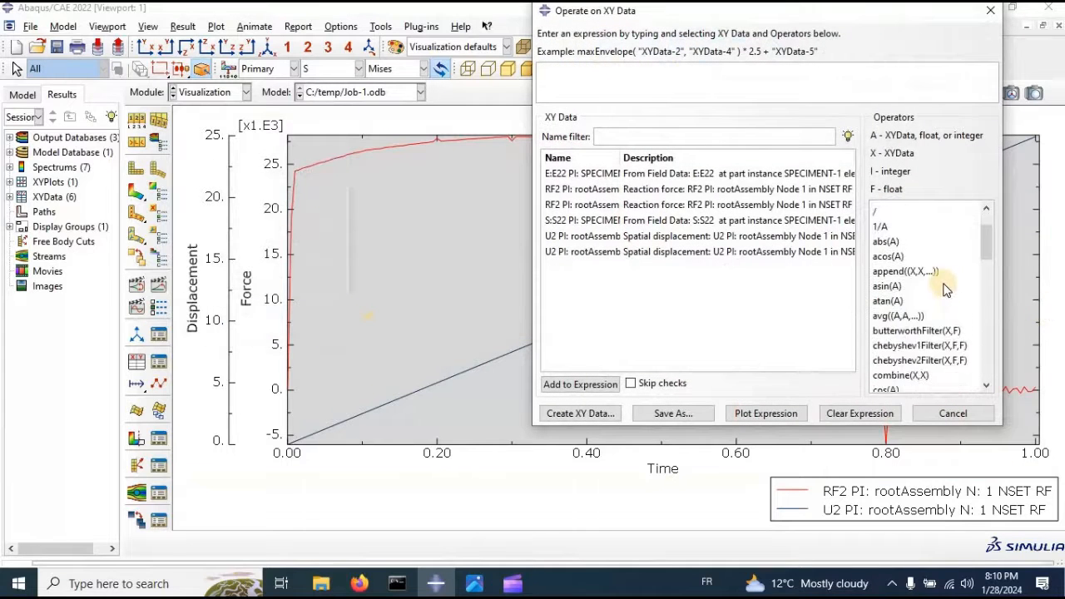
scroll(944, 289, down, 1)
click(916, 347)
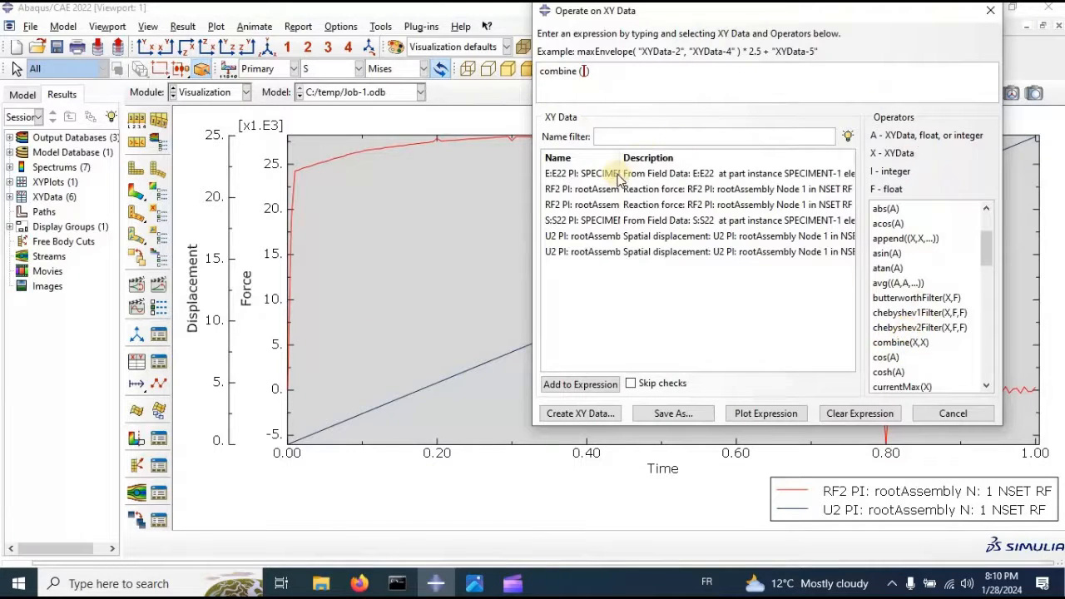
double_click(587, 254)
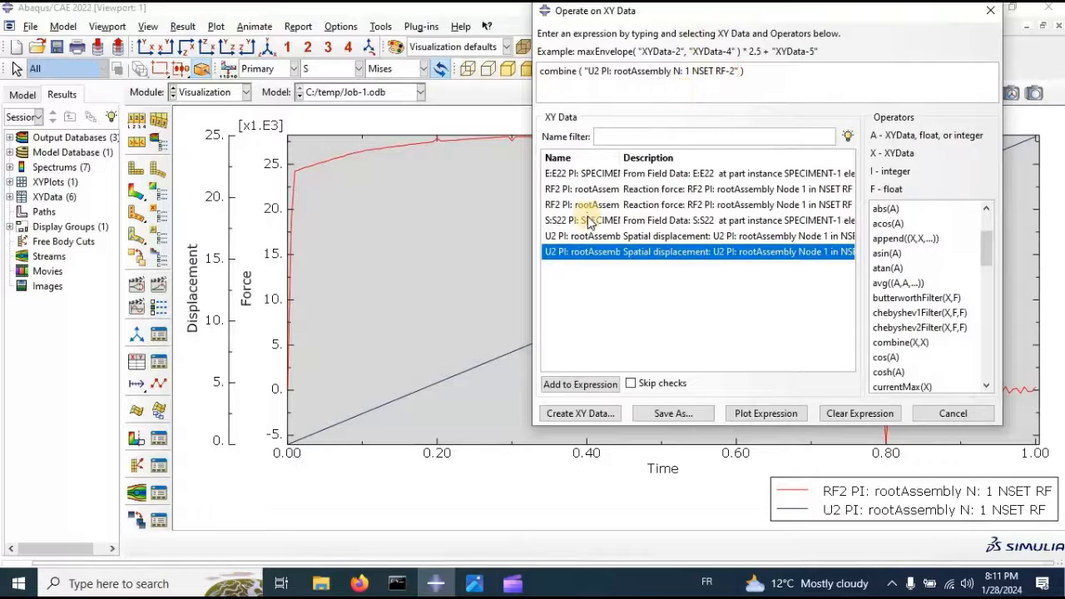
click(590, 205)
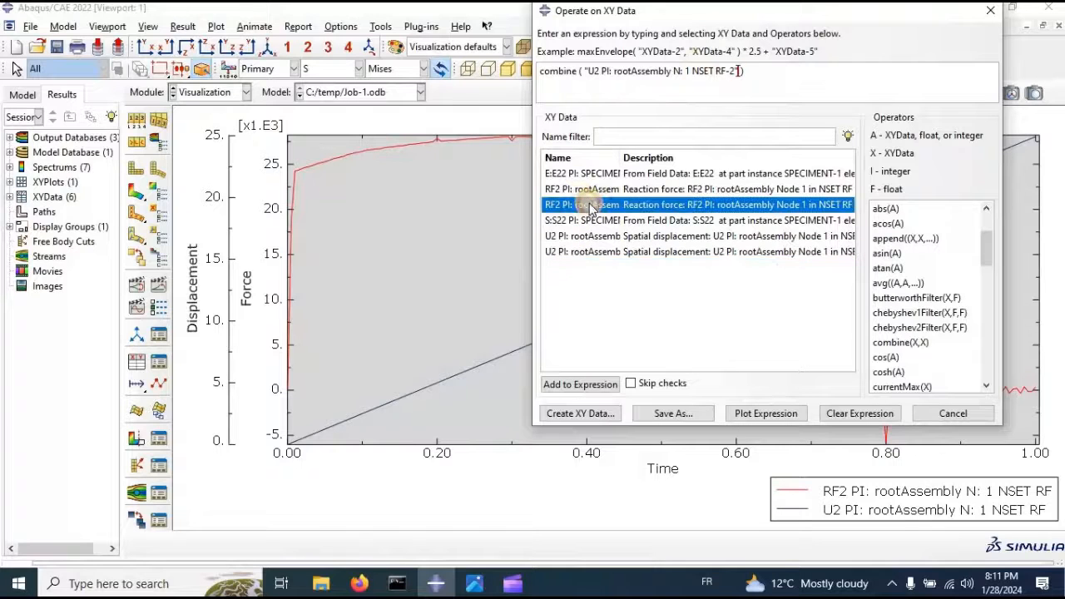
double_click(591, 205)
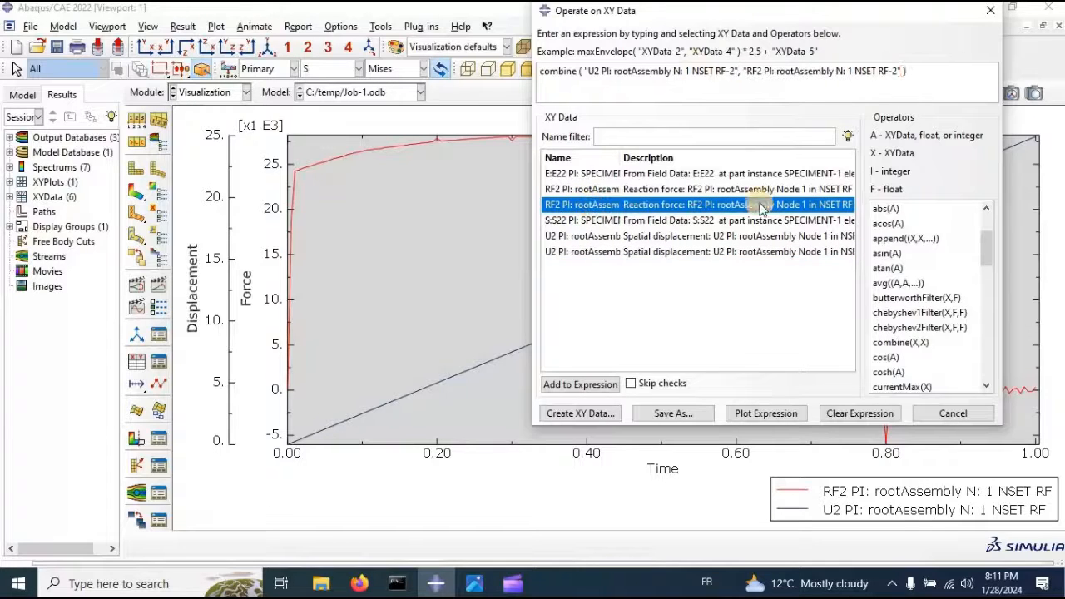
Plot the combined force-displacement expression and animate the time history on the curve
click(772, 416)
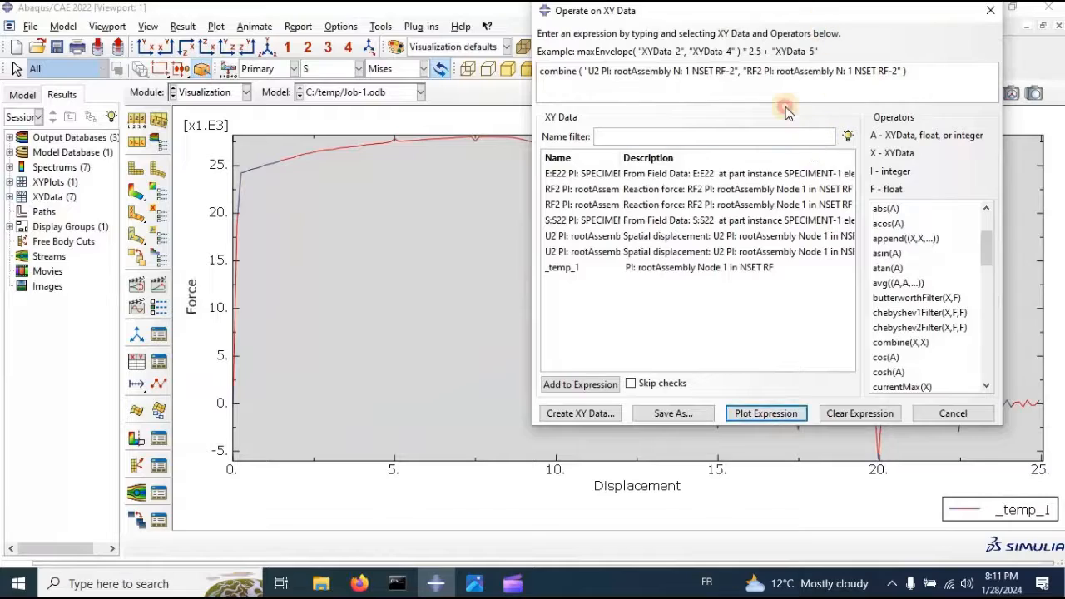
drag(786, 112, 789, 87)
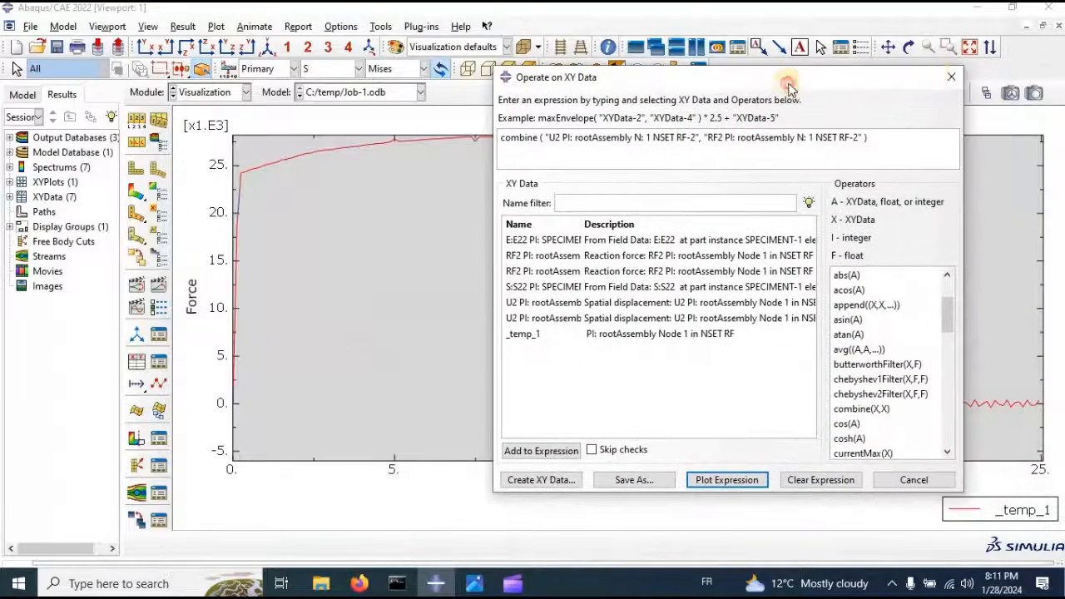
click(949, 78)
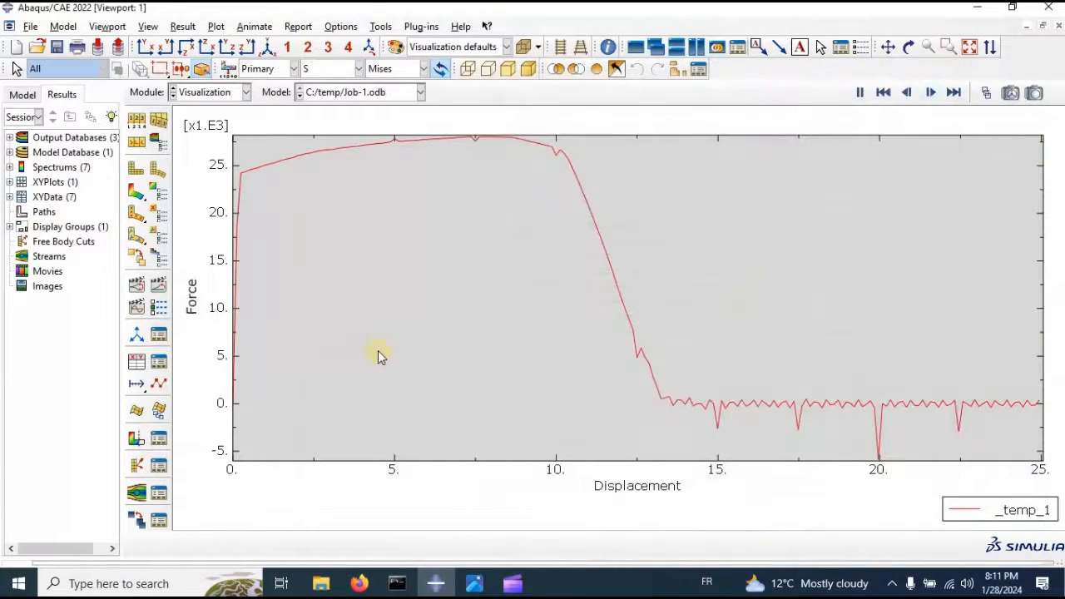
click(156, 287)
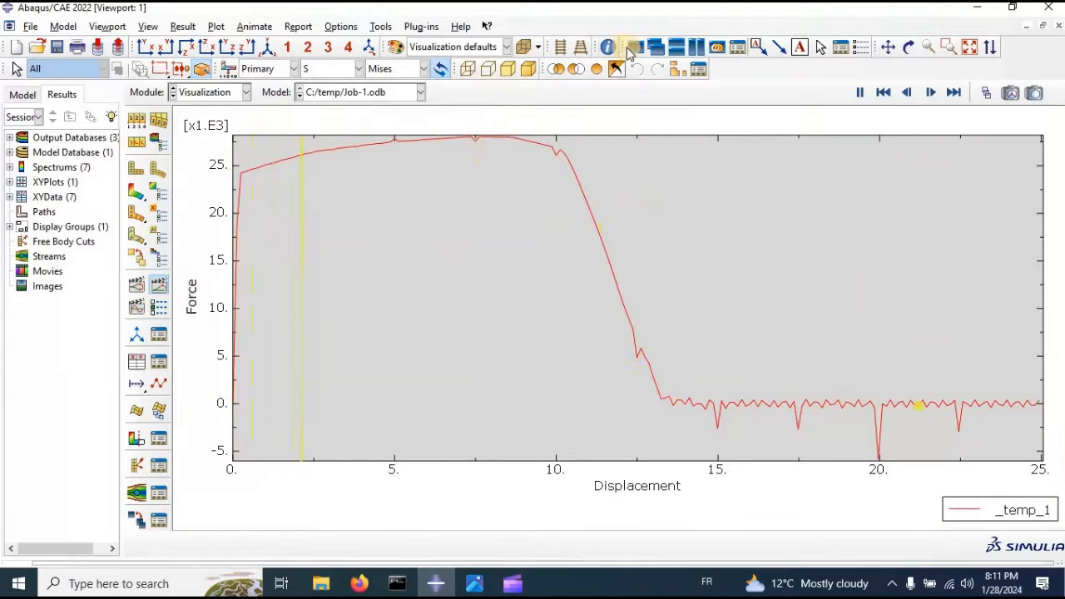
Create a second viewport tiled vertically beside the curve, and animate the specimen's Mises stress contours in it
click(654, 48)
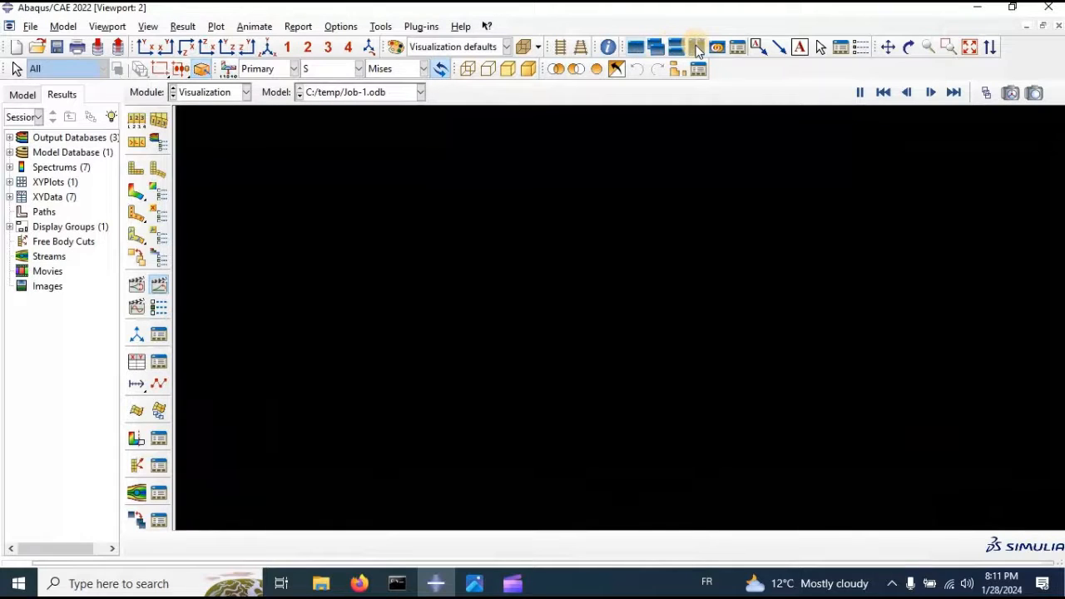
click(696, 48)
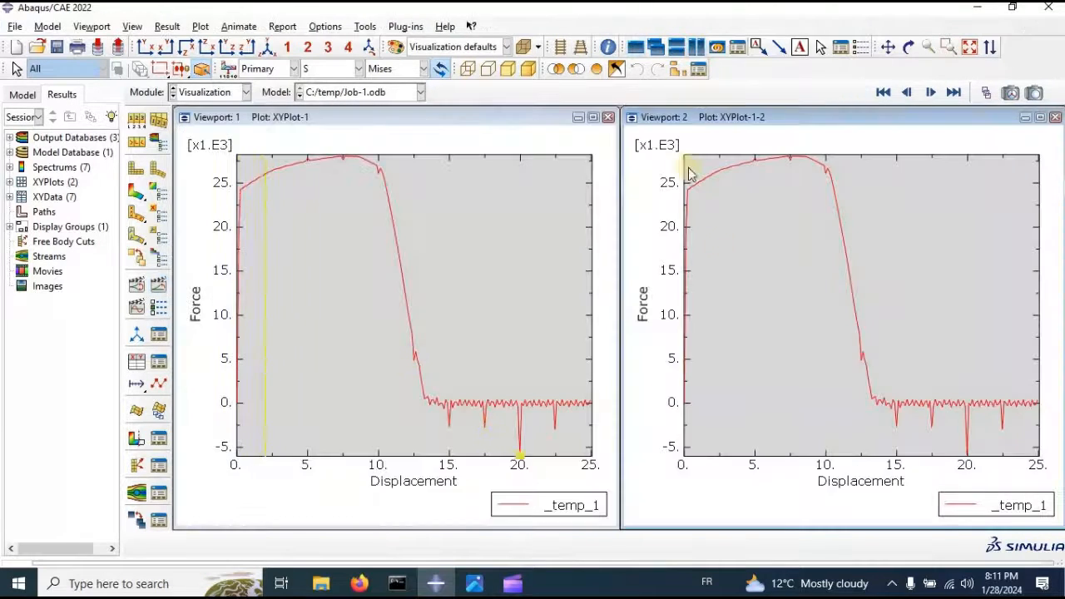
click(138, 192)
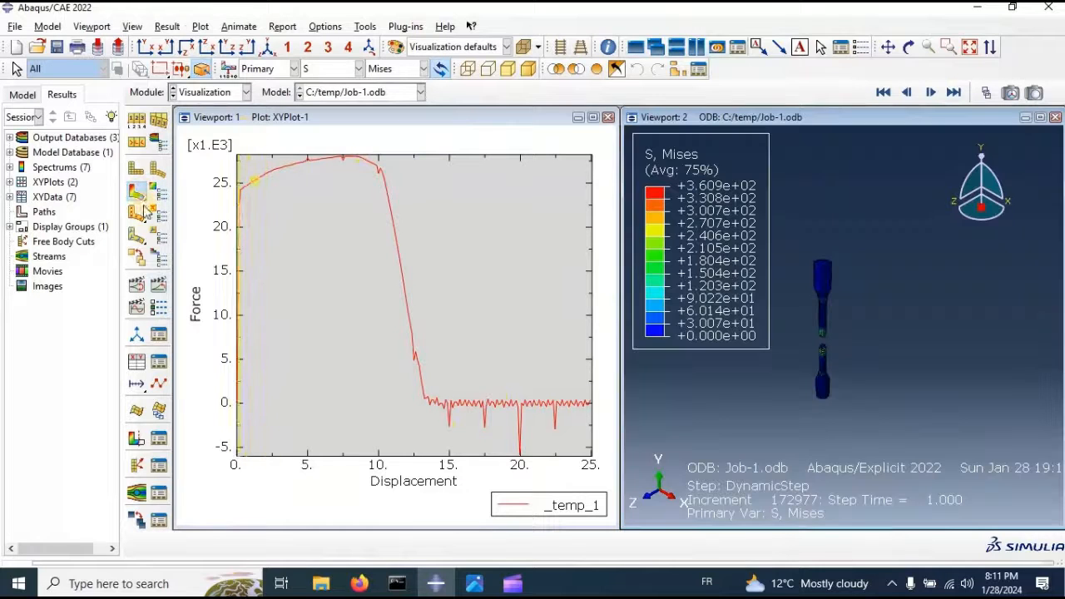
click(159, 284)
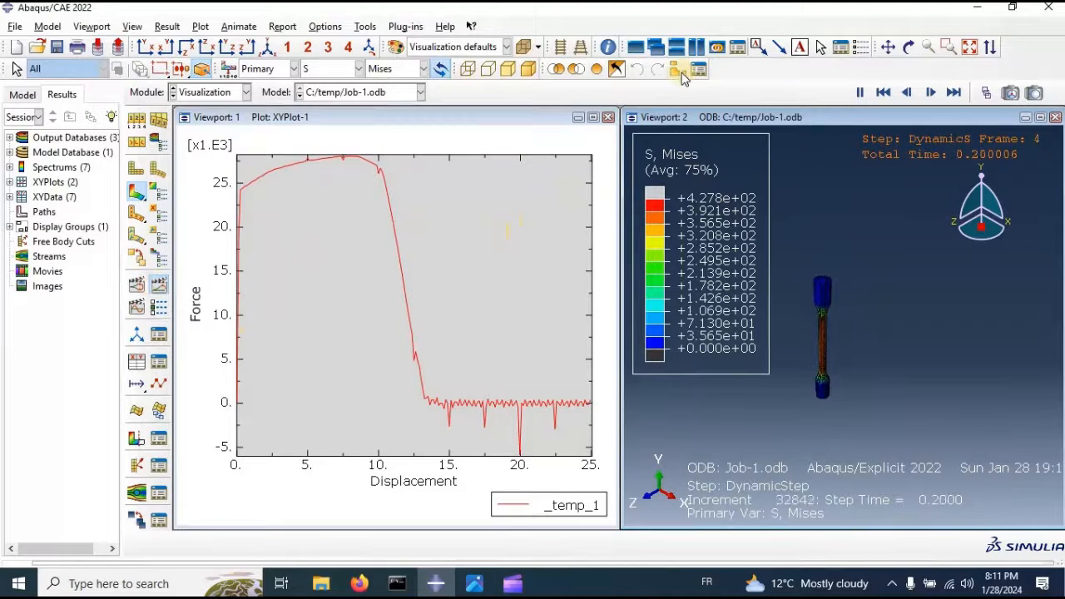
Link the two viewports and animate the time history of the force-displacement plot together with the stress contours
click(717, 49)
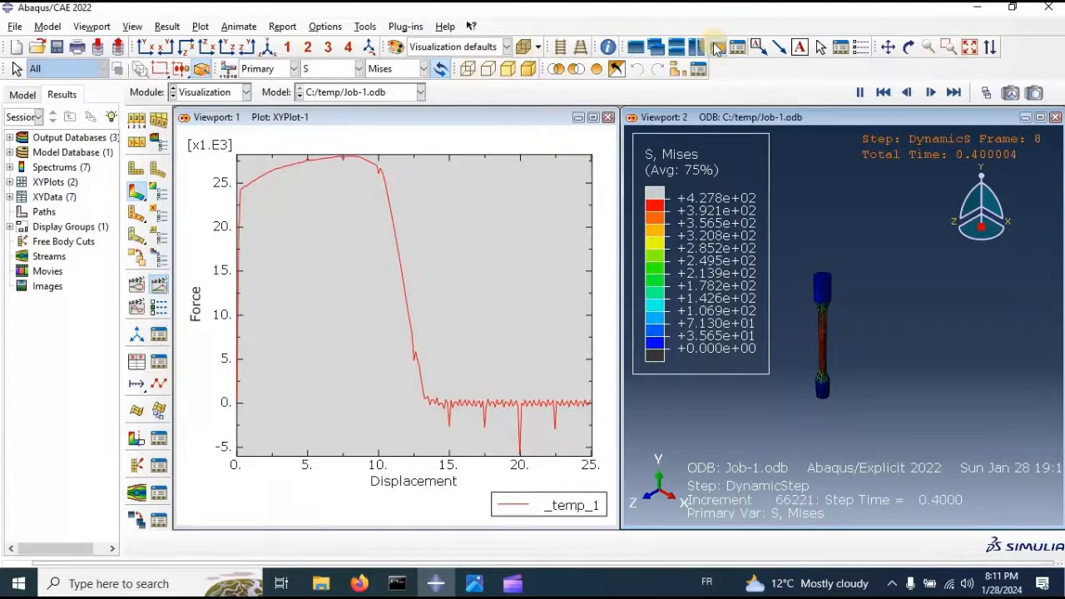
click(462, 259)
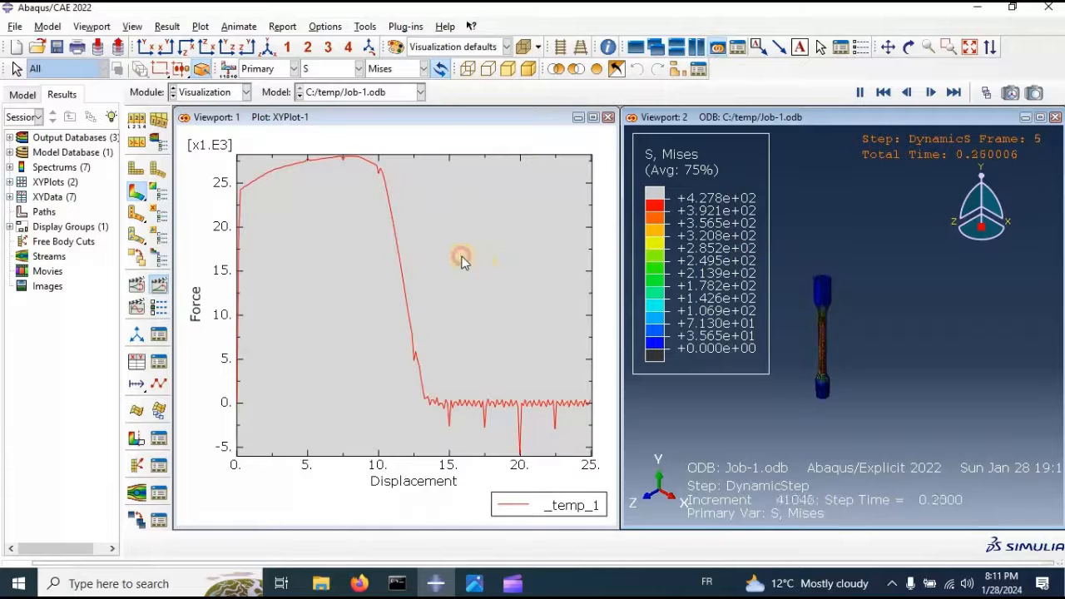
click(433, 116)
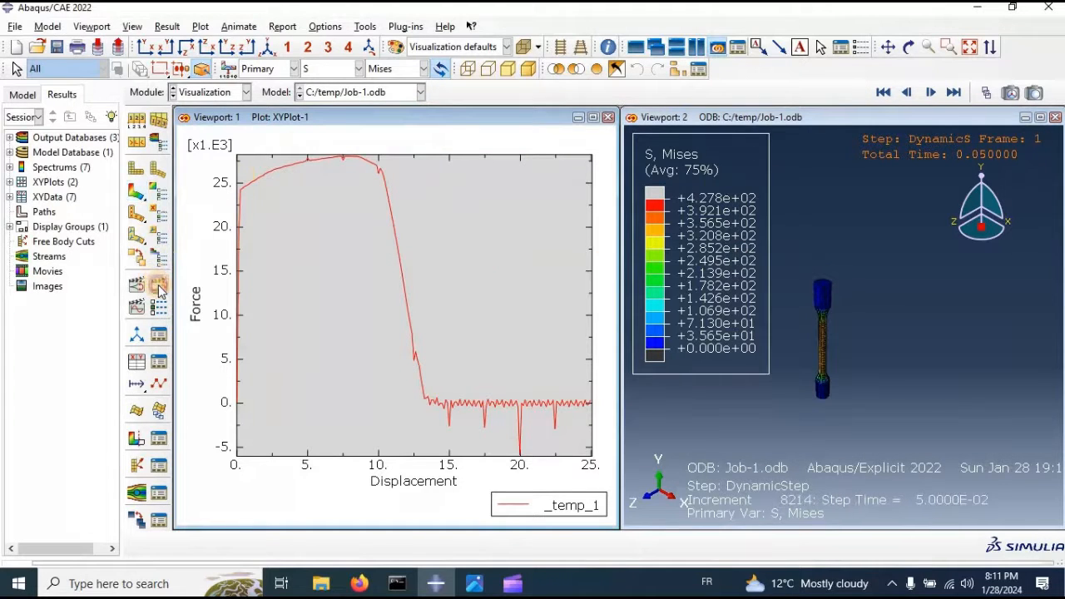
click(159, 286)
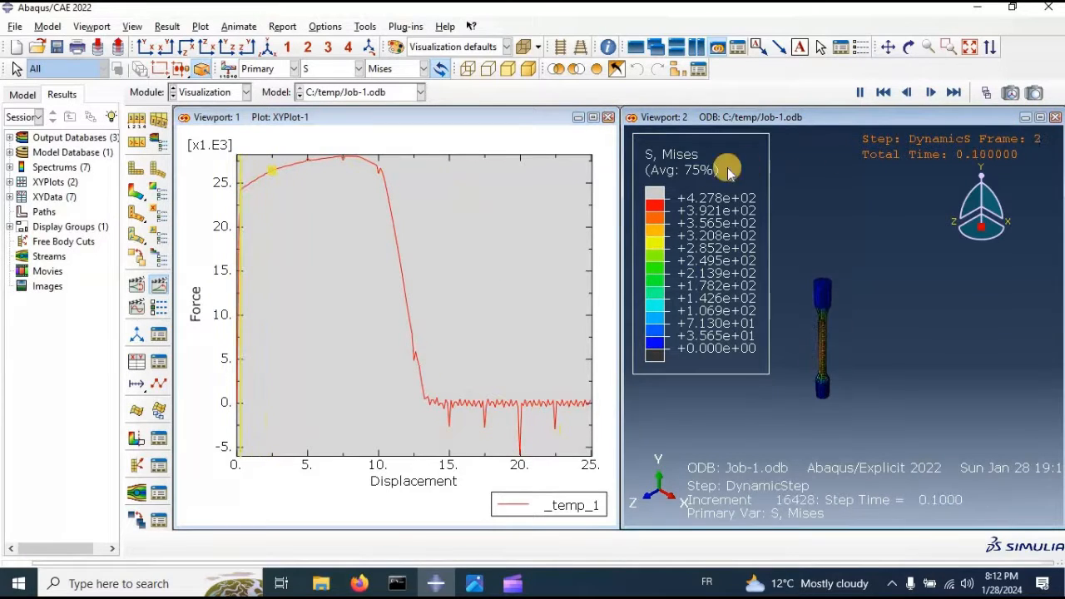
Maximize the specimen's contour viewport and start creating XY data from ODB field output
double_click(867, 120)
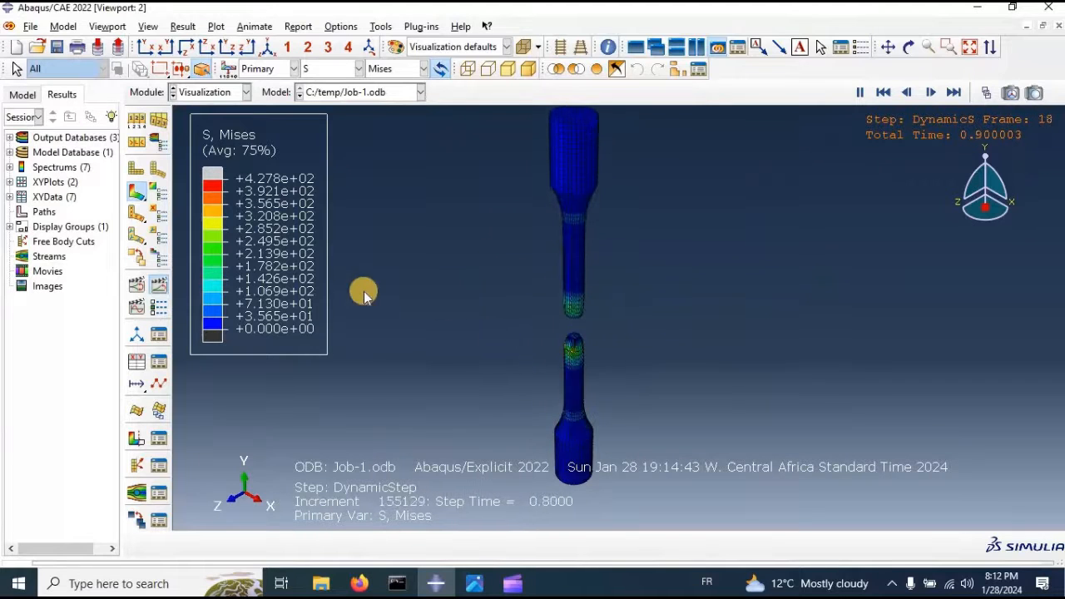
click(136, 363)
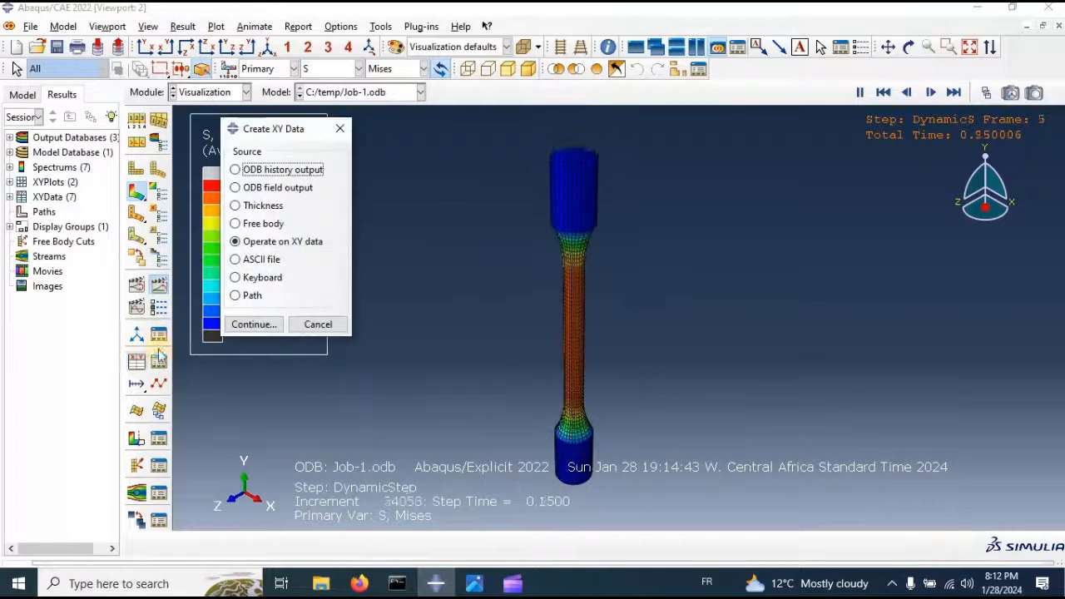
click(263, 190)
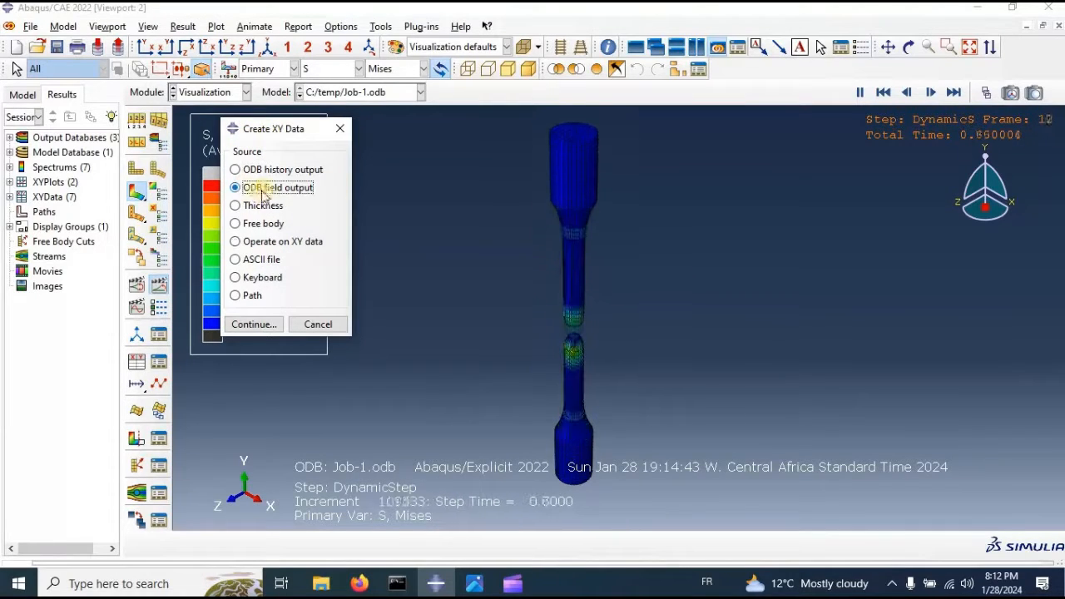
click(251, 324)
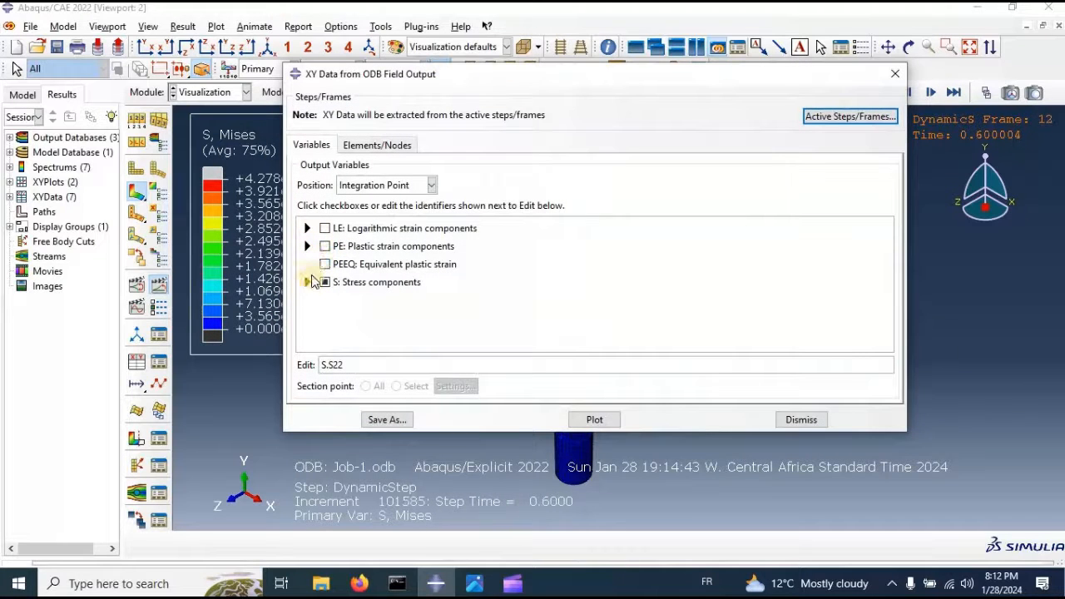
Add plastic strain component PE22 to stress component S22 as integration point output variables, and try to plot them
click(307, 283)
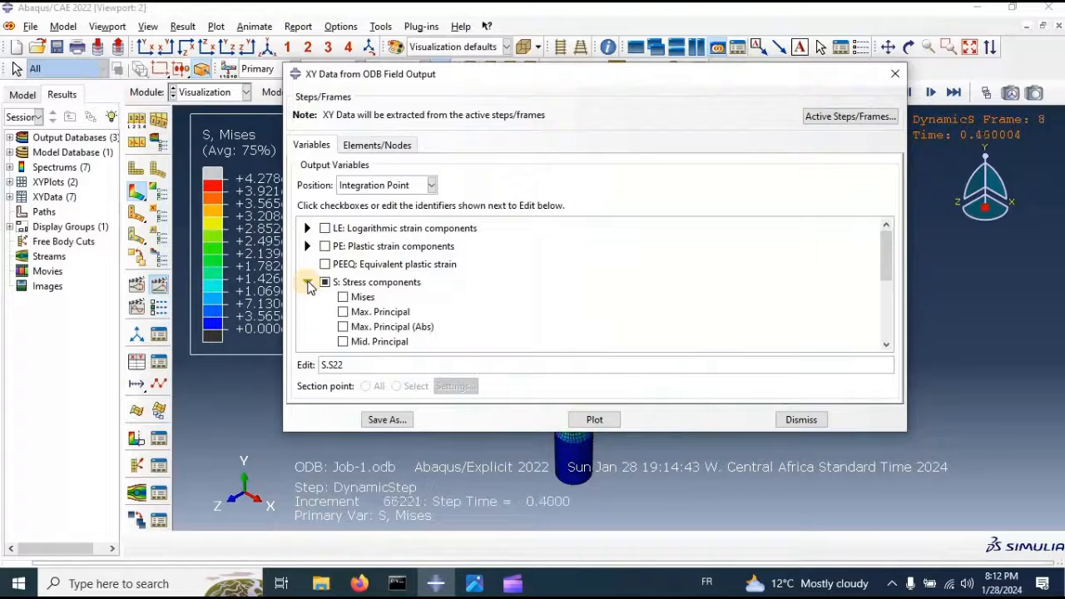
click(307, 229)
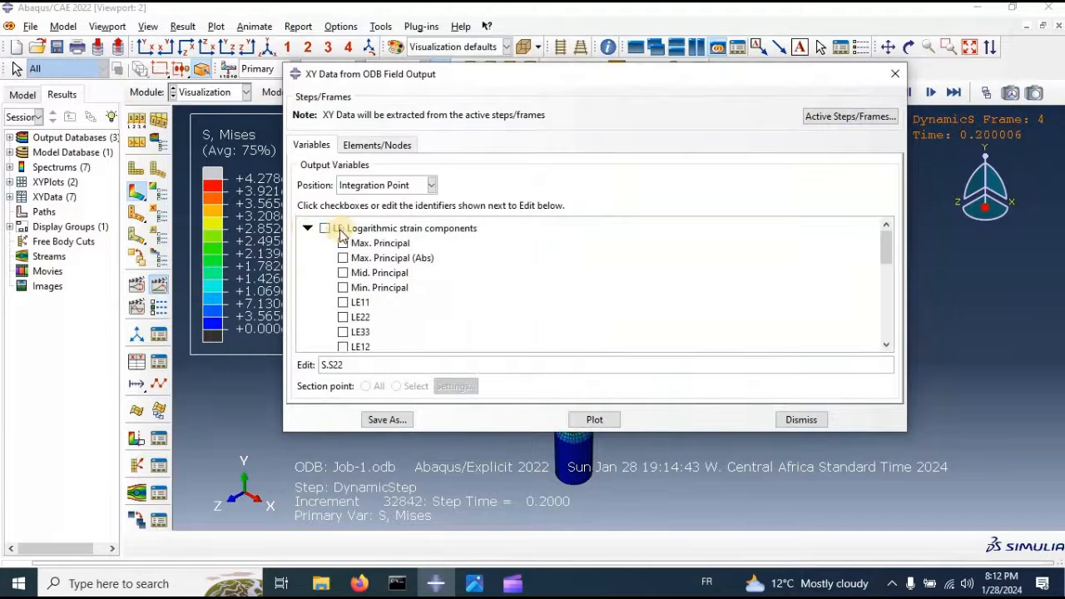
scroll(370, 242, down, 1)
scroll(366, 277, down, 2)
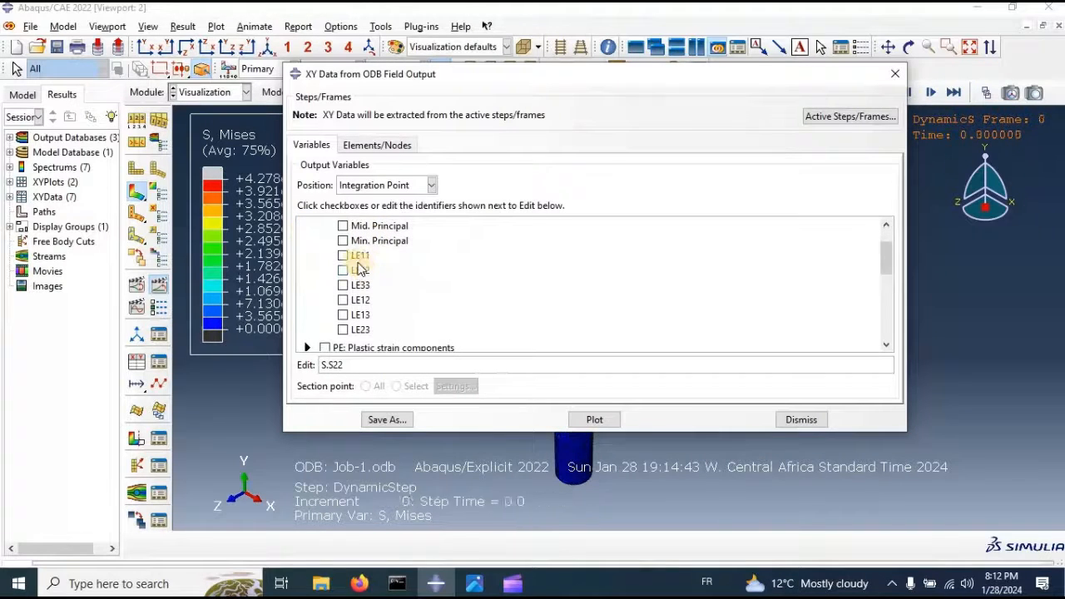
scroll(359, 264, up, 3)
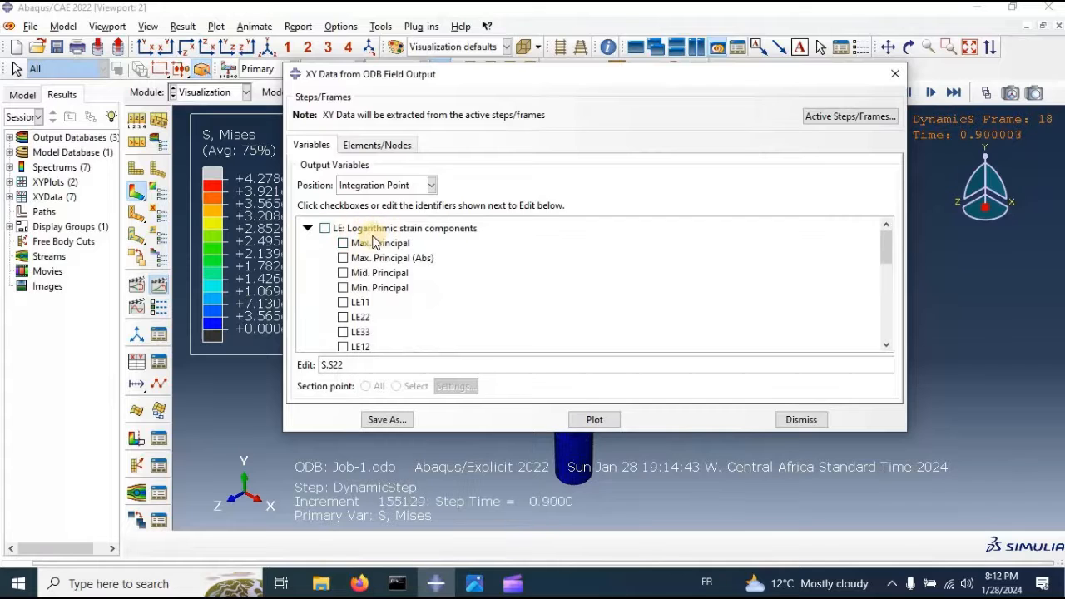
scroll(370, 246, down, 3)
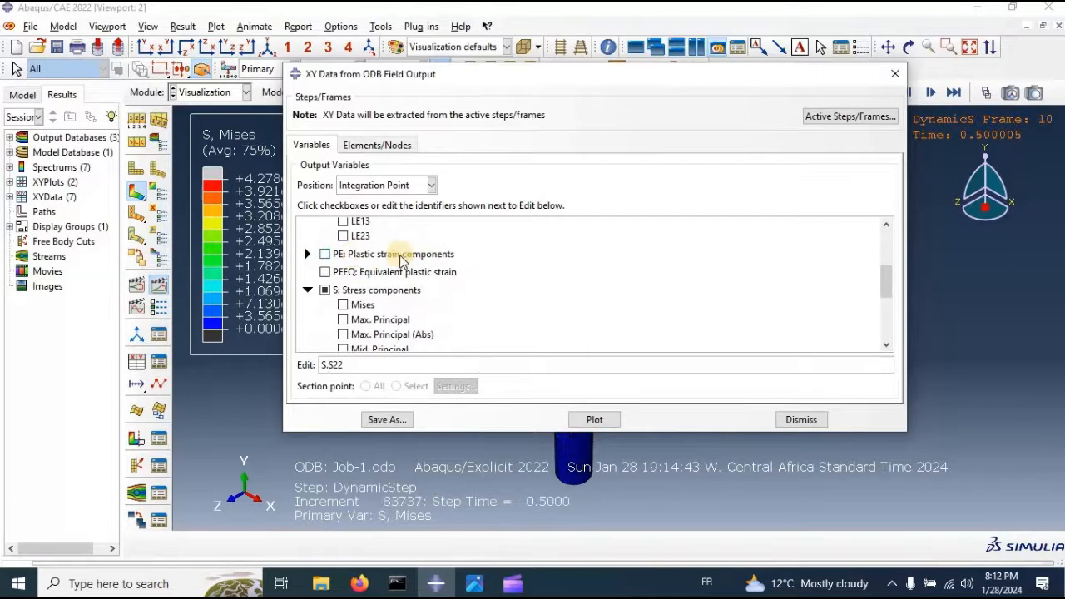
click(307, 255)
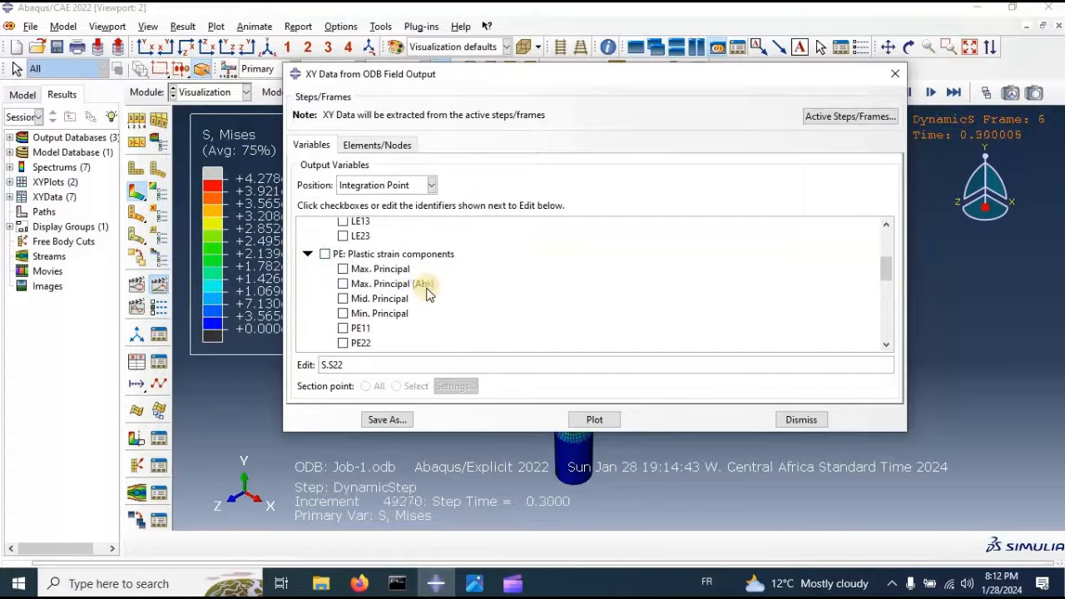
scroll(390, 275, down, 4)
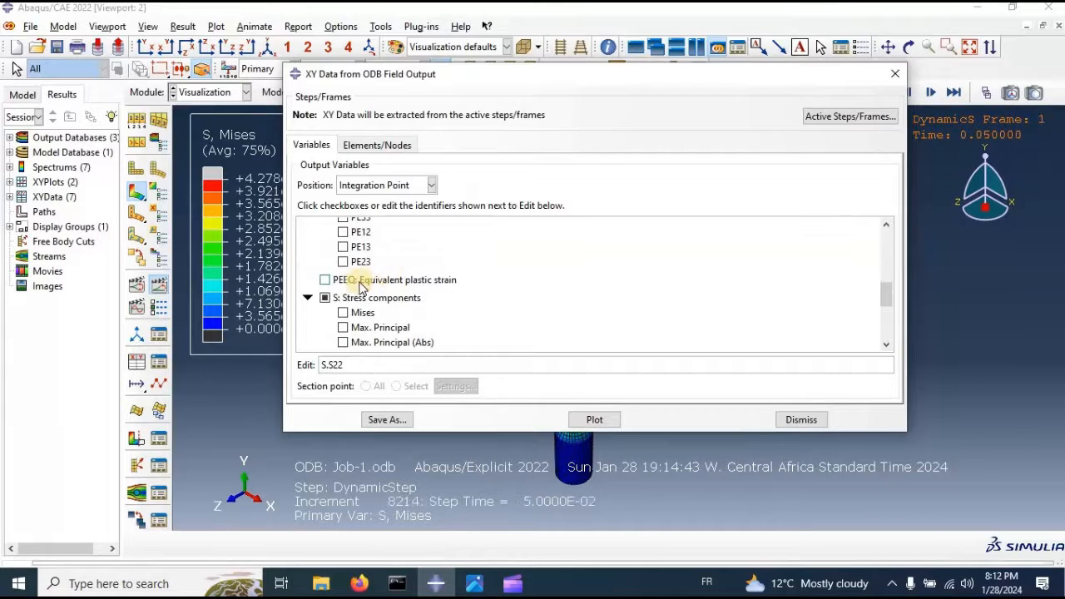
scroll(374, 281, down, 4)
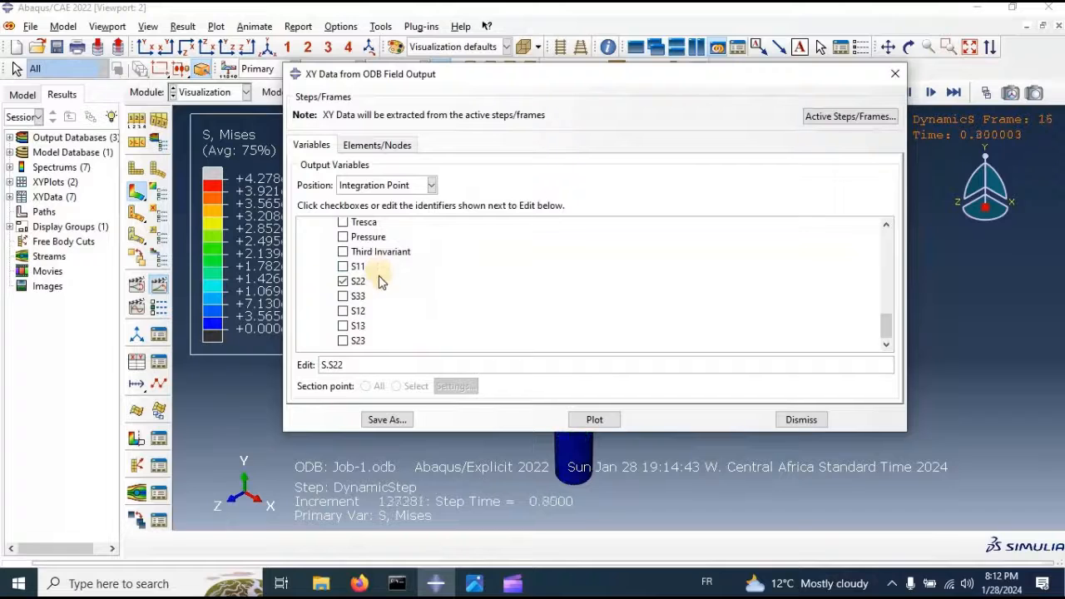
scroll(375, 342, up, 4)
scroll(361, 323, down, 4)
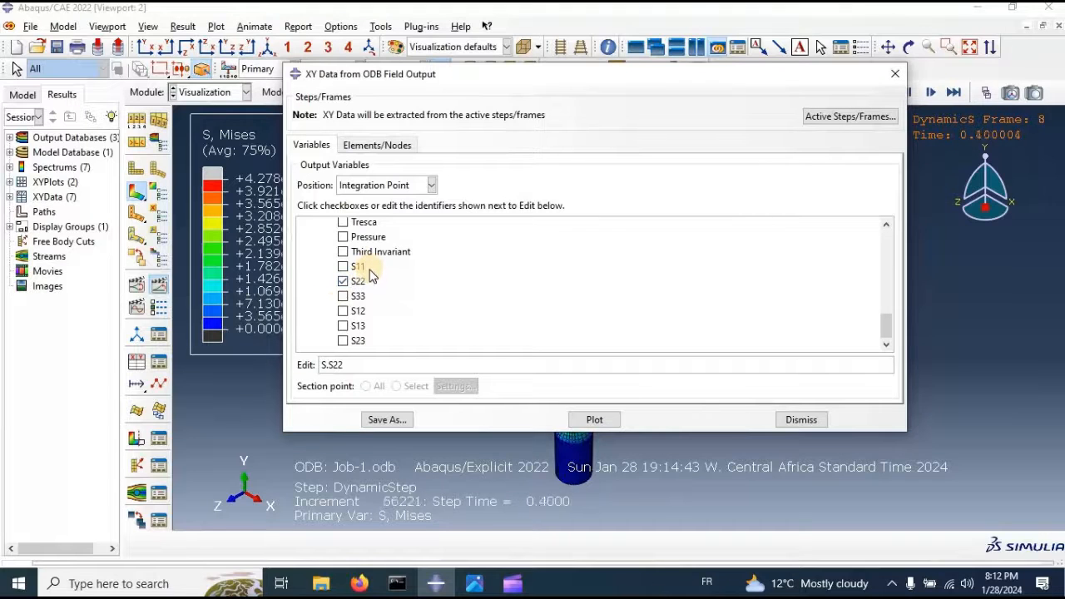
scroll(350, 291, up, 5)
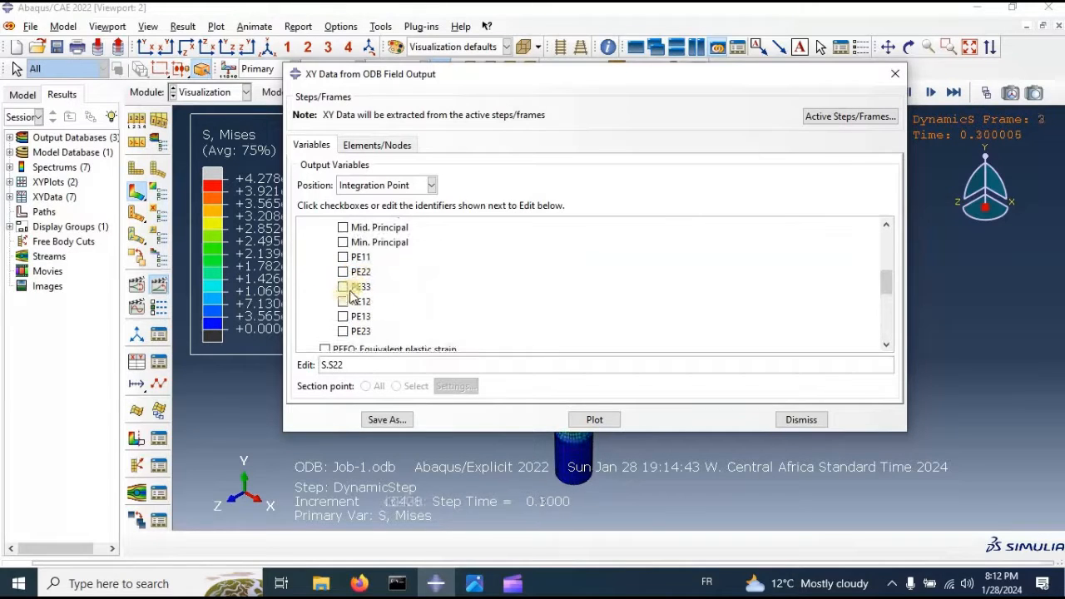
click(342, 272)
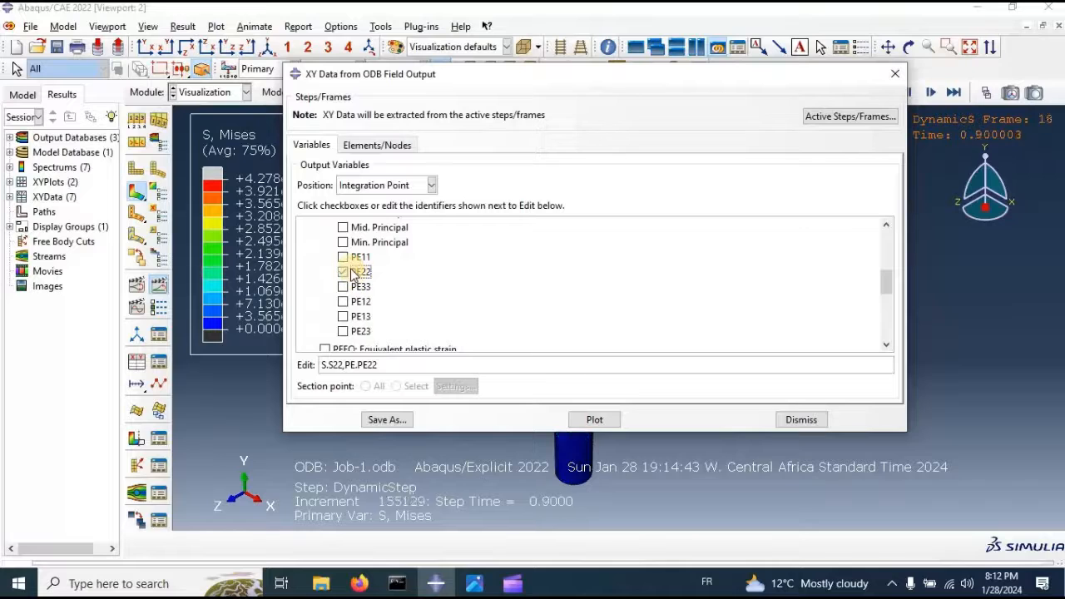
scroll(358, 258, up, 3)
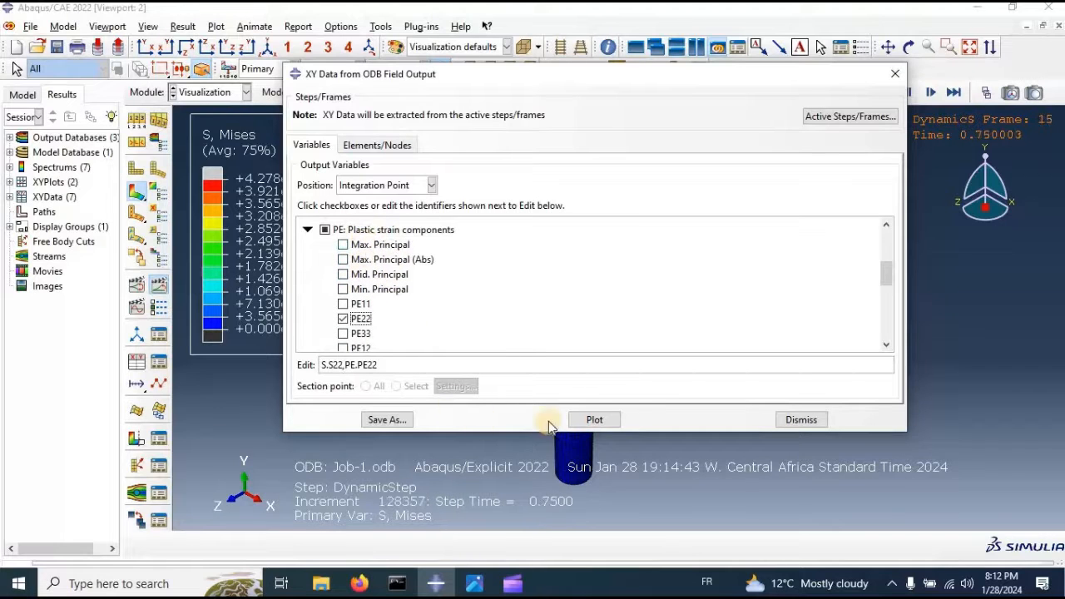
click(594, 420)
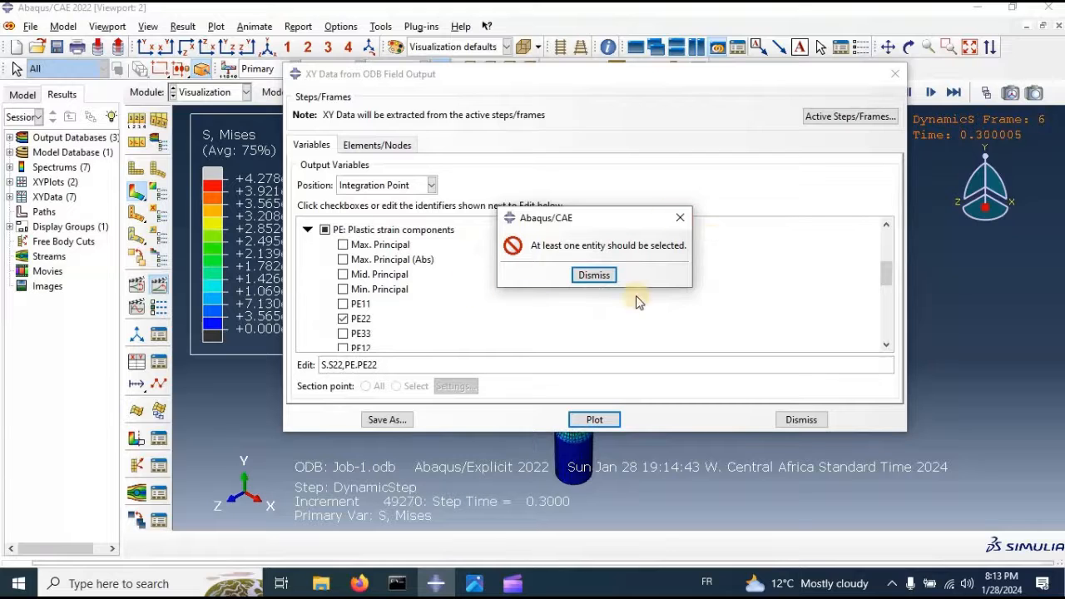
click(592, 276)
Stop the contour animation and show the specimen's first frame, ready for choosing elements from the viewport
click(377, 145)
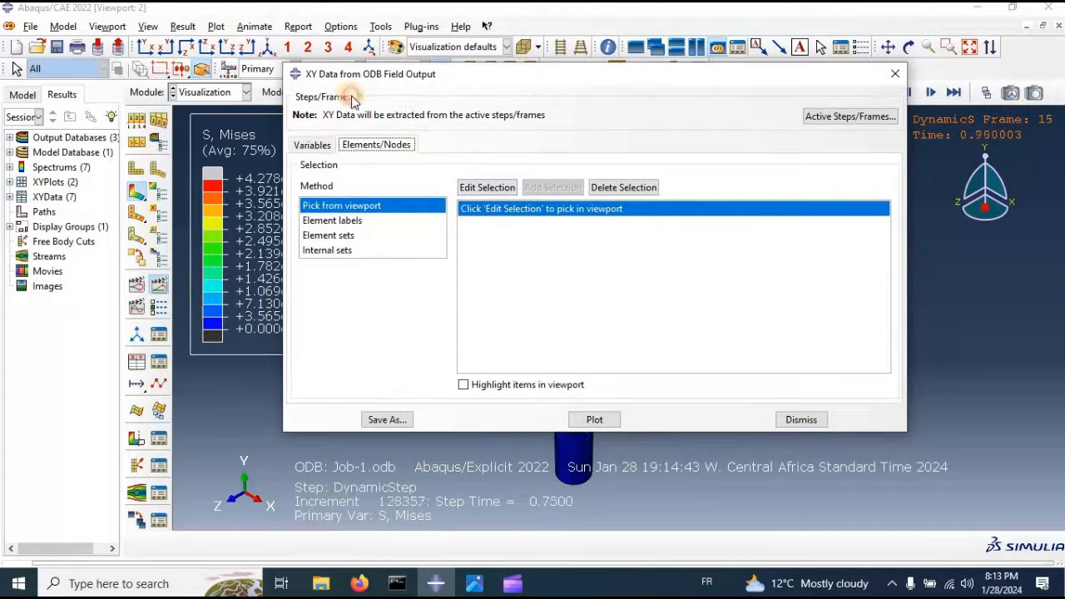
drag(536, 75, 205, 180)
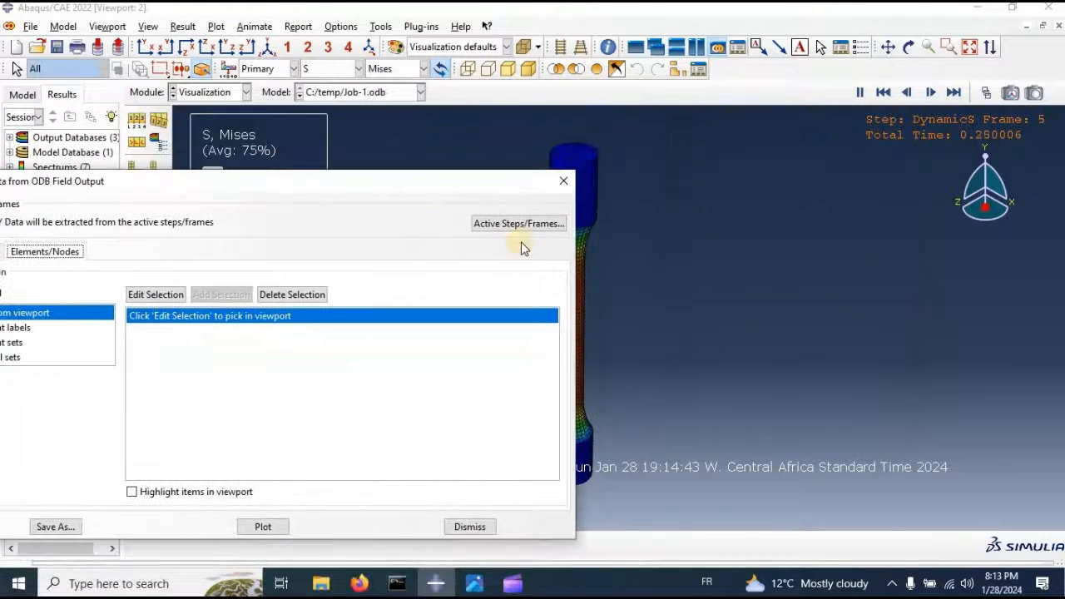
scroll(647, 275, down, 6)
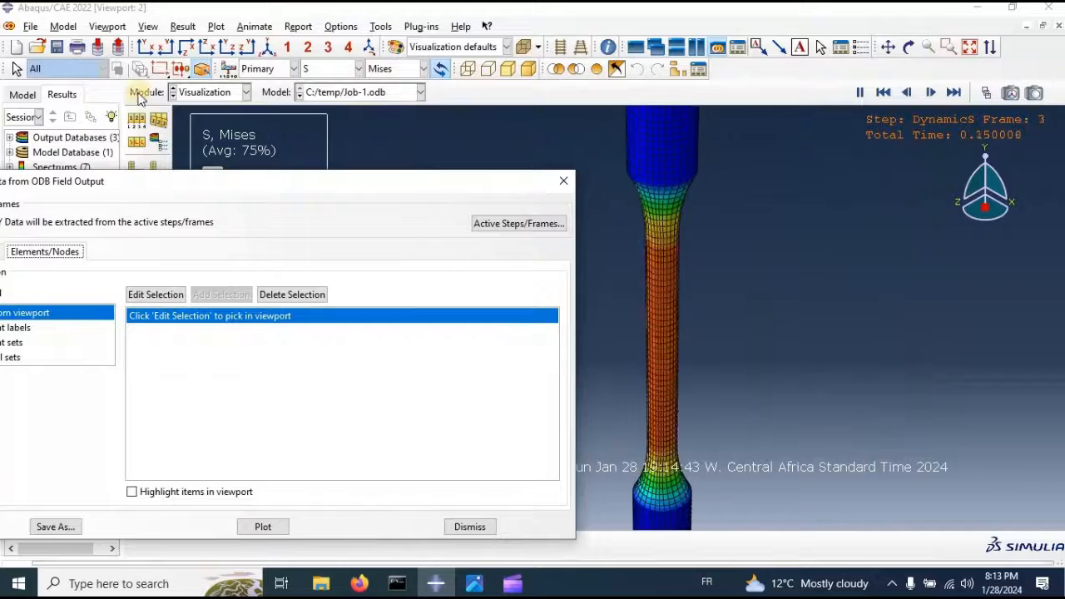
drag(164, 190, 163, 327)
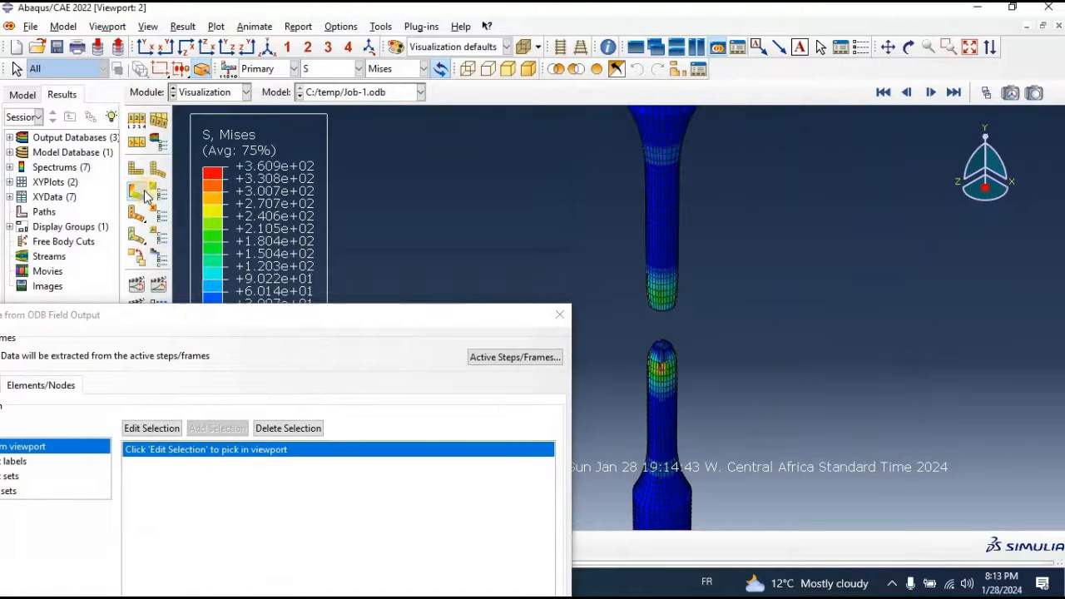
click(888, 94)
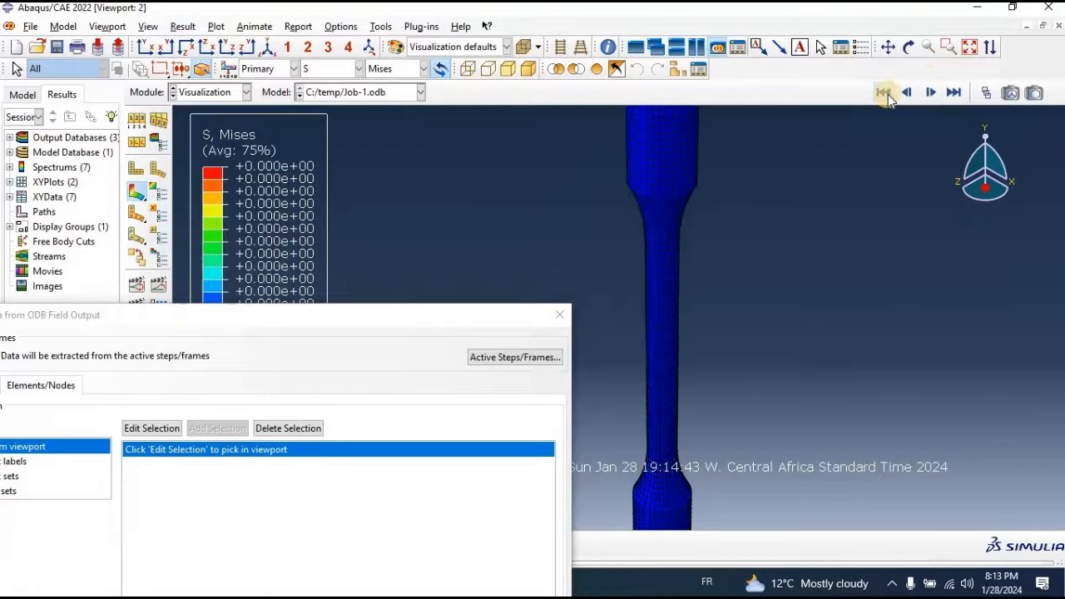
drag(366, 314, 457, 60)
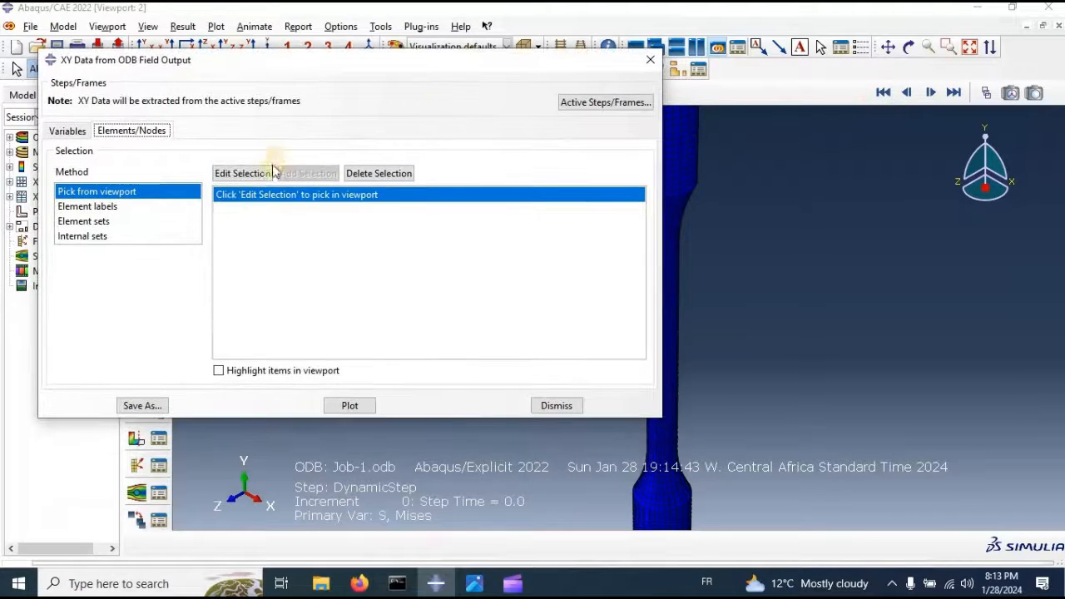
Pick one element in the middle of the specimen's gauge section and plot its S22 stress and PE22 strain over time
click(238, 177)
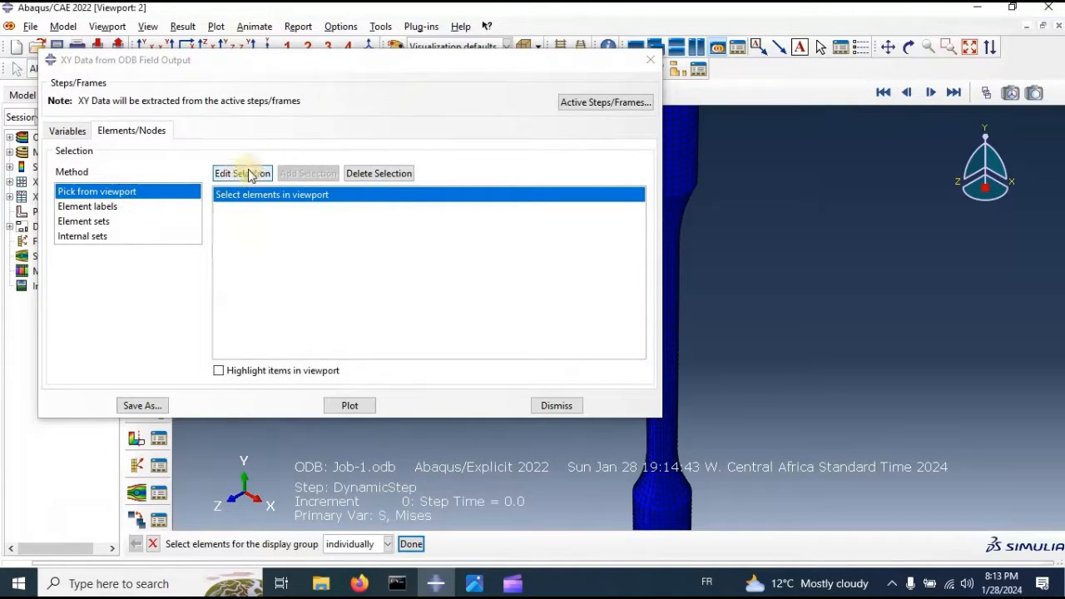
drag(434, 65, 372, 53)
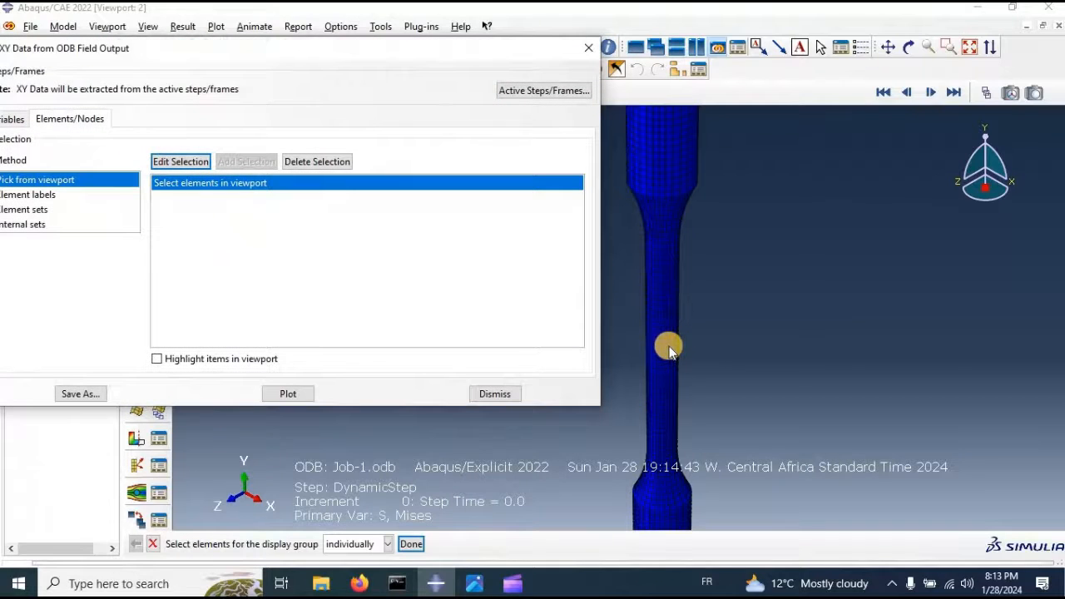
click(667, 343)
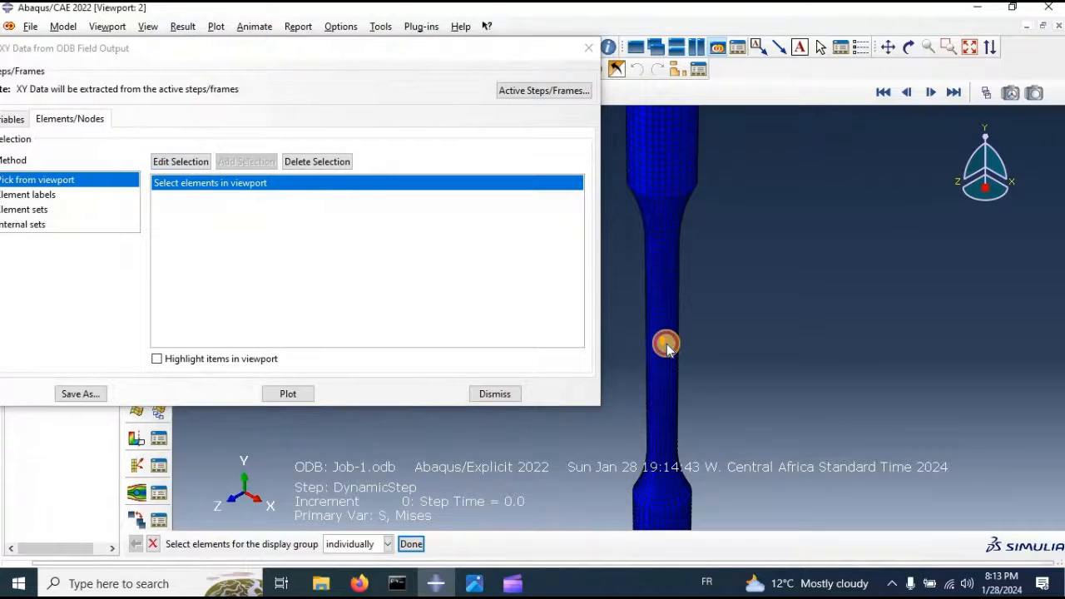
click(287, 394)
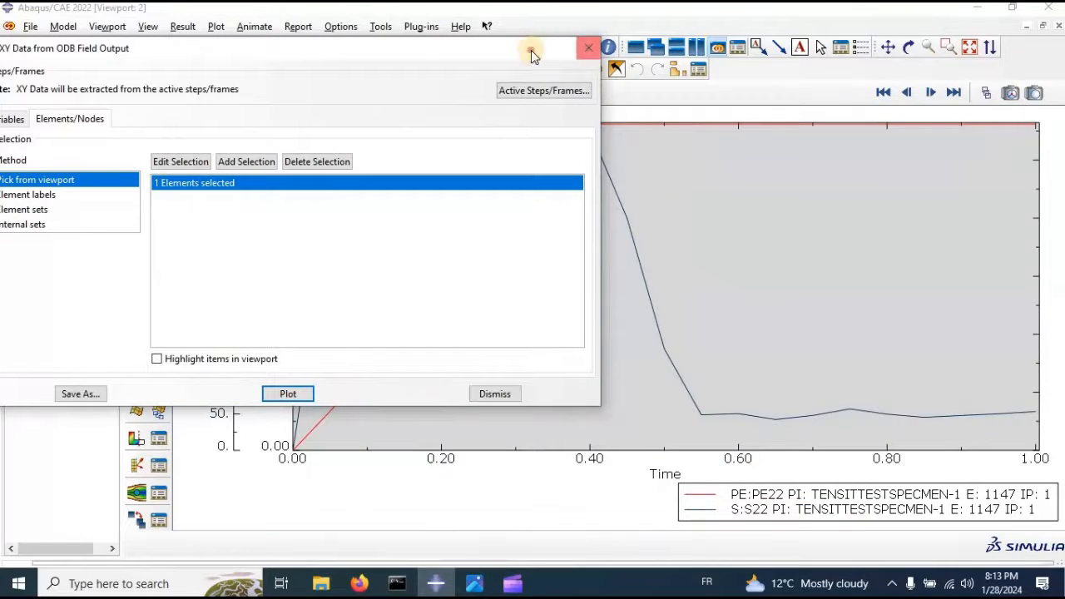
drag(527, 45, 961, 206)
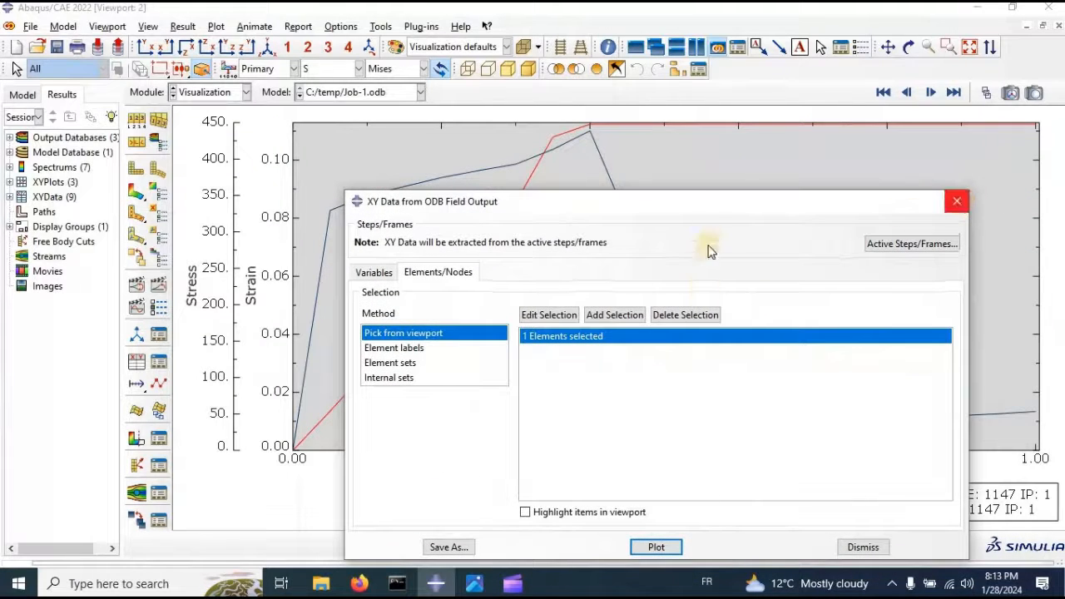
drag(697, 204, 690, 520)
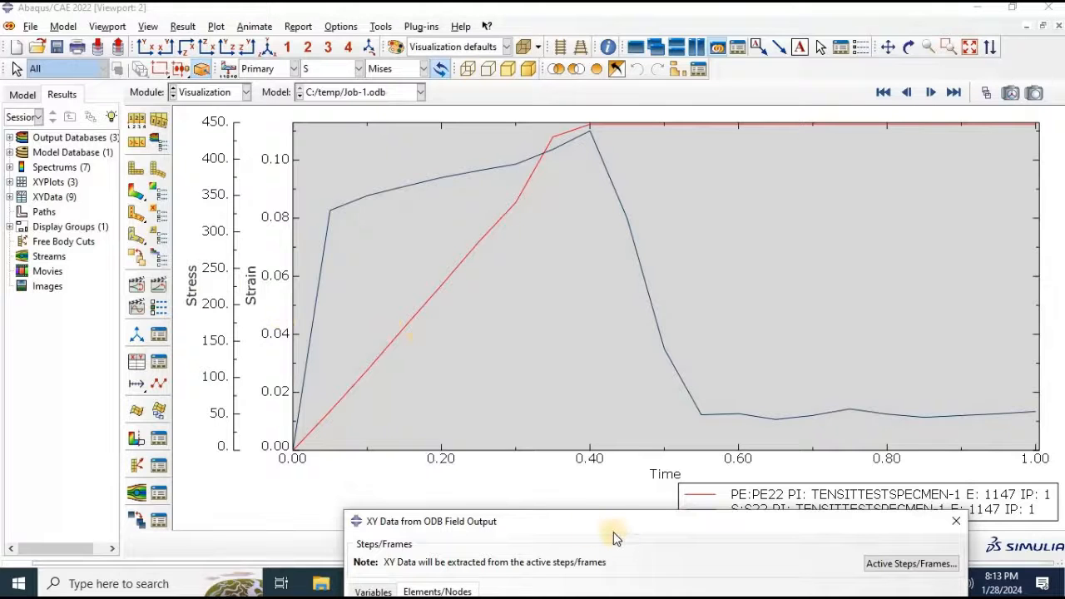
drag(612, 525, 603, 126)
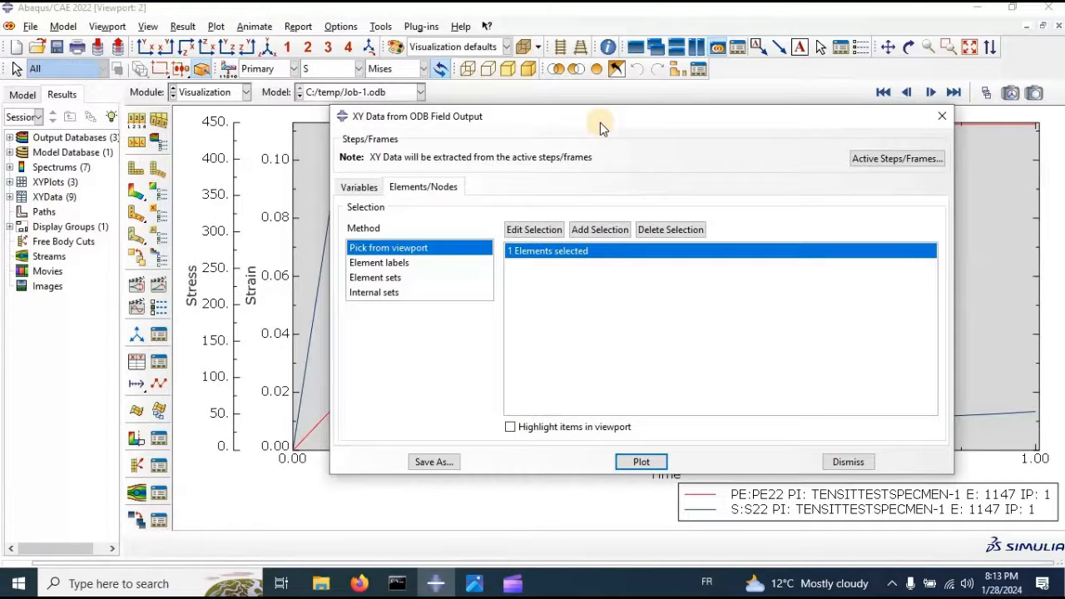
Save the element's stress and strain XY data with the "as is" operation and close the field output dialog
click(438, 462)
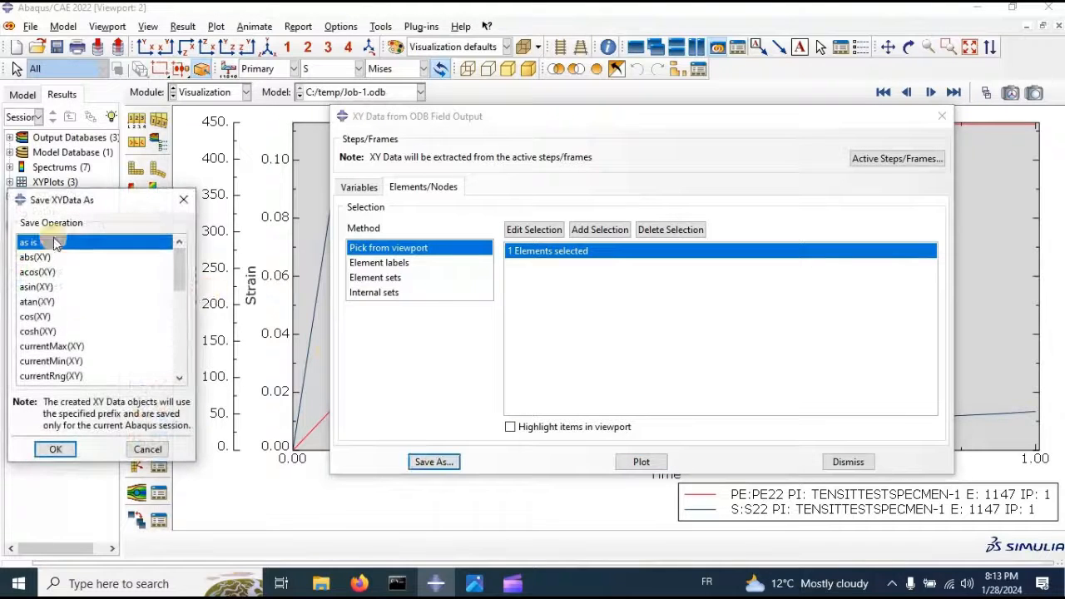
click(55, 449)
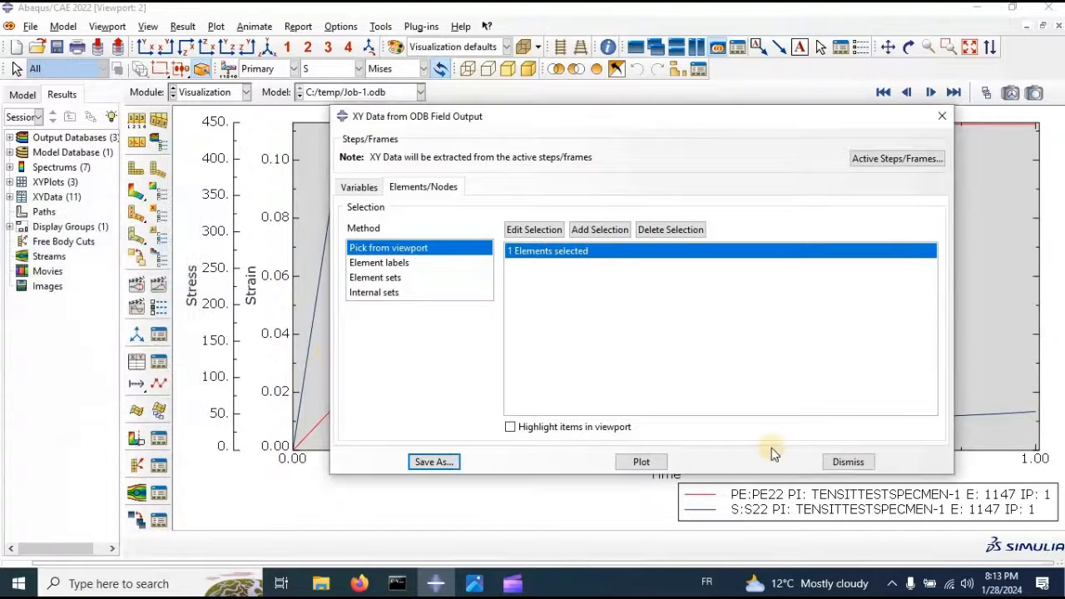
click(849, 462)
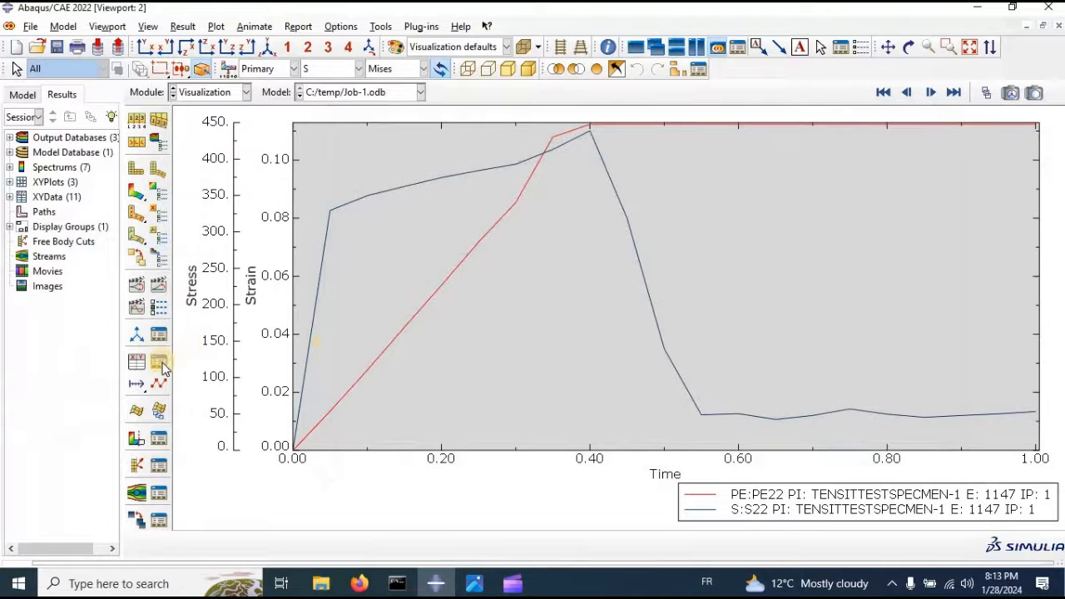
click(158, 361)
click(575, 21)
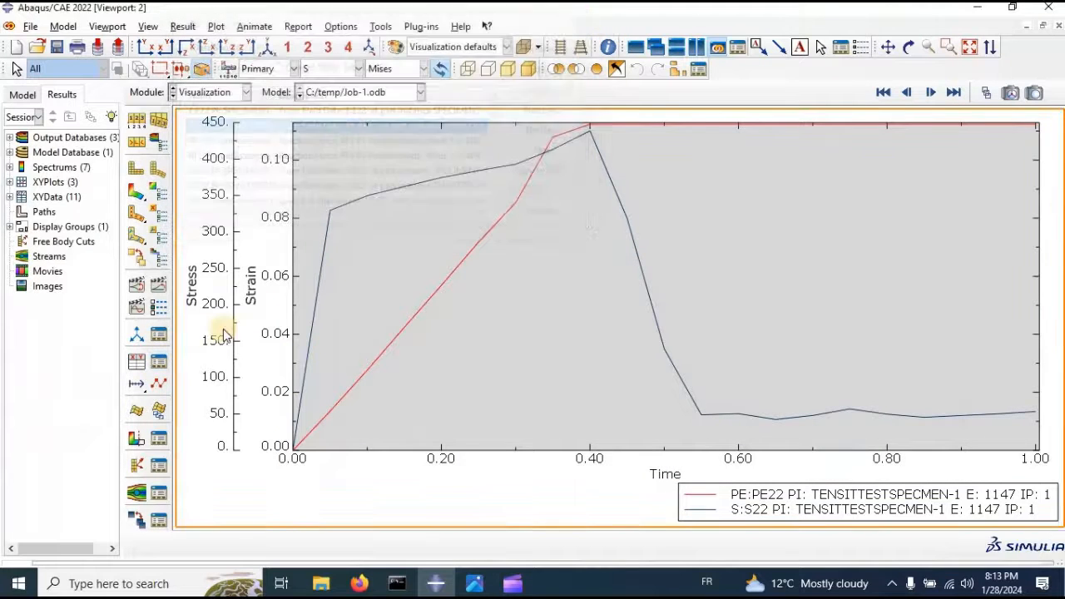
click(134, 338)
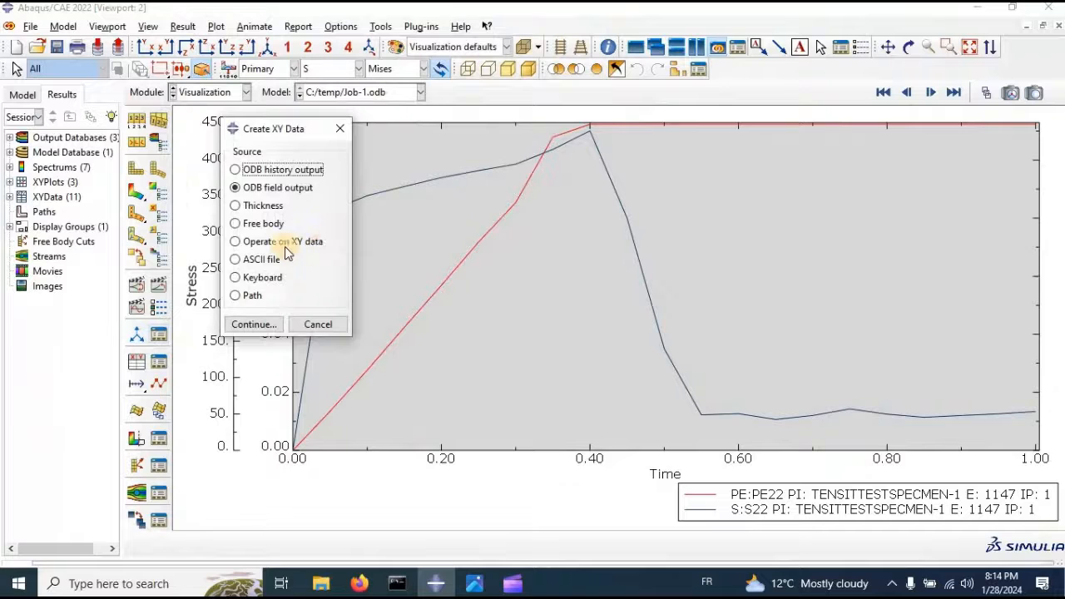
click(283, 243)
click(265, 327)
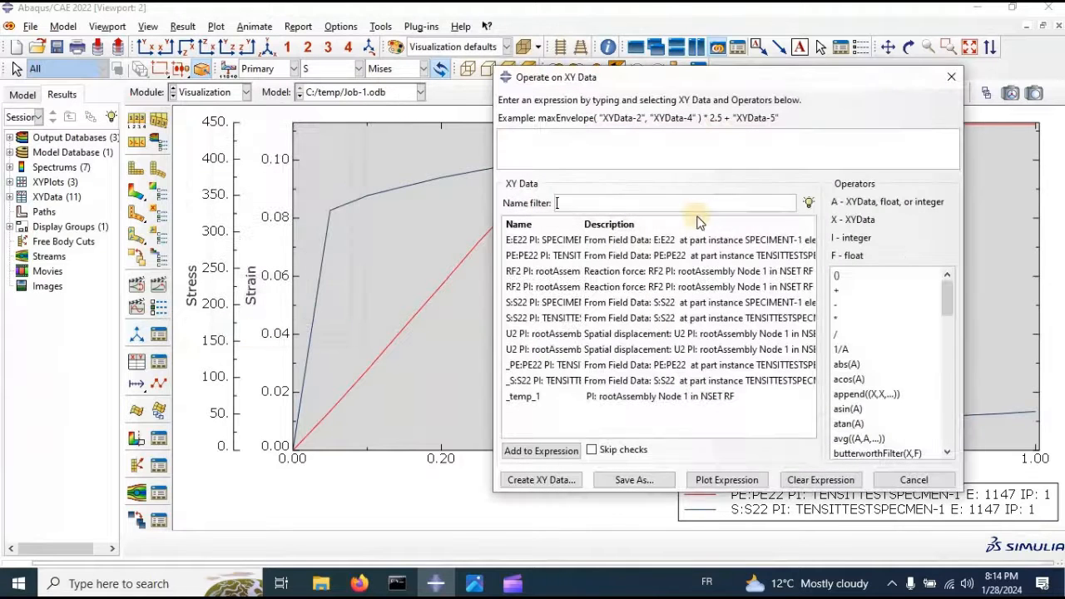
scroll(842, 344, down, 1)
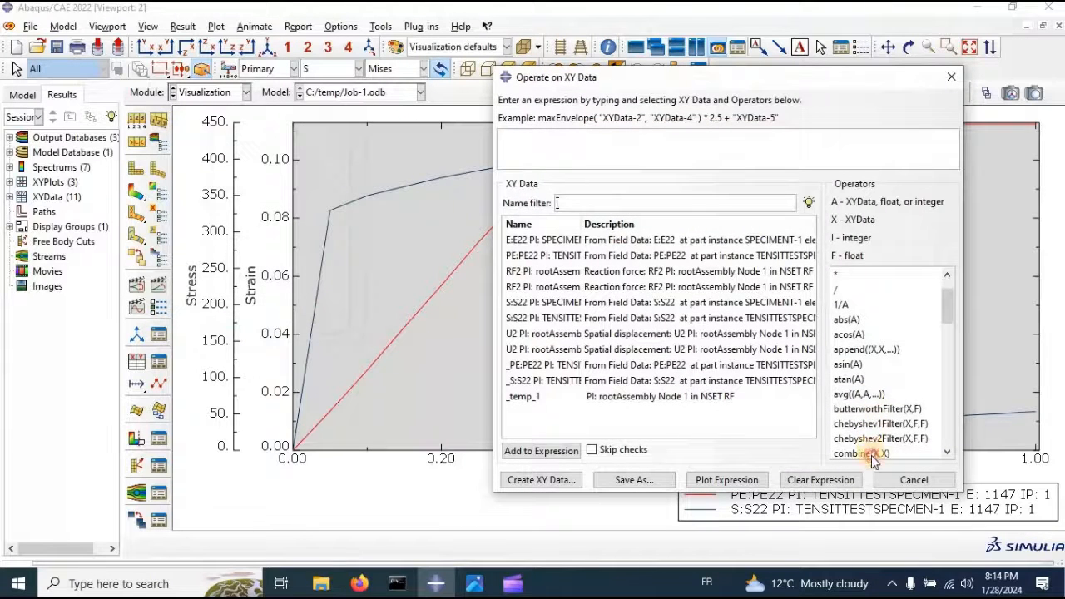
click(861, 453)
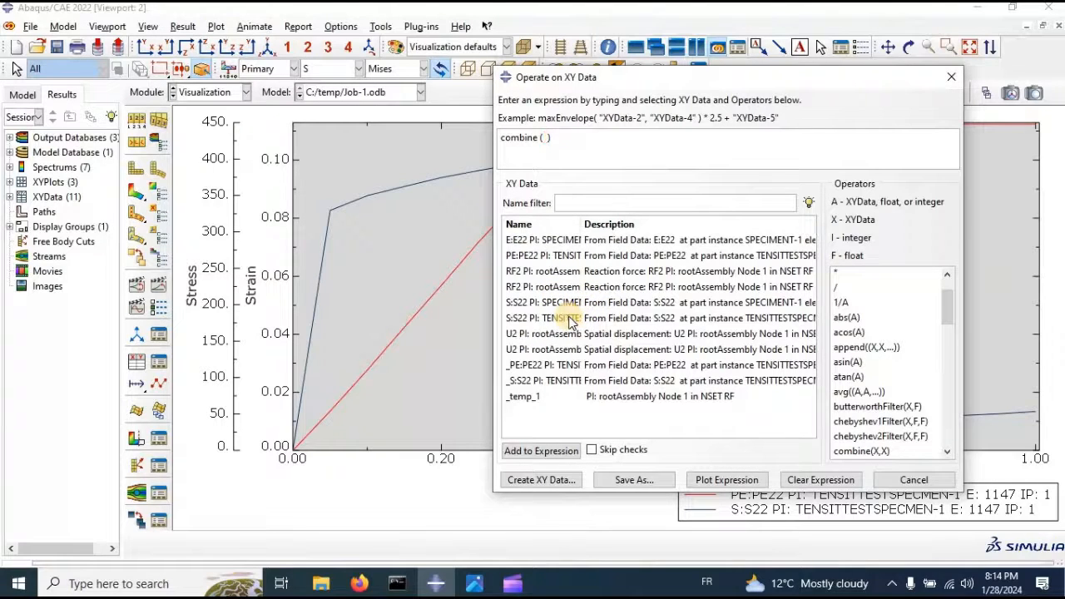
click(574, 320)
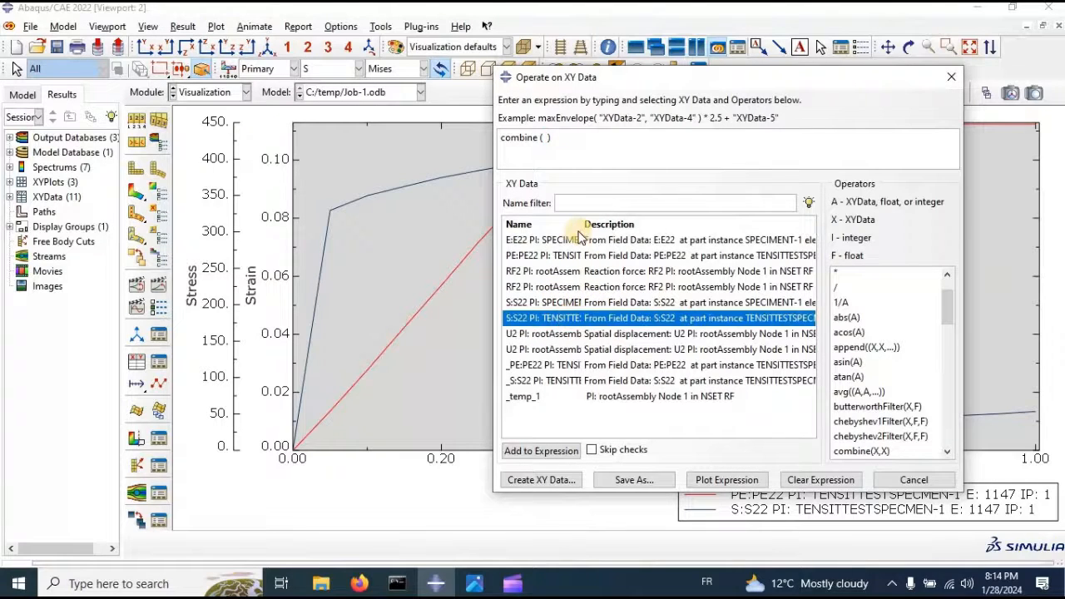
drag(578, 225, 625, 224)
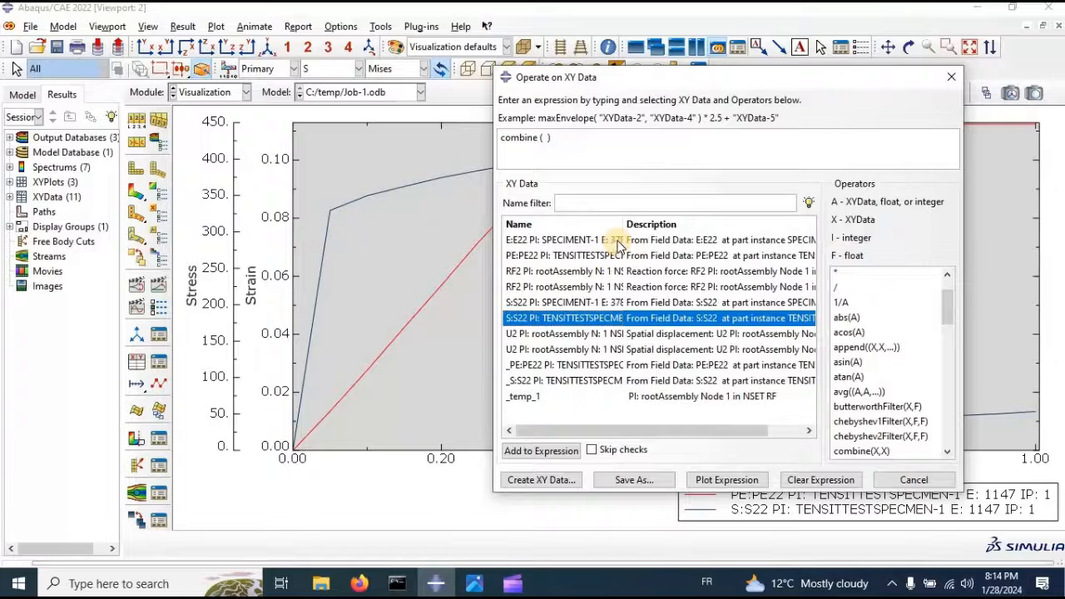
click(952, 81)
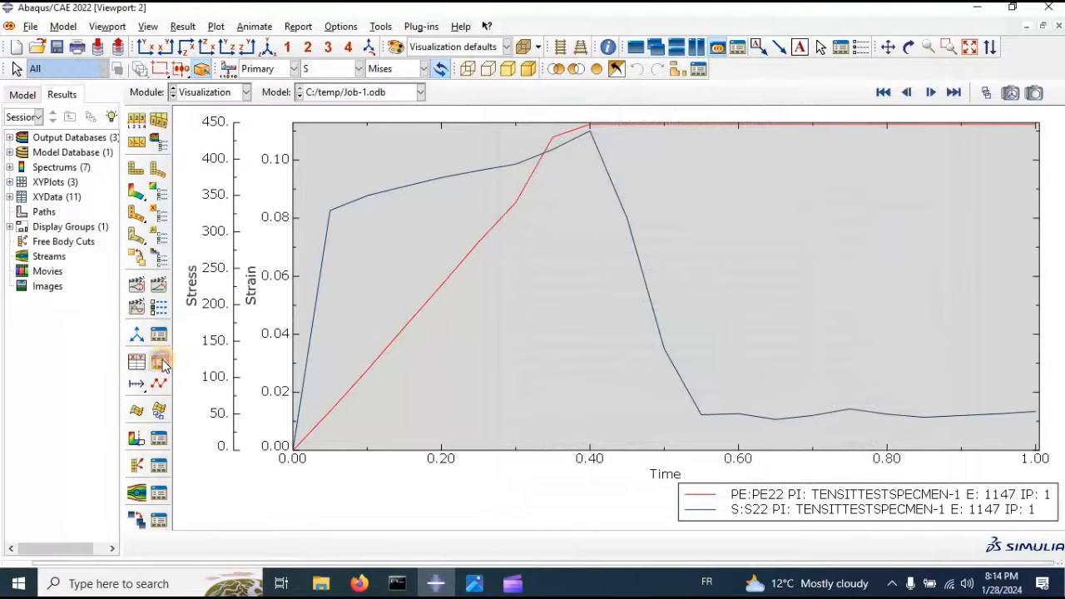
Delete all XY data of the current session and close the XY Data Manager
click(160, 363)
drag(465, 113, 445, 202)
click(547, 154)
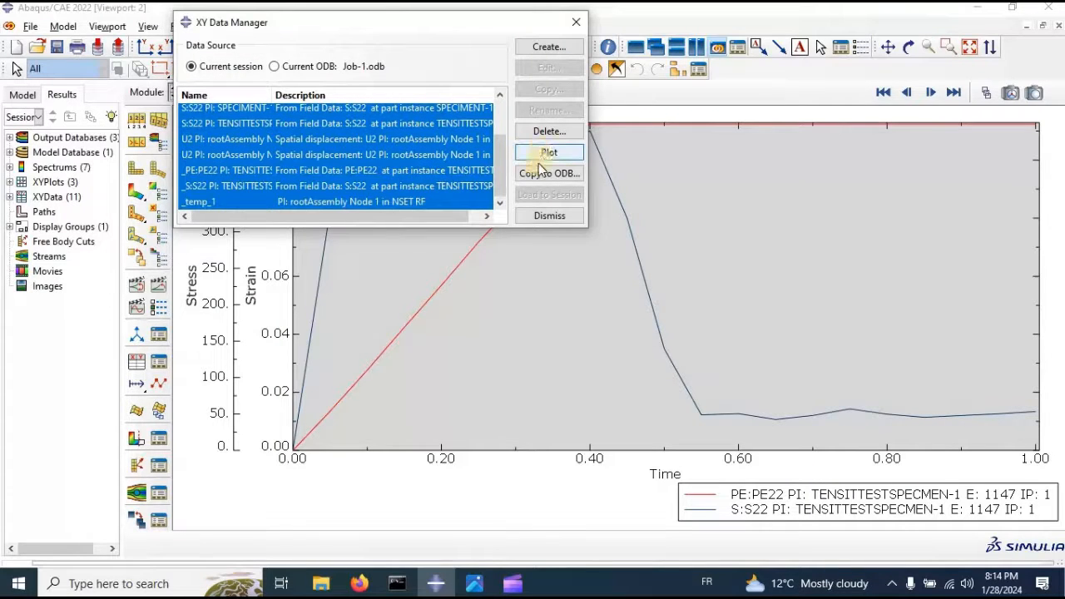
click(535, 134)
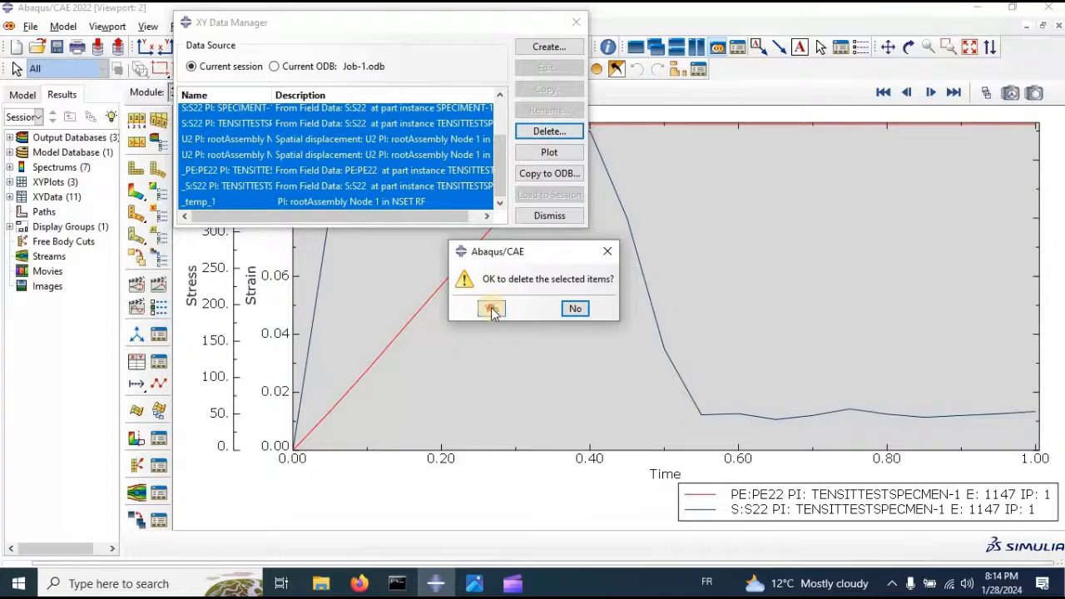
click(491, 310)
click(576, 22)
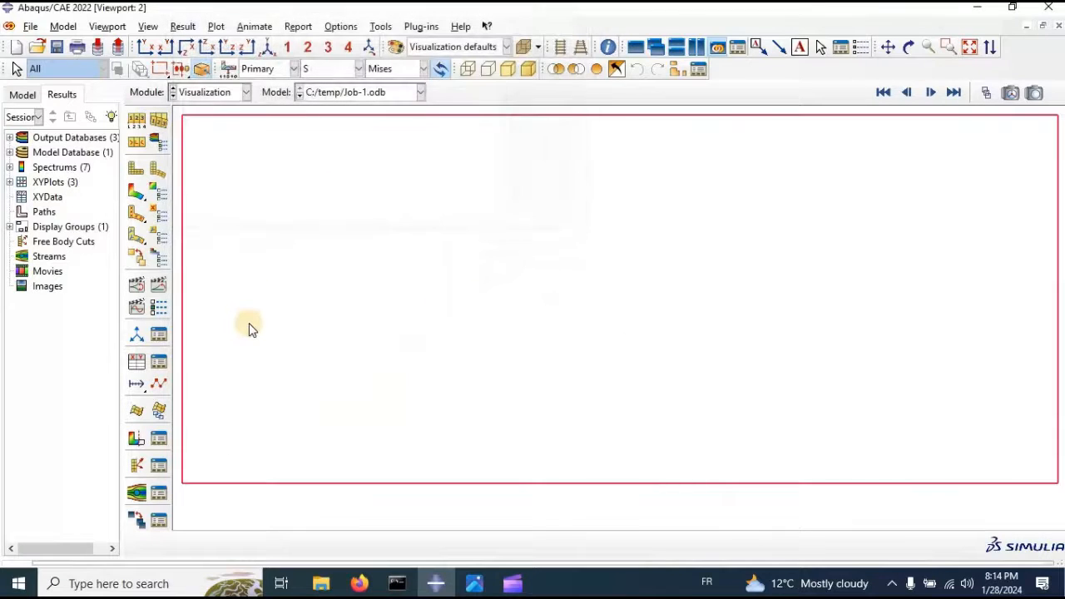
Display the specimen's contour plot and start new XY data from ODB field output with variables S22 and PE22
click(137, 191)
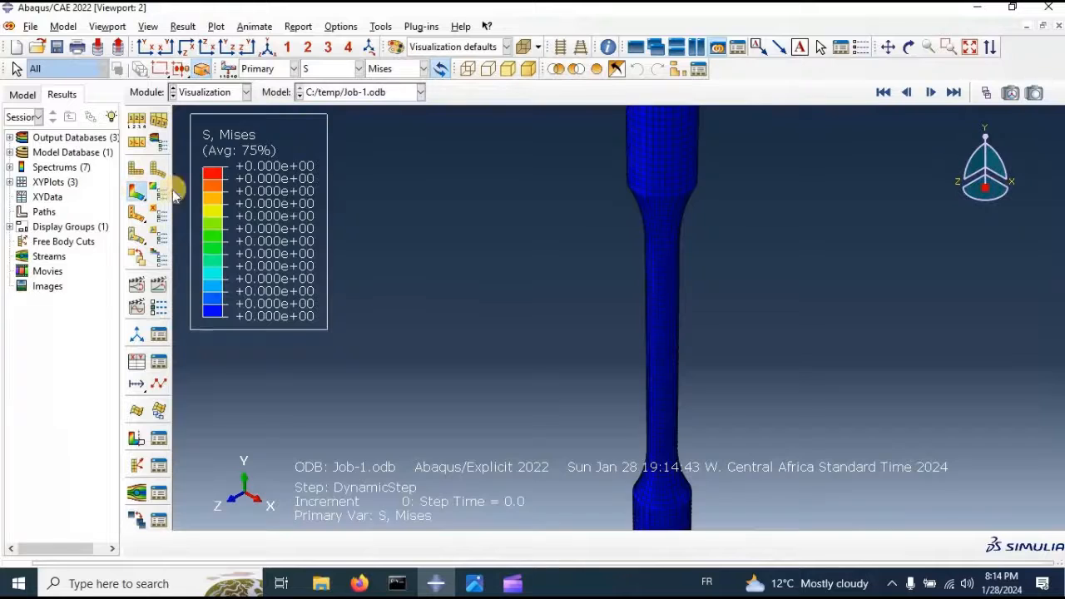
click(136, 362)
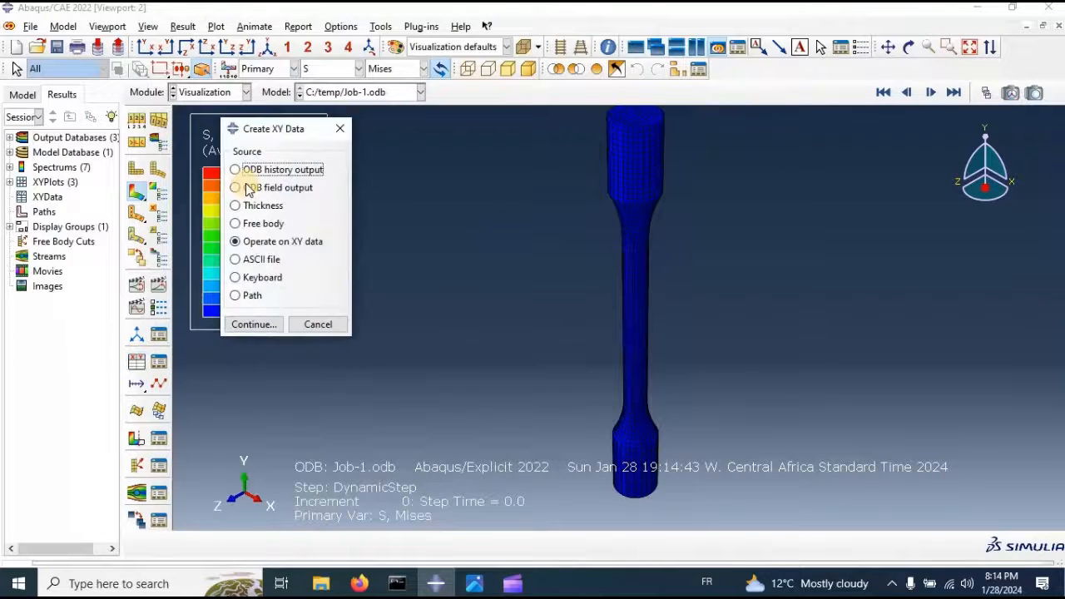
click(264, 190)
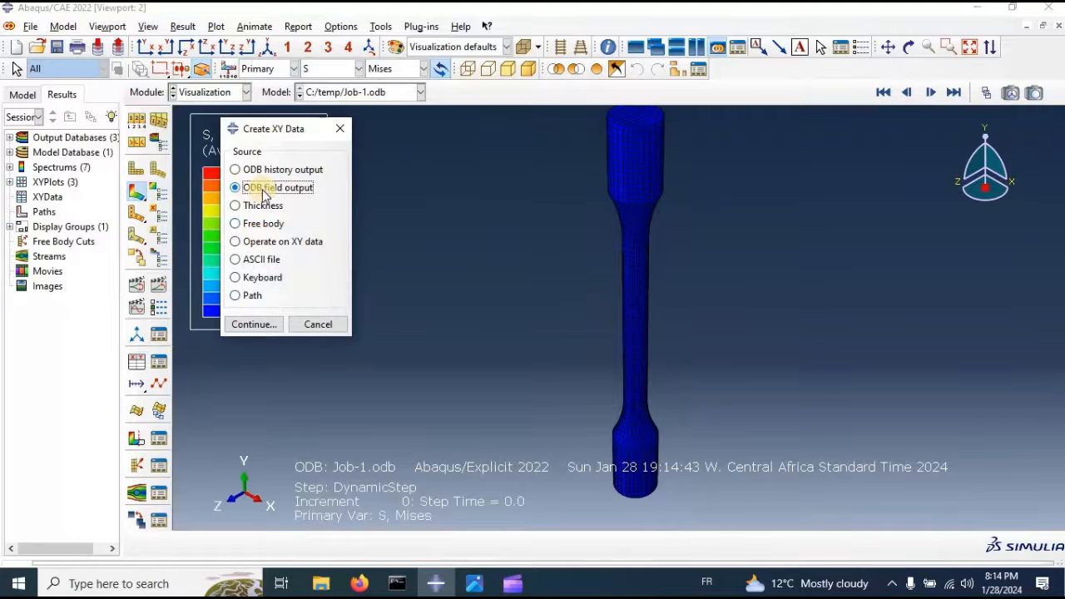
click(253, 324)
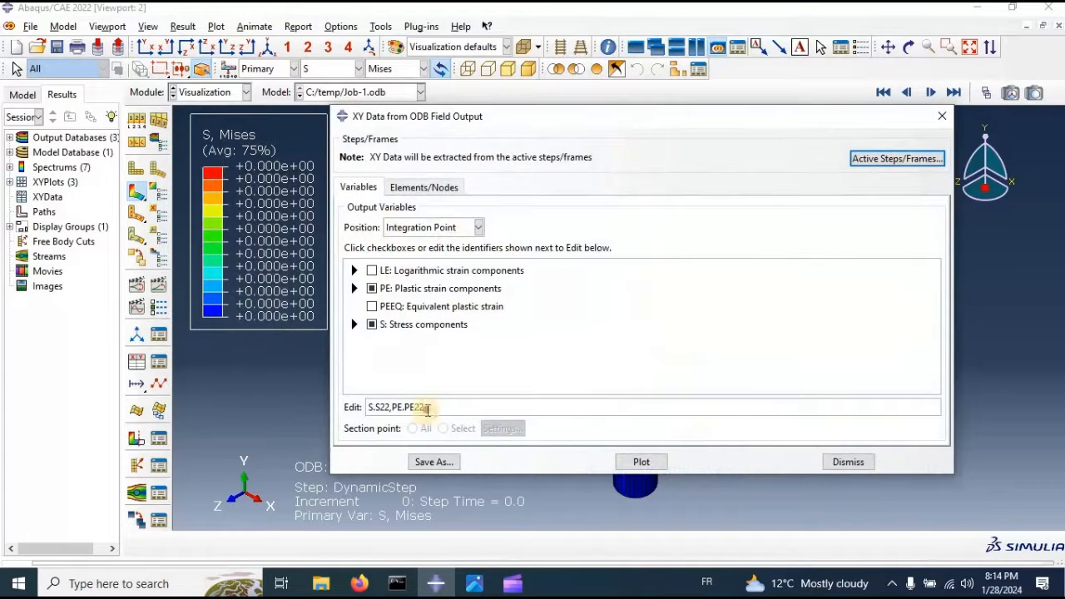
drag(427, 408, 355, 408)
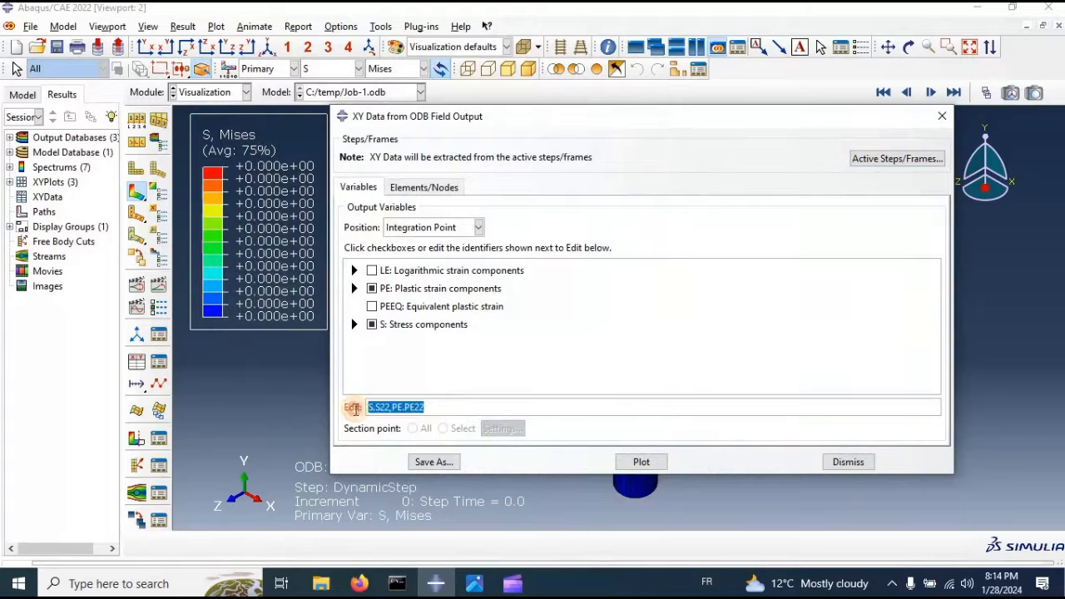
Replace the element selection with one element picked at the middle of the gauge section and plot its stress and strain
click(410, 189)
click(535, 231)
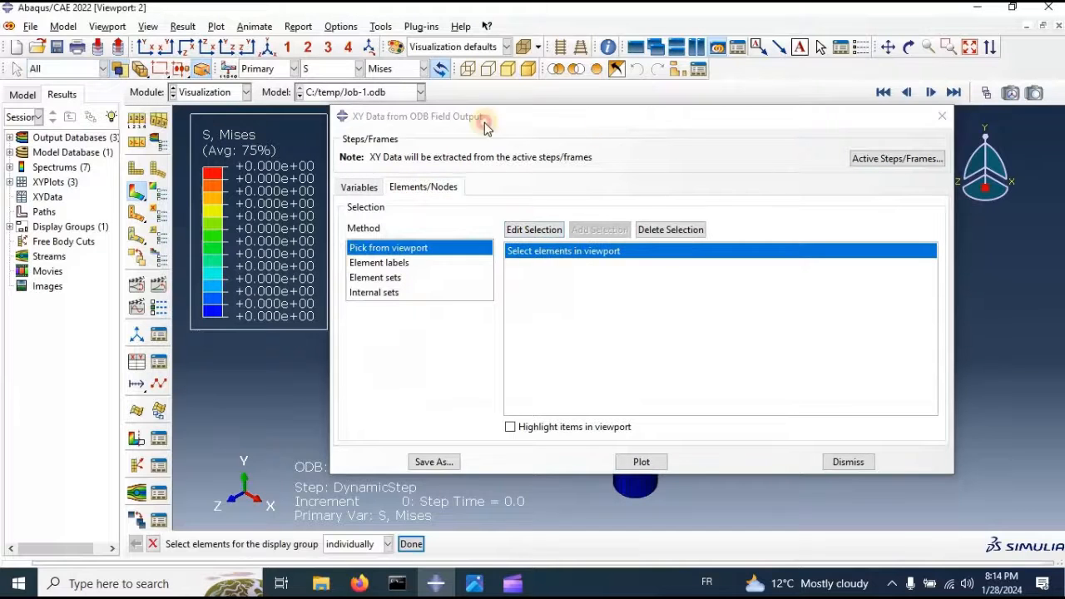
drag(480, 118, 159, 114)
click(635, 320)
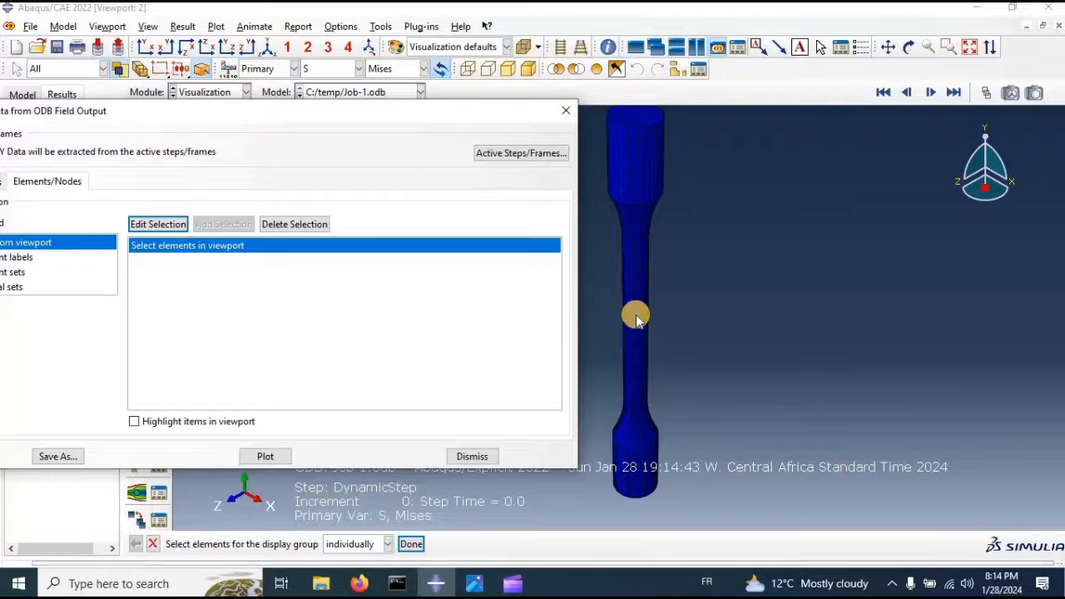
click(268, 458)
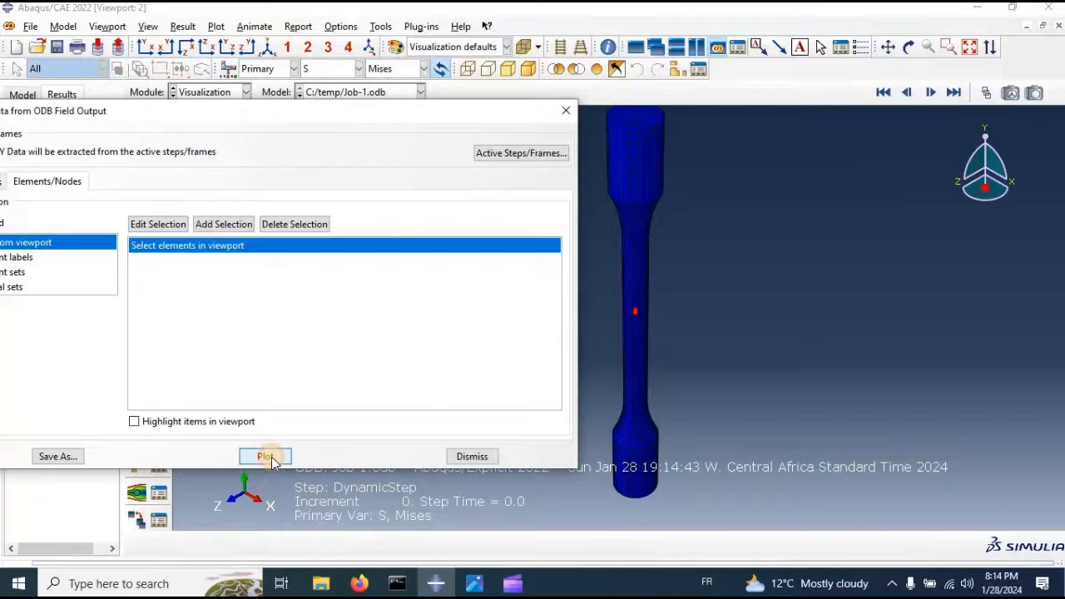
Save the newly picked element's XY data with the "as is" operation and dismiss the field output dialog
drag(493, 115, 1006, 83)
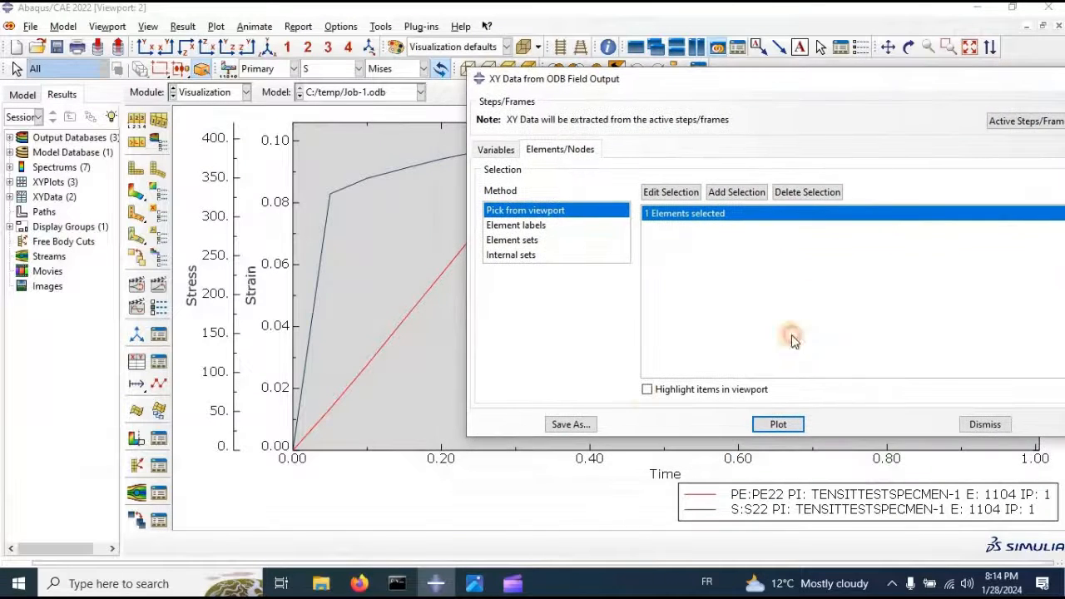
click(588, 426)
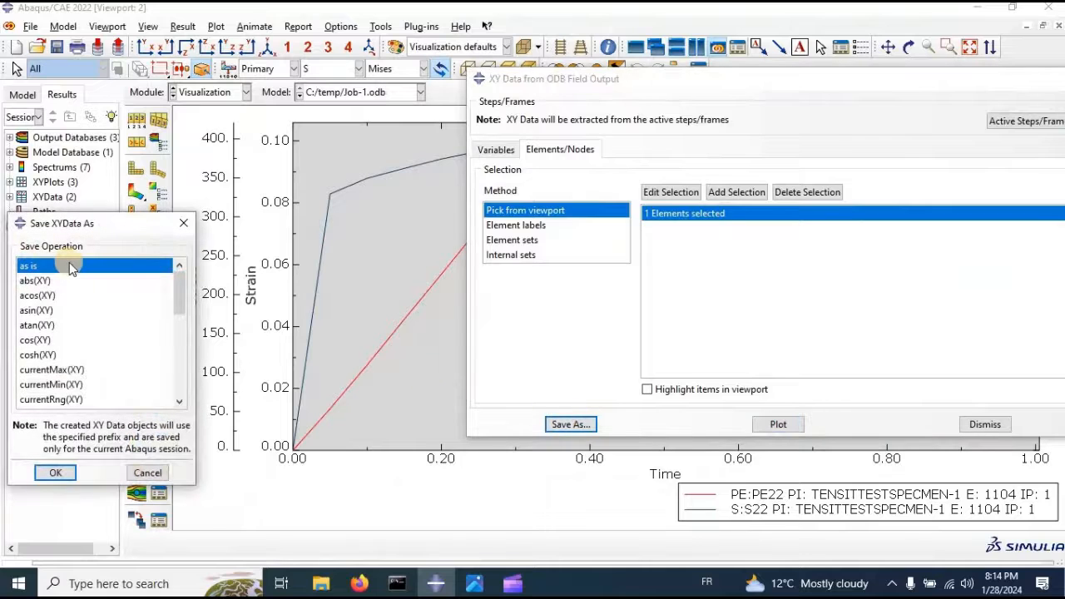
click(57, 472)
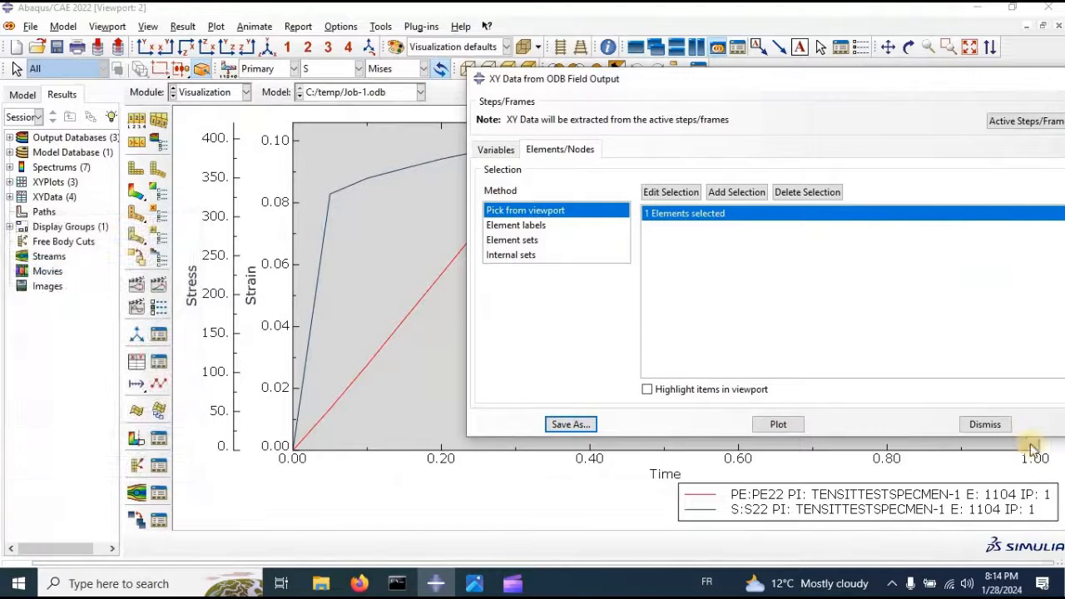
click(1001, 426)
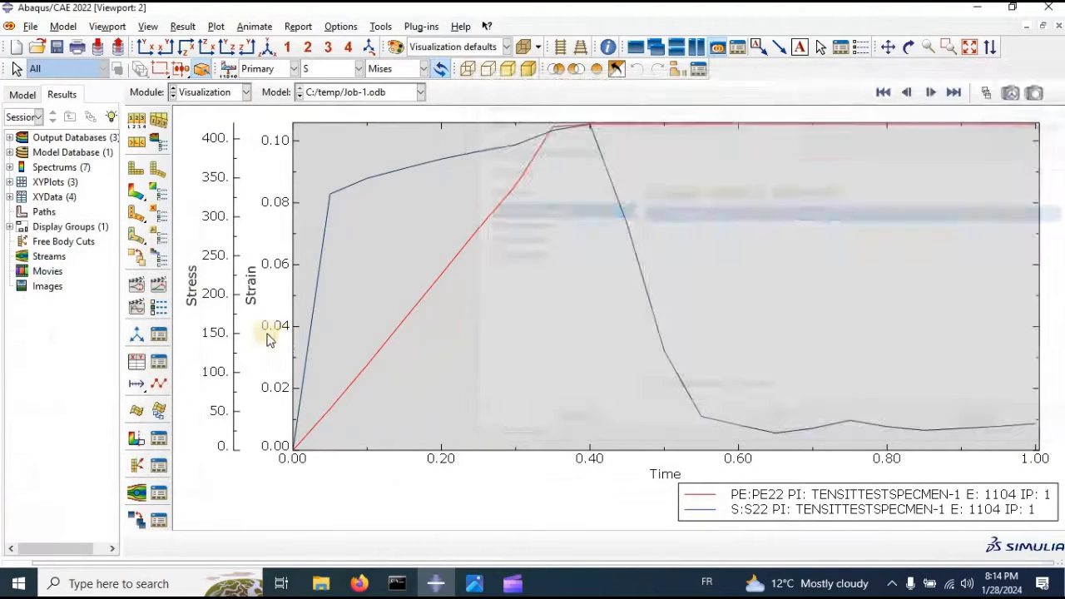
Operate on XY data with a combine expression taking the element's PE22 strain first and its S22 stress second
click(135, 344)
click(259, 243)
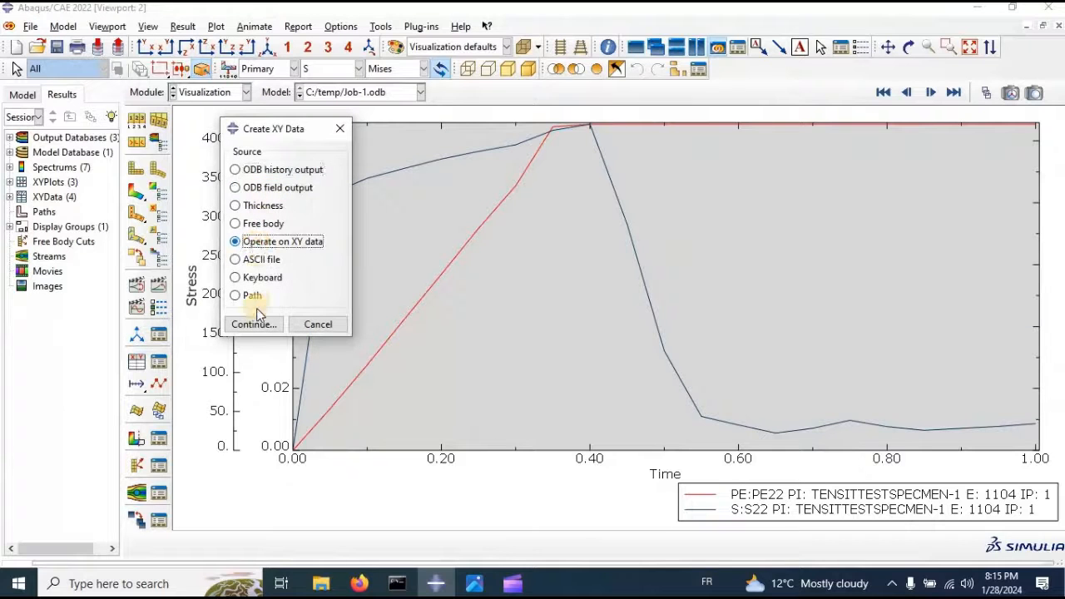
click(256, 327)
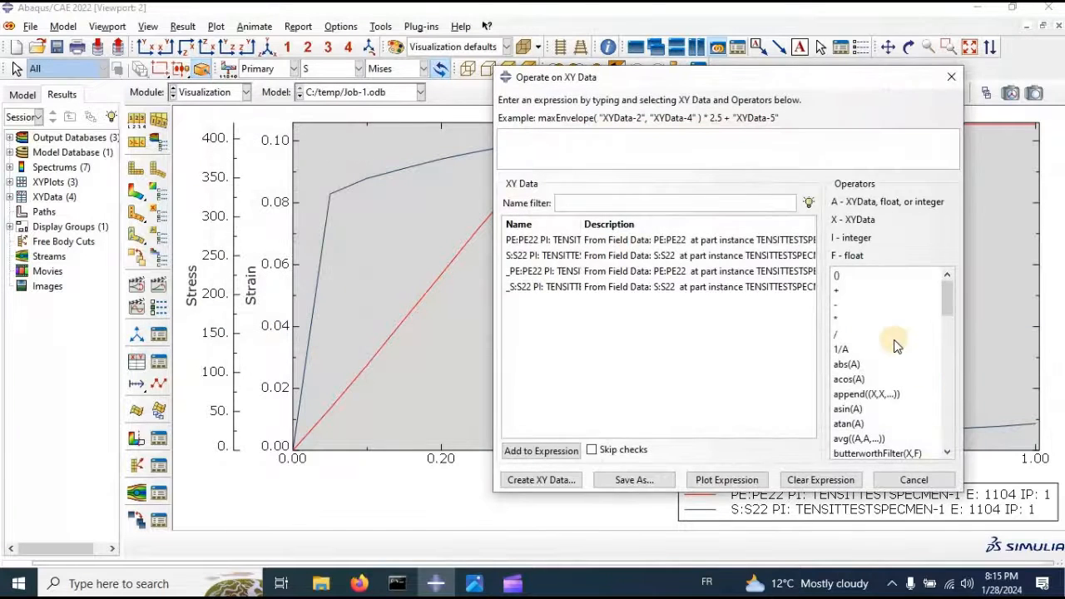
scroll(897, 346, down, 2)
click(866, 410)
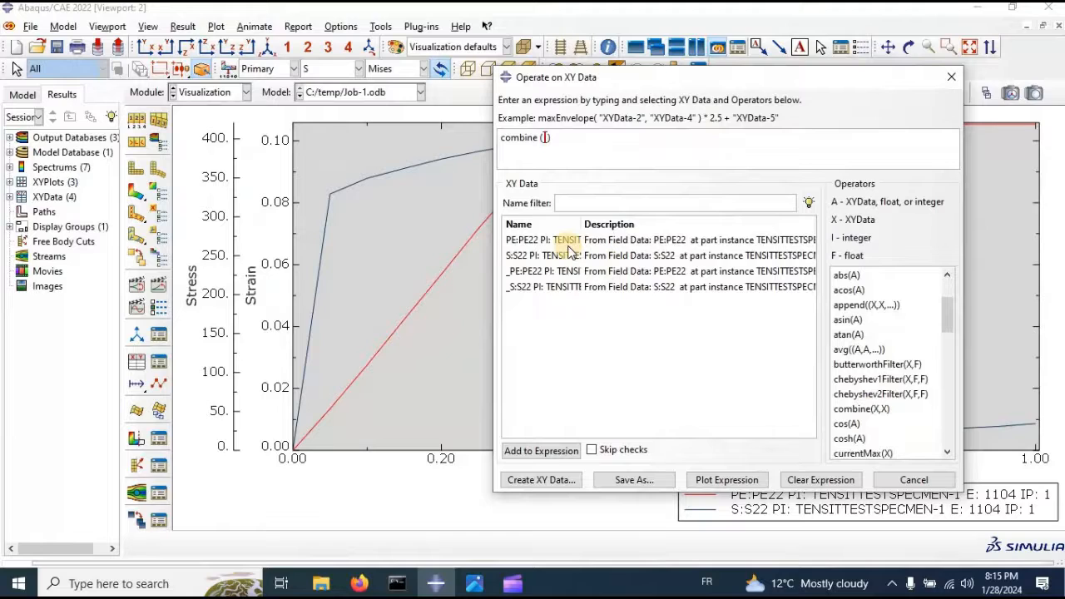
double_click(532, 273)
double_click(526, 256)
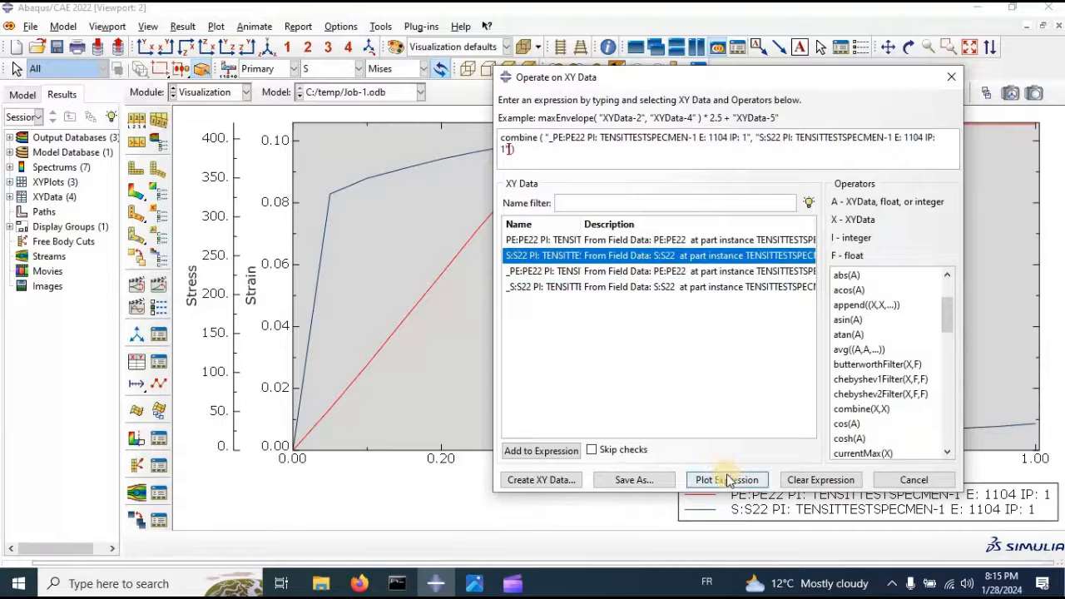
Plot the combined expression as a stress-strain curve, close the operation dialog and start the time history animation
click(727, 480)
drag(762, 77, 671, 323)
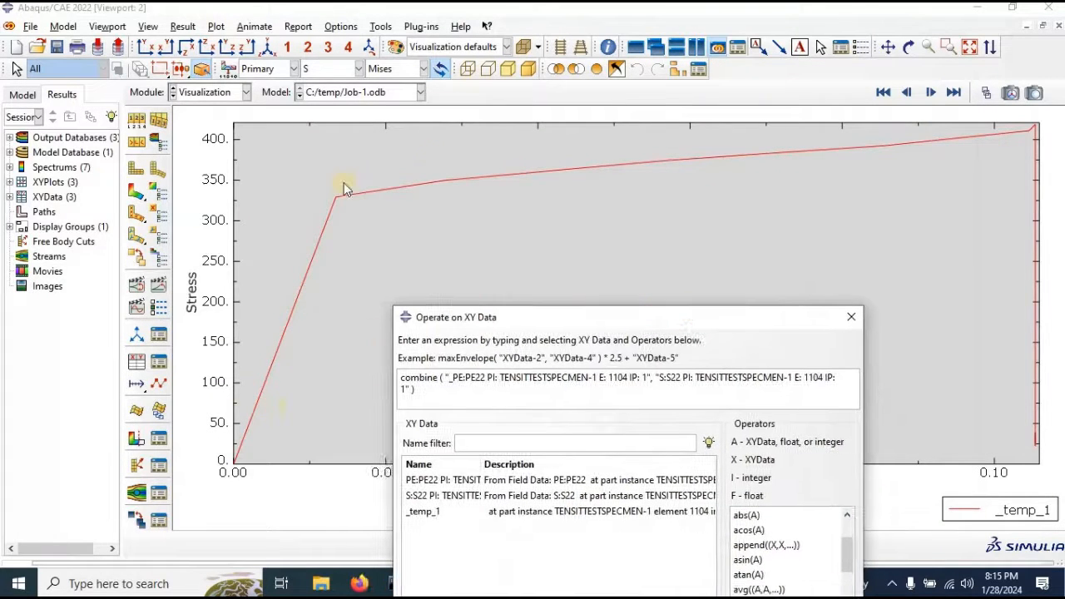
drag(601, 321, 607, 58)
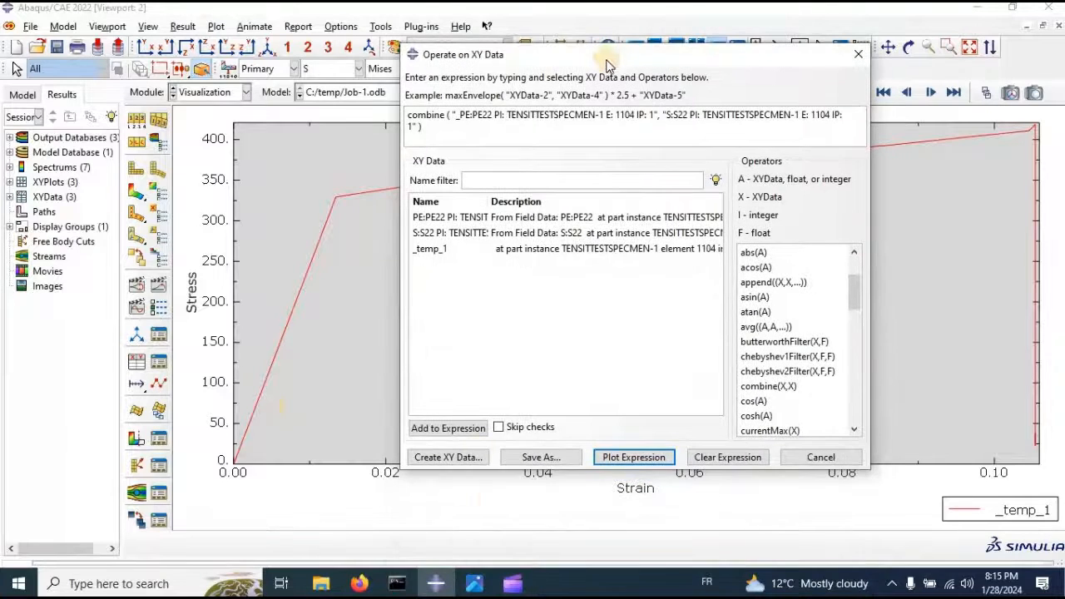
click(801, 458)
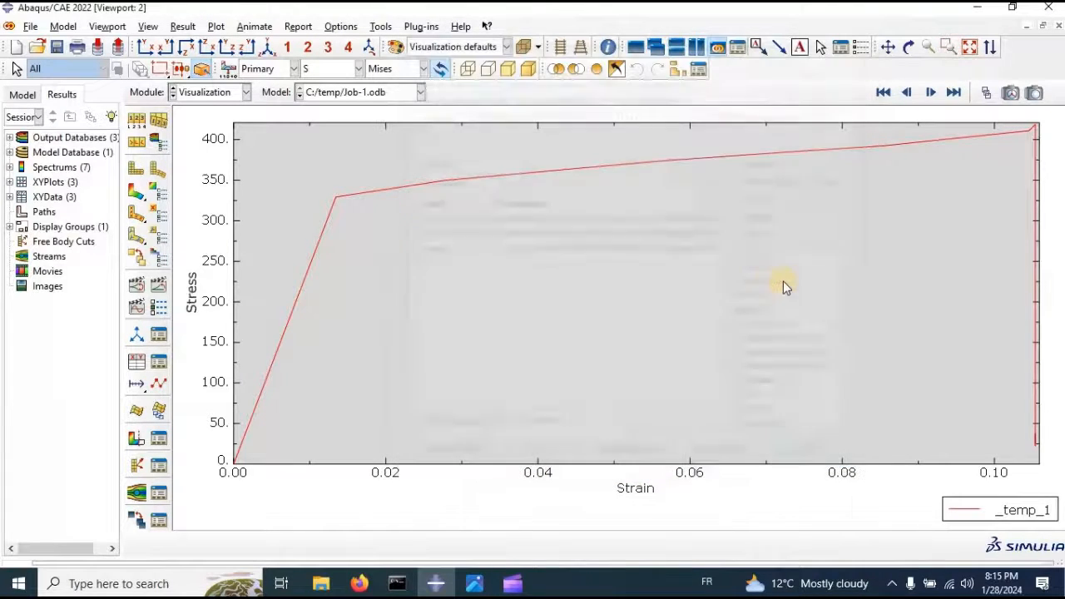
click(159, 285)
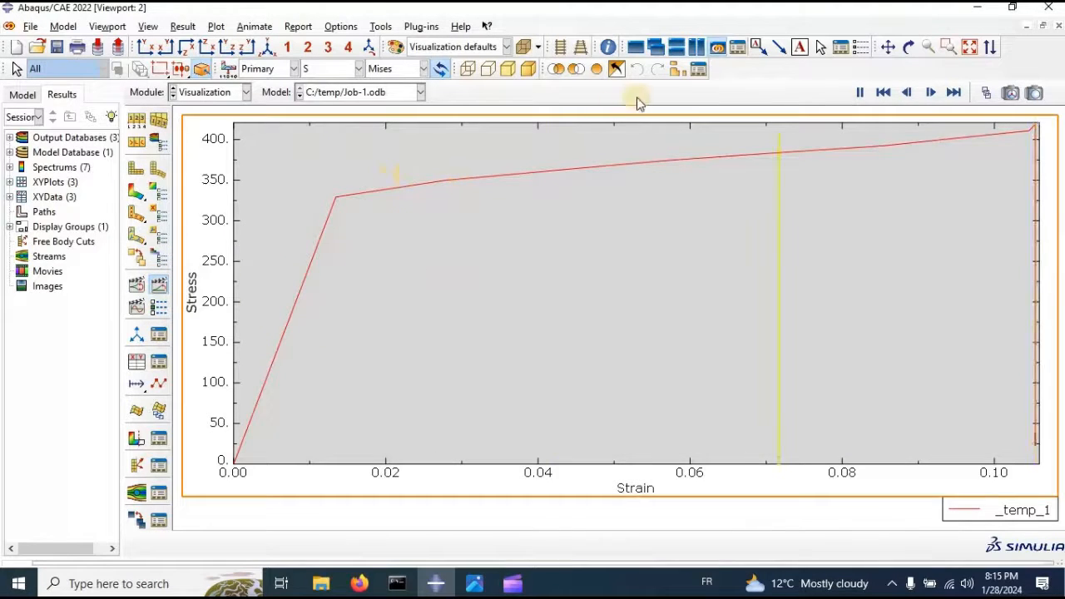